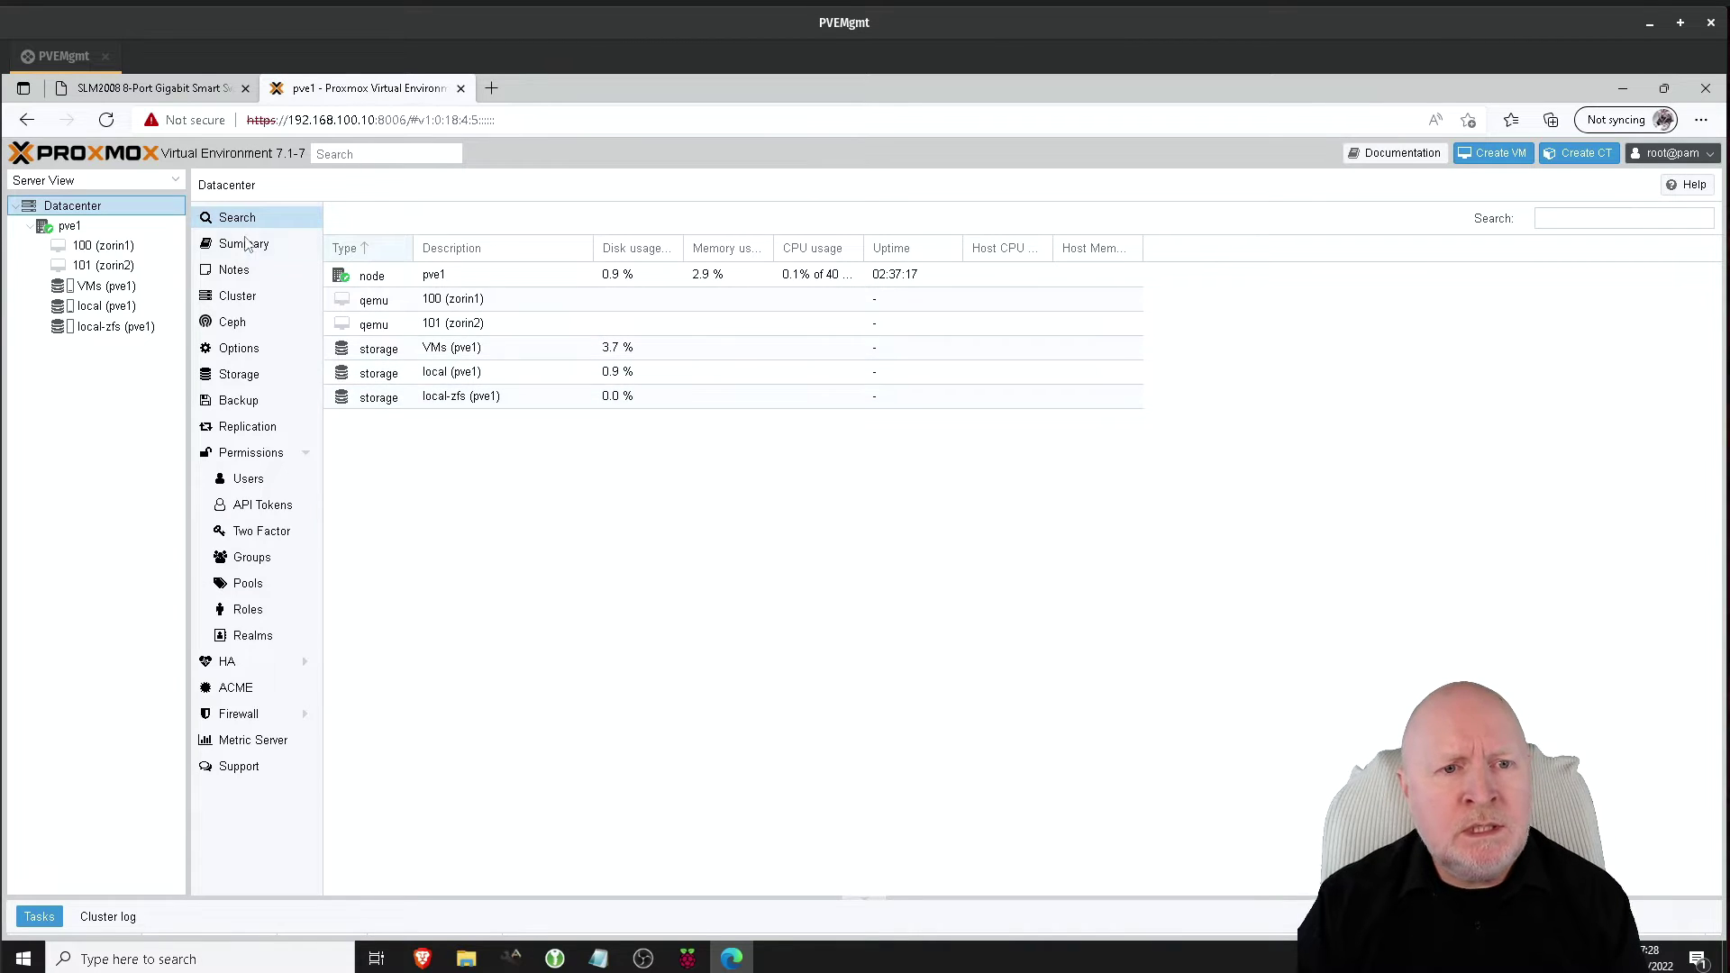
Review the settings of the vmbr0 Linux bridge in the network configuration of node pve1, leaving them unedited.
click(70, 227)
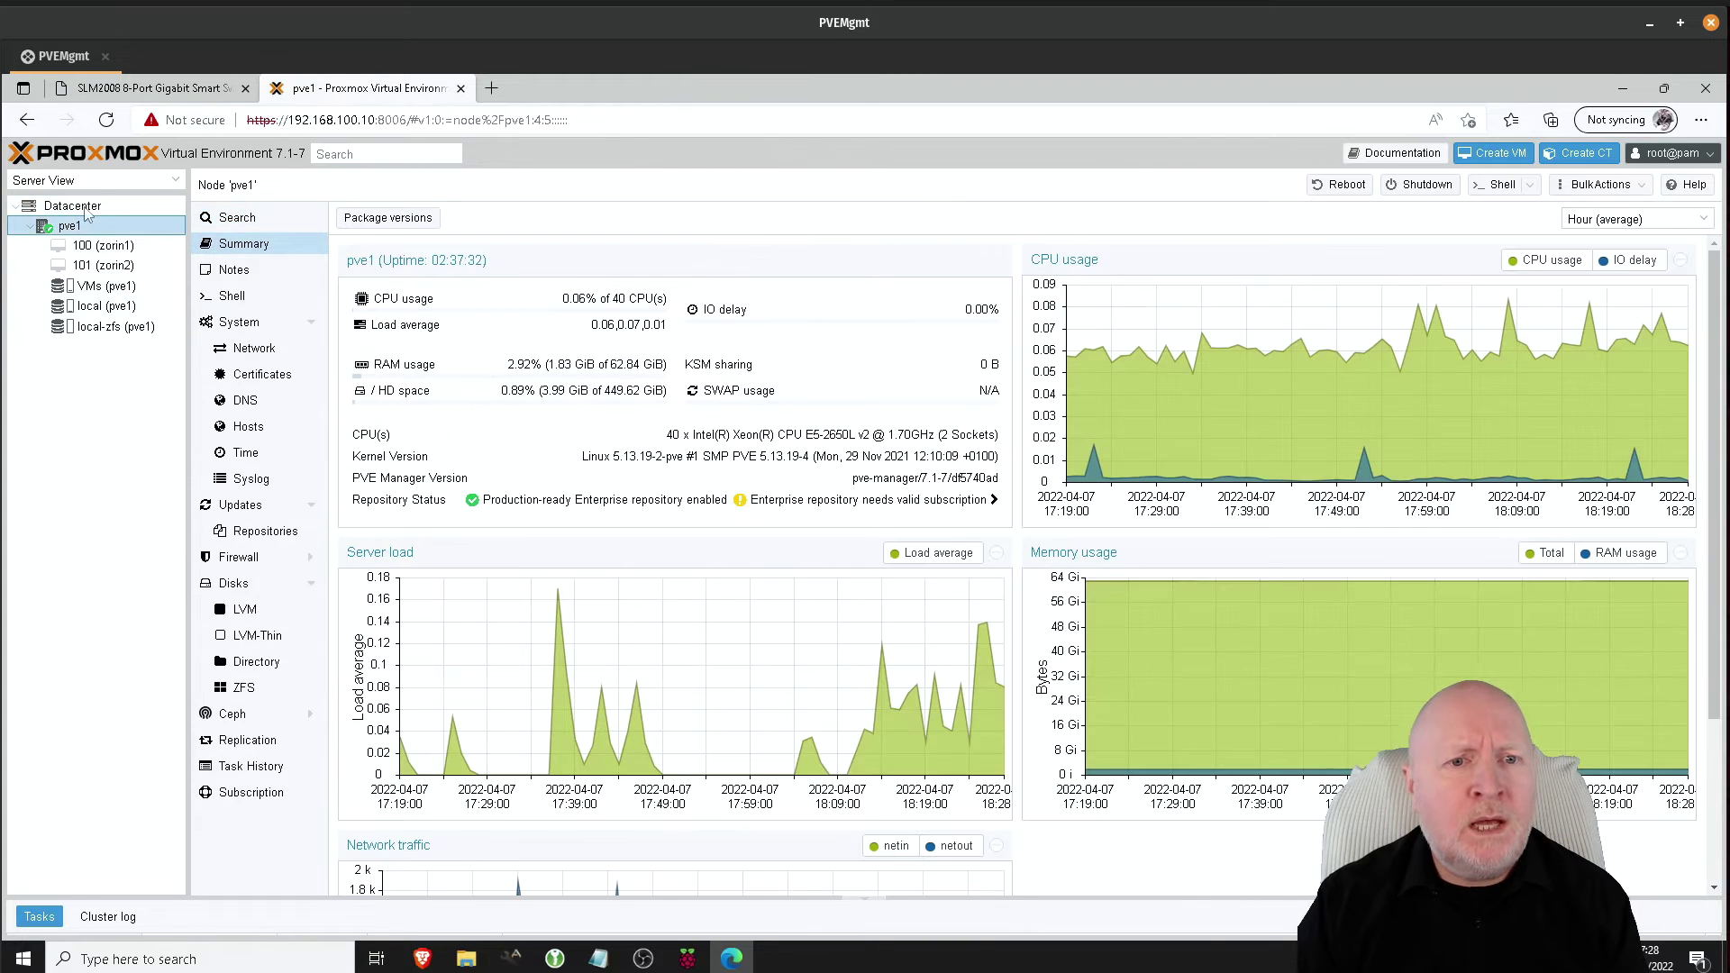
click(253, 348)
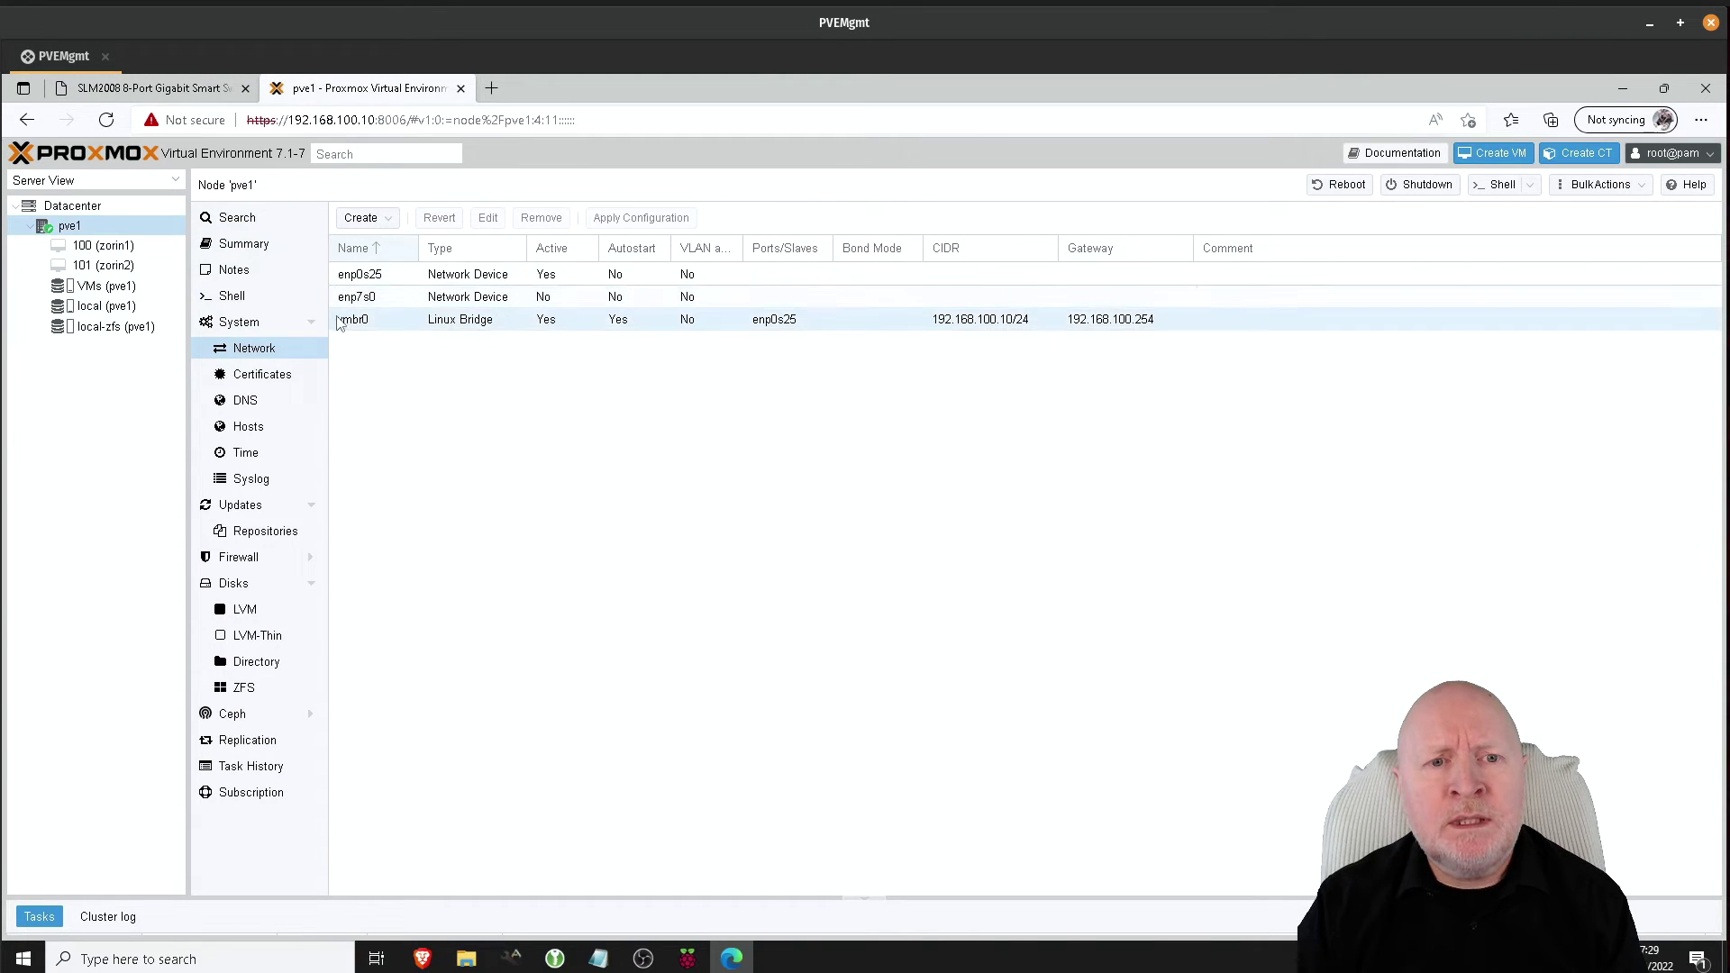
click(384, 323)
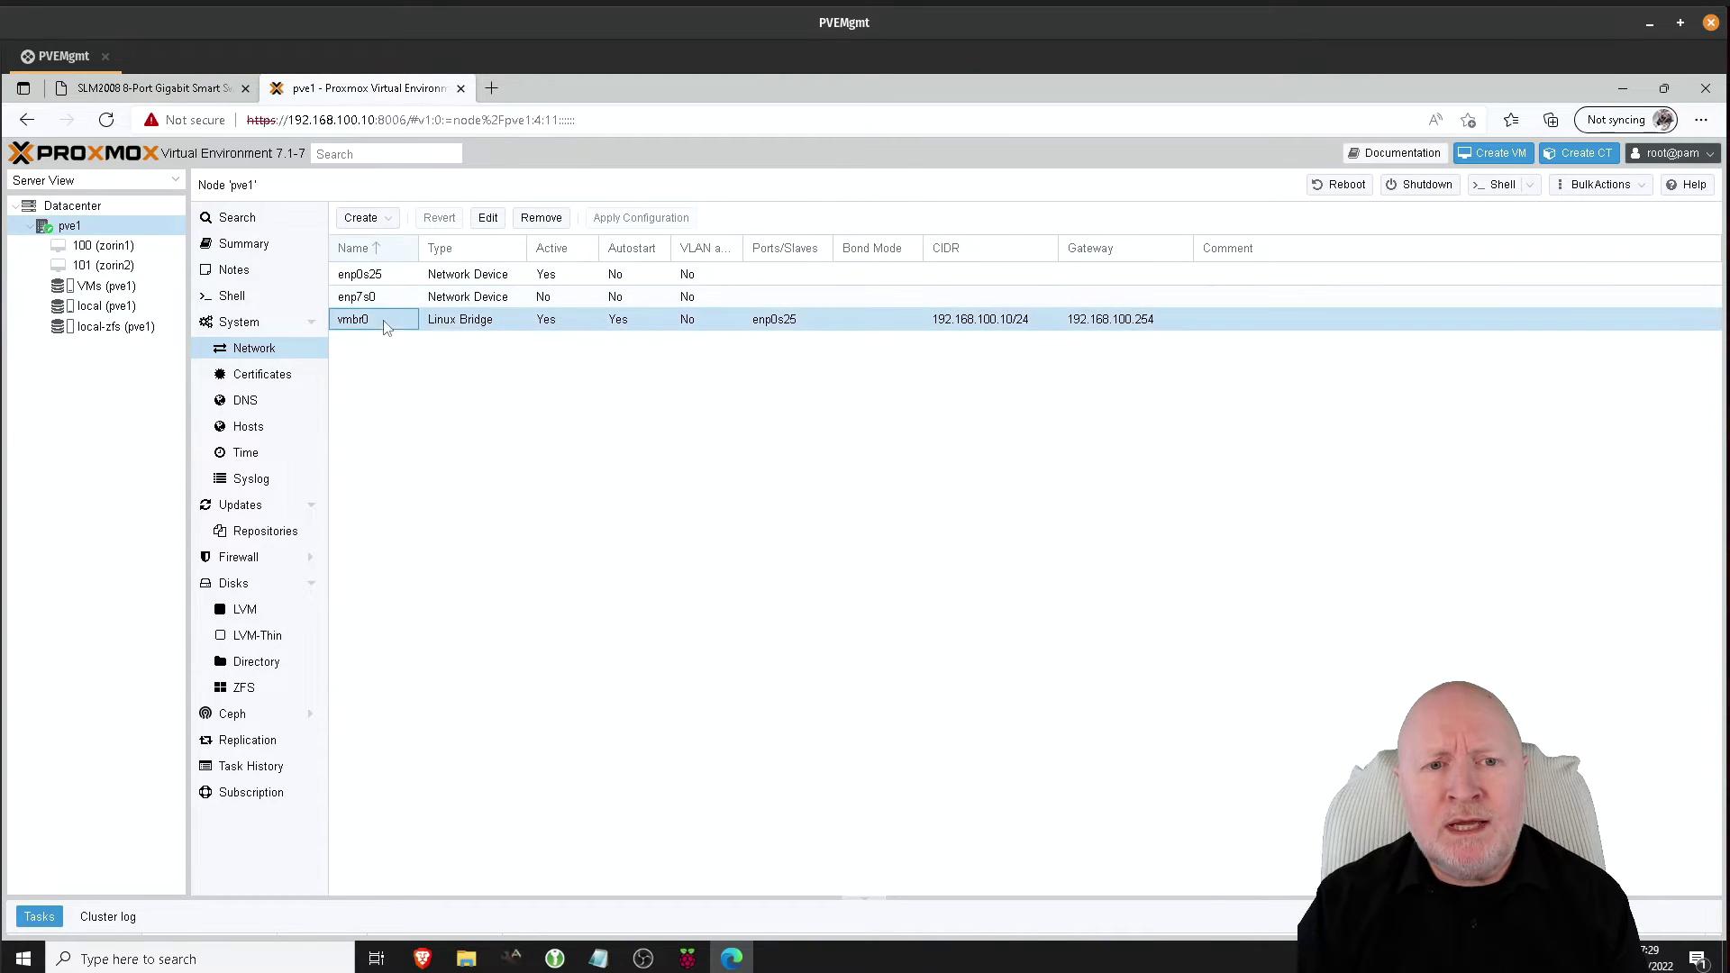
click(487, 220)
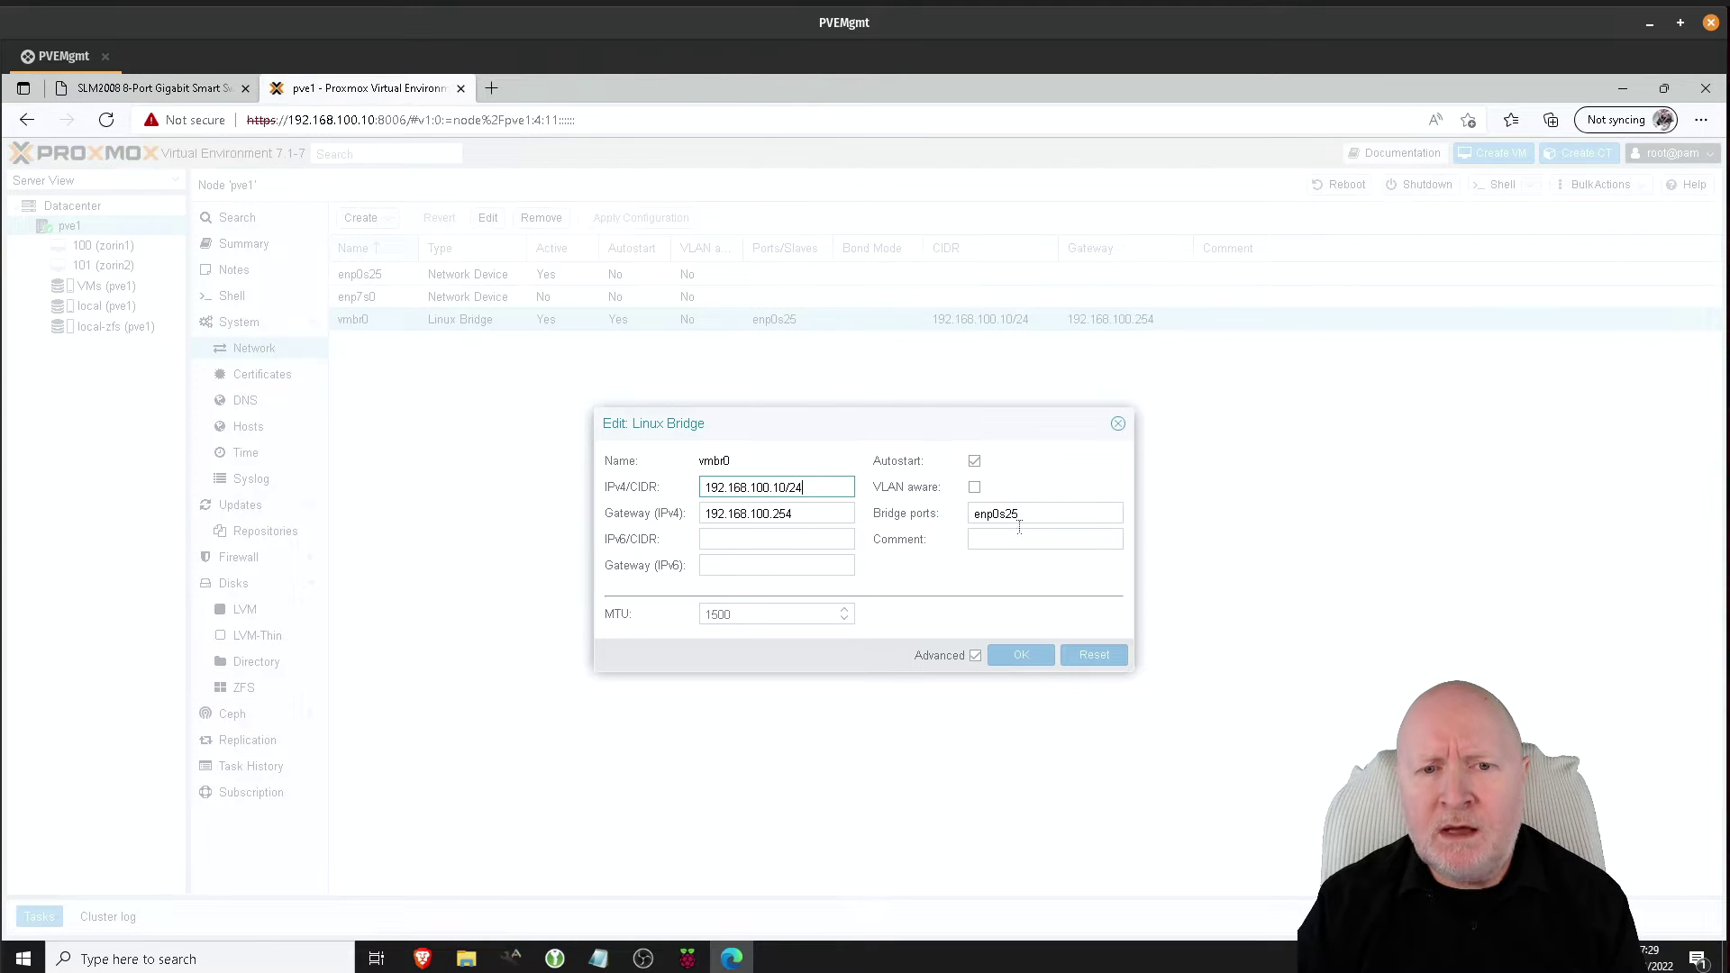
click(1117, 424)
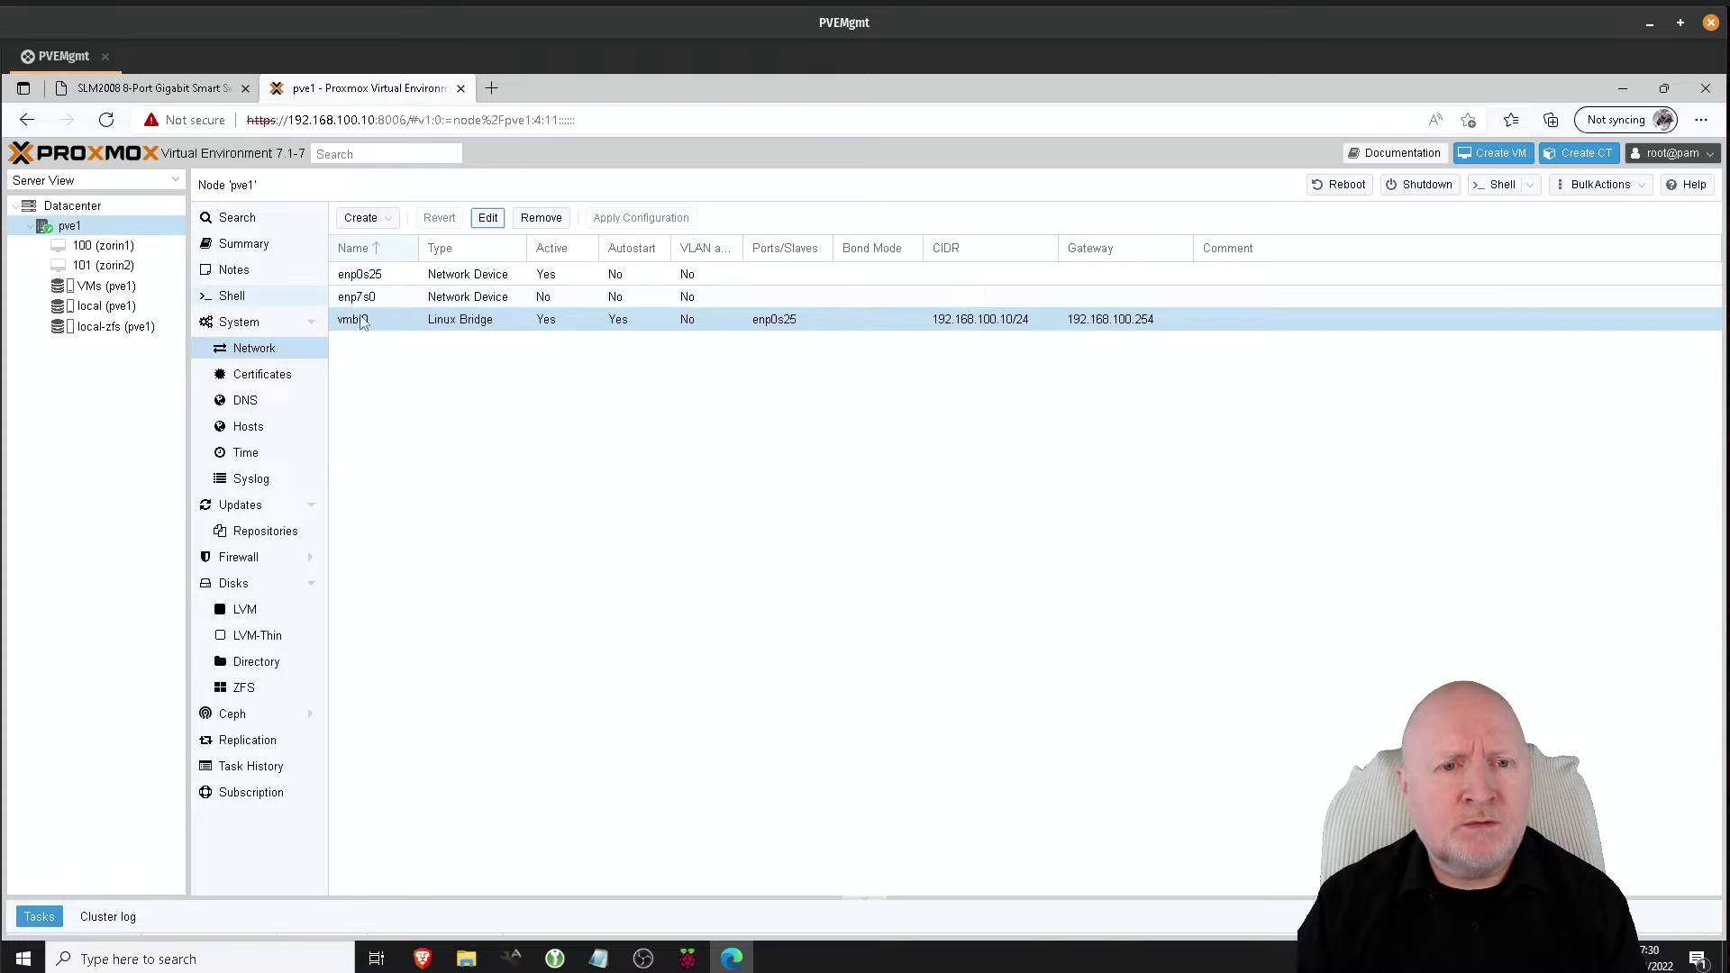
Open a shell on node pve1 and change to the /etc/network/ directory.
click(228, 303)
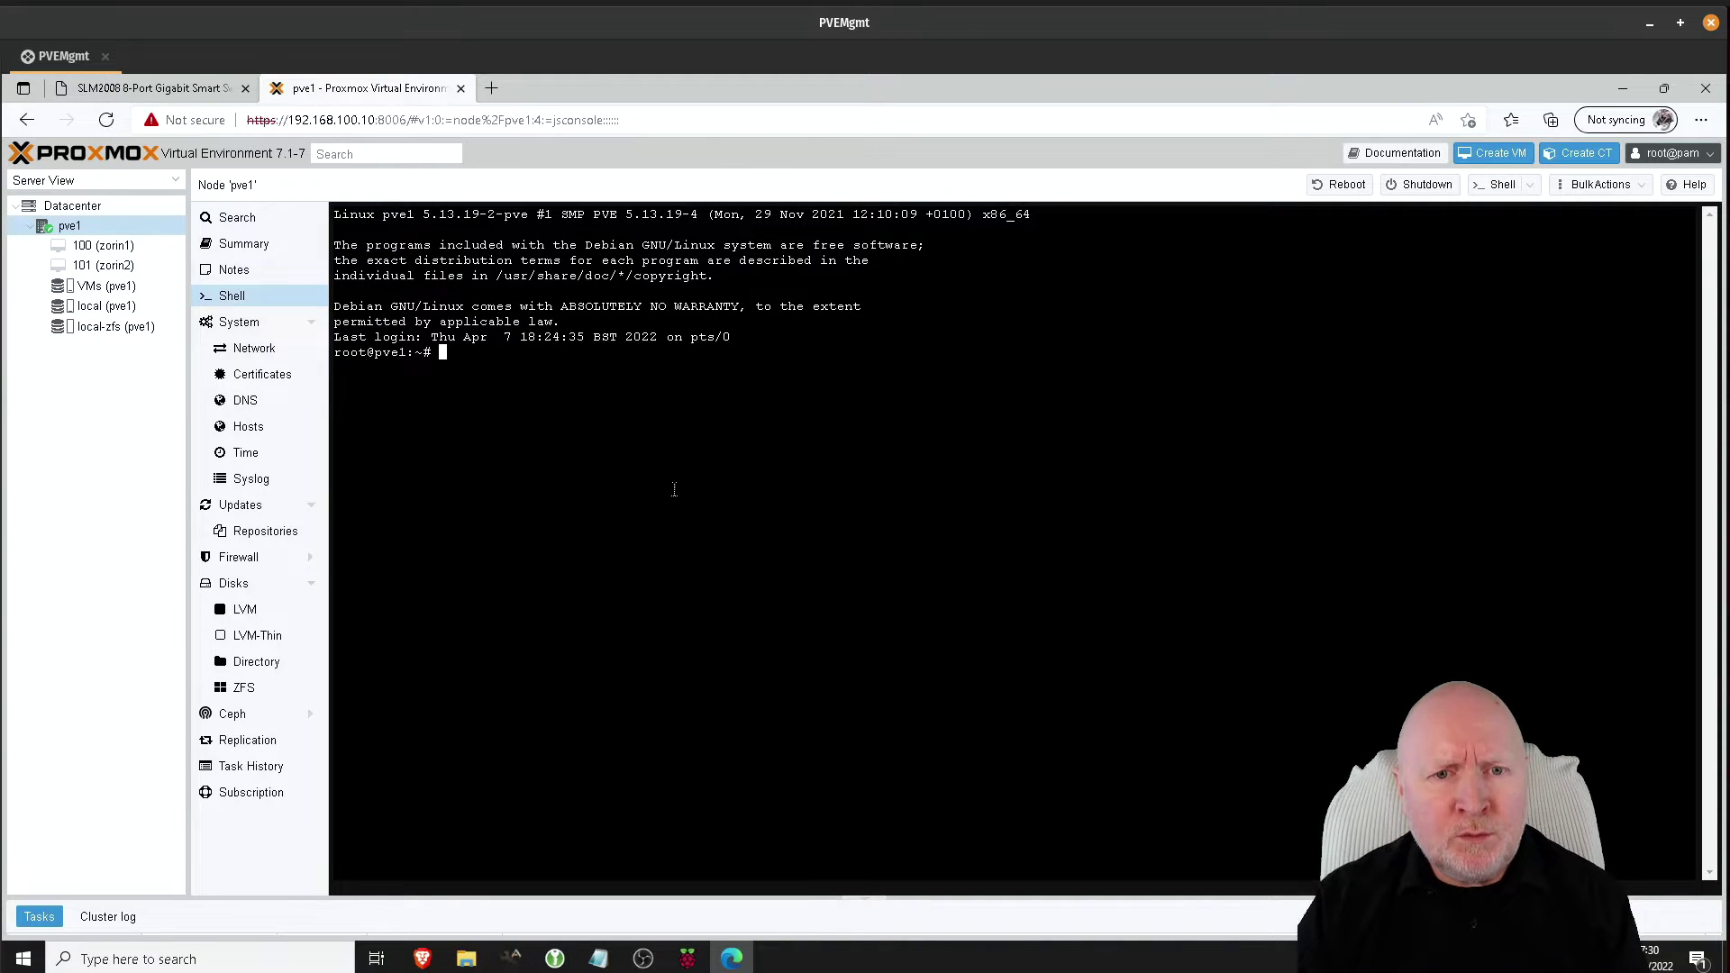
text(cd )
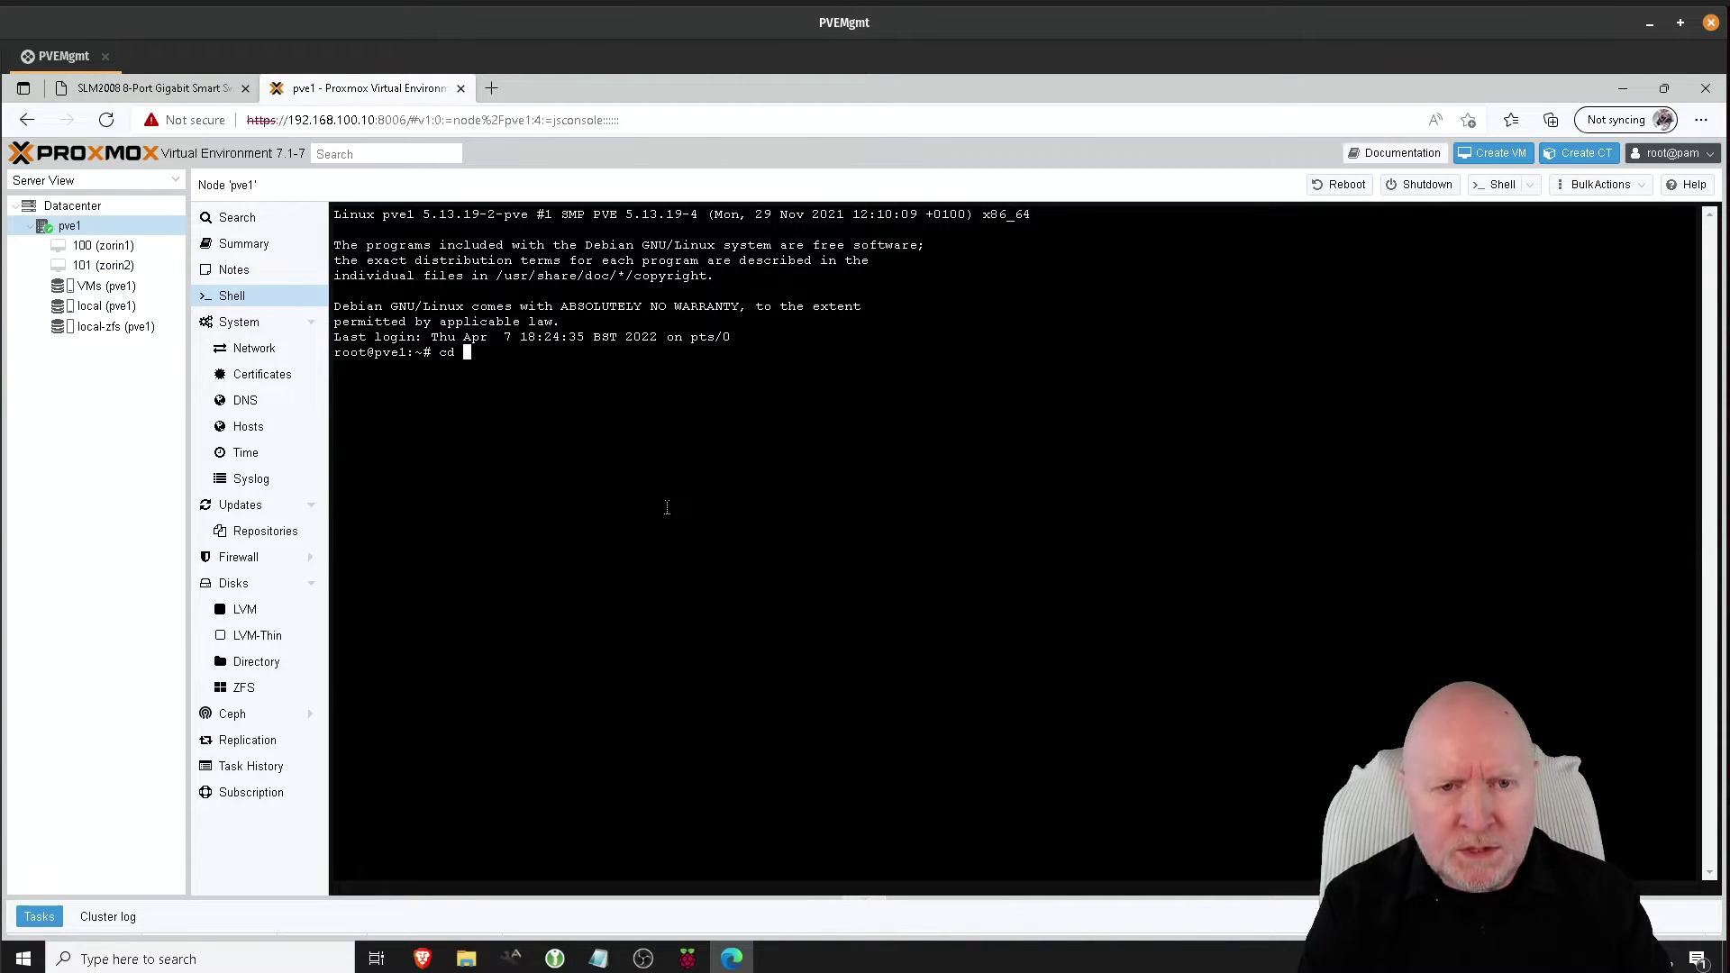
text(/etc/network/)
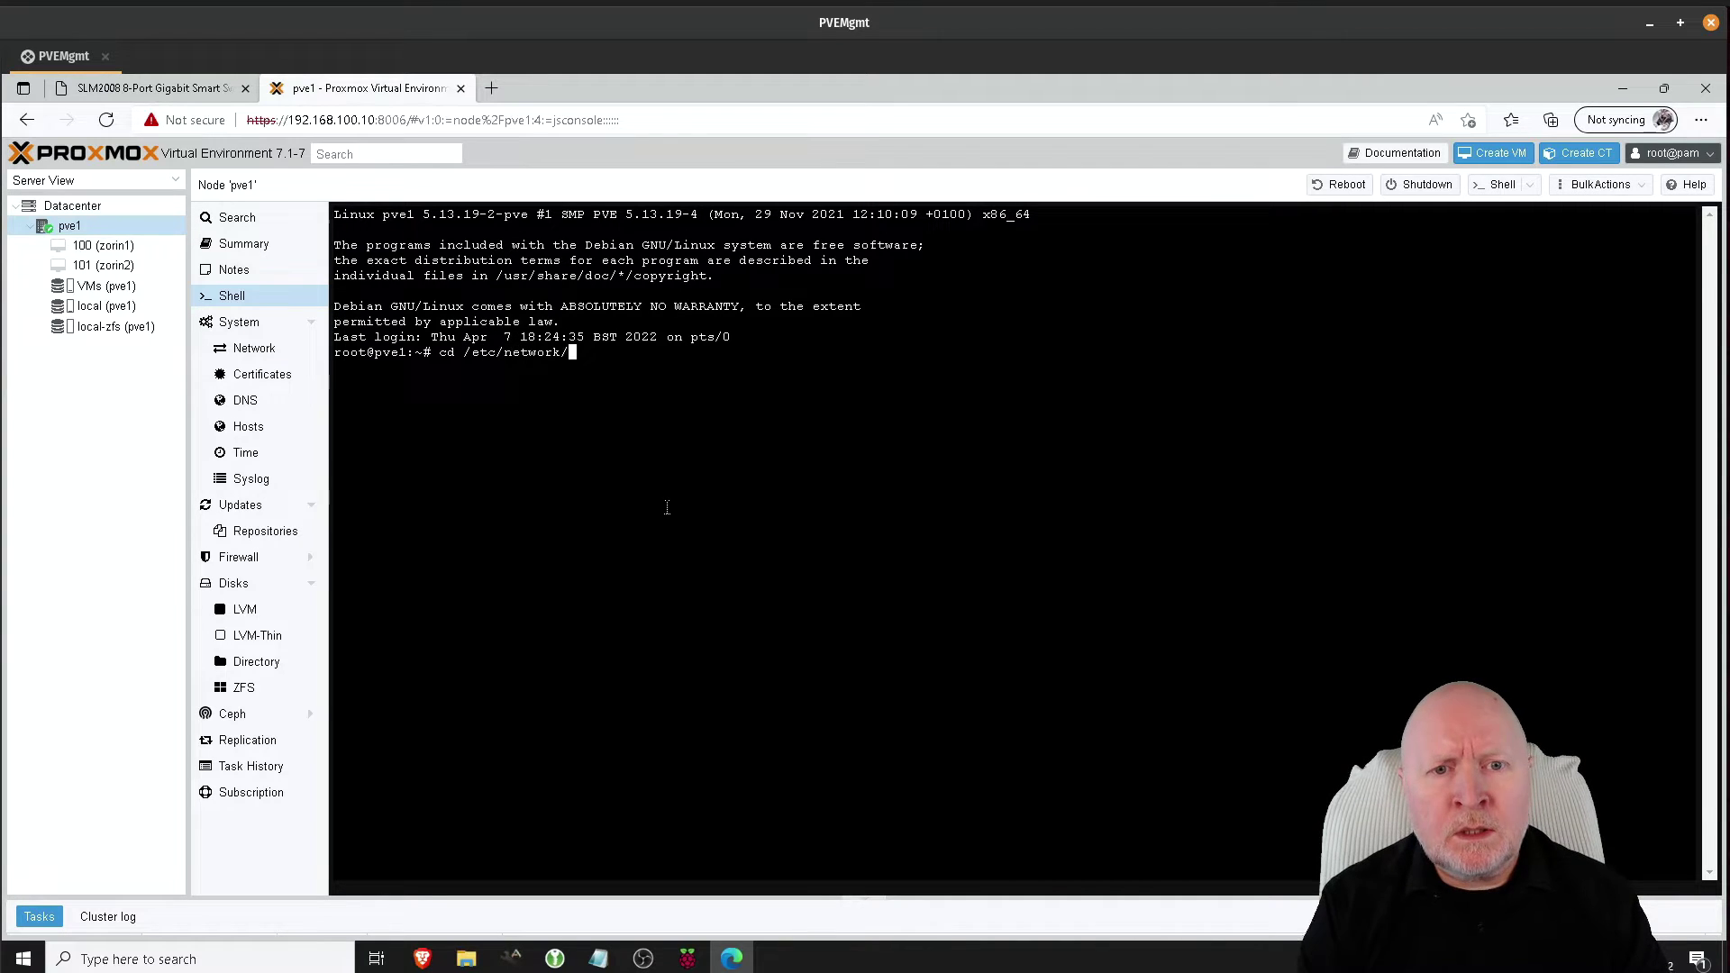
key(Return)
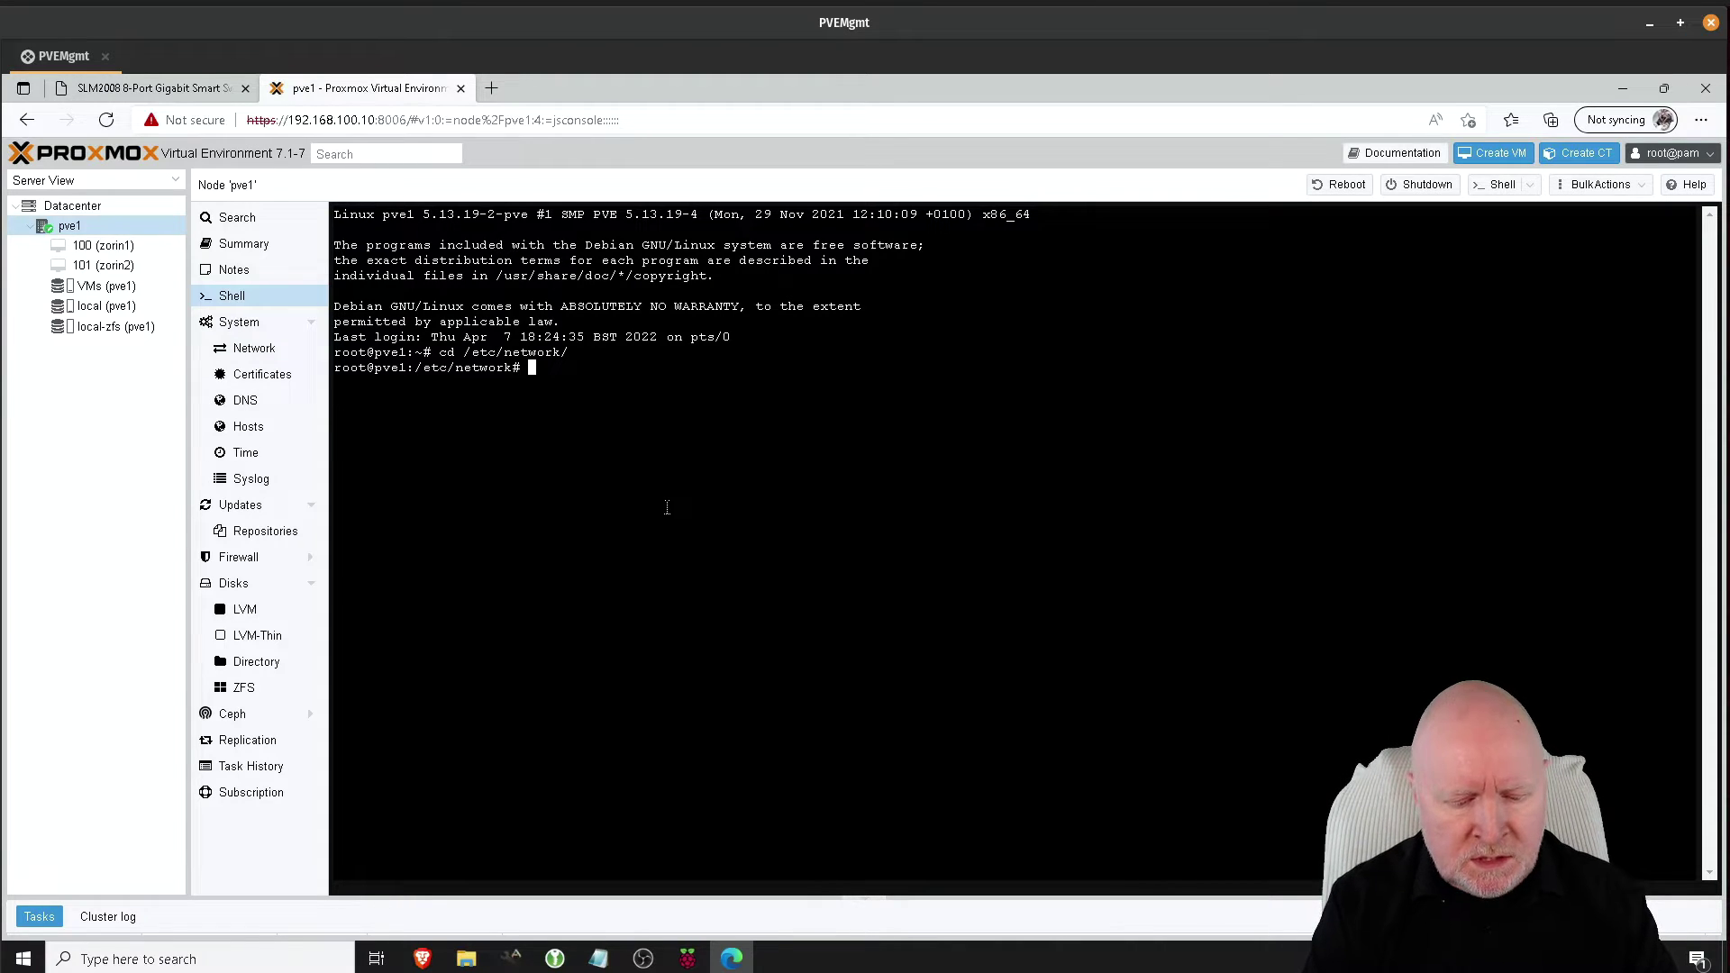
Back up the interfaces file by copying it to interfaces.bak.
text(cp int)
key(Tab)
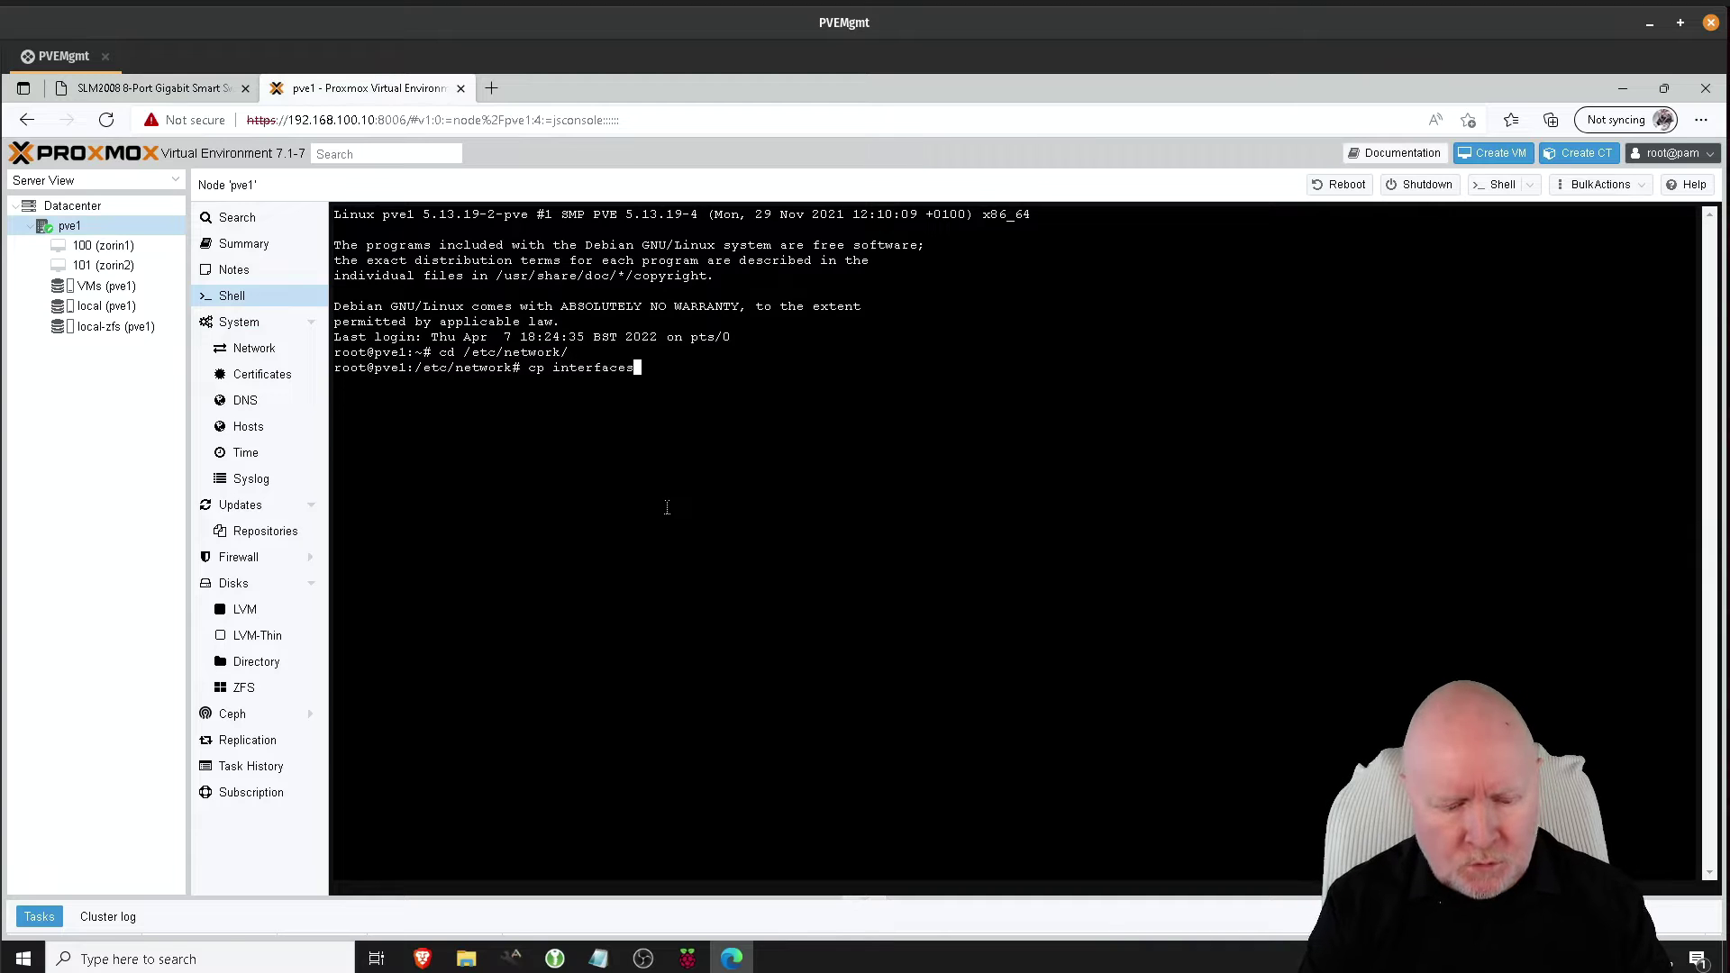
text(interfaces)
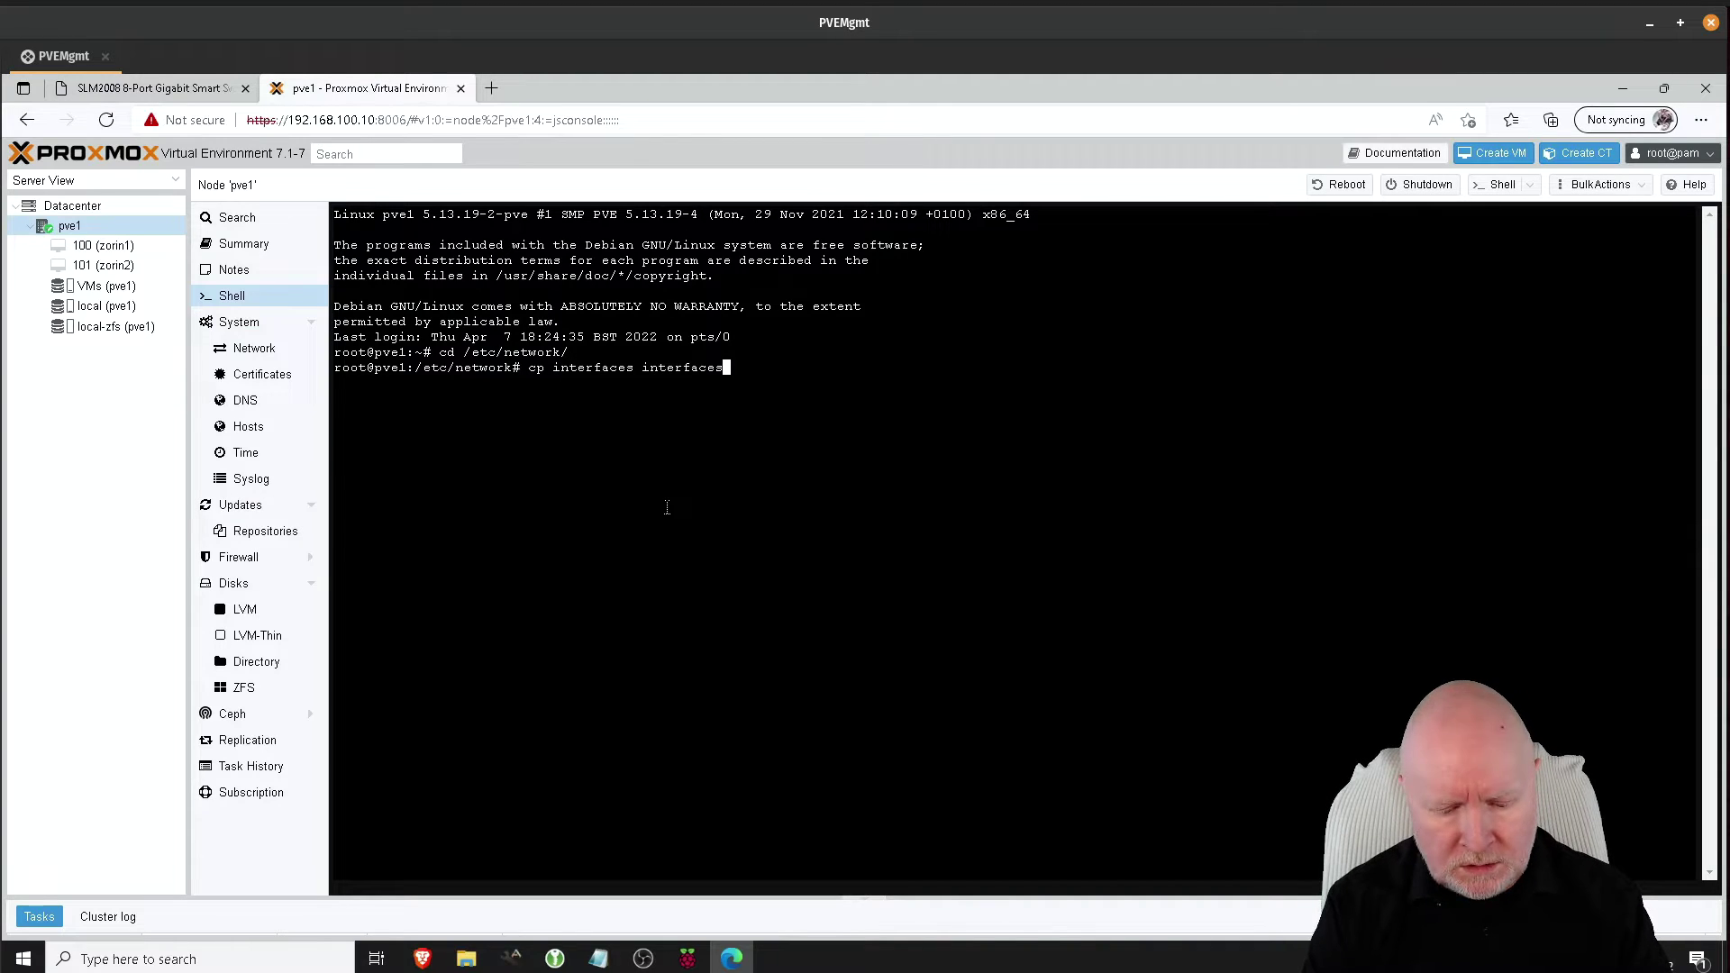
text(.bak)
key(Return)
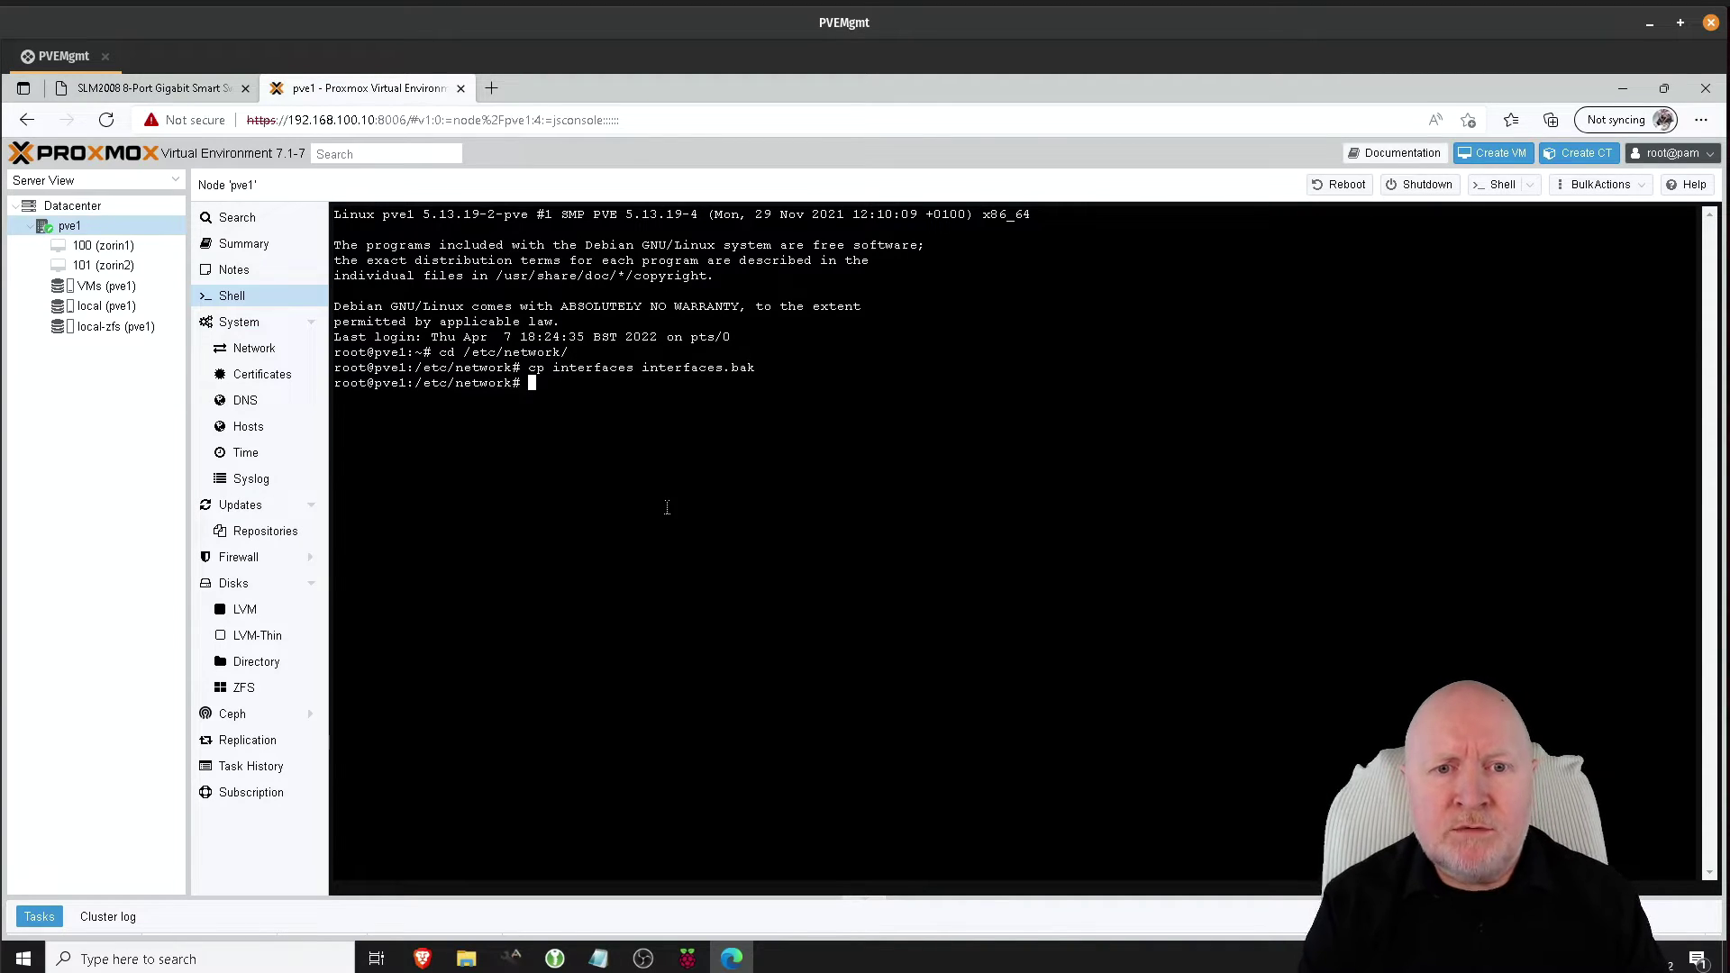
Open the interfaces file in nano and review the lines of the vmbr0 bridge definition.
text(nano interfaces)
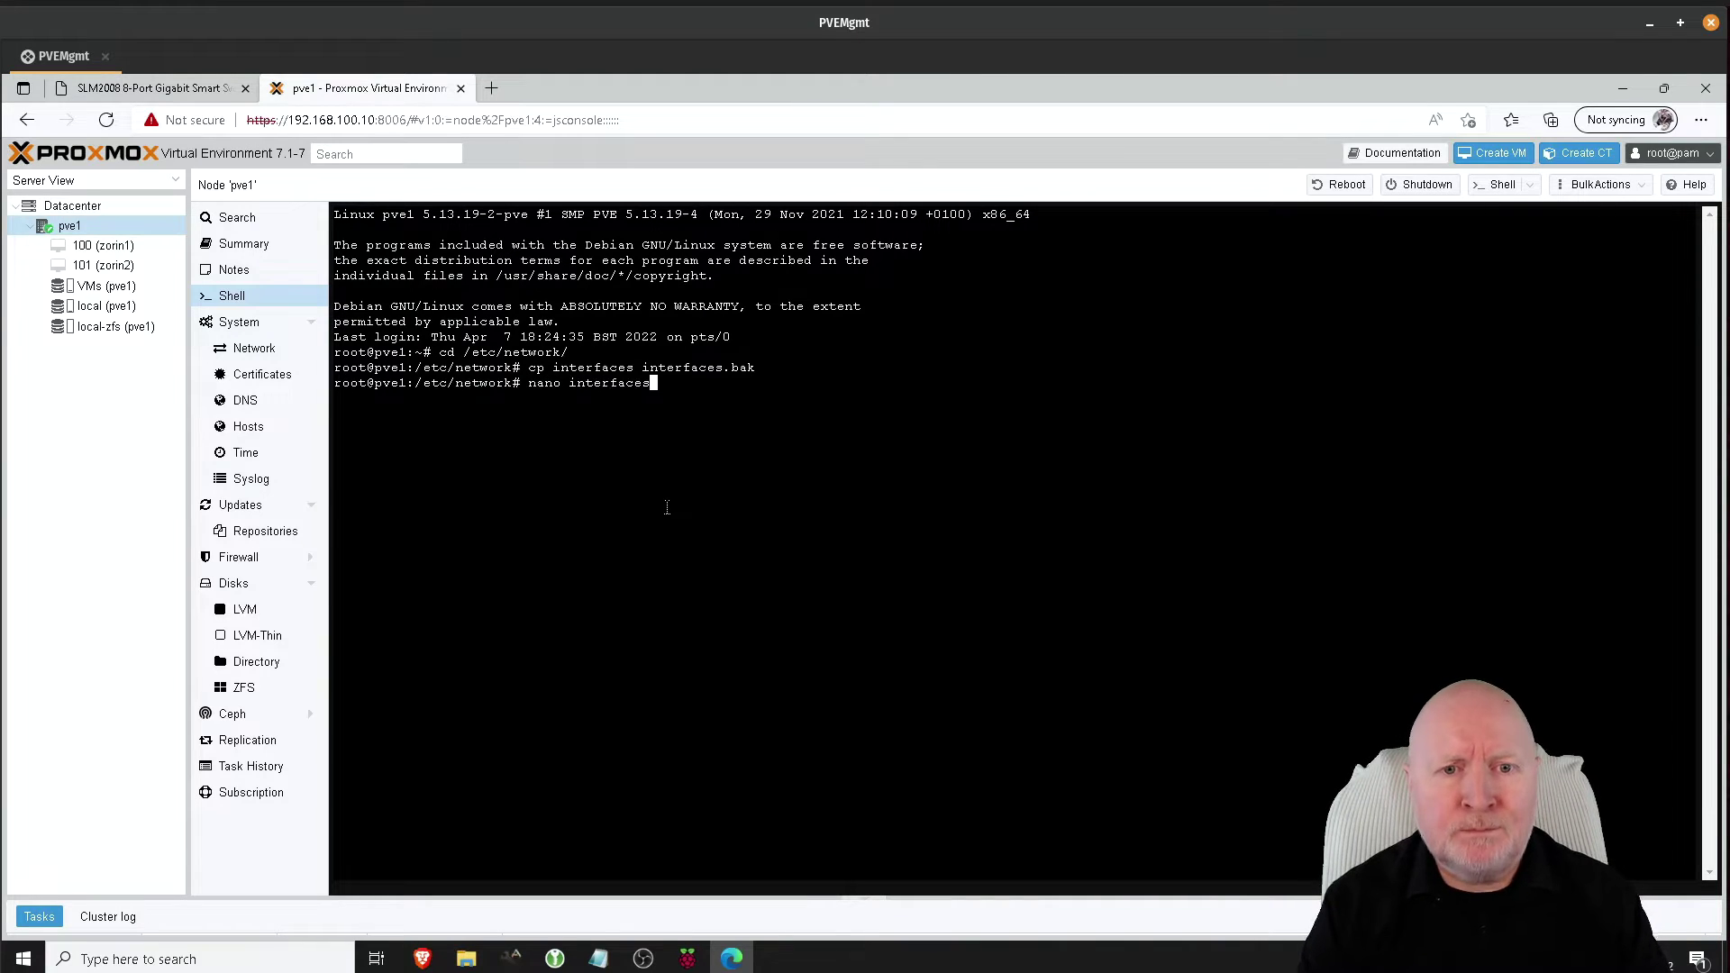
key(Return)
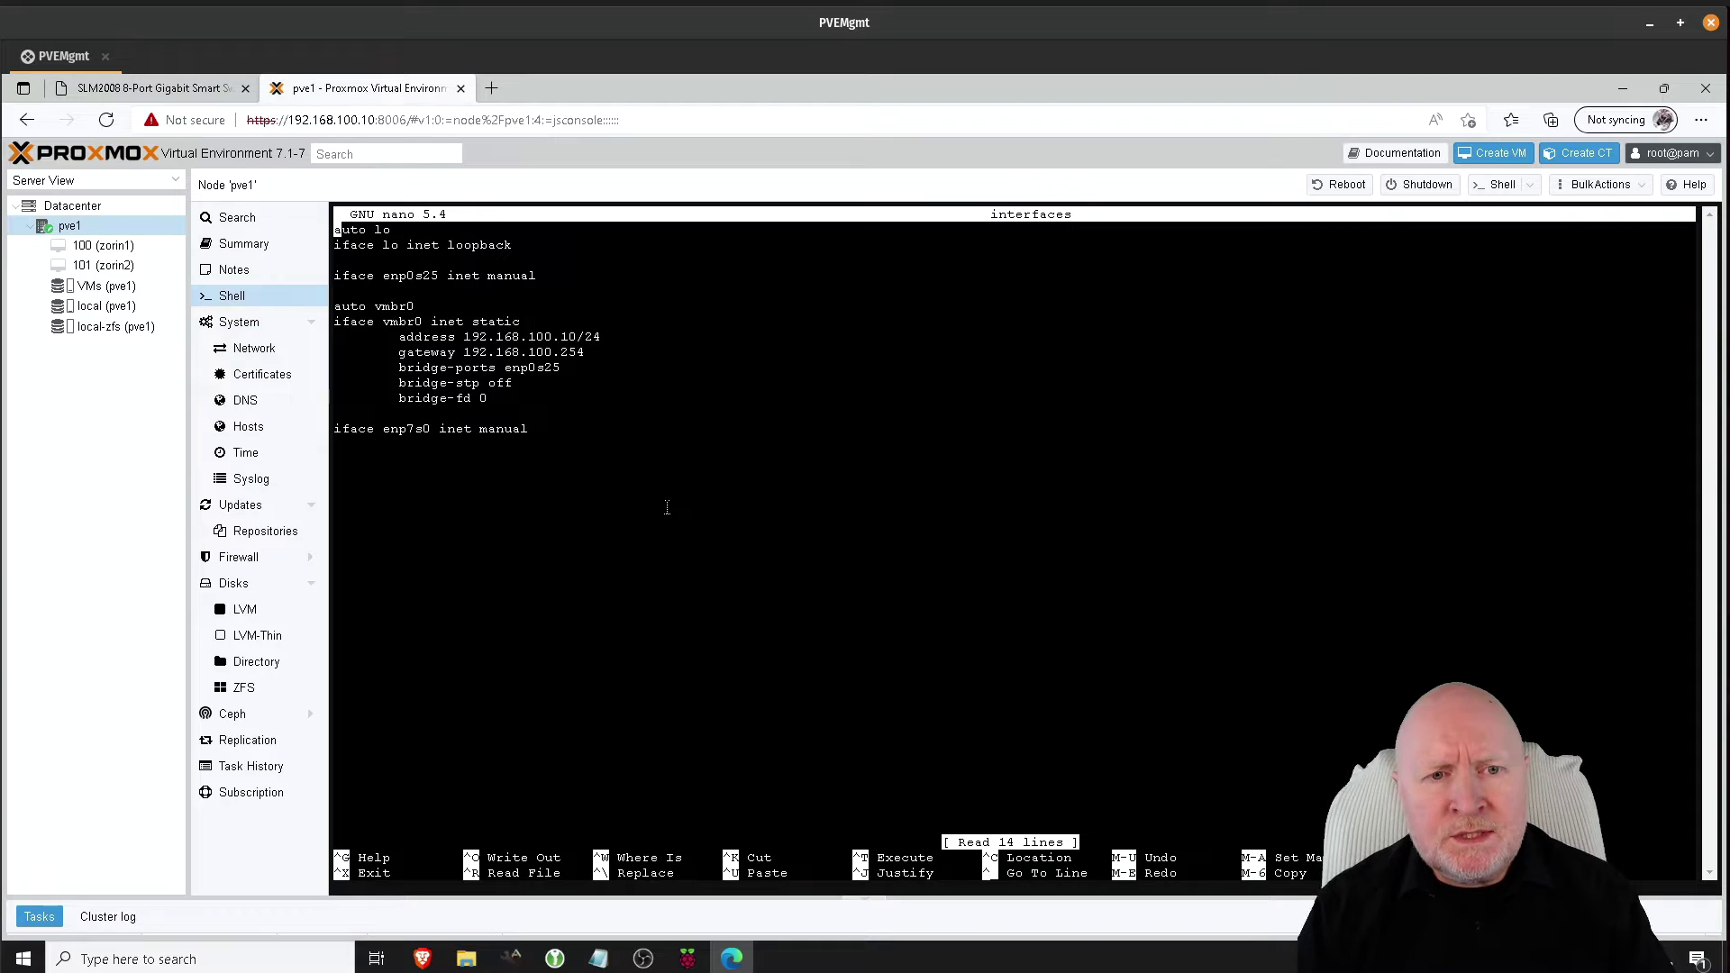
key(Down)
key(Down)
key(Down)
key(Down)
key(Down)
key(Down)
key(Down)
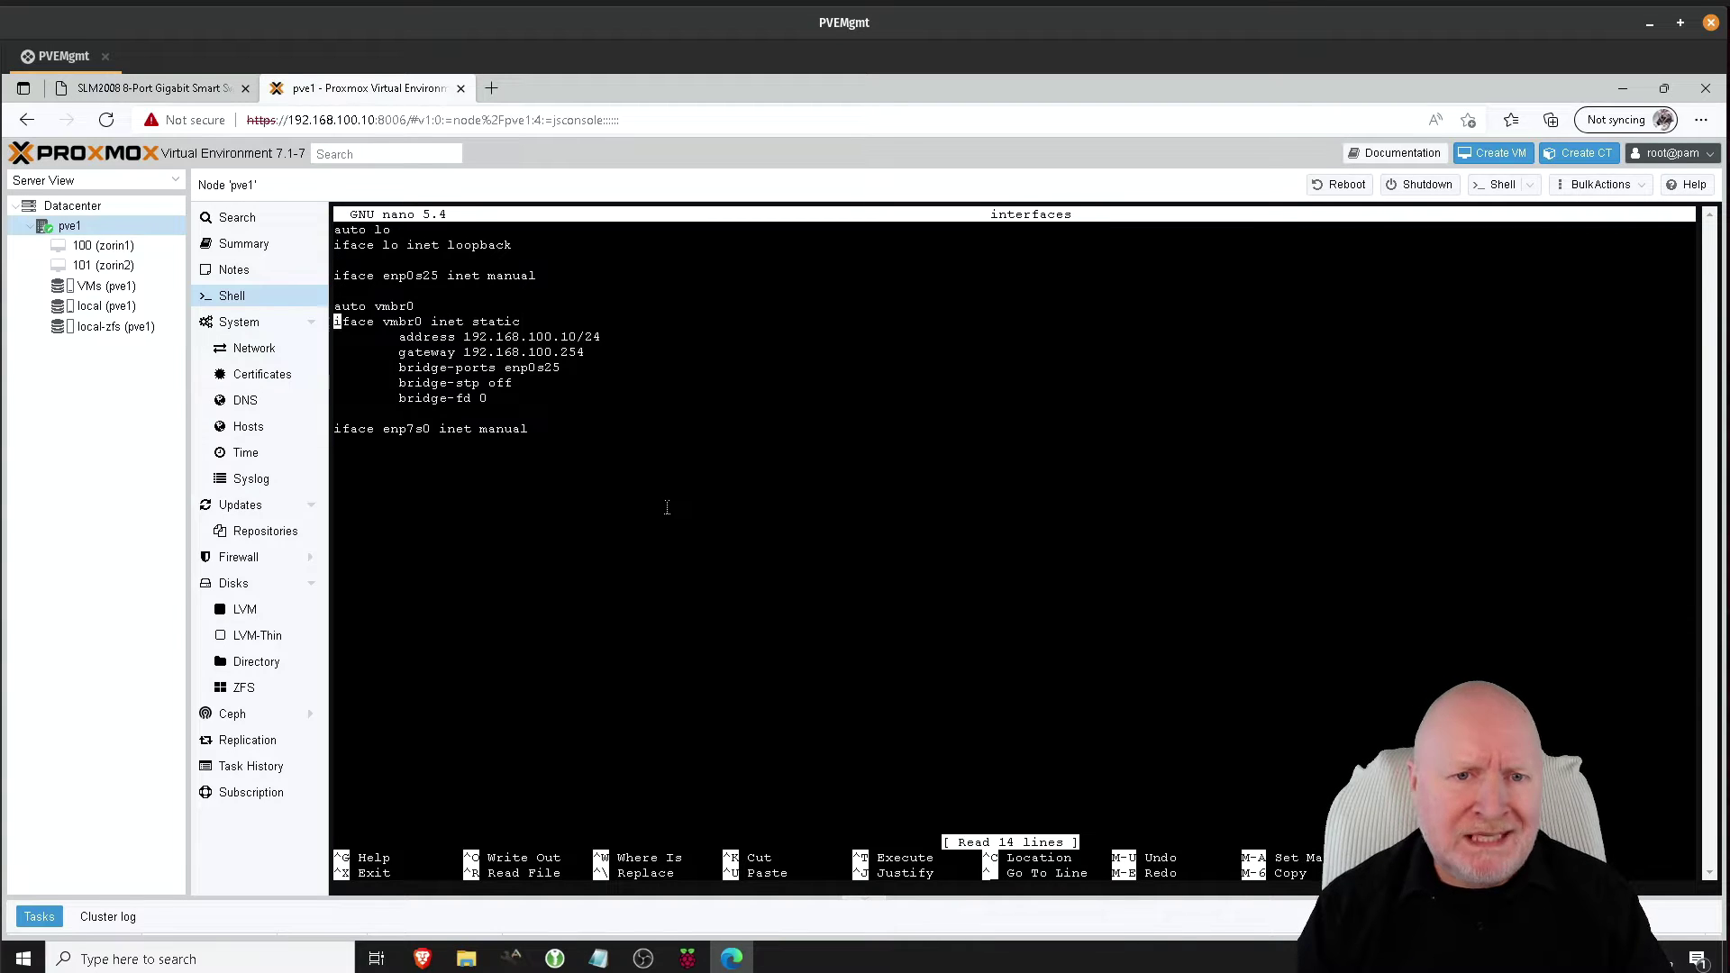
key(Down)
key(Down)
key(Down)
key(Down)
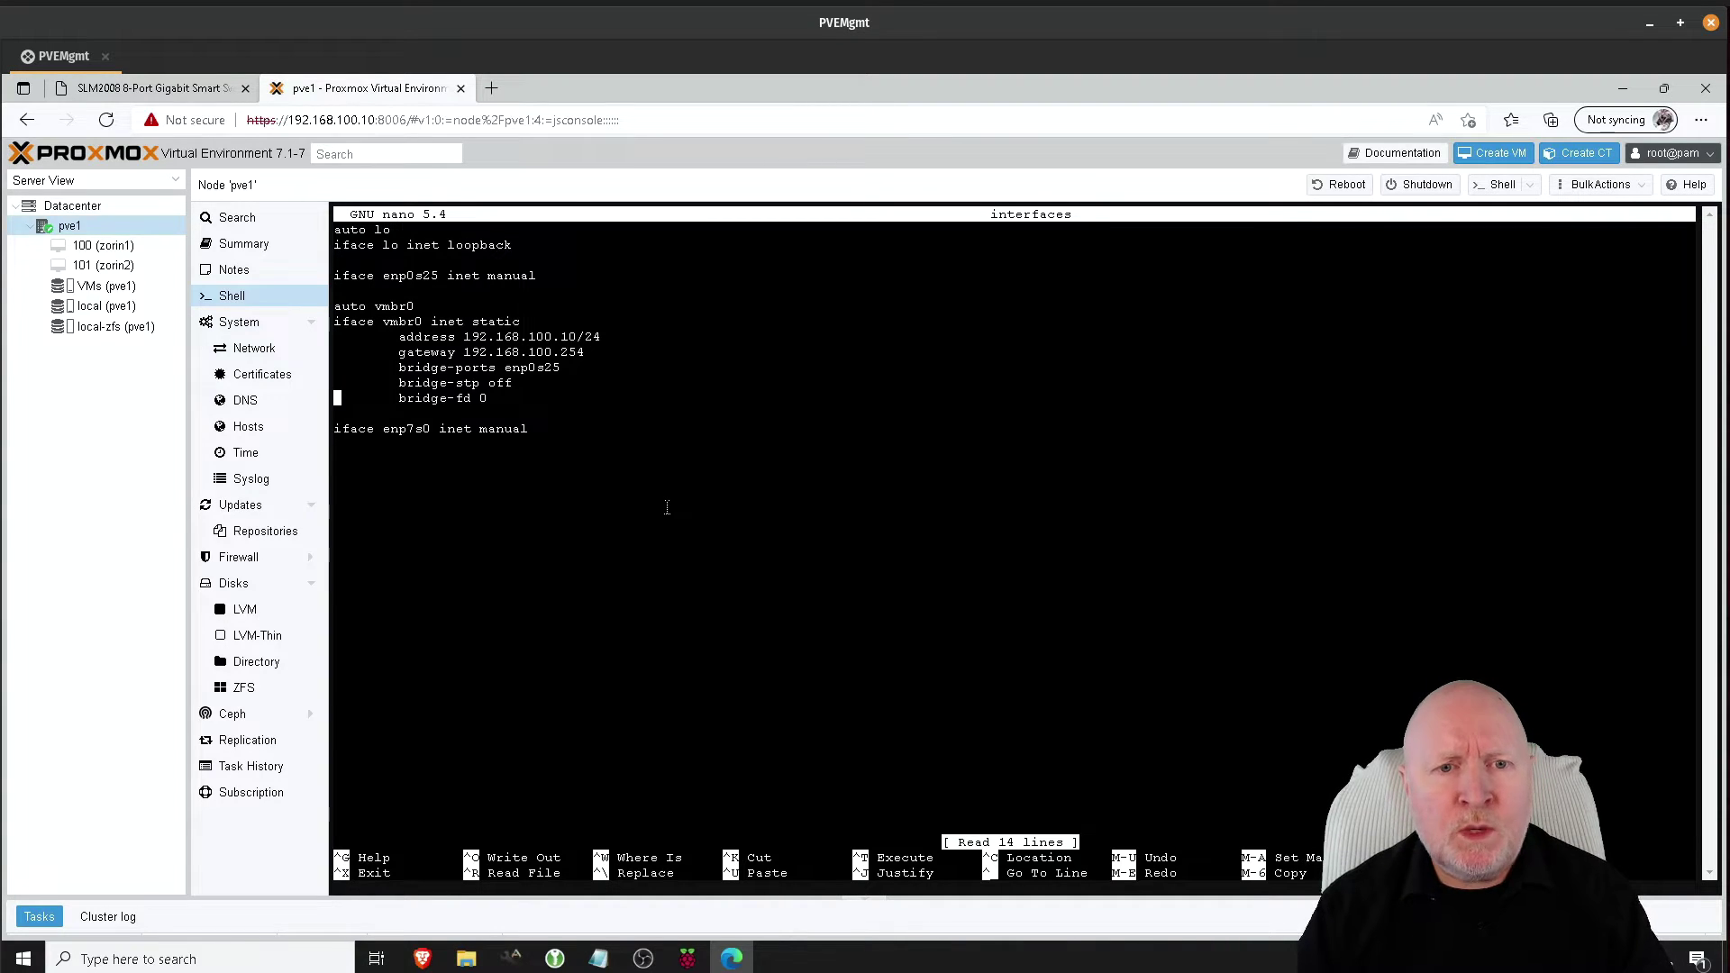
key(Up)
key(Up)
key(Up)
key(Up)
key(Up)
key(Up)
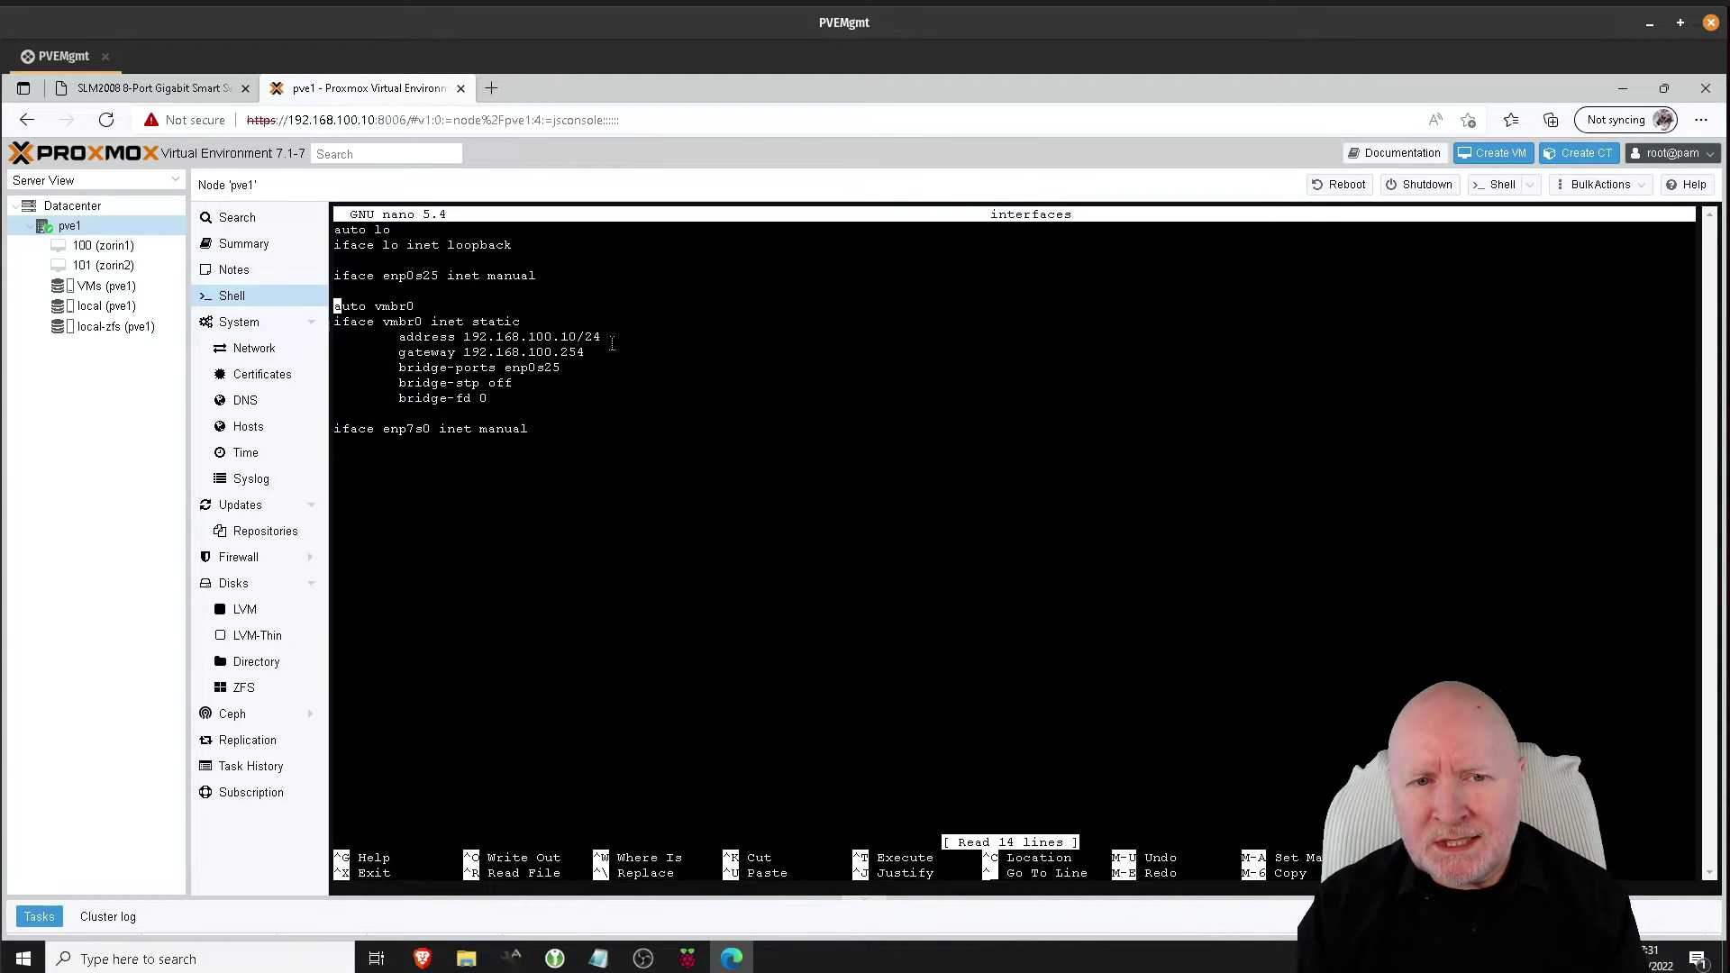
Make room above auto vmbr0 and paste the static vmbr0.100 stanza with address 192.168.100.10/24 and gateway 192.168.100.254.
key(Up)
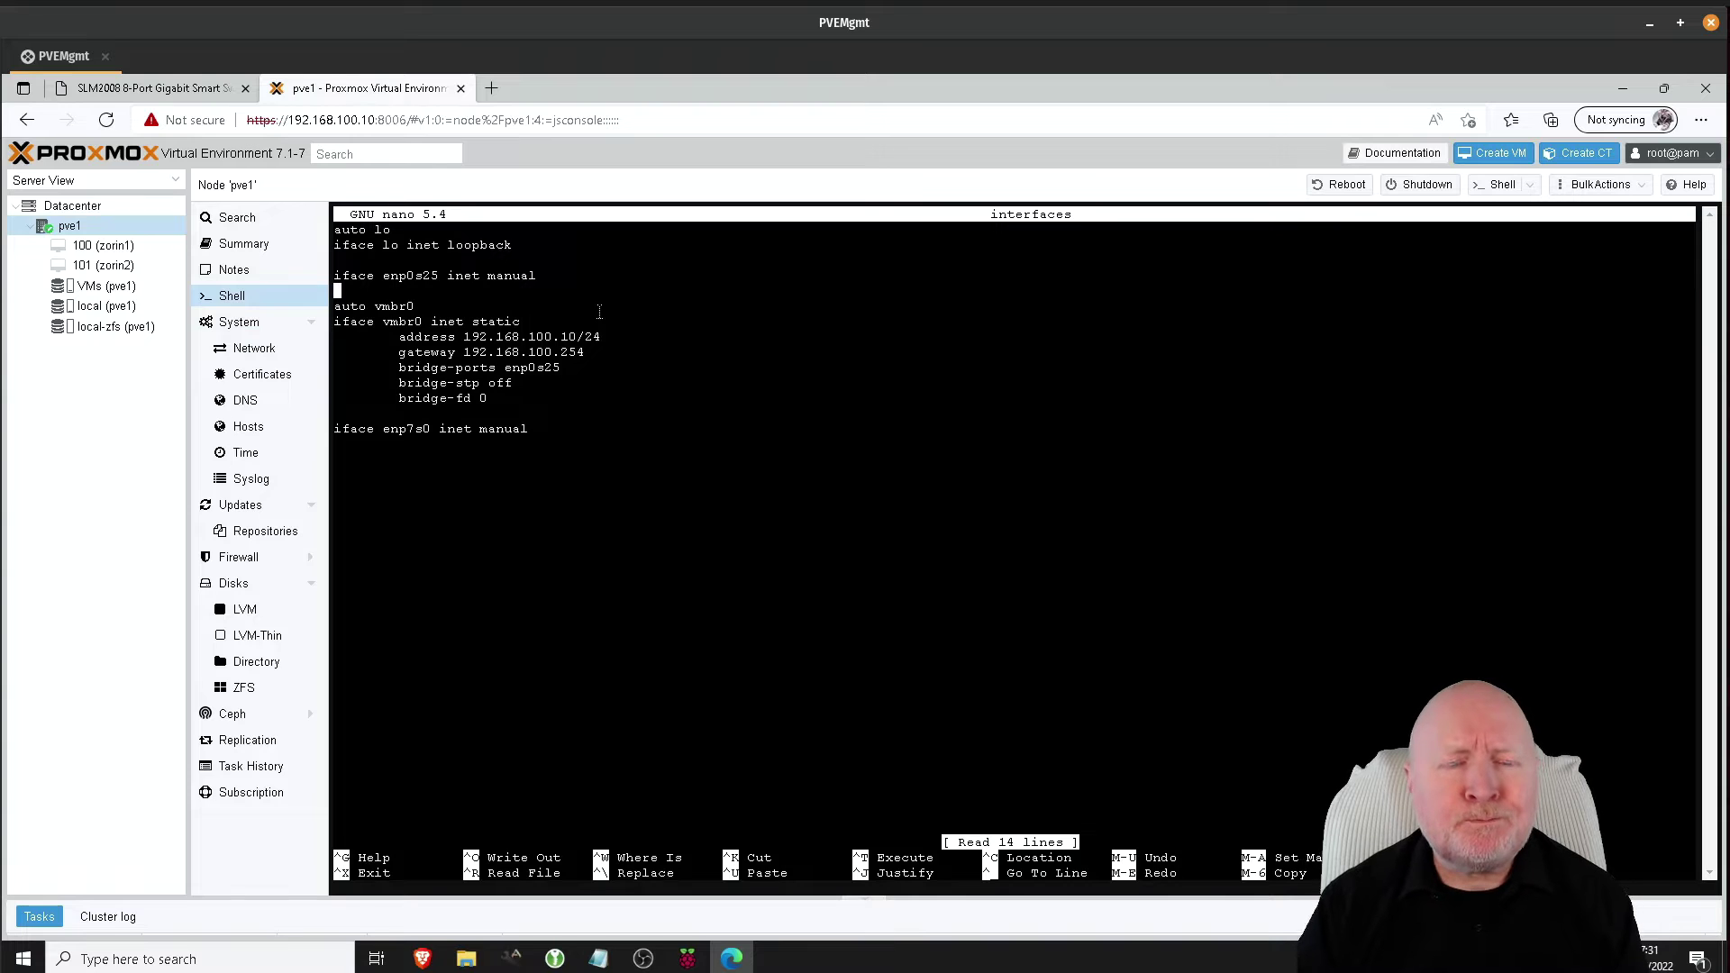
key(Return)
key(Return)
key(Return)
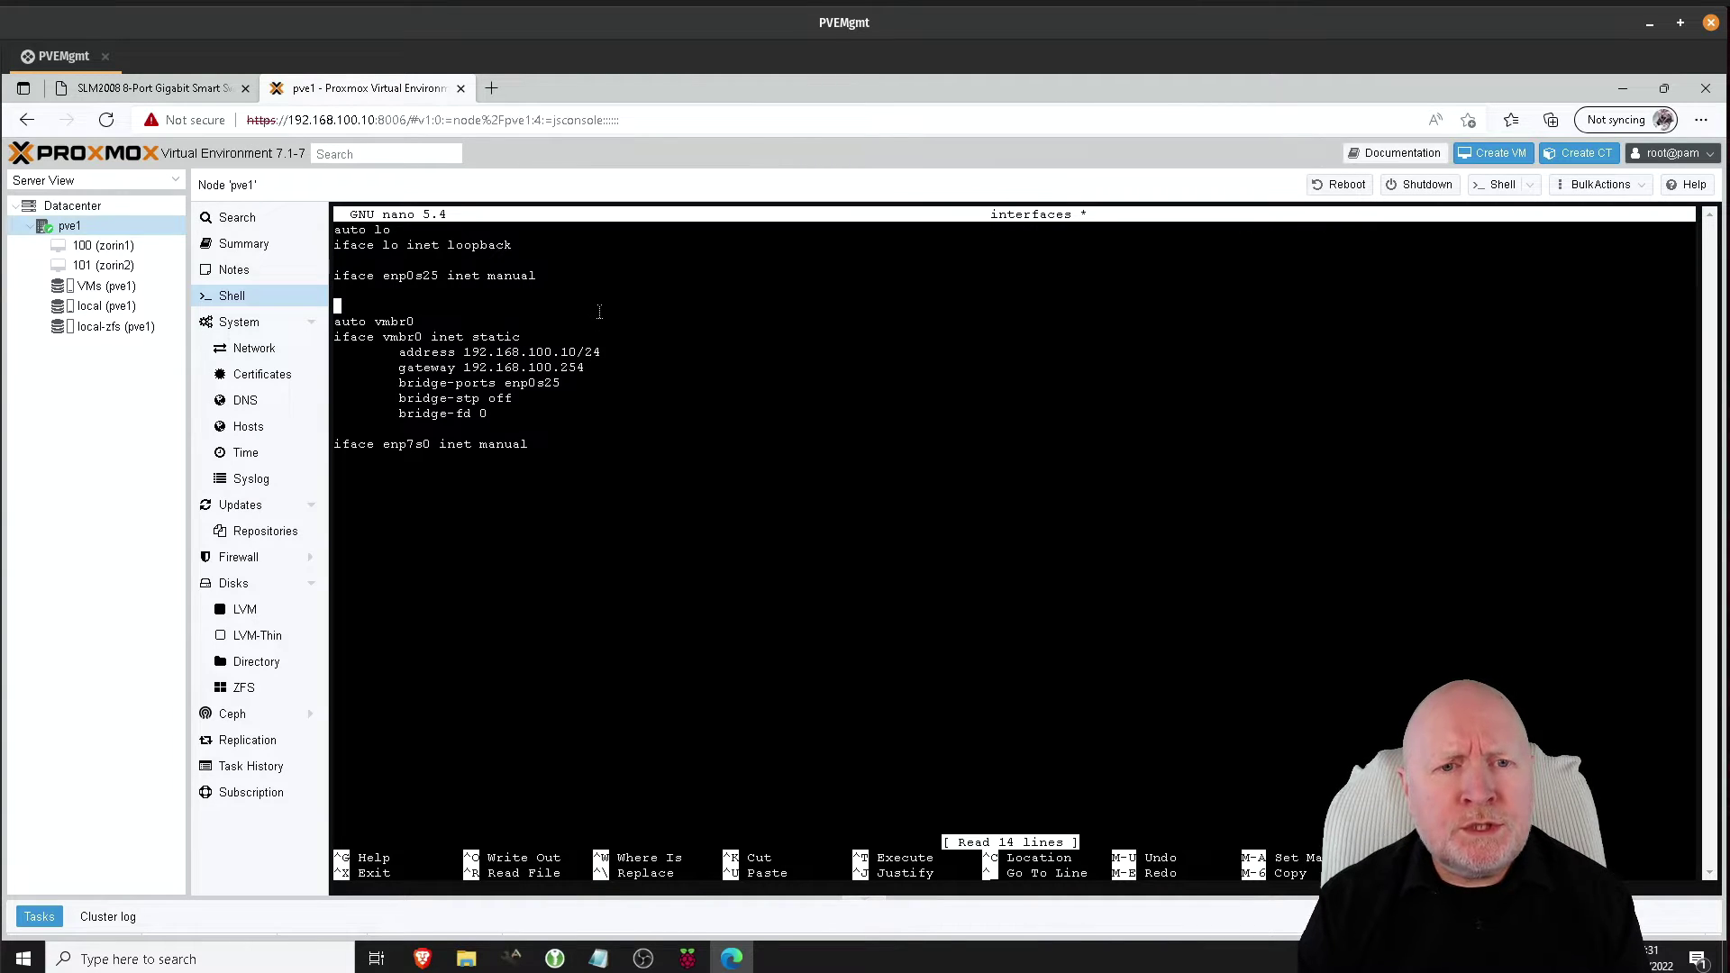
key(Up)
key(Up)
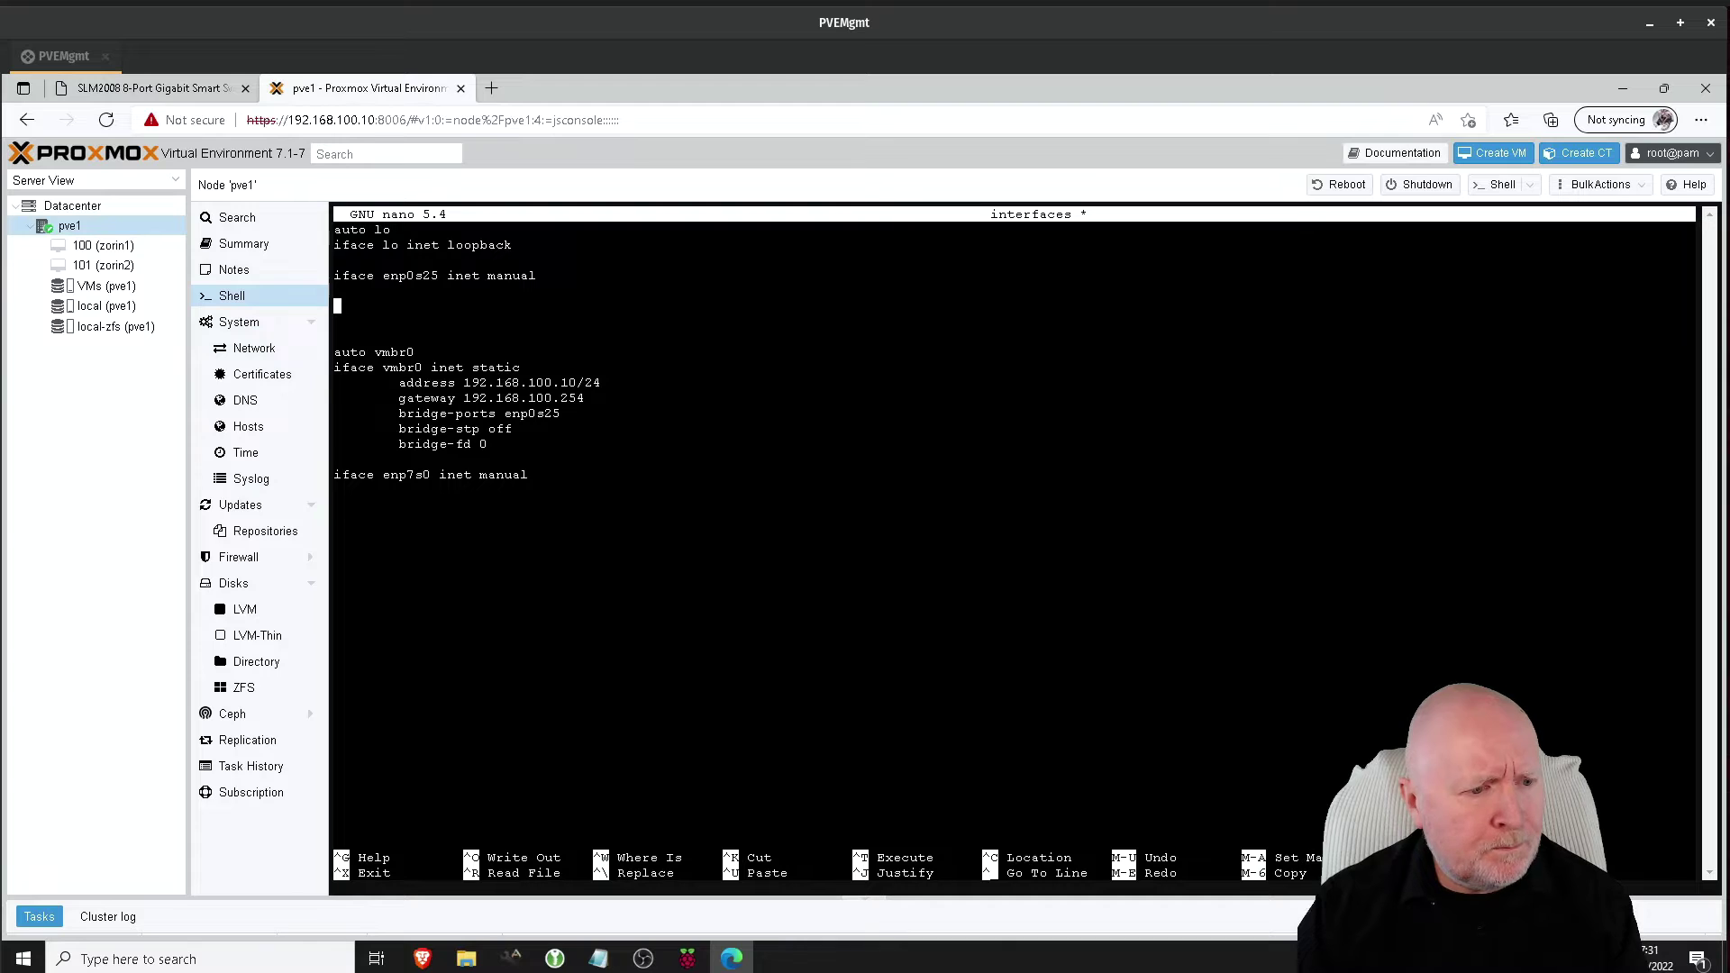
right_click(465, 284)
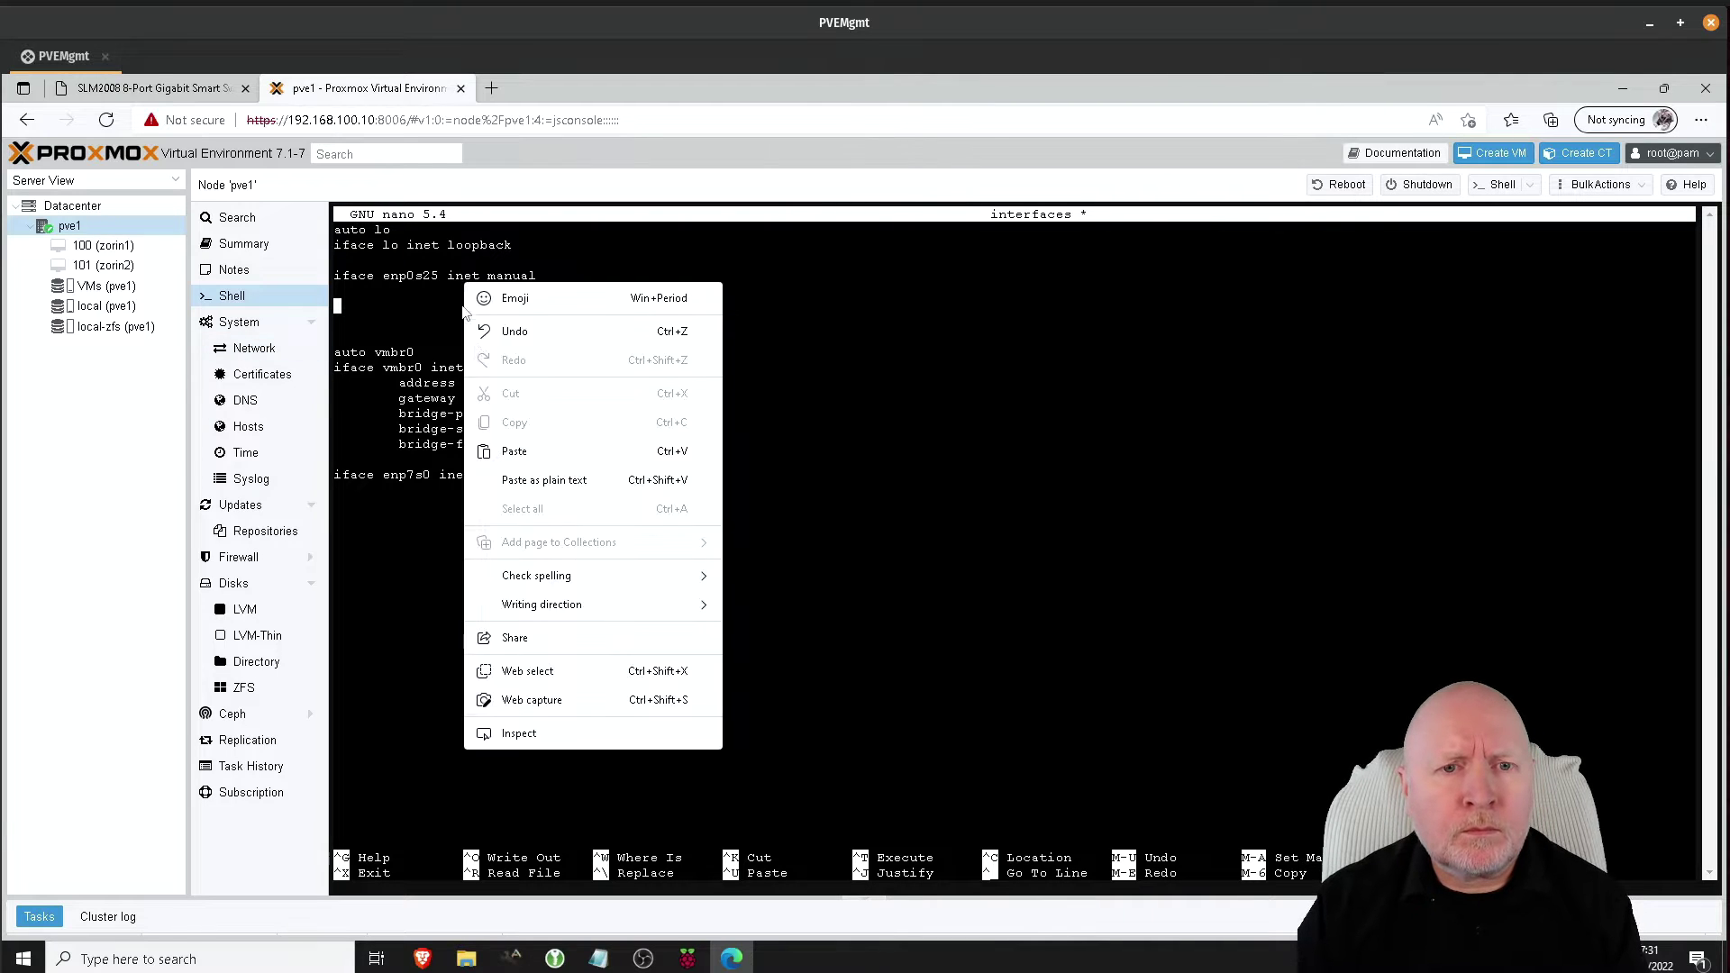
click(515, 451)
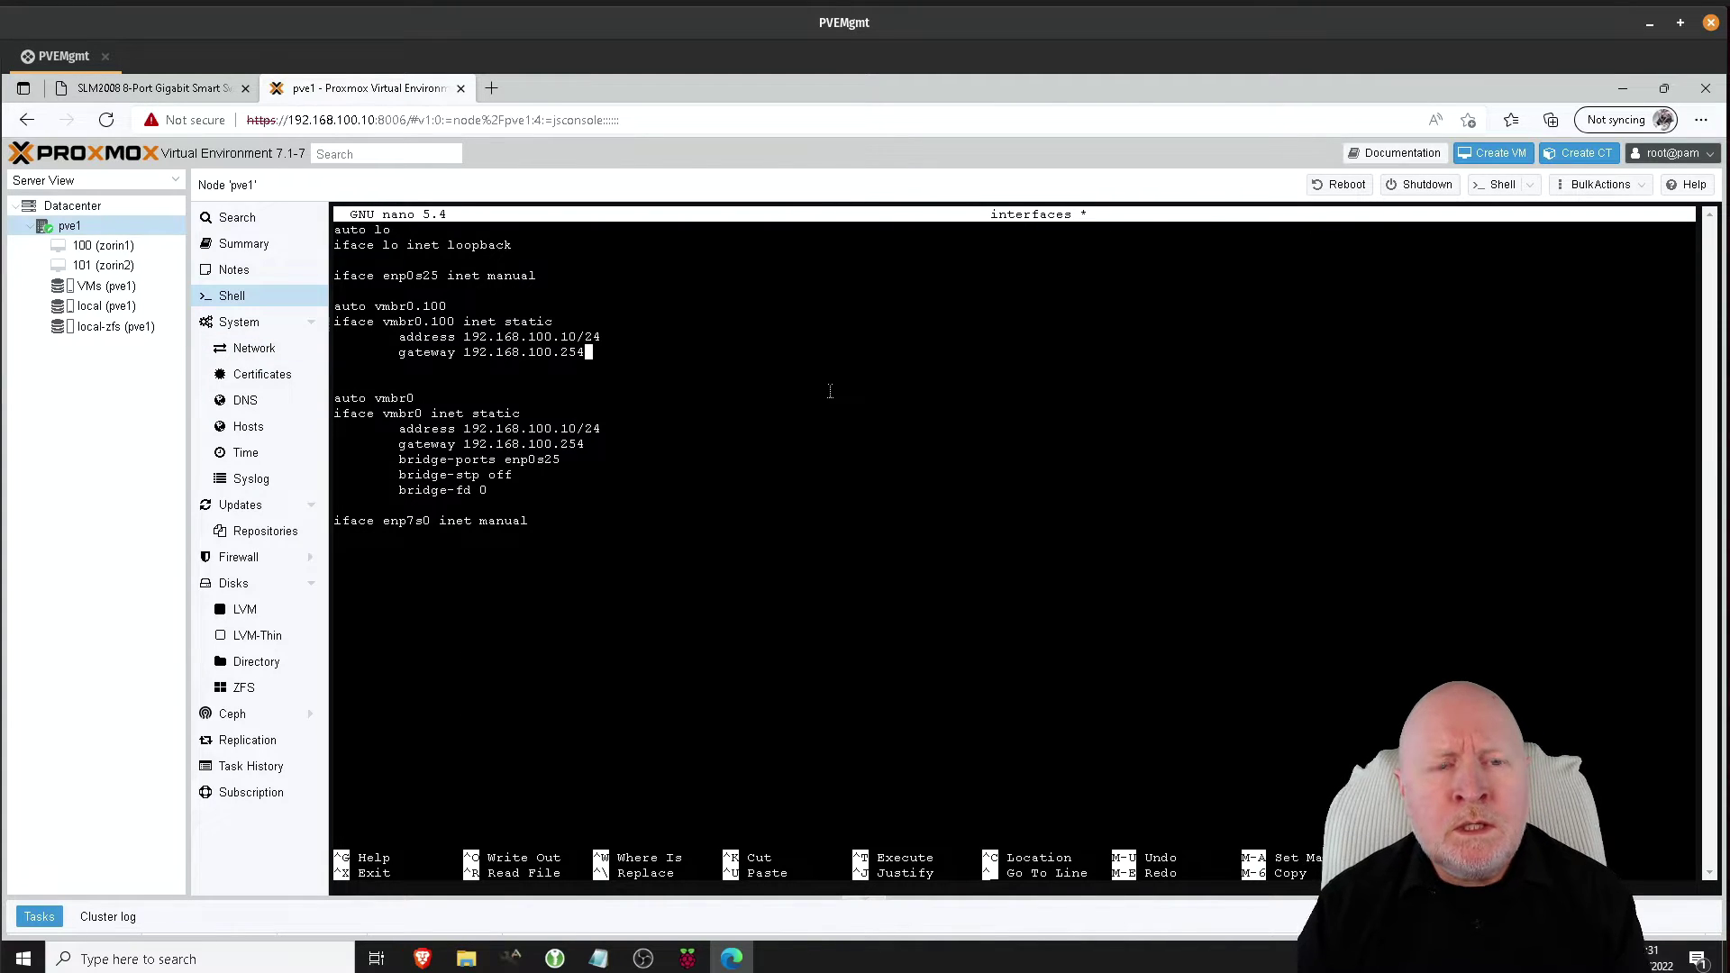
Remove the surplus blank line between the vmbr0.100 stanza and auto vmbr0.
key(Up)
key(Up)
key(Up)
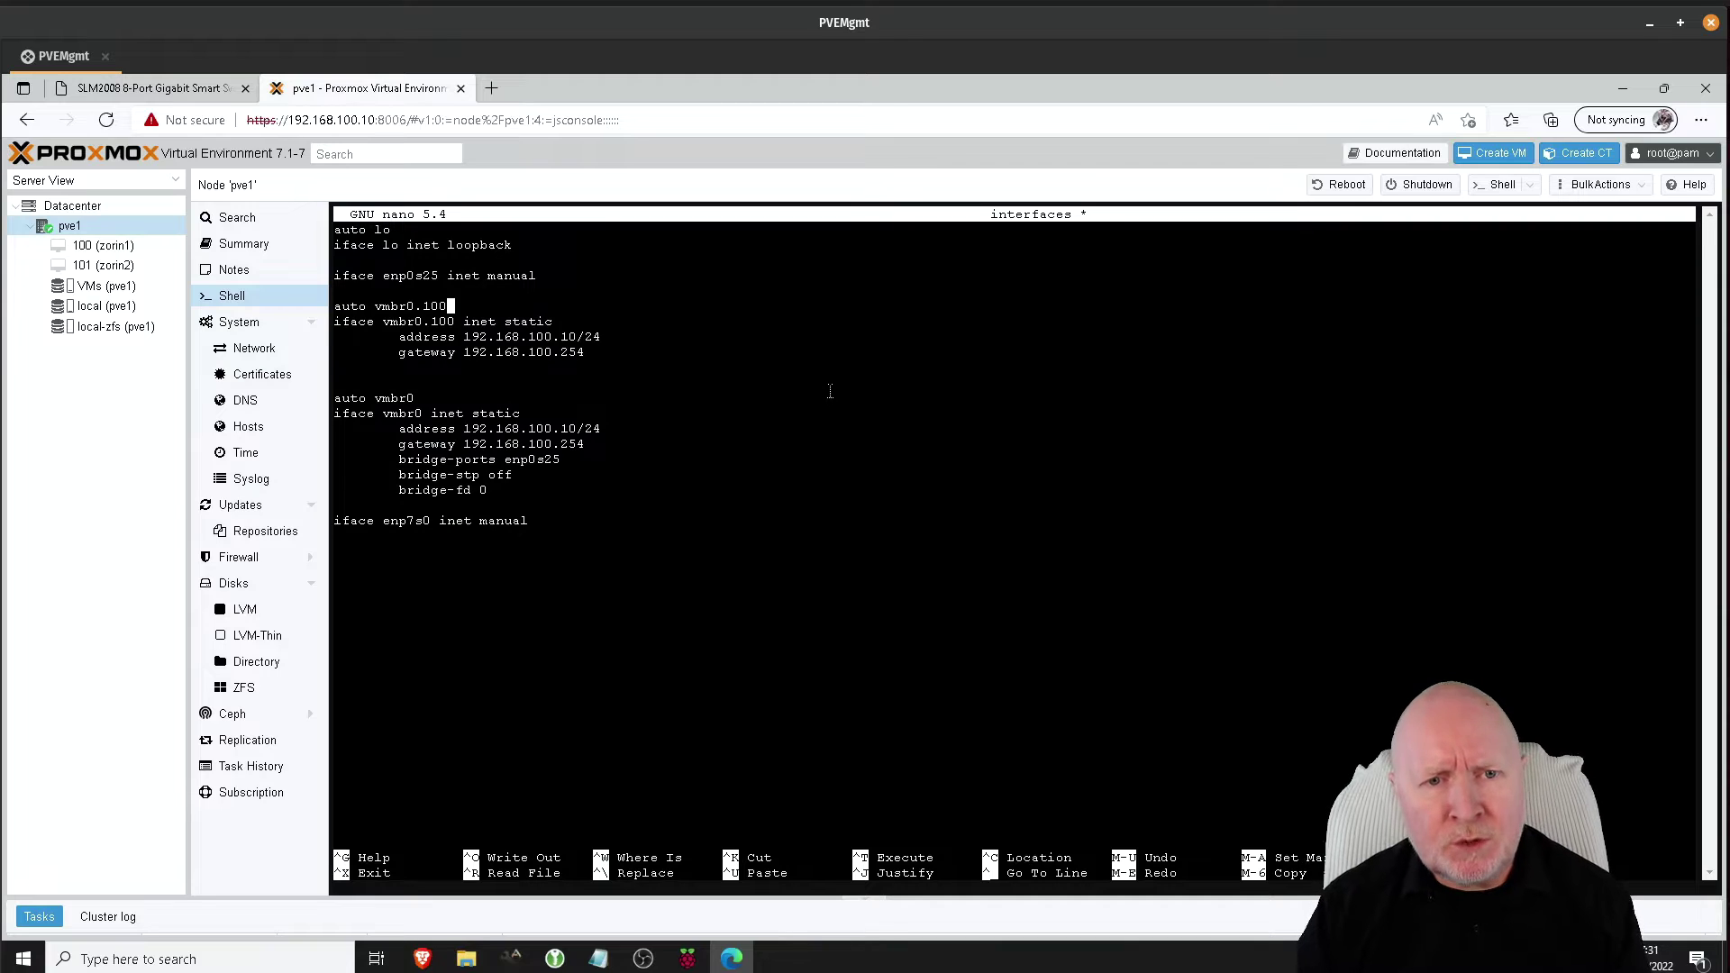
key(Down)
key(Down)
key(Down)
key(Down)
key(Down)
key(BackSpace)
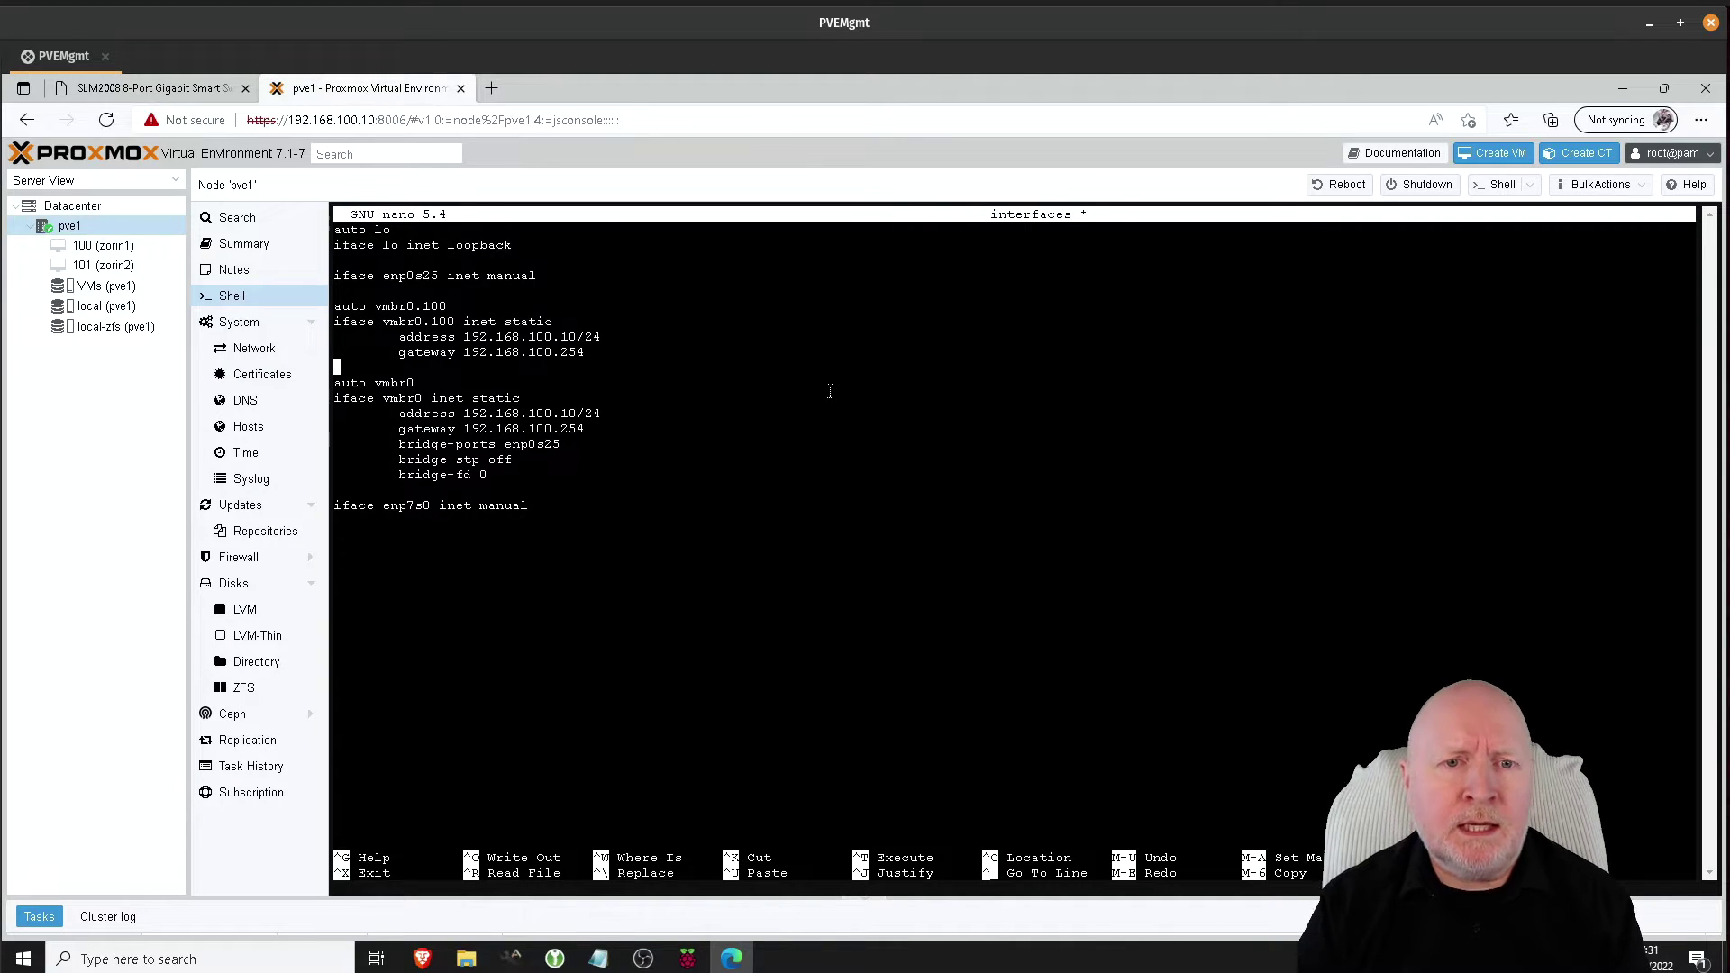
Compare the vmbr0.100 stanza with the original vmbr0 definition, checking the interface name suffix, address and gateway lines.
key(Up)
key(Up)
key(Up)
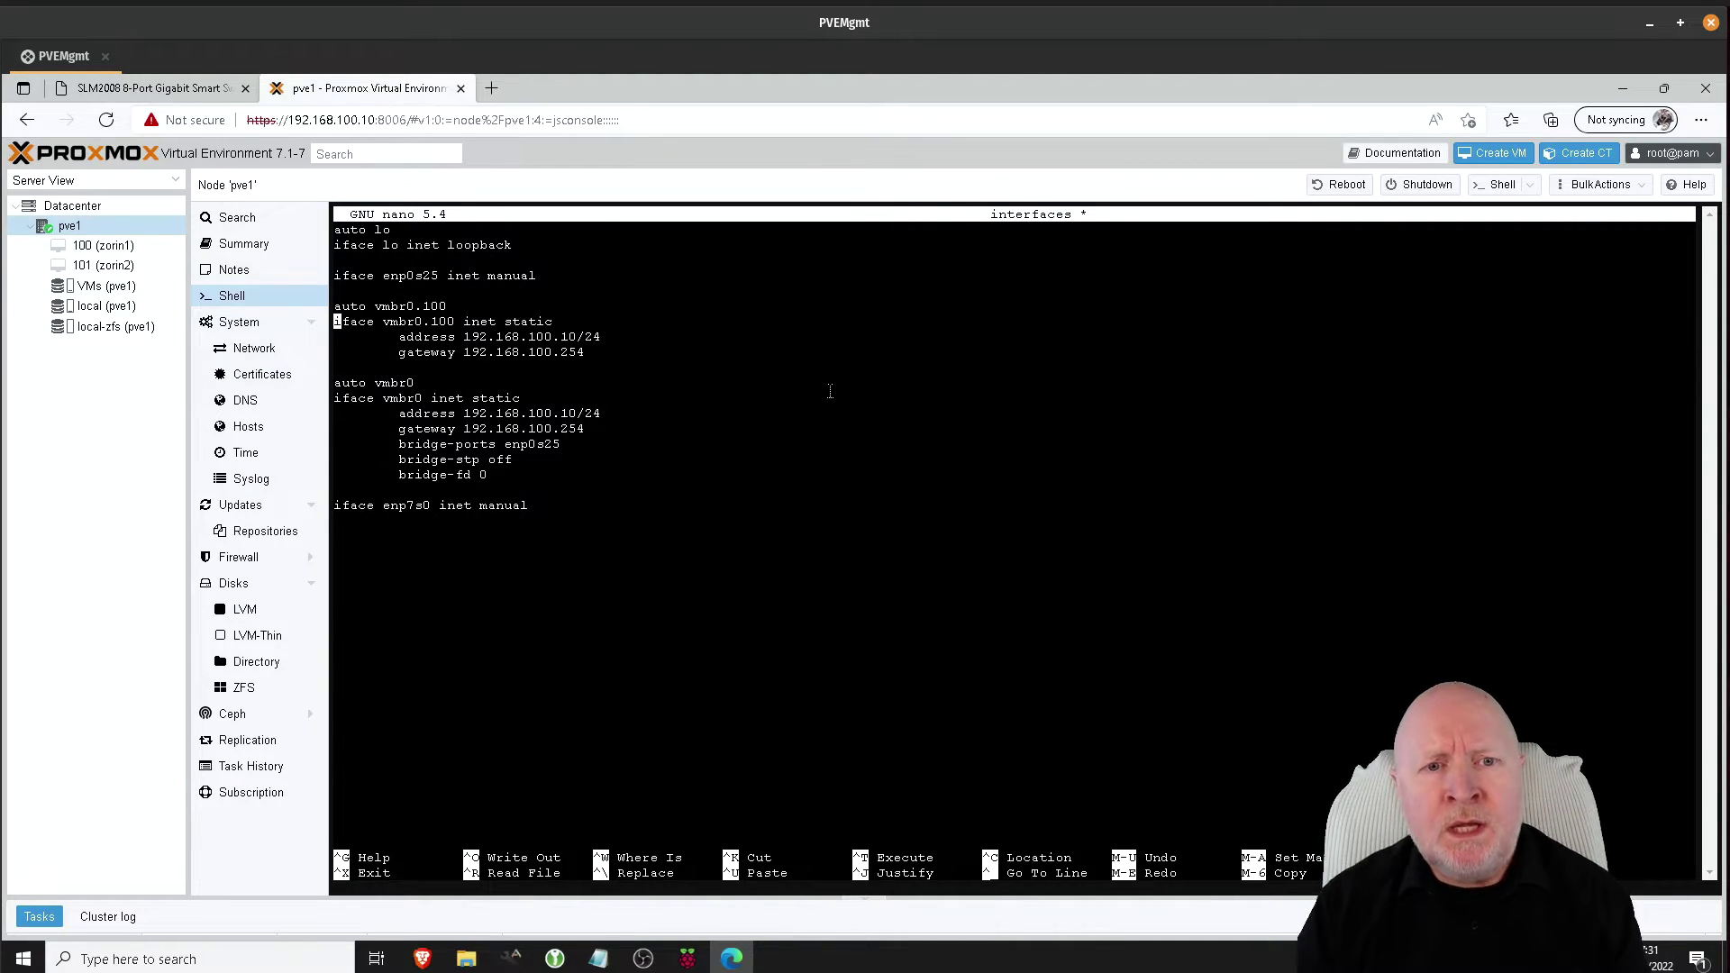
key(Down)
key(Down)
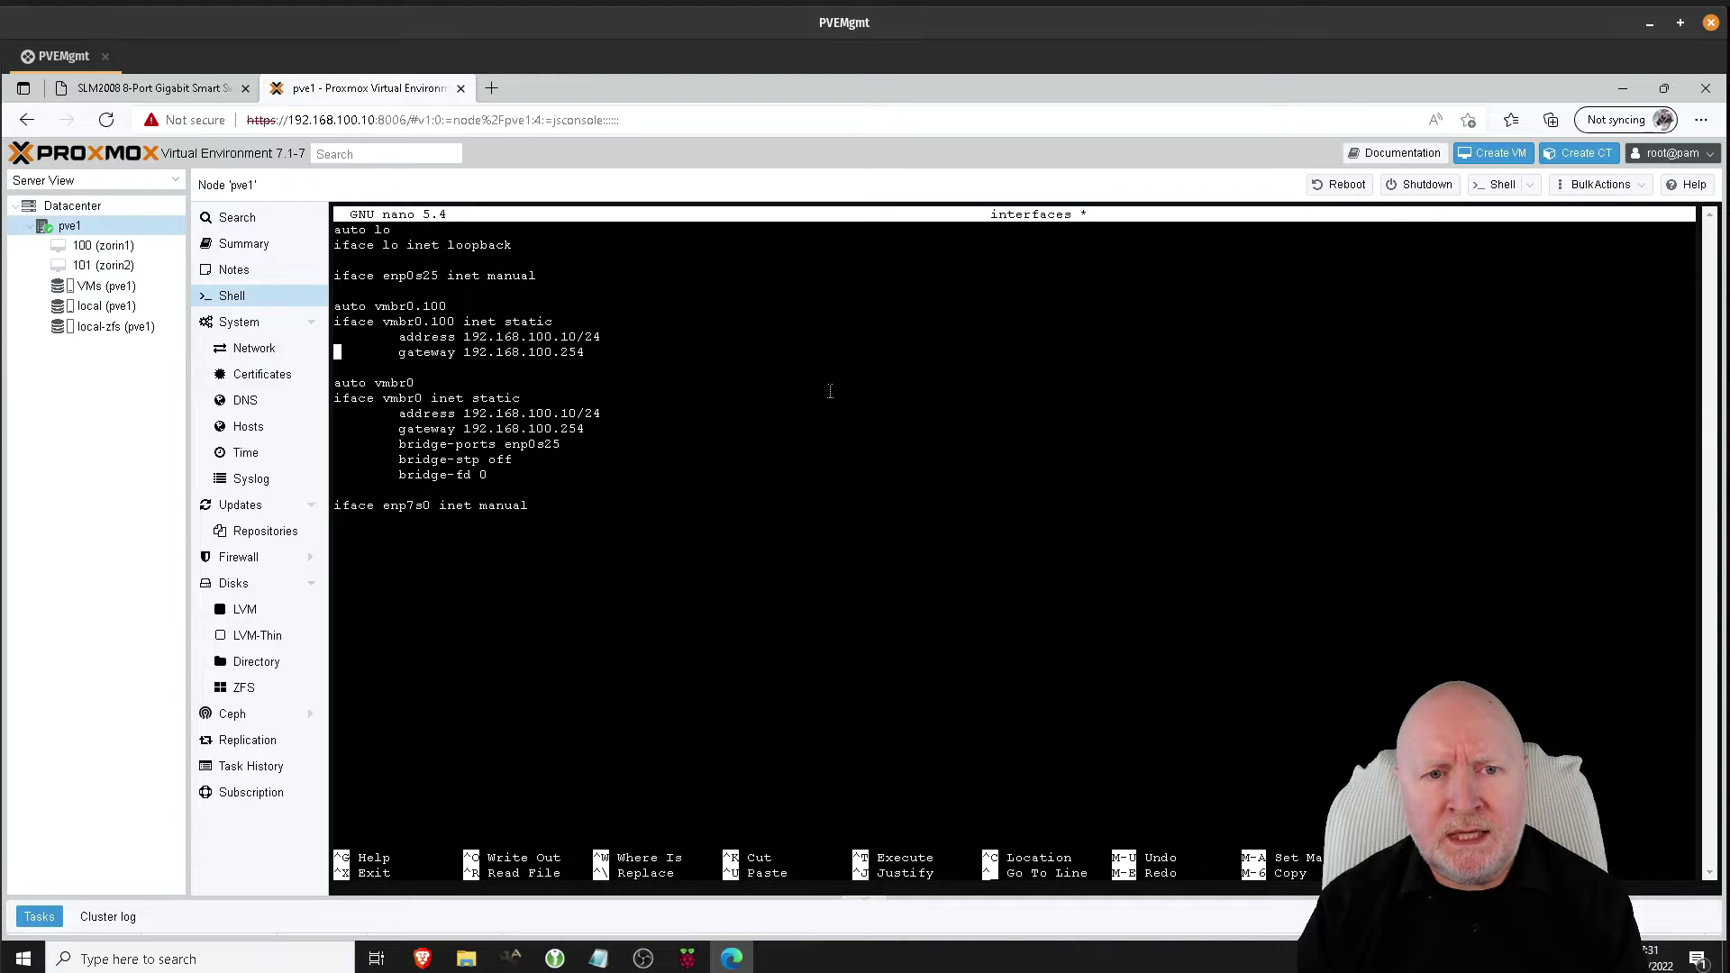
drag(619, 438, 333, 389)
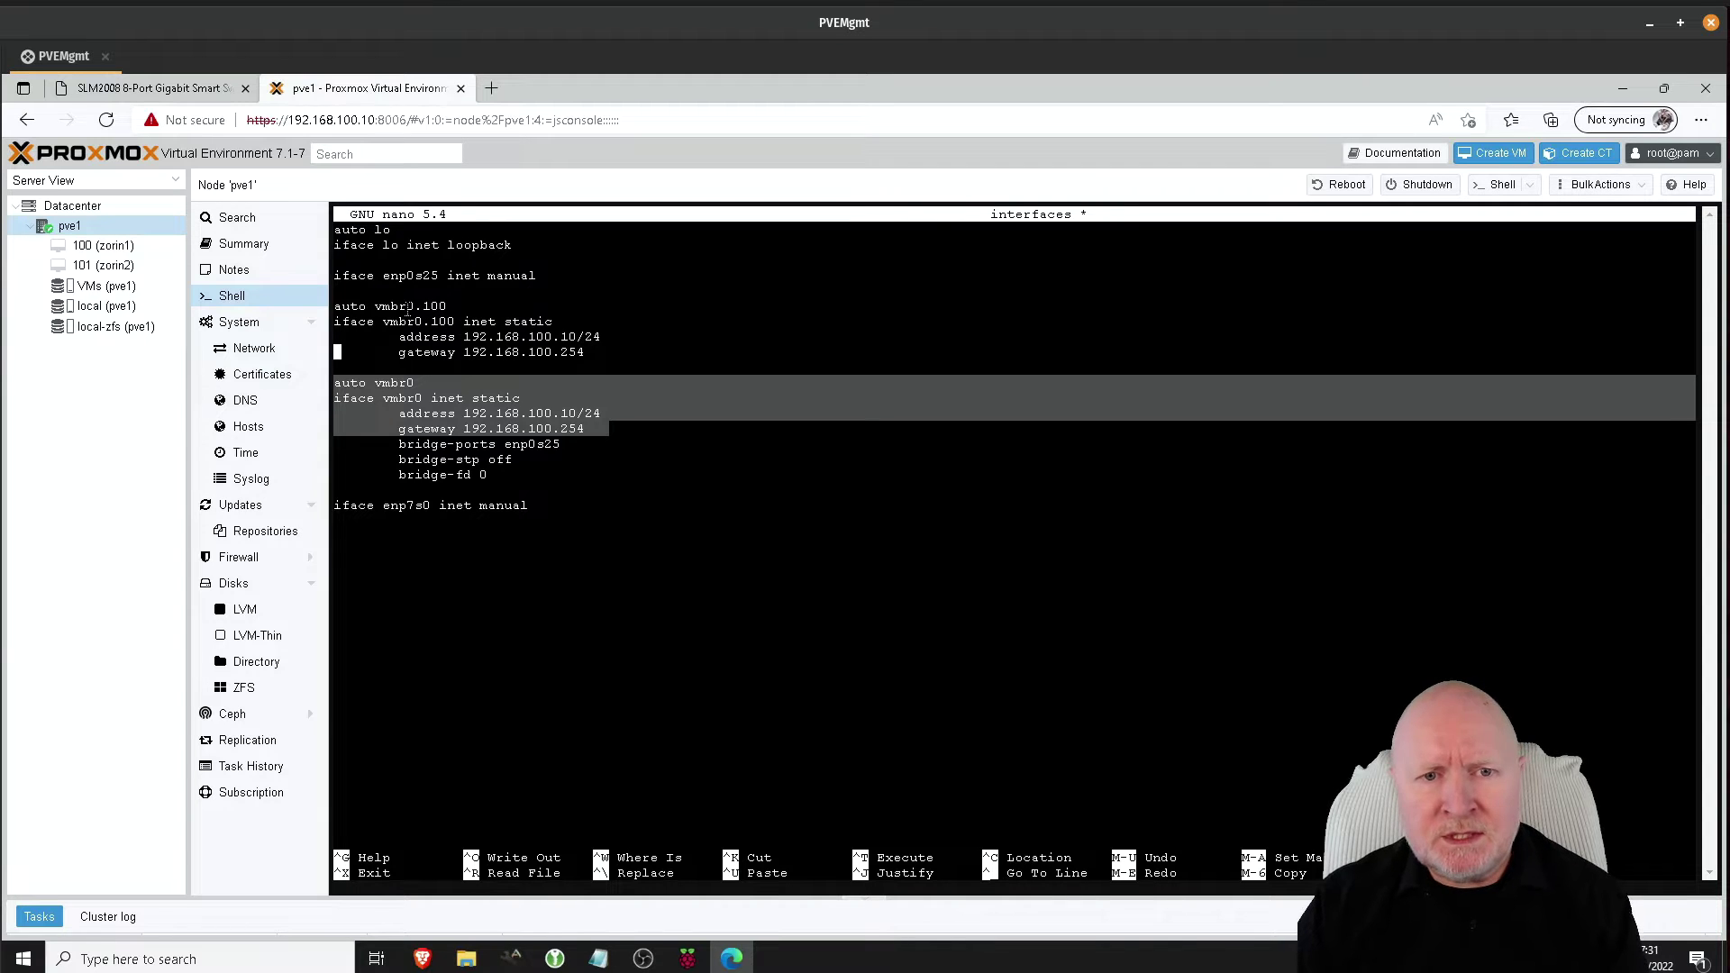
click(437, 305)
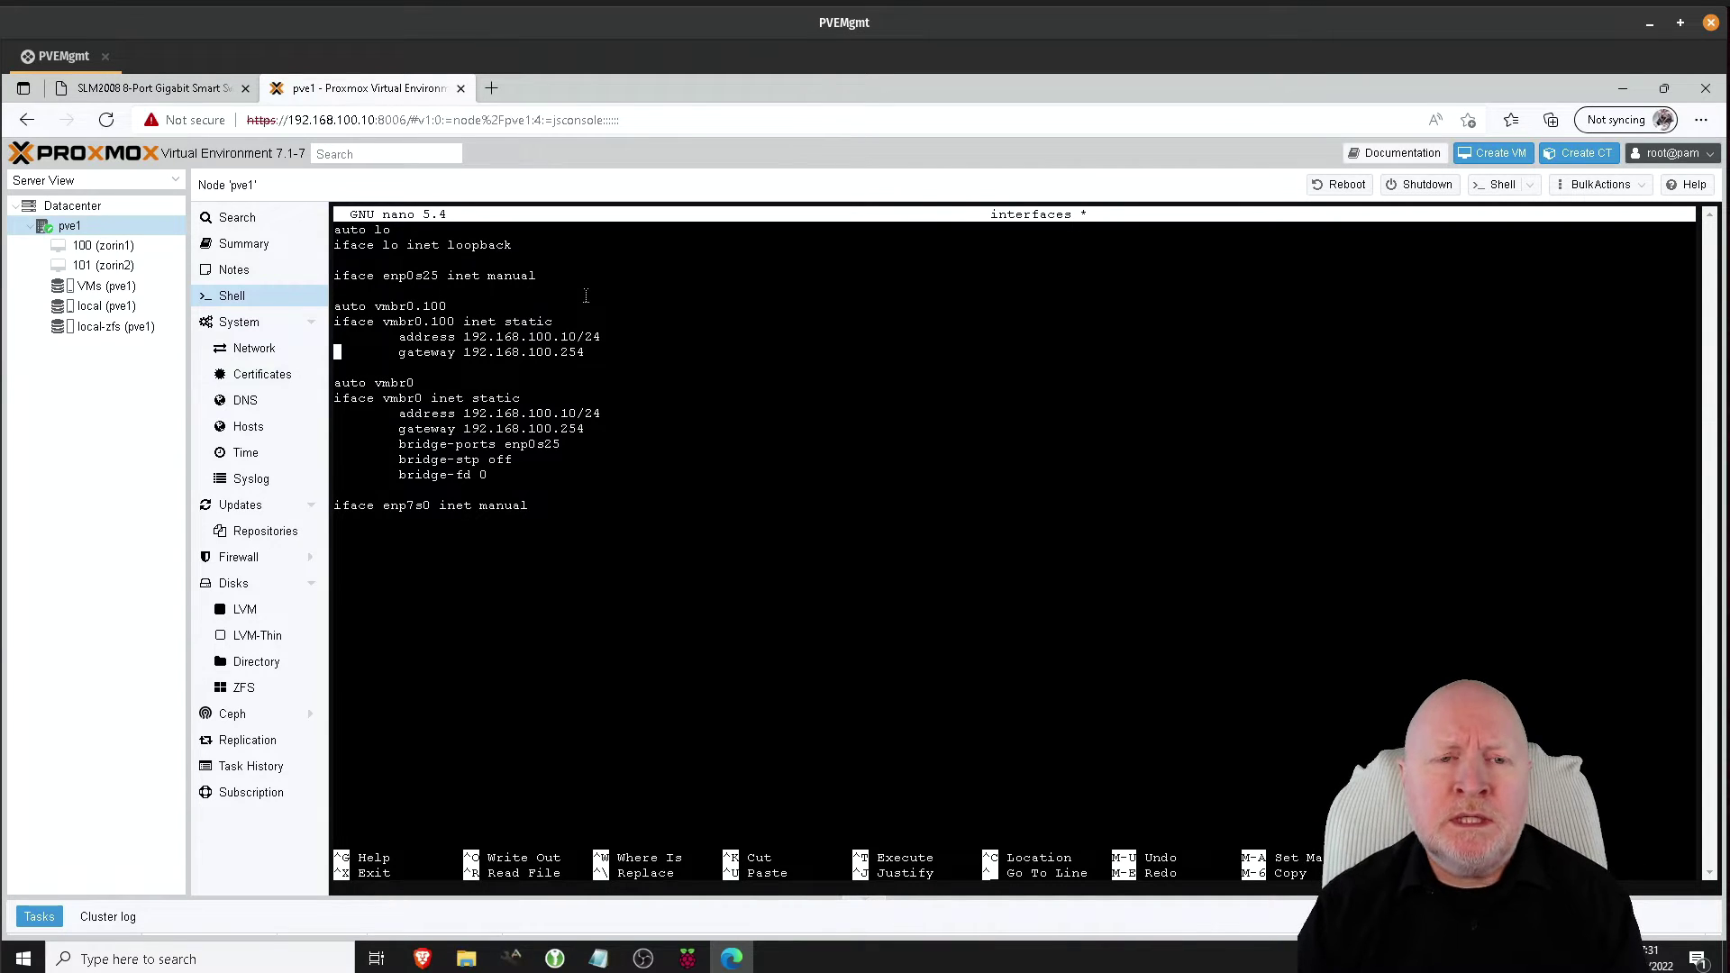
key(Up)
key(Up)
key(Up)
key(Right)
key(Right)
key(Right)
key(Right)
key(Right)
key(Right)
key(Right)
key(Right)
key(Right)
key(Right)
key(Right)
key(Right)
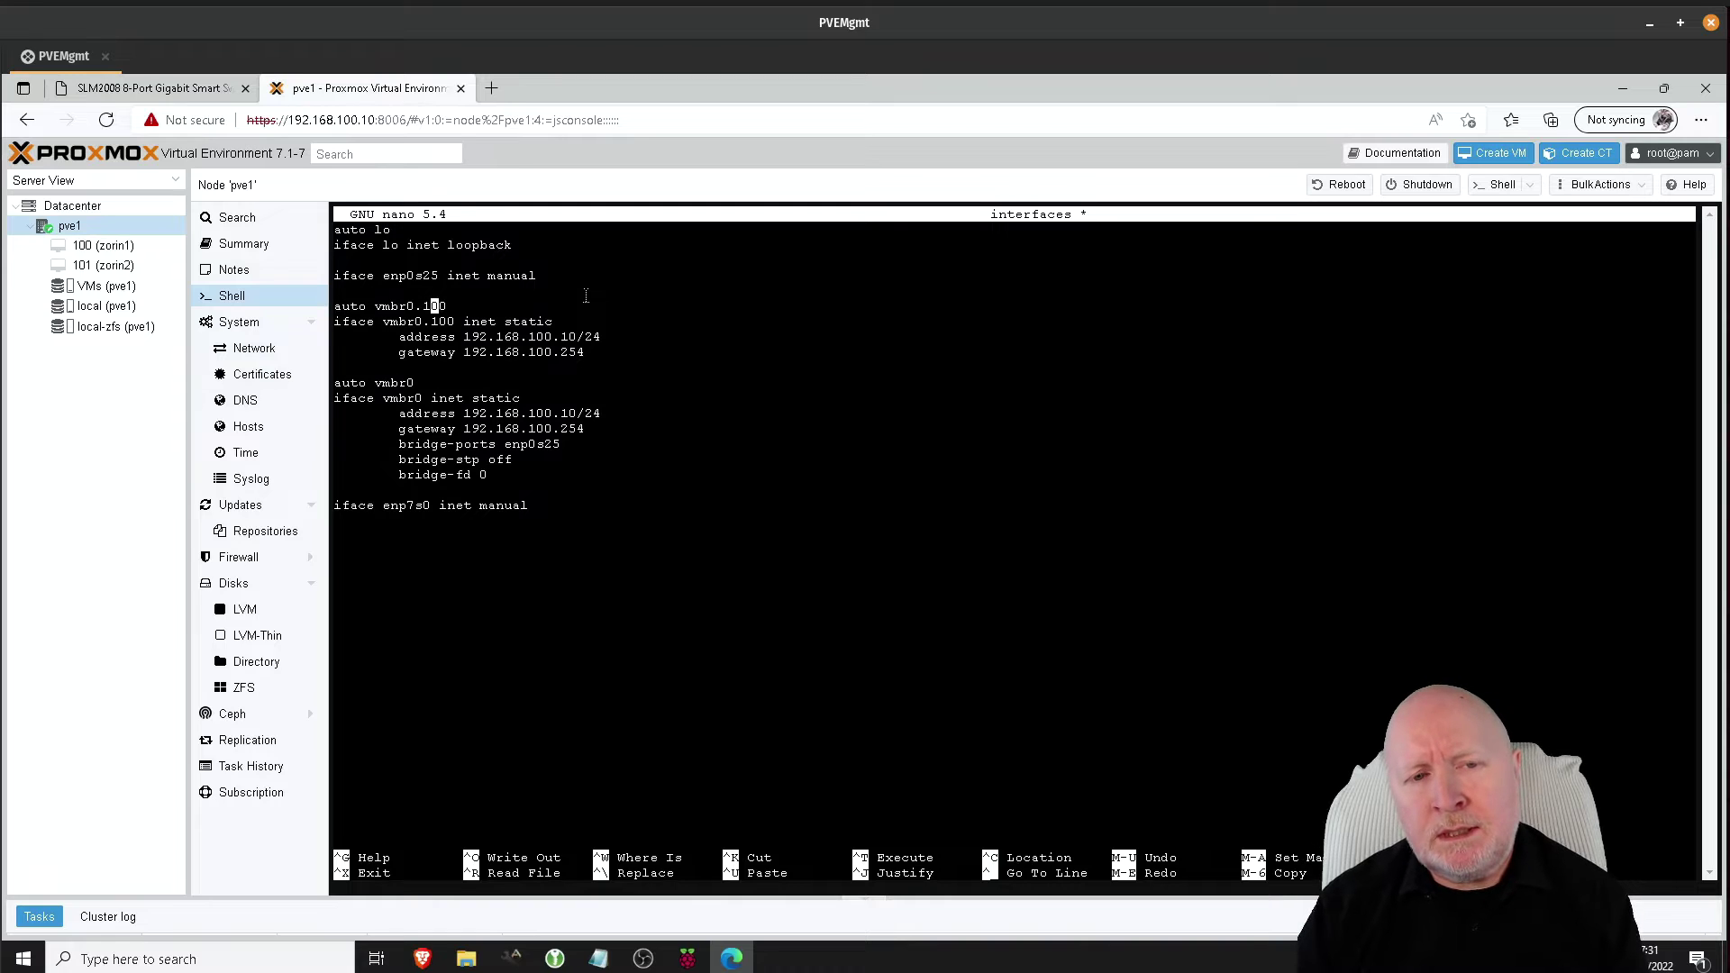
key(Right)
key(Right)
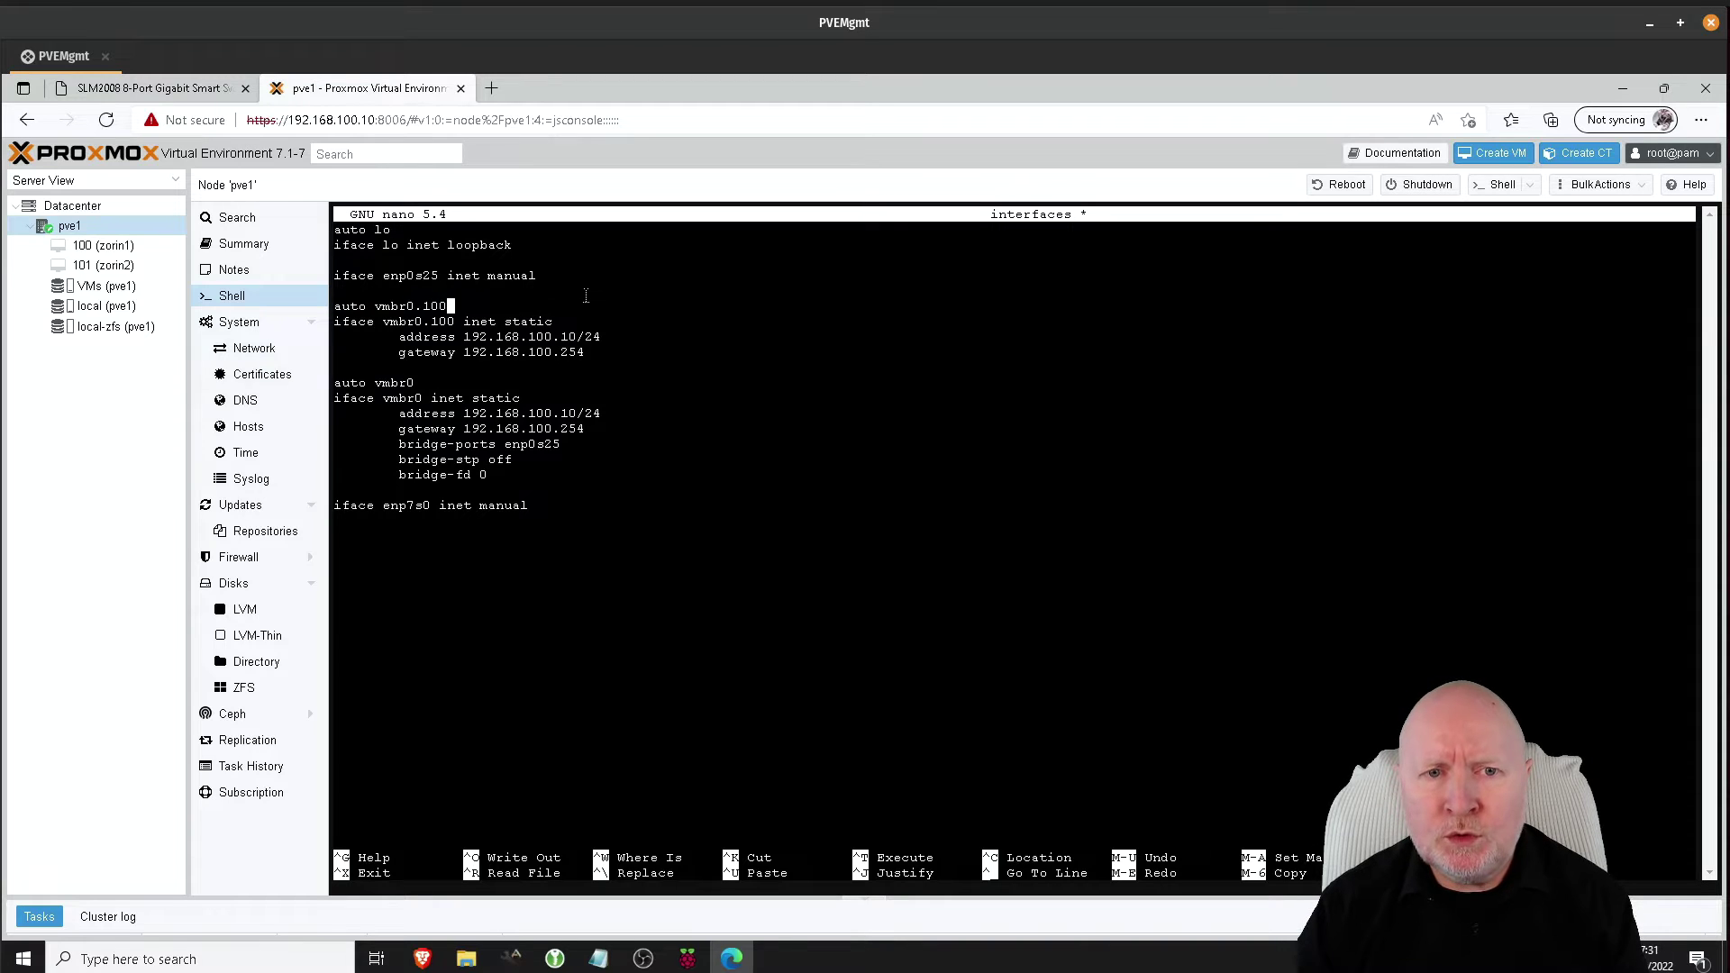
key(Down)
key(Down)
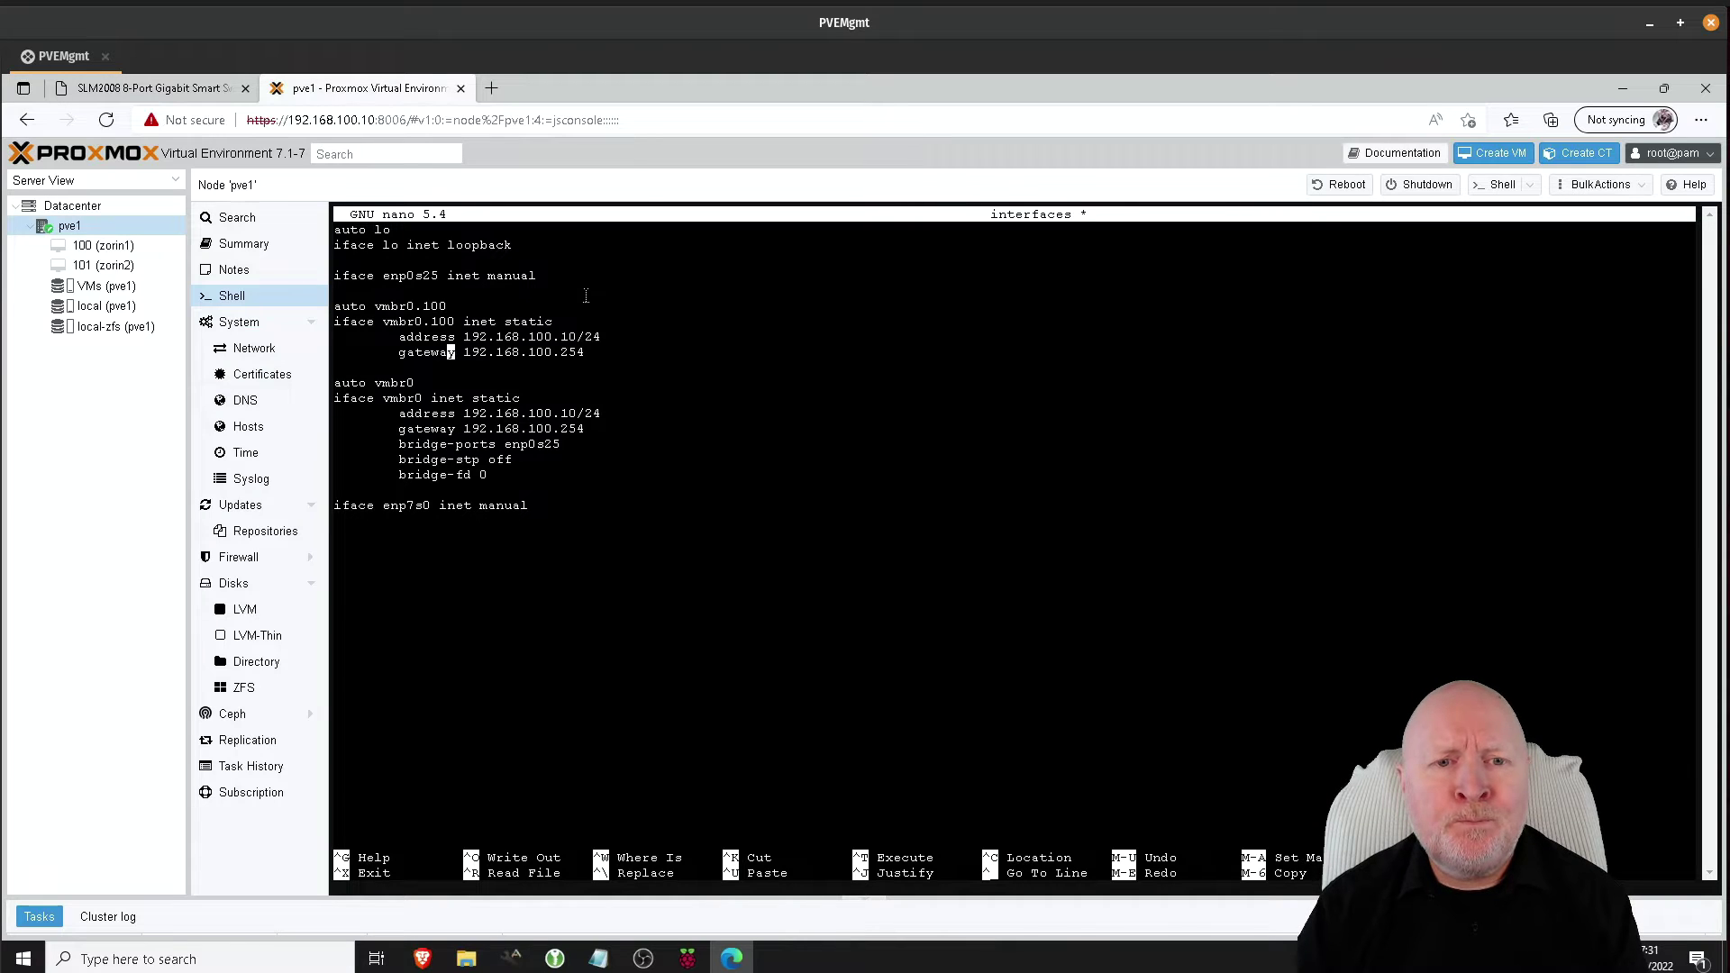
Cut the address and gateway lines out of the original vmbr0 stanza, leaving its bridge settings in place.
key(Down)
key(Down)
key(Down)
key(Down)
key(Down)
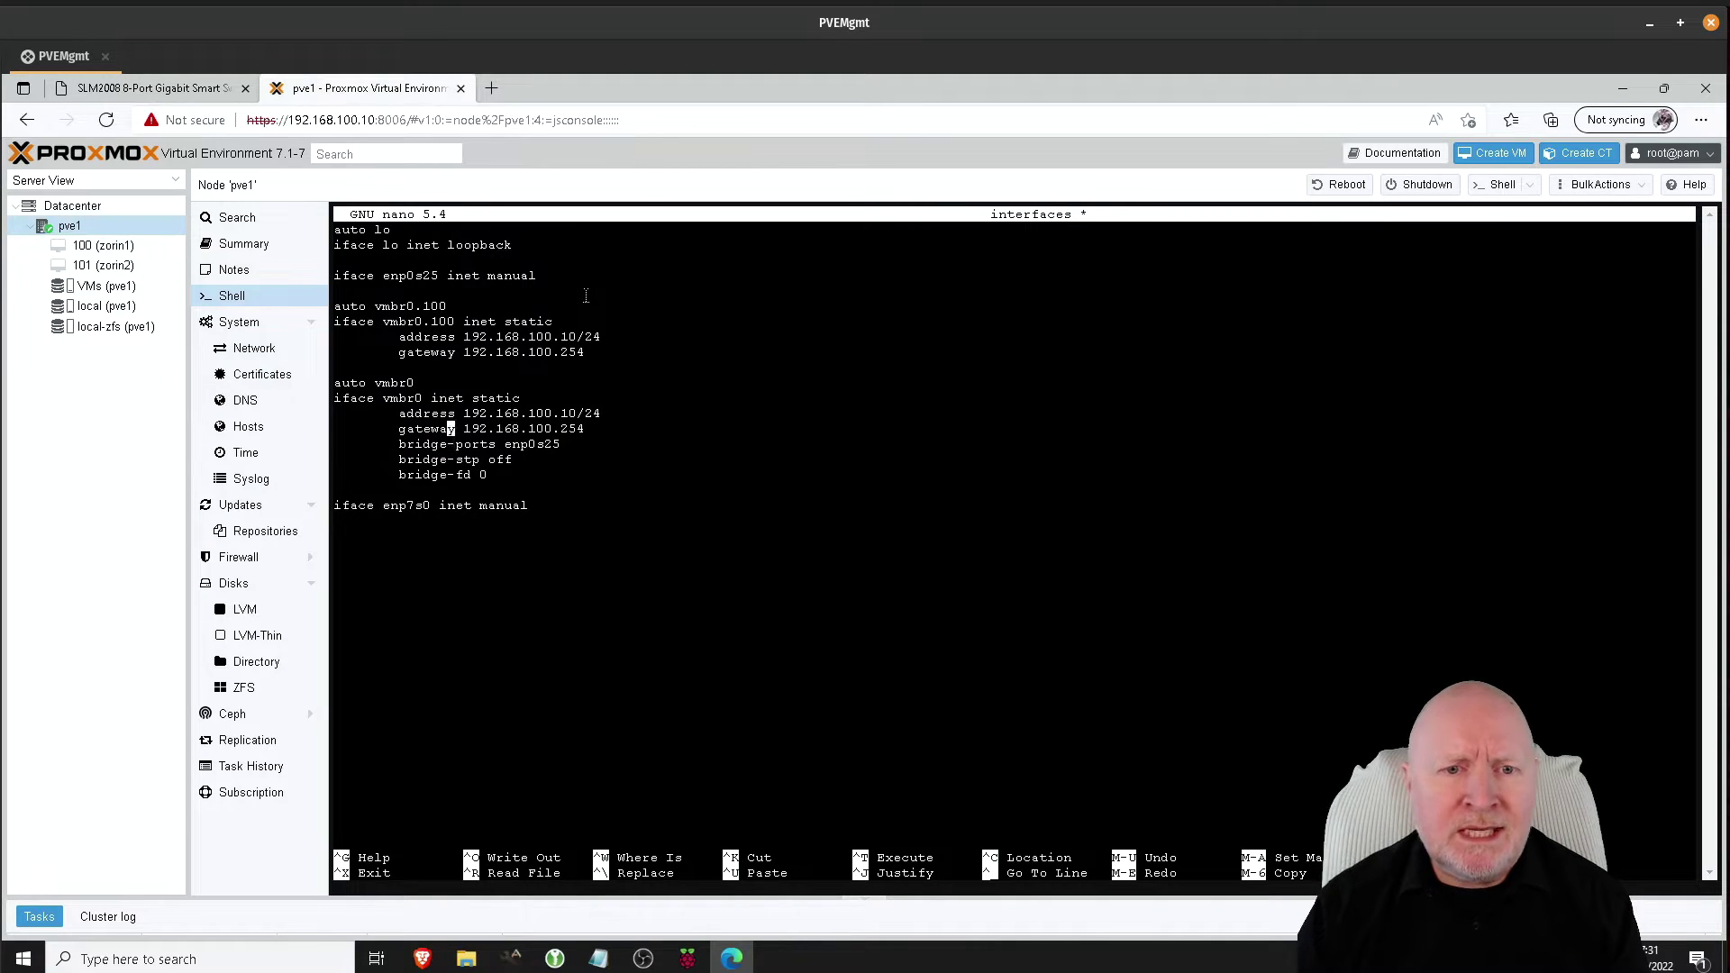
key(Home)
key(Left)
key(Right)
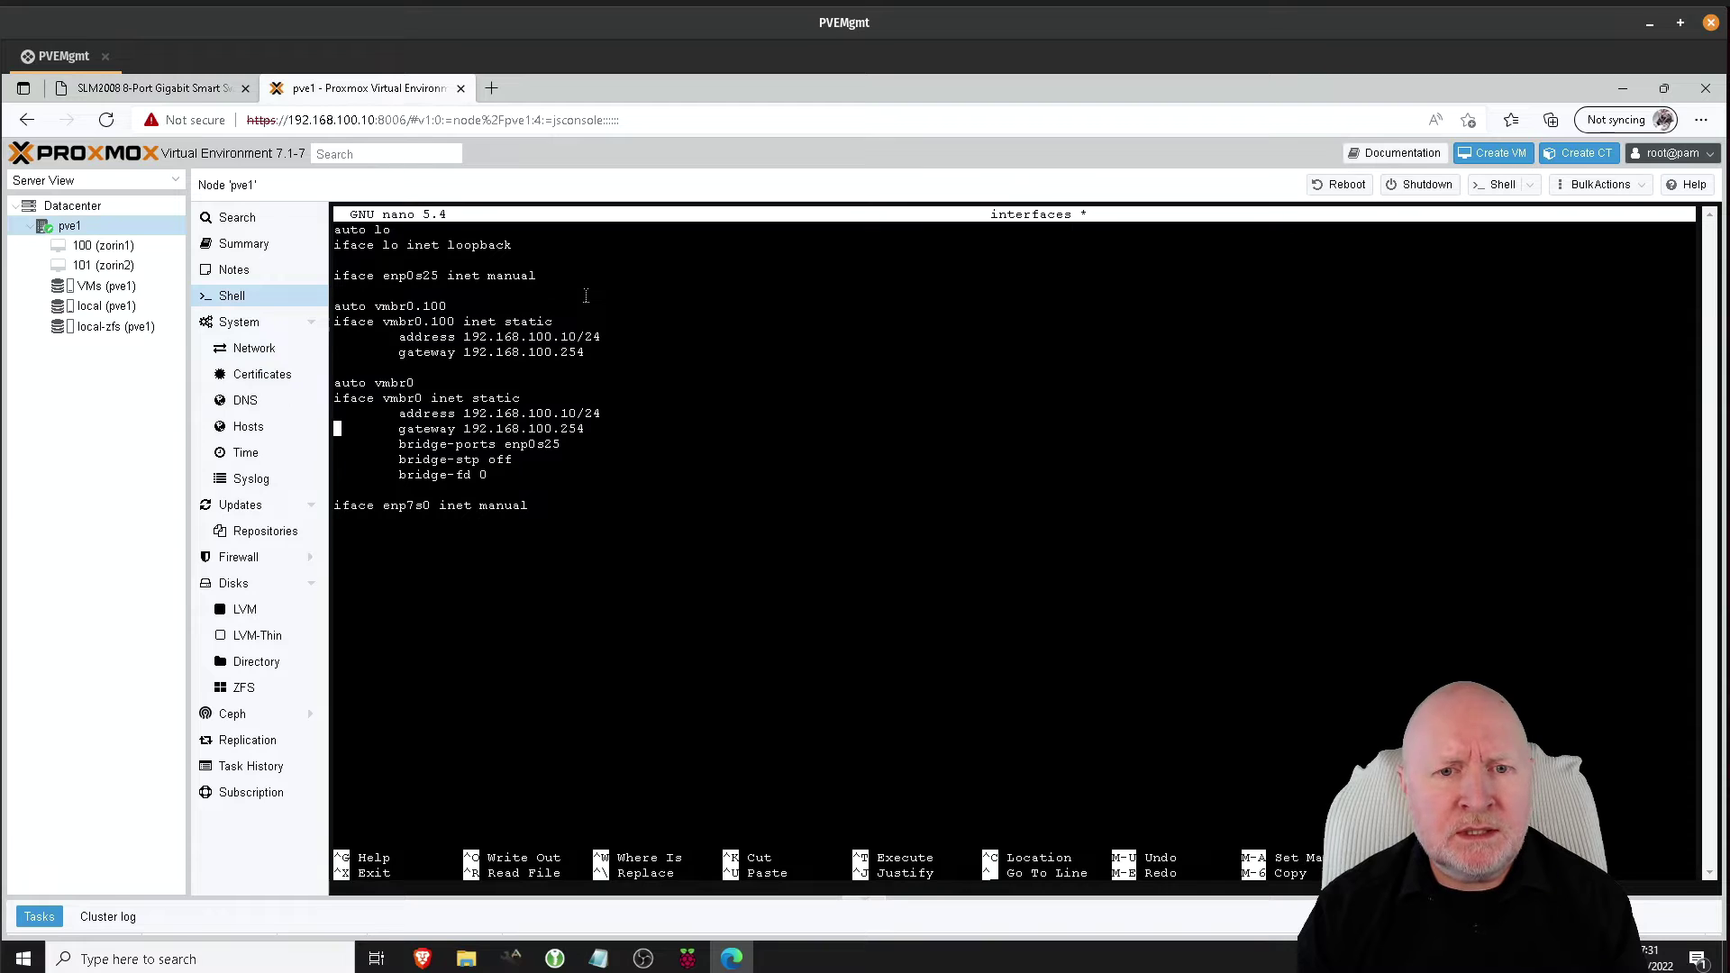
key(Right)
key(Down)
key(Left)
key(Left)
key(Right)
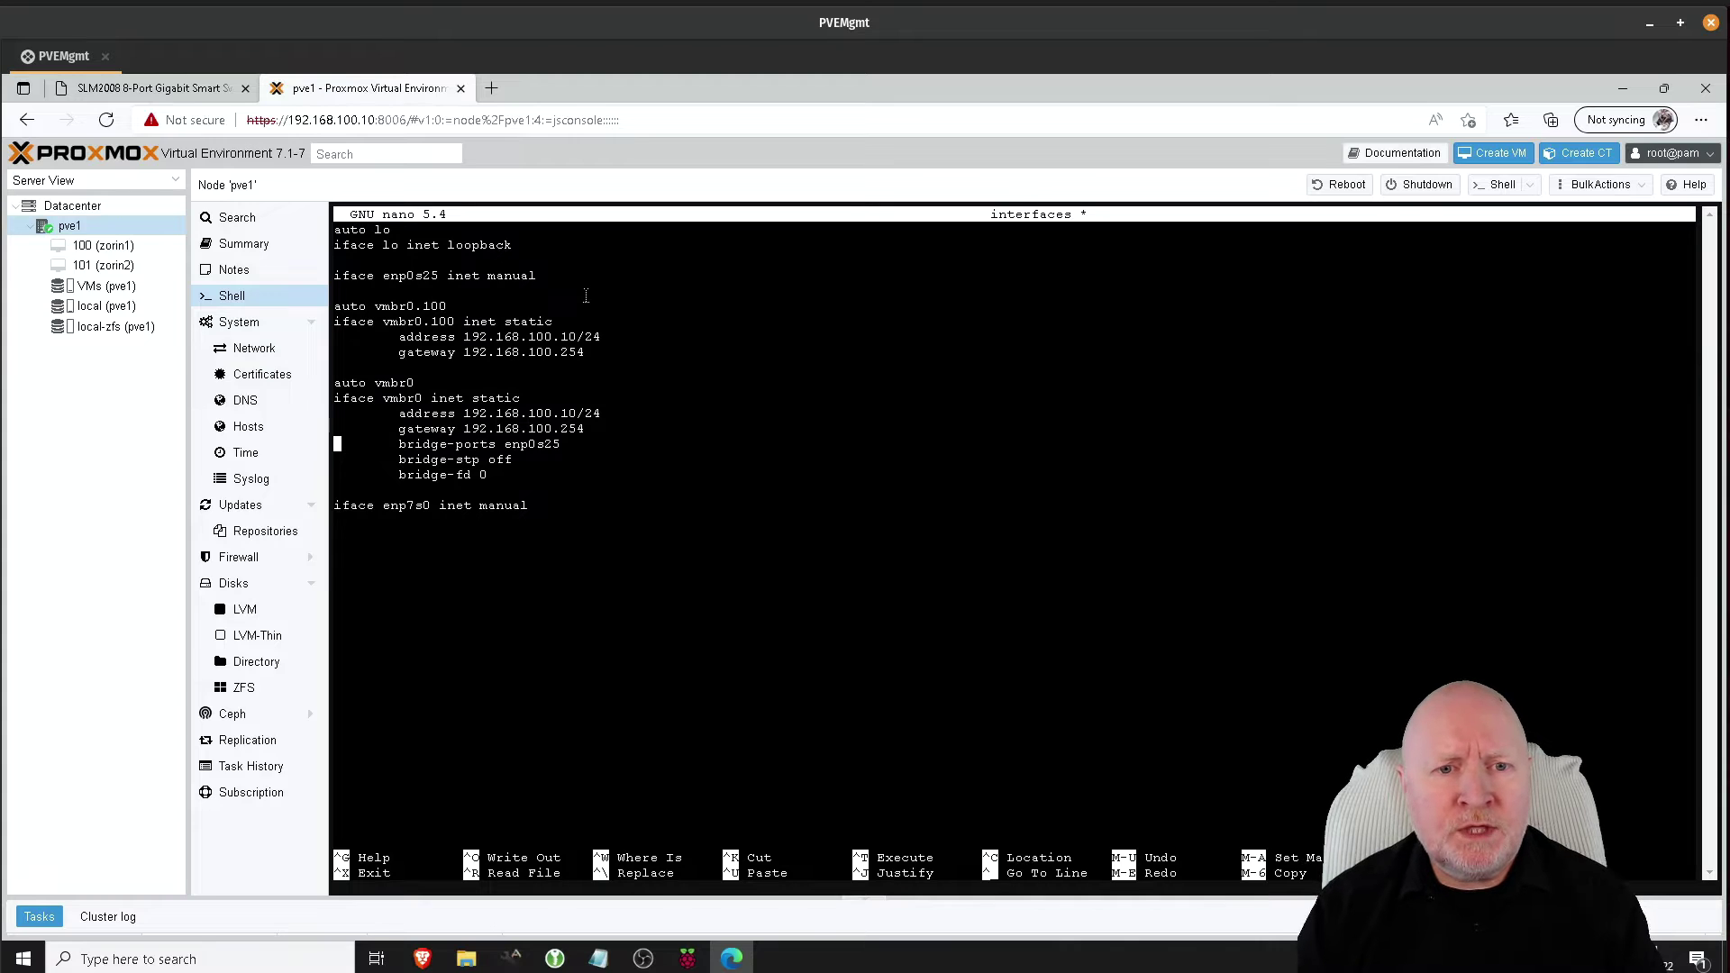
key(alt+a)
key(Up)
key(Up)
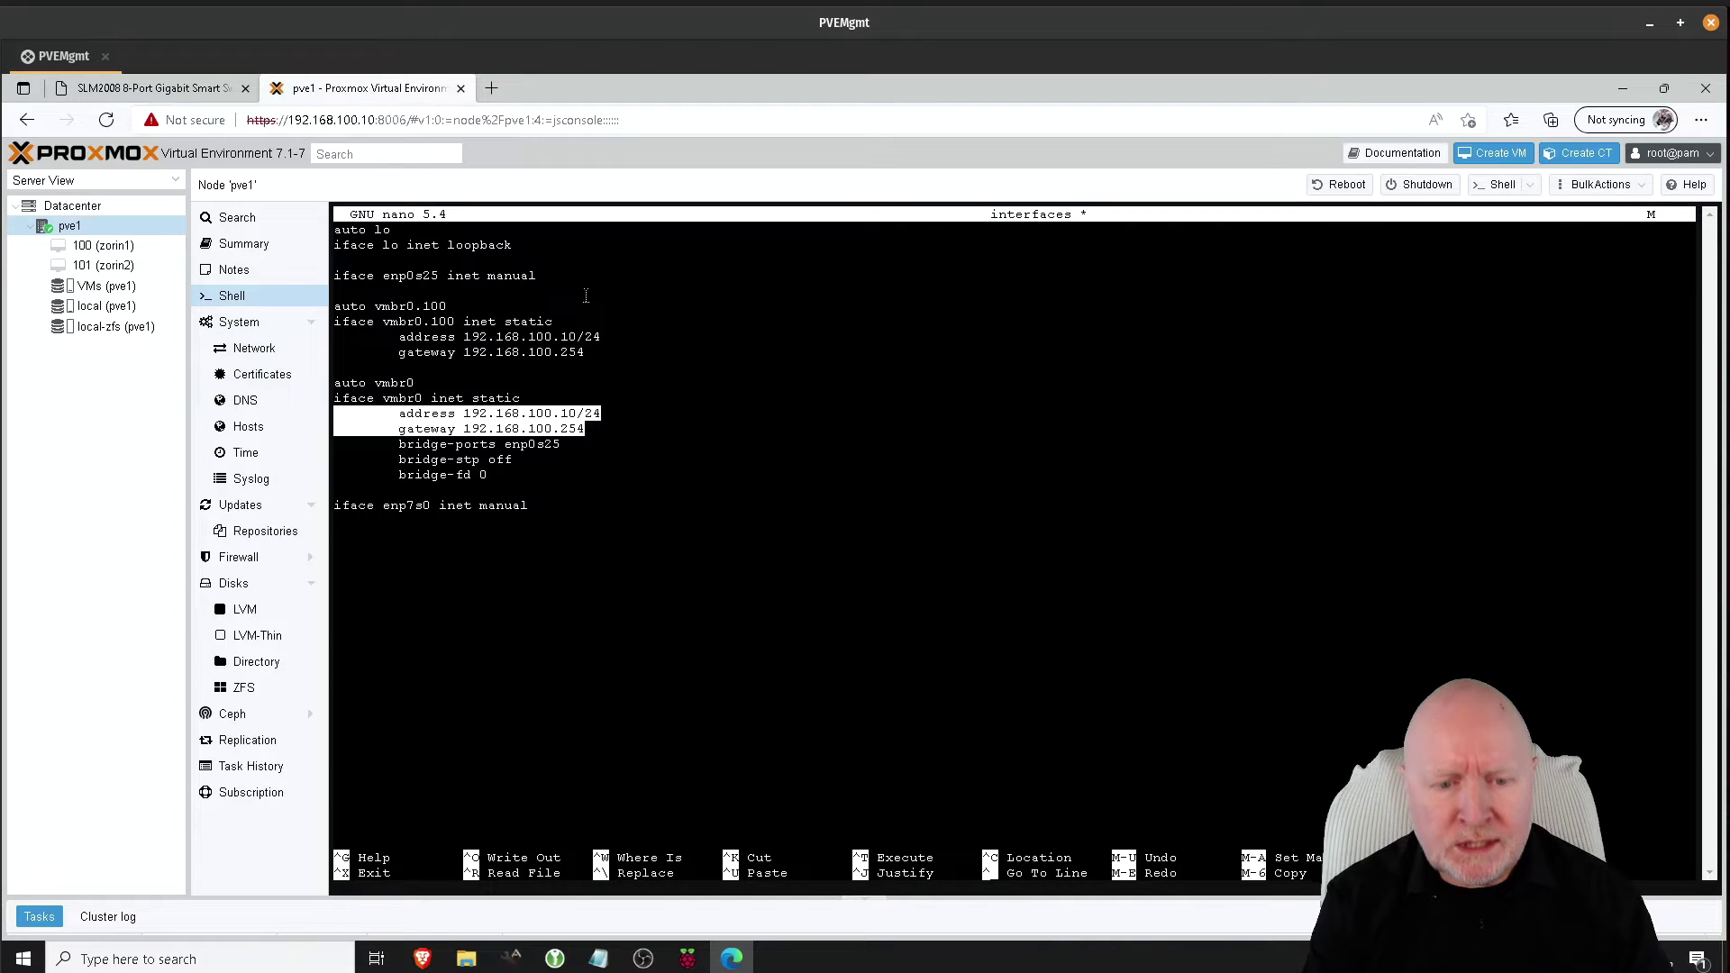
key(ctrl+k)
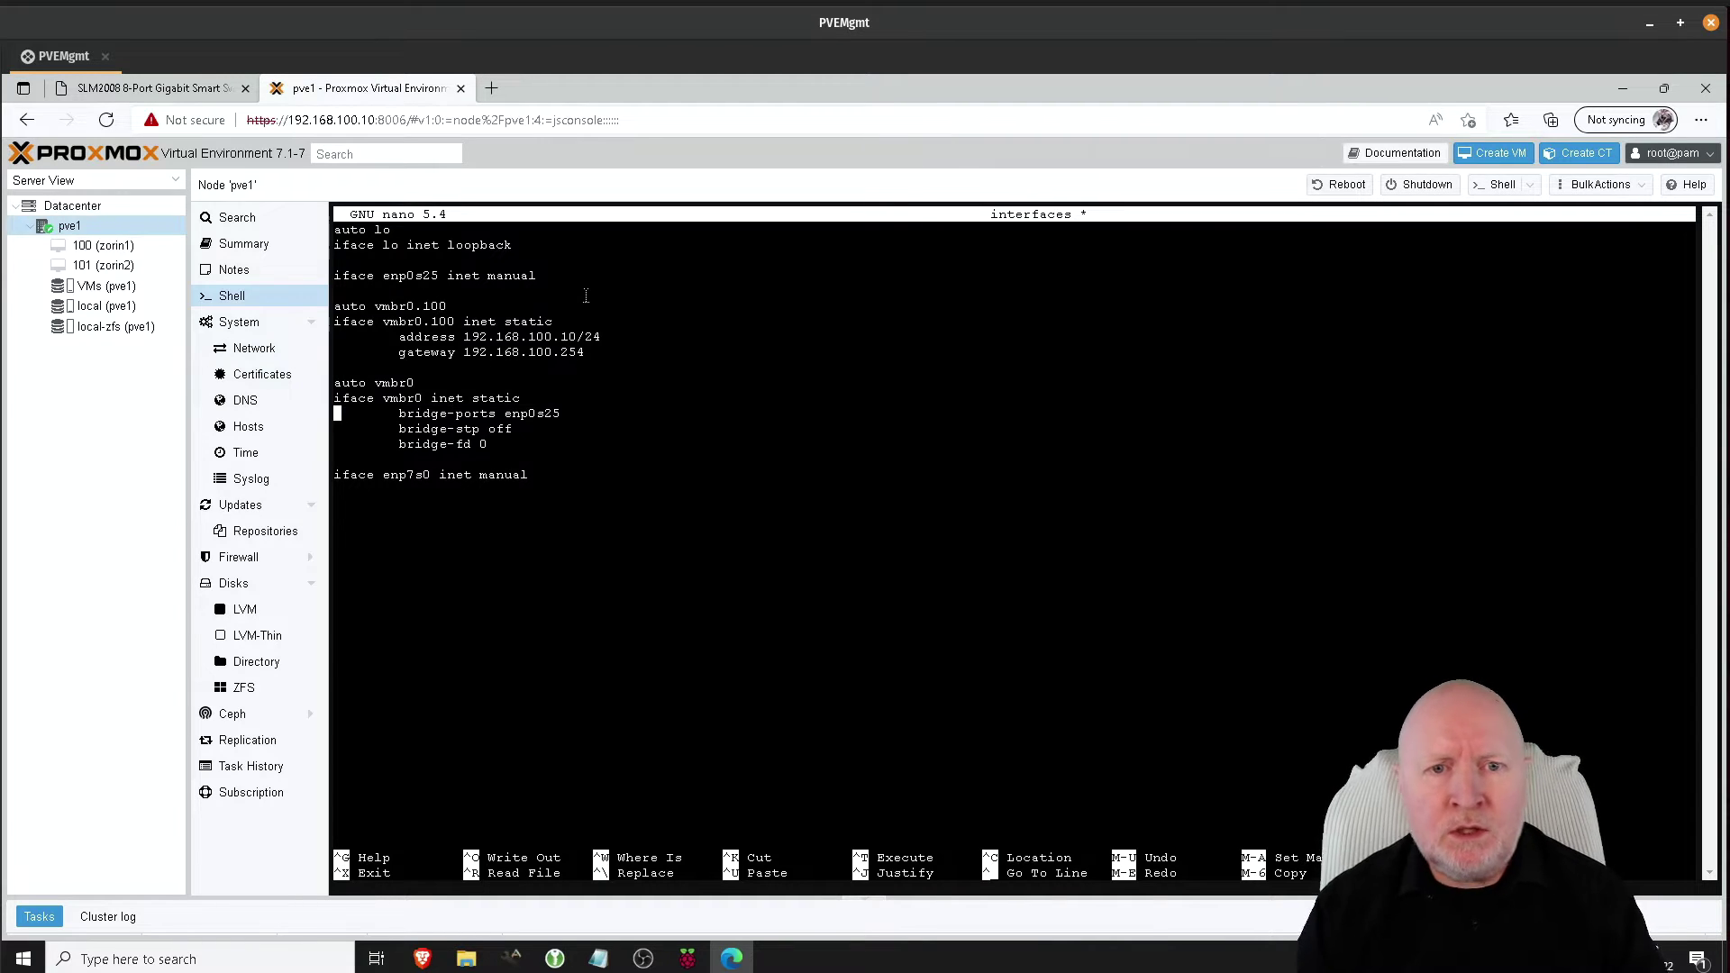
Review the vmbr0.100 stanza, checking the .100 suffix in the interface name and the address and gateway lines.
key(Up)
key(Up)
key(Up)
key(Up)
key(Up)
key(Up)
key(Up)
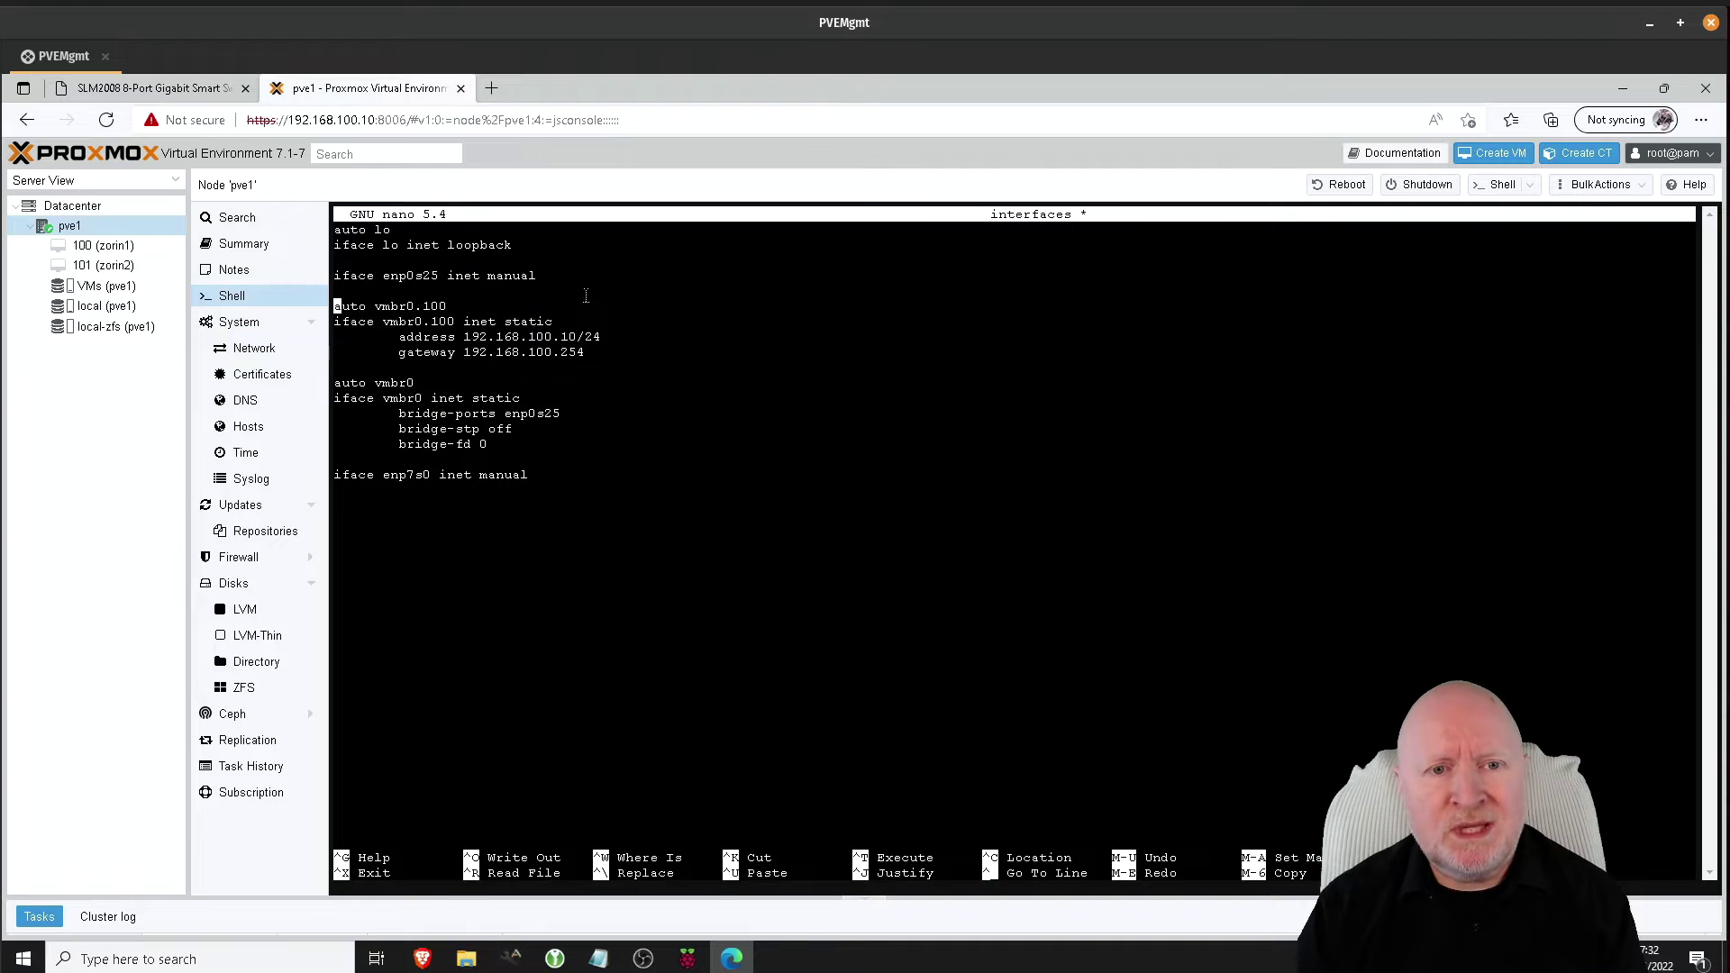
key(Right)
key(Right)
key(Right)
key(Right)
key(Right)
key(Right)
key(Right)
key(Right)
key(Right)
key(Right)
key(Right)
key(Right)
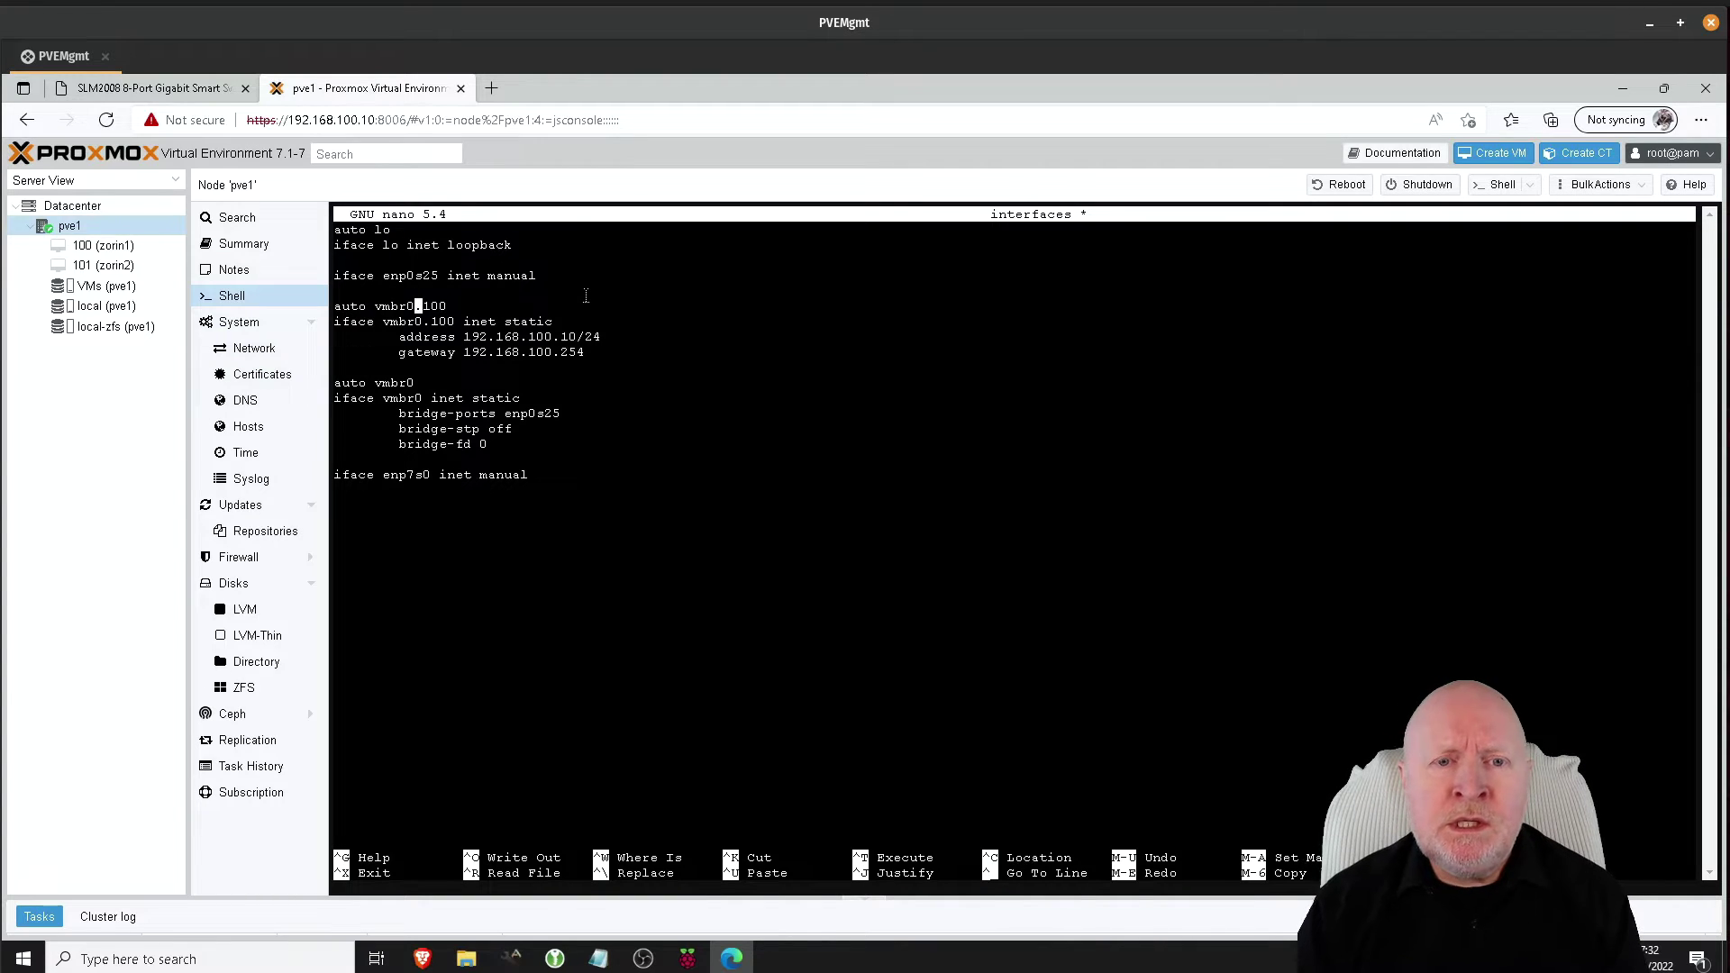
key(Right)
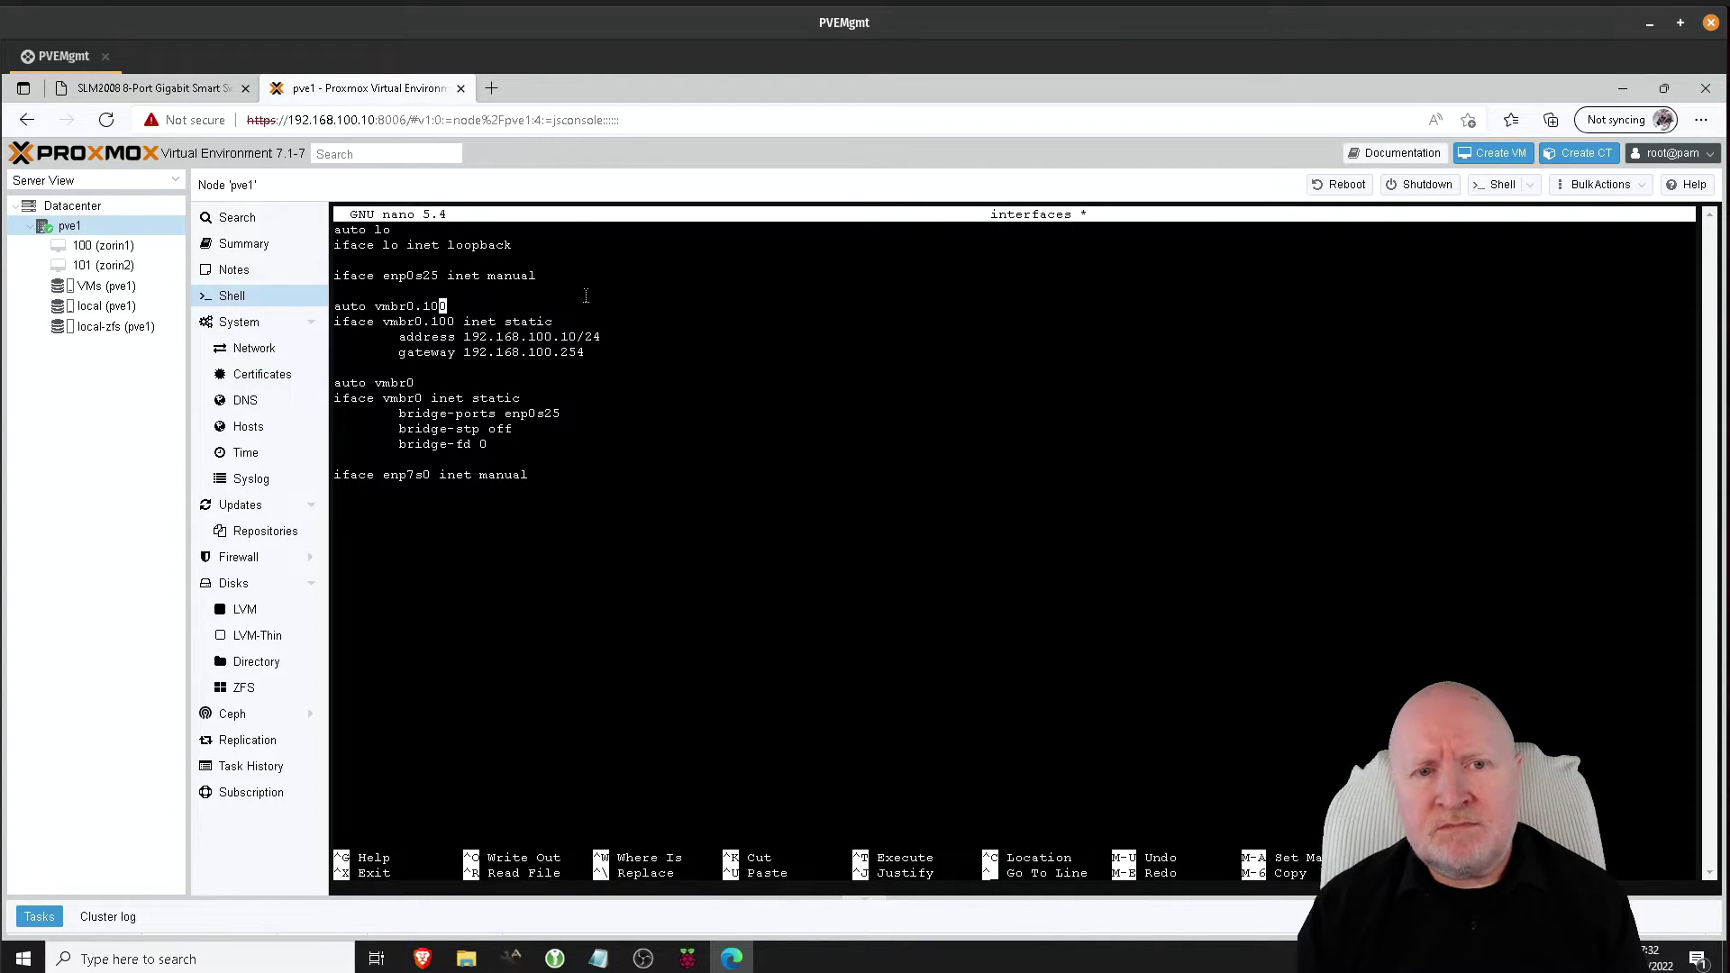
key(Right)
key(Down)
key(Down)
key(Down)
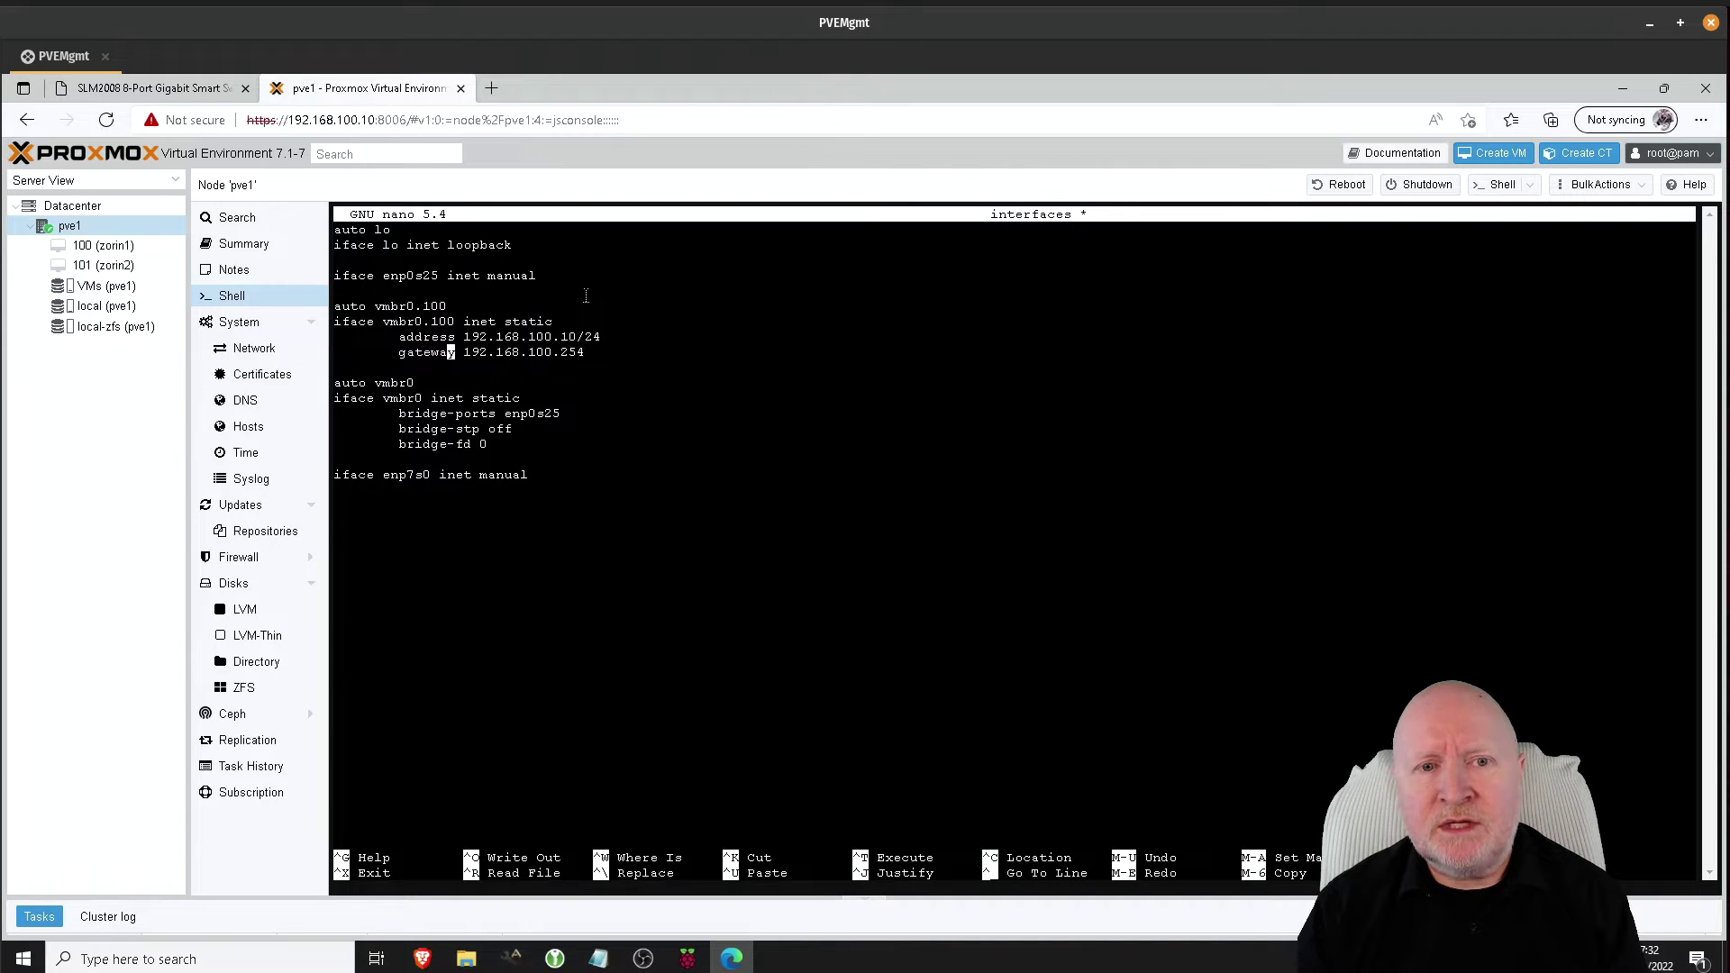
key(Up)
key(Up)
key(Up)
key(Down)
key(Down)
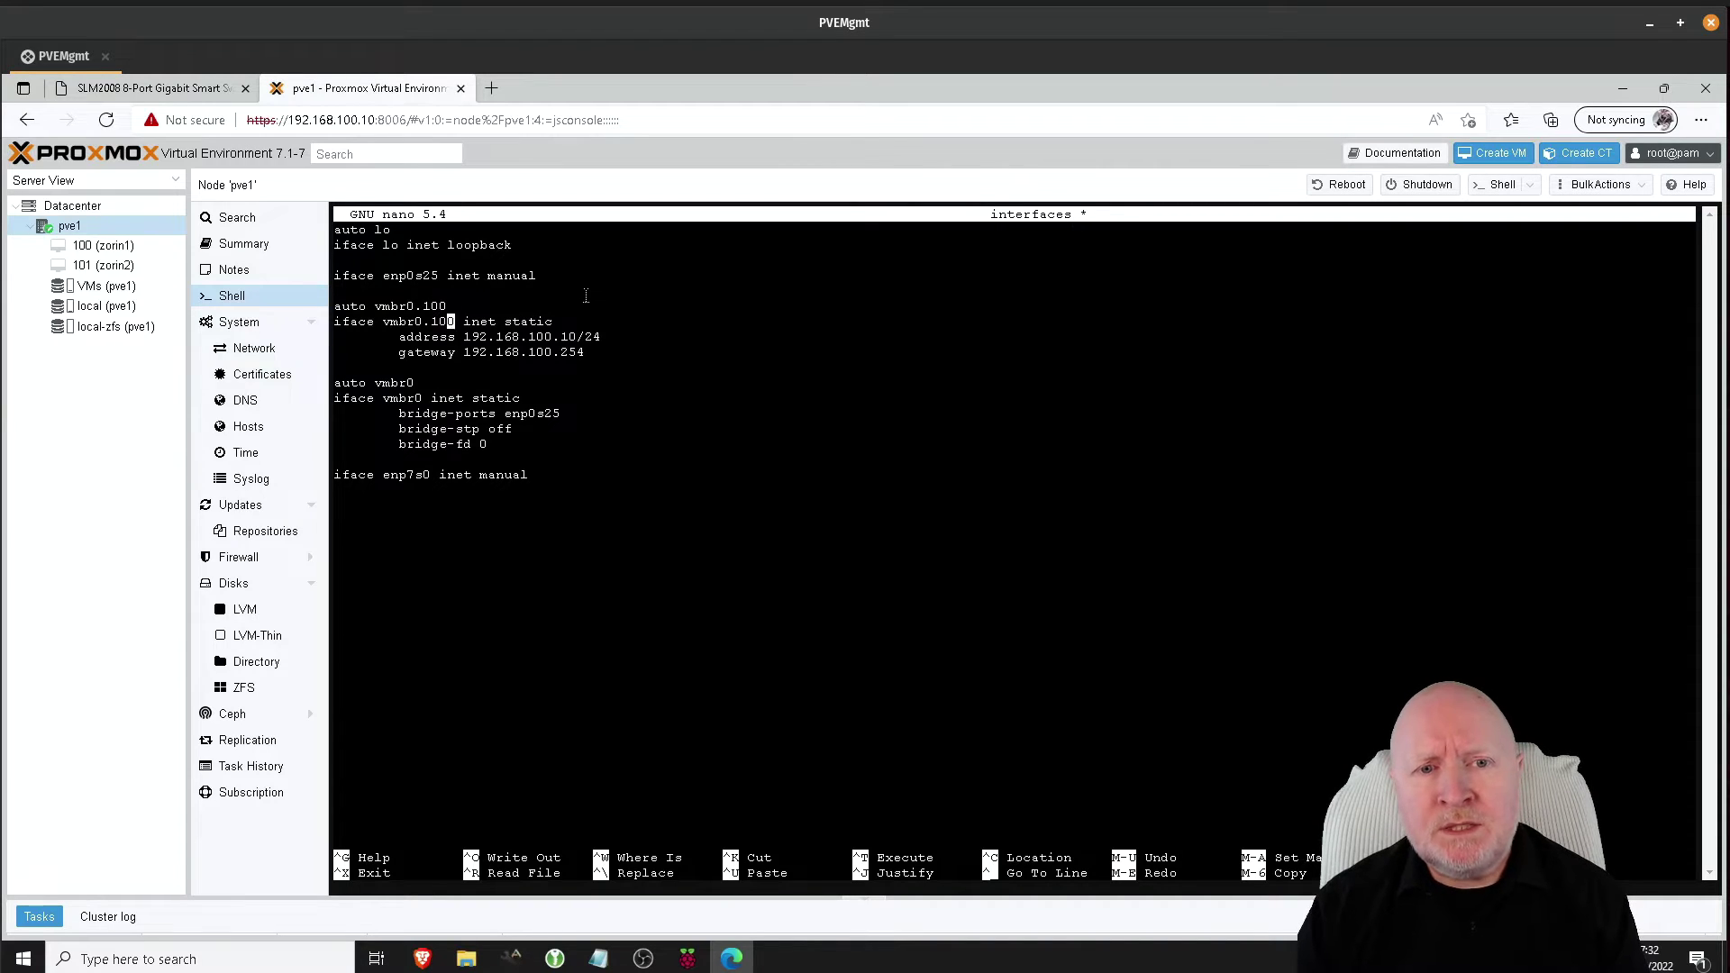
key(Up)
key(Down)
key(Down)
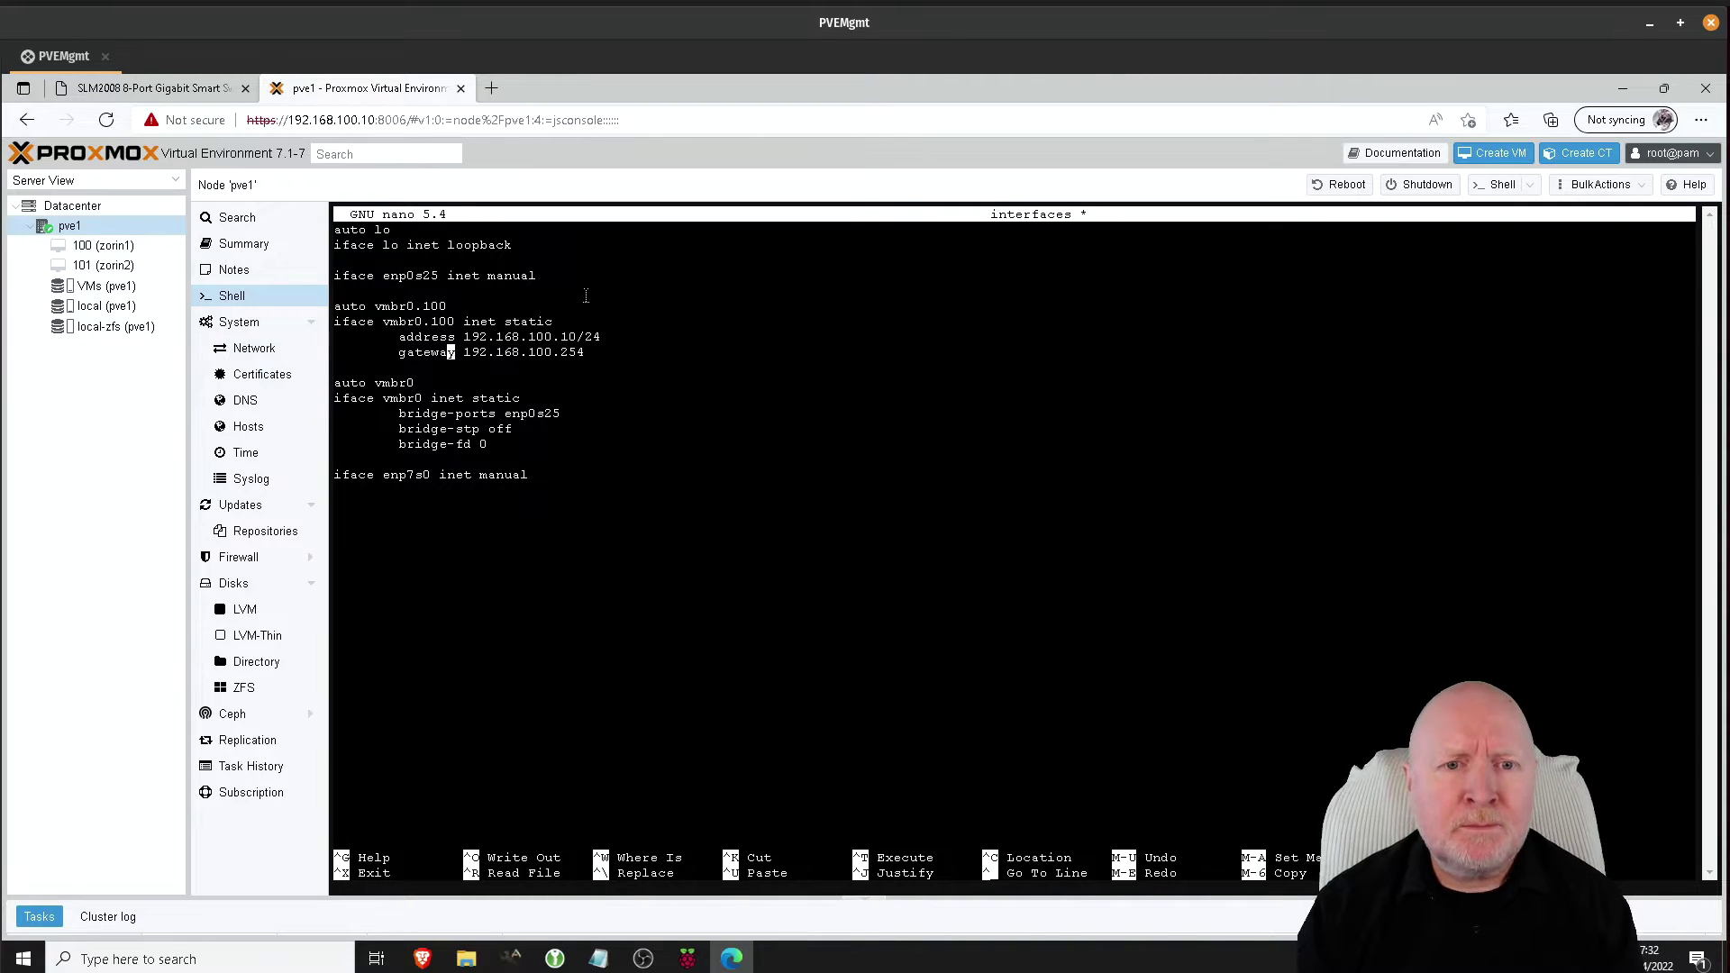
Paste the lines bridge-vlan-aware yes and bridge-vids 2-4092 directly below bridge-fd 0 in the vmbr0 stanza.
key(Down)
key(Down)
key(Down)
key(Down)
key(Down)
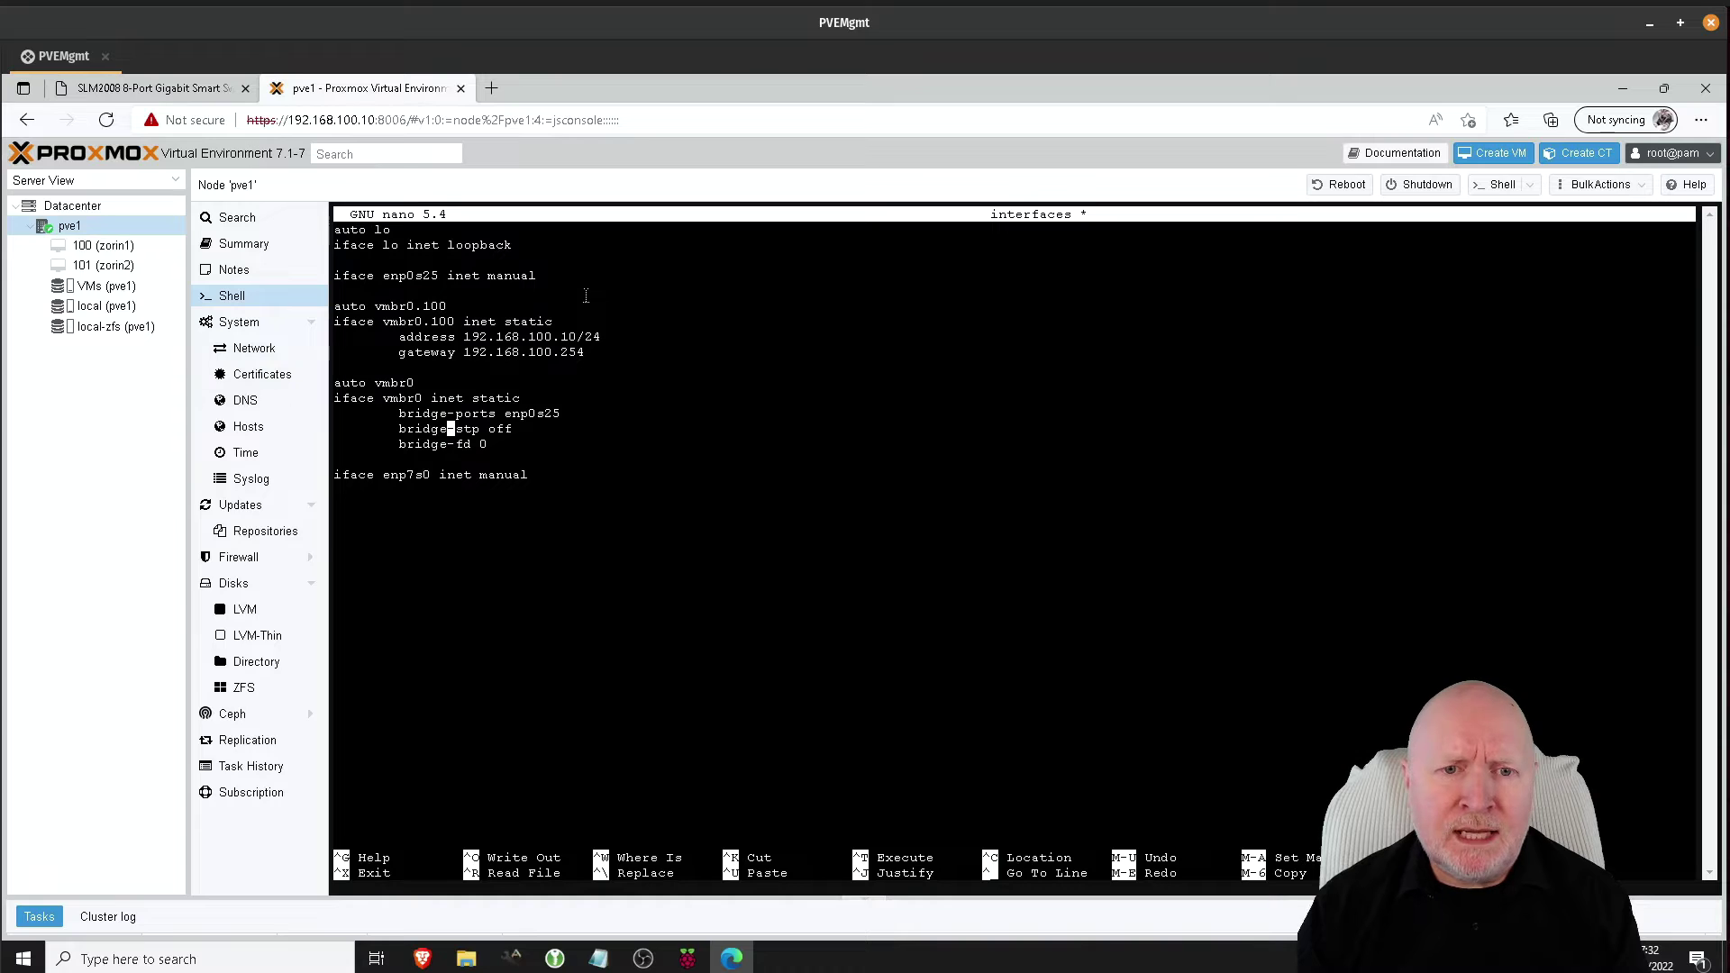
key(Down)
key(End)
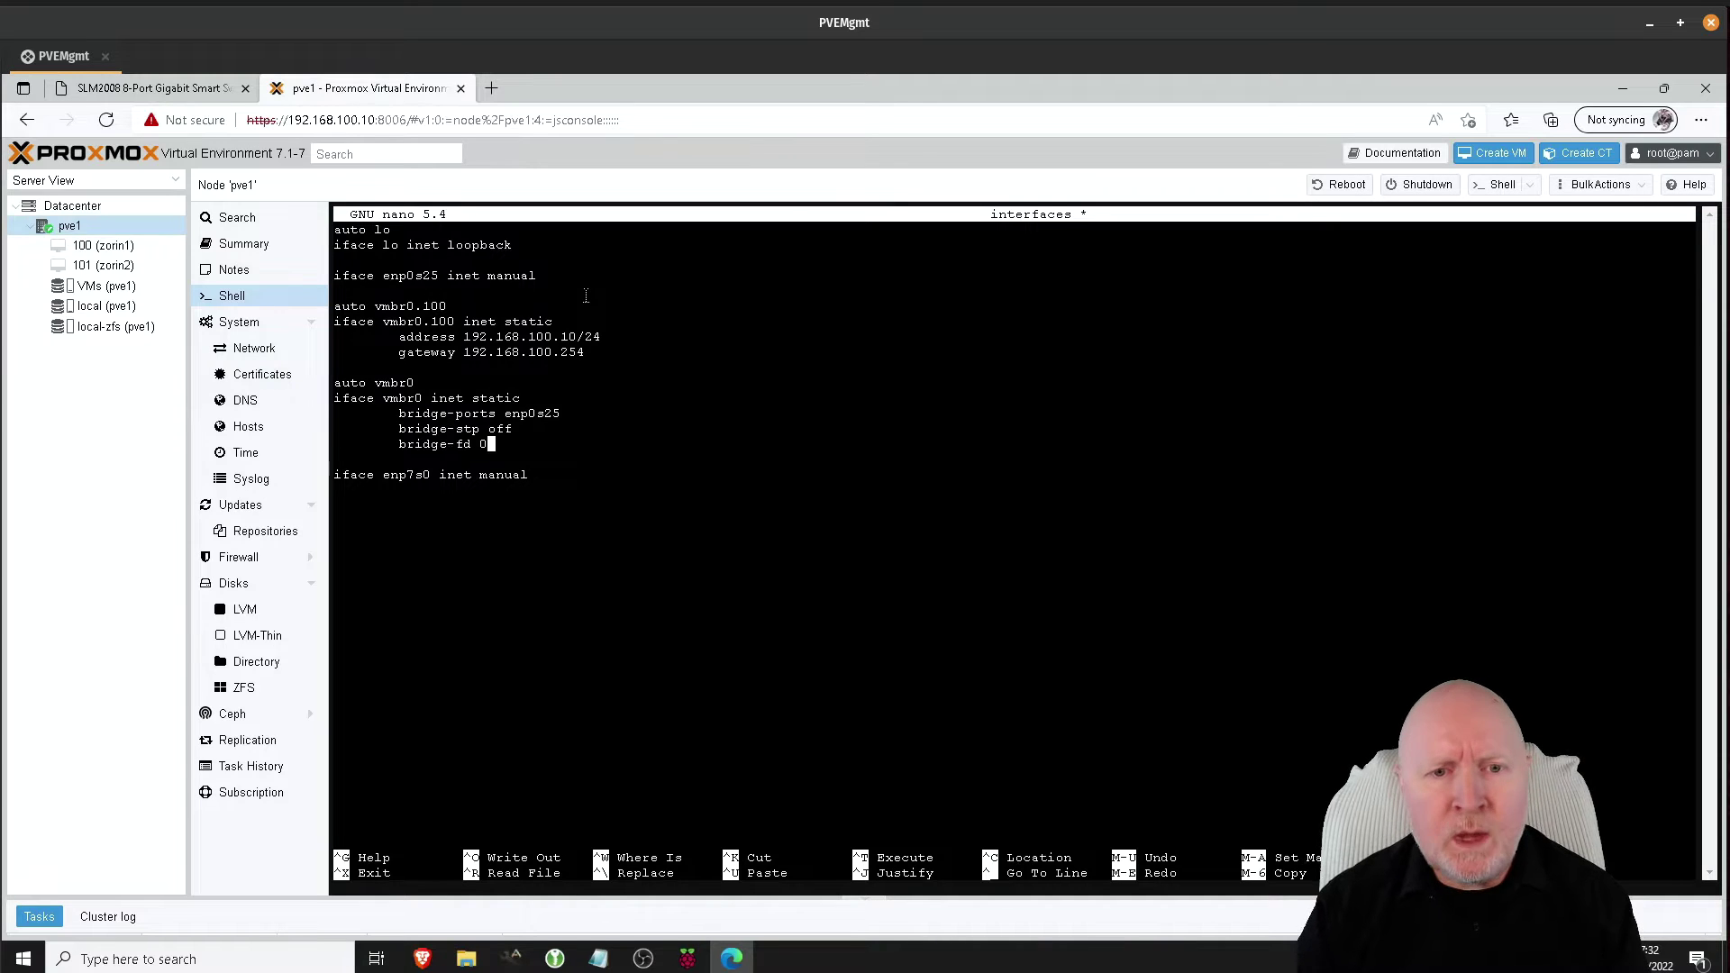
key(Return)
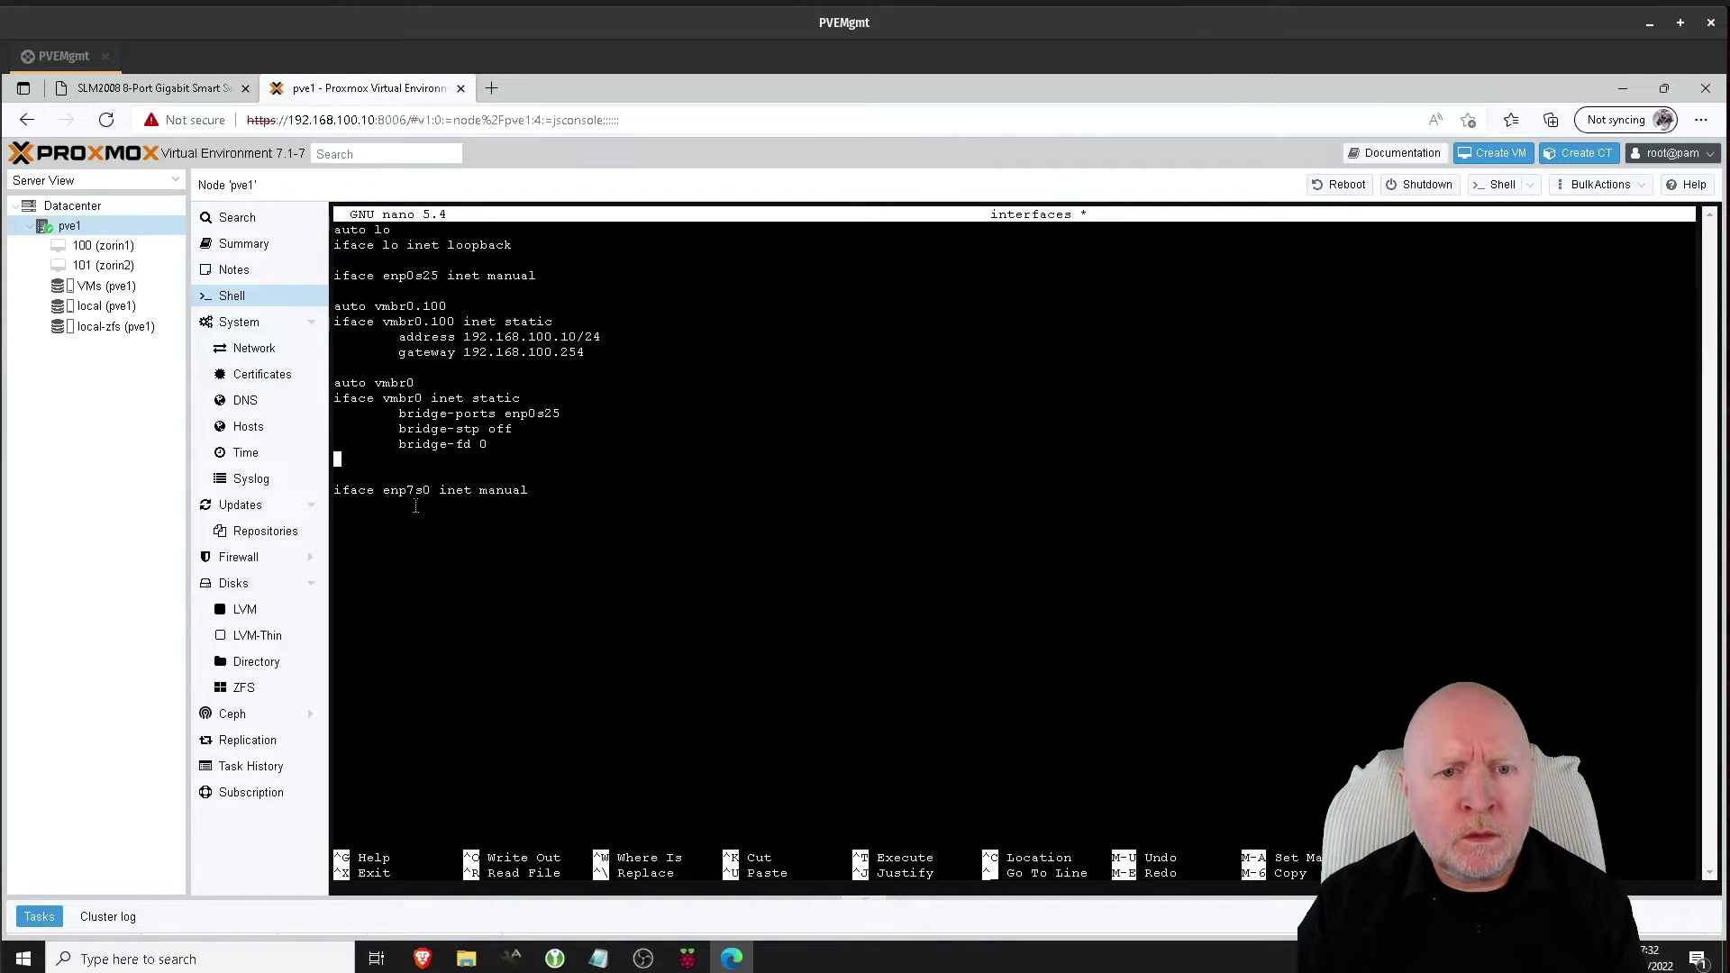
right_click(410, 459)
click(450, 625)
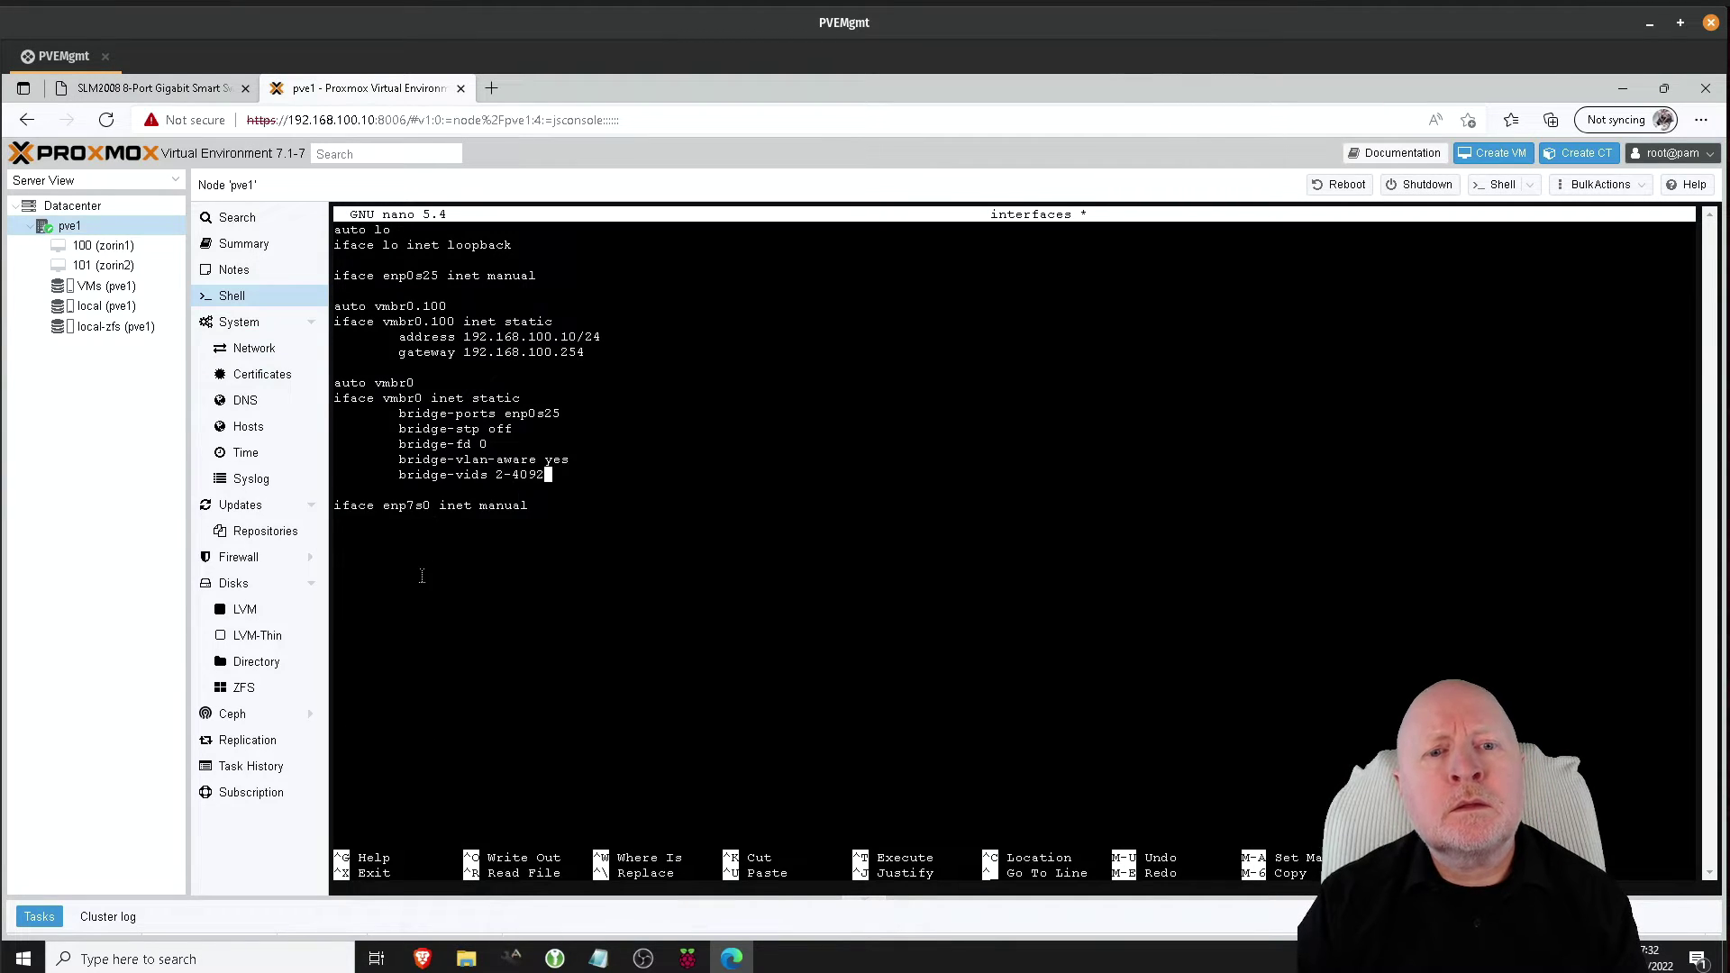
Examine the bridge-vlan-aware line and both ends of the VLAN ID range in the bridge-vids line.
key(Up)
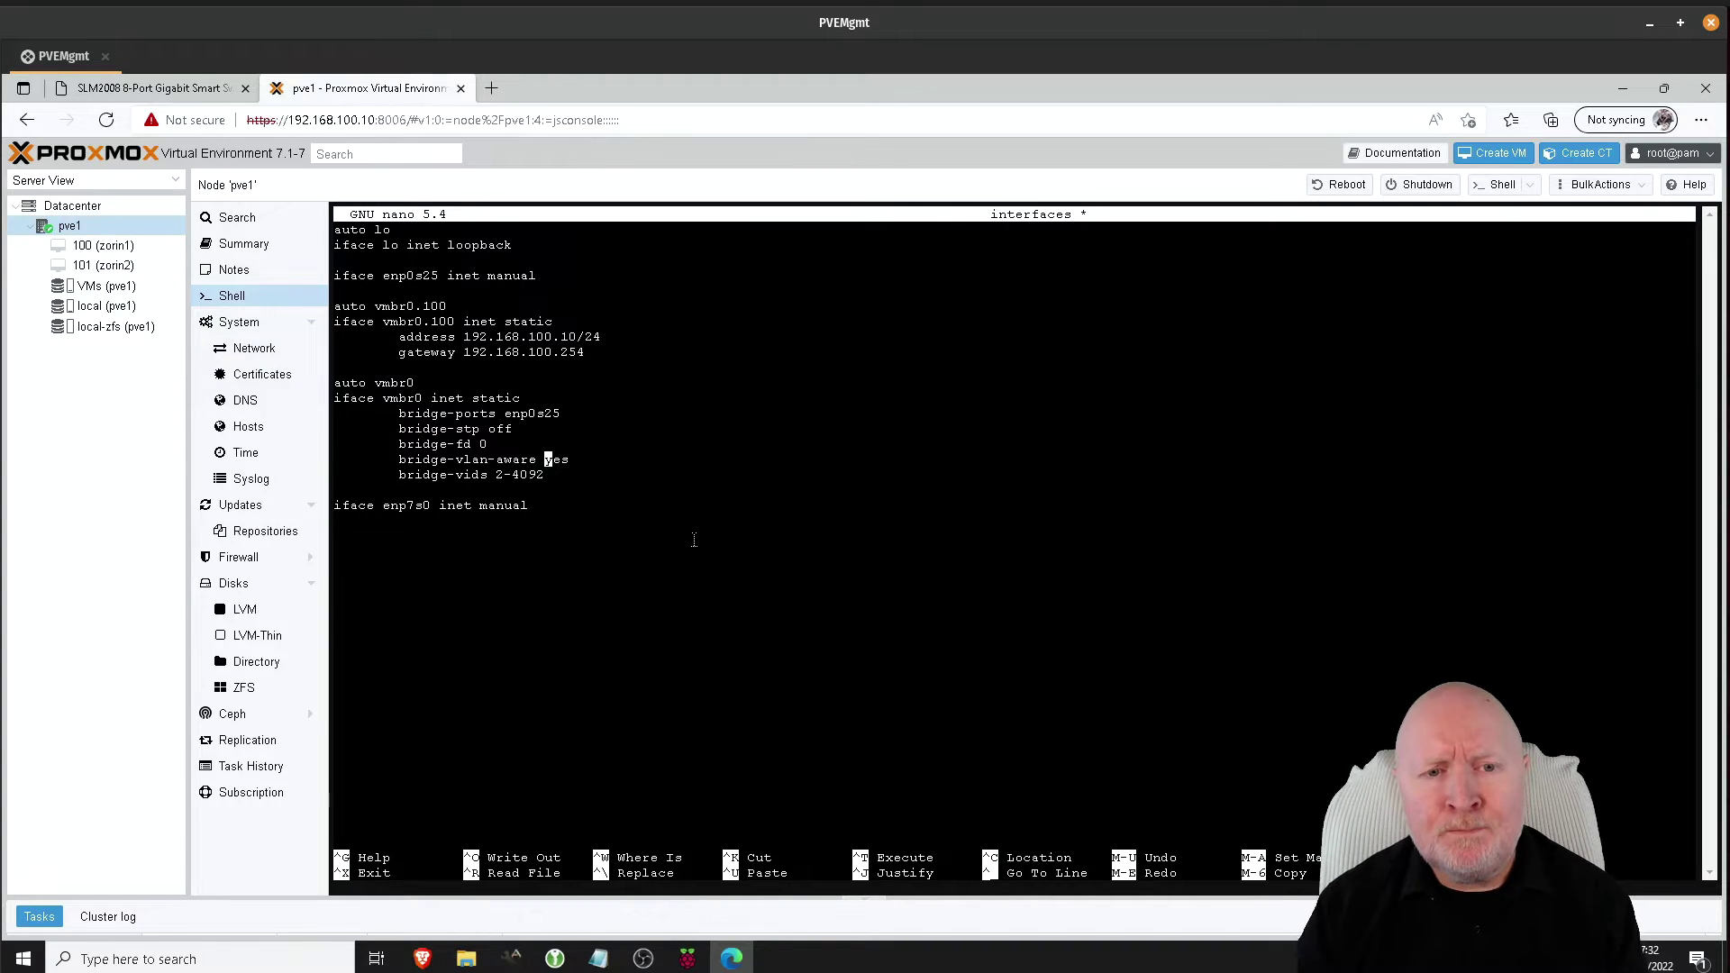
key(Down)
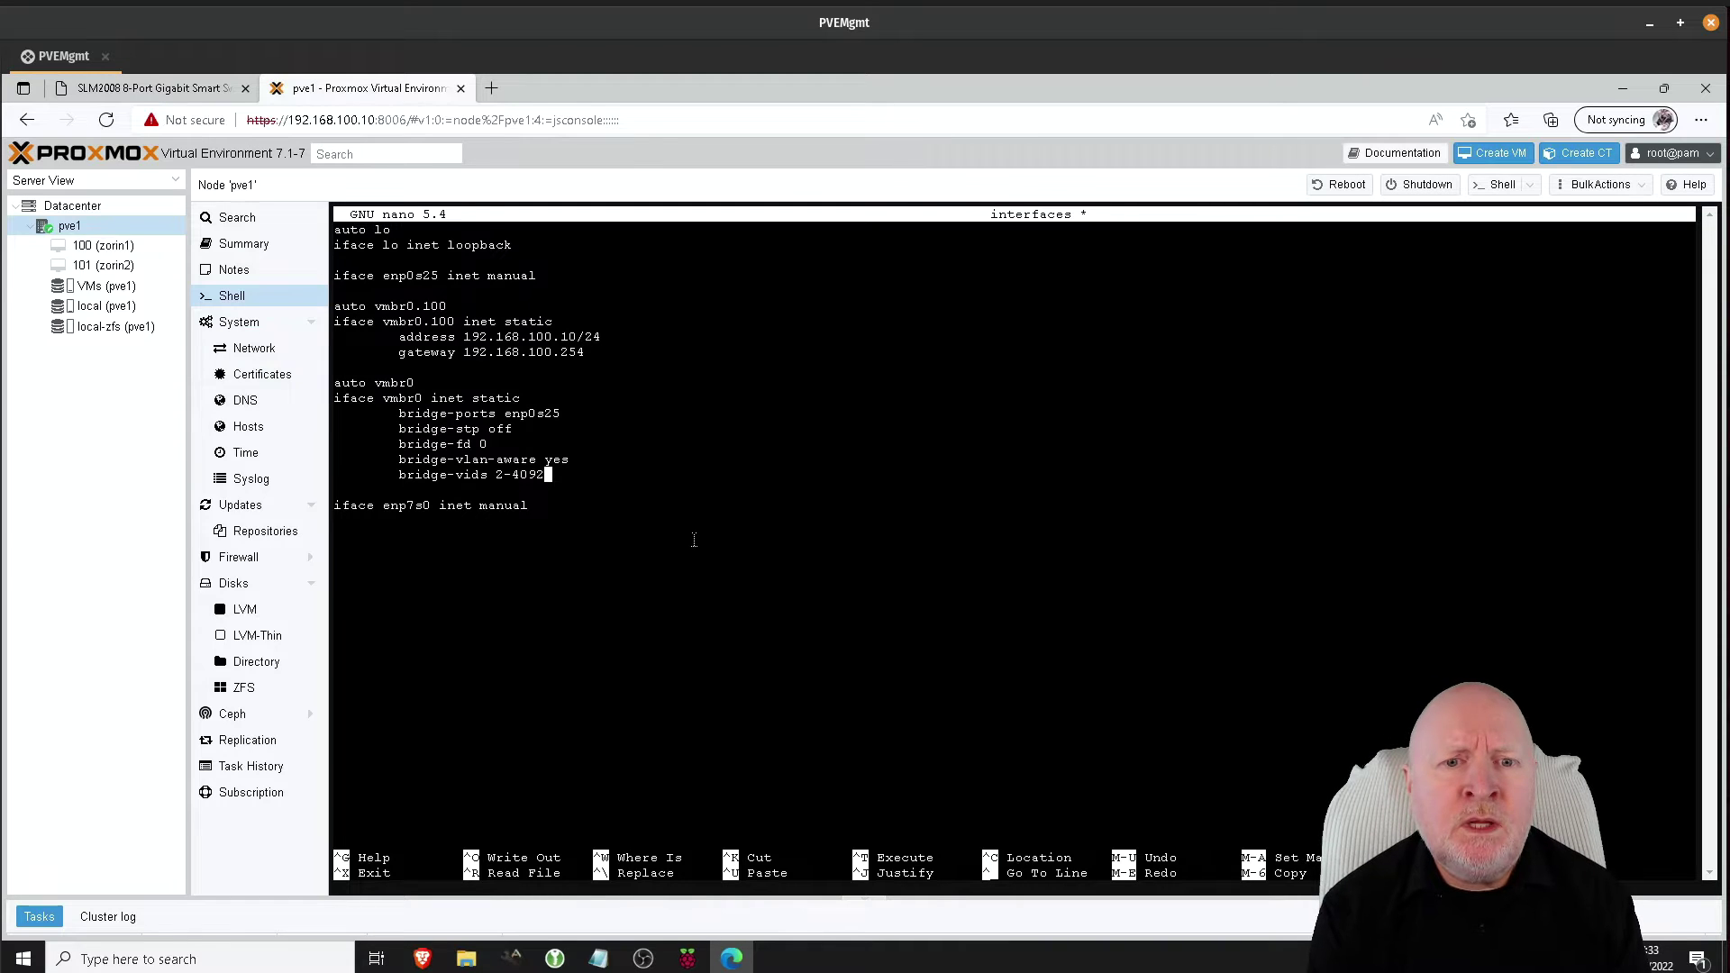
key(Left)
key(Left)
key(Left)
key(Left)
key(Left)
key(Left)
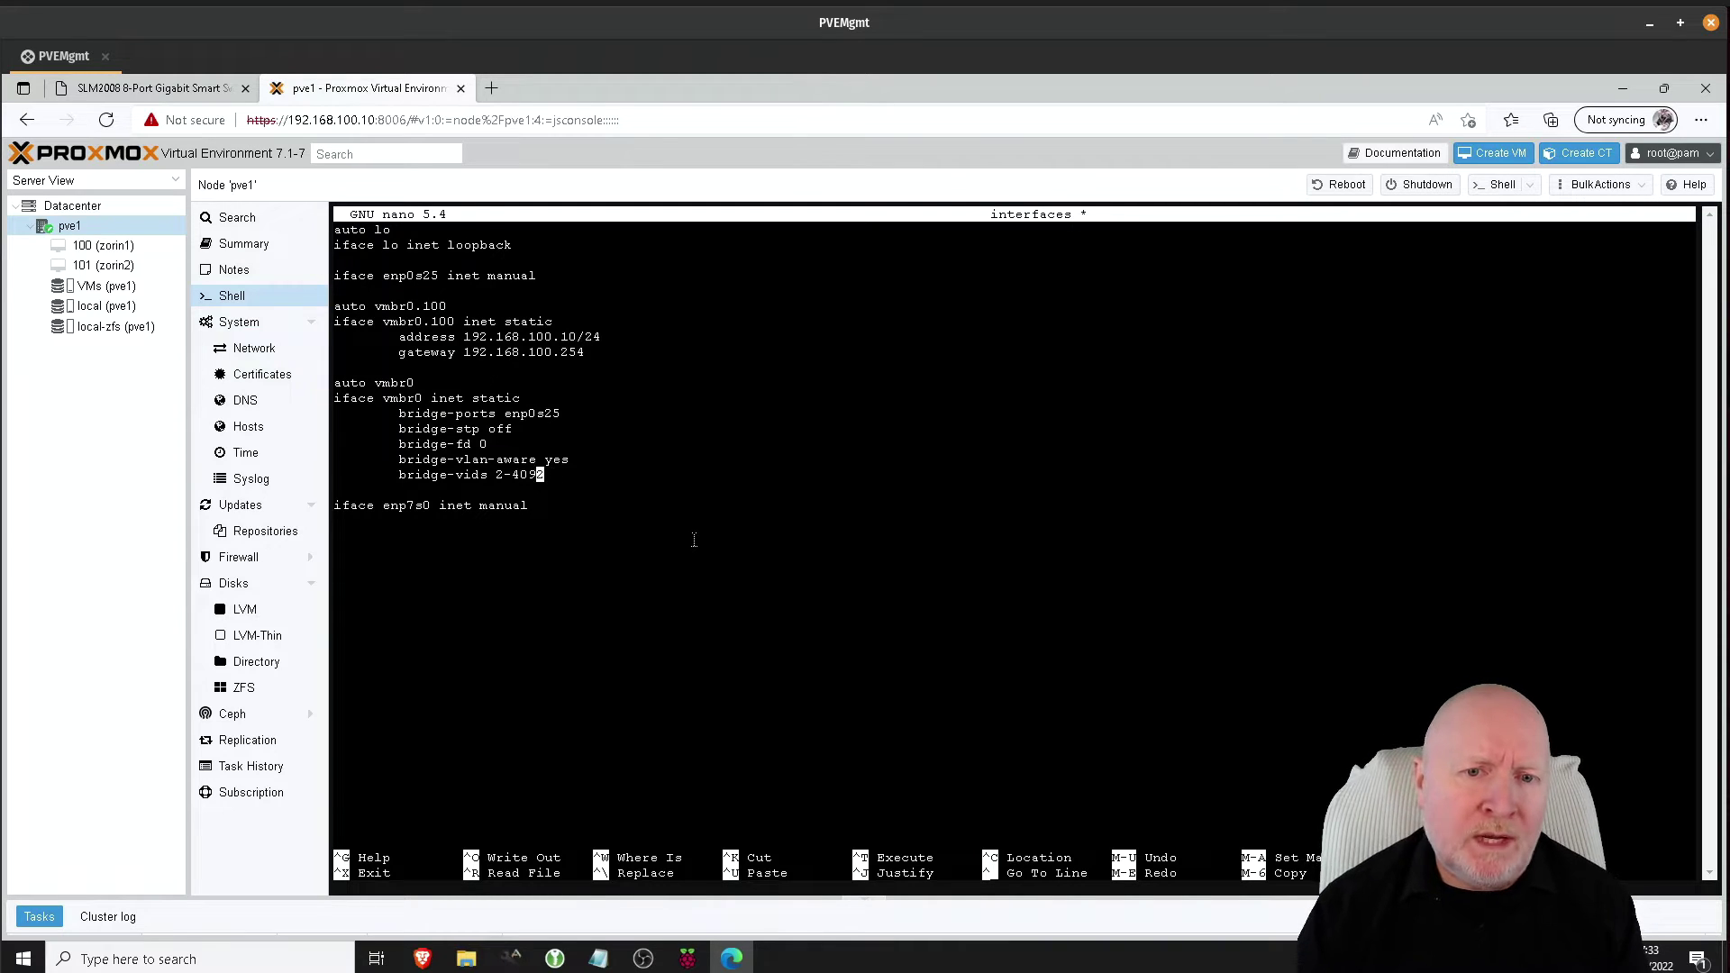
key(Right)
key(Right)
key(Right)
key(Right)
key(Right)
key(Right)
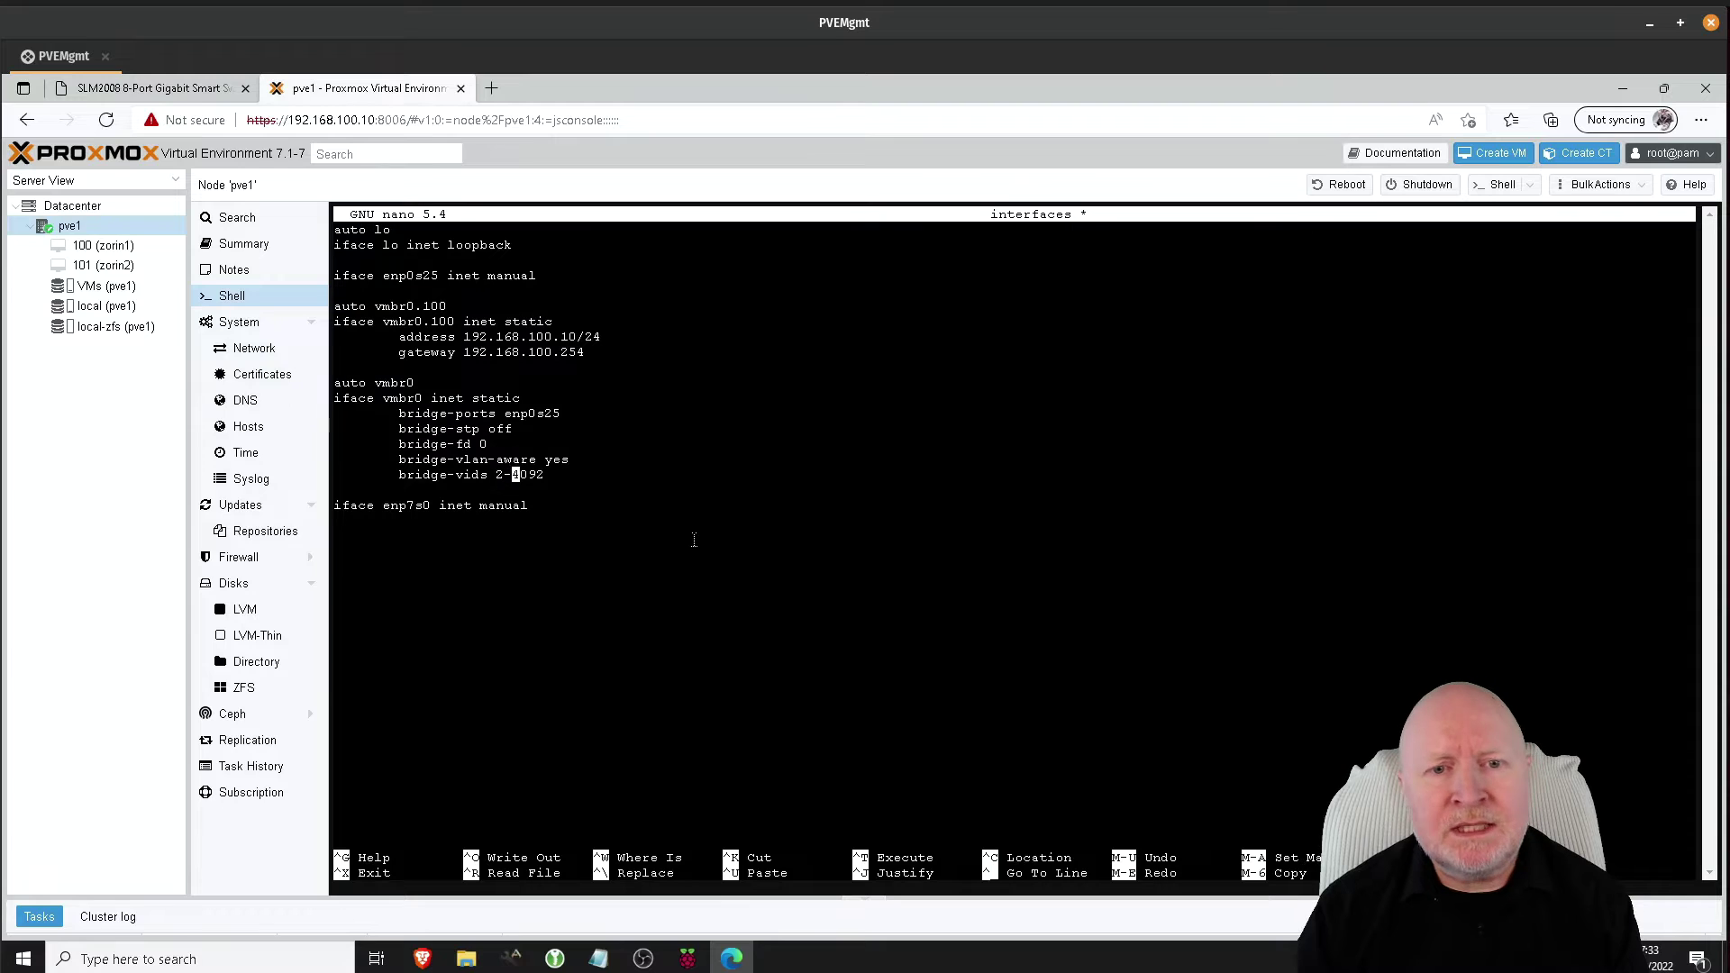
Review the complete vmbr0 stanza from its auto line down to the bridge-vids line.
key(Up)
key(Up)
key(Up)
key(Up)
key(Up)
key(Up)
key(Up)
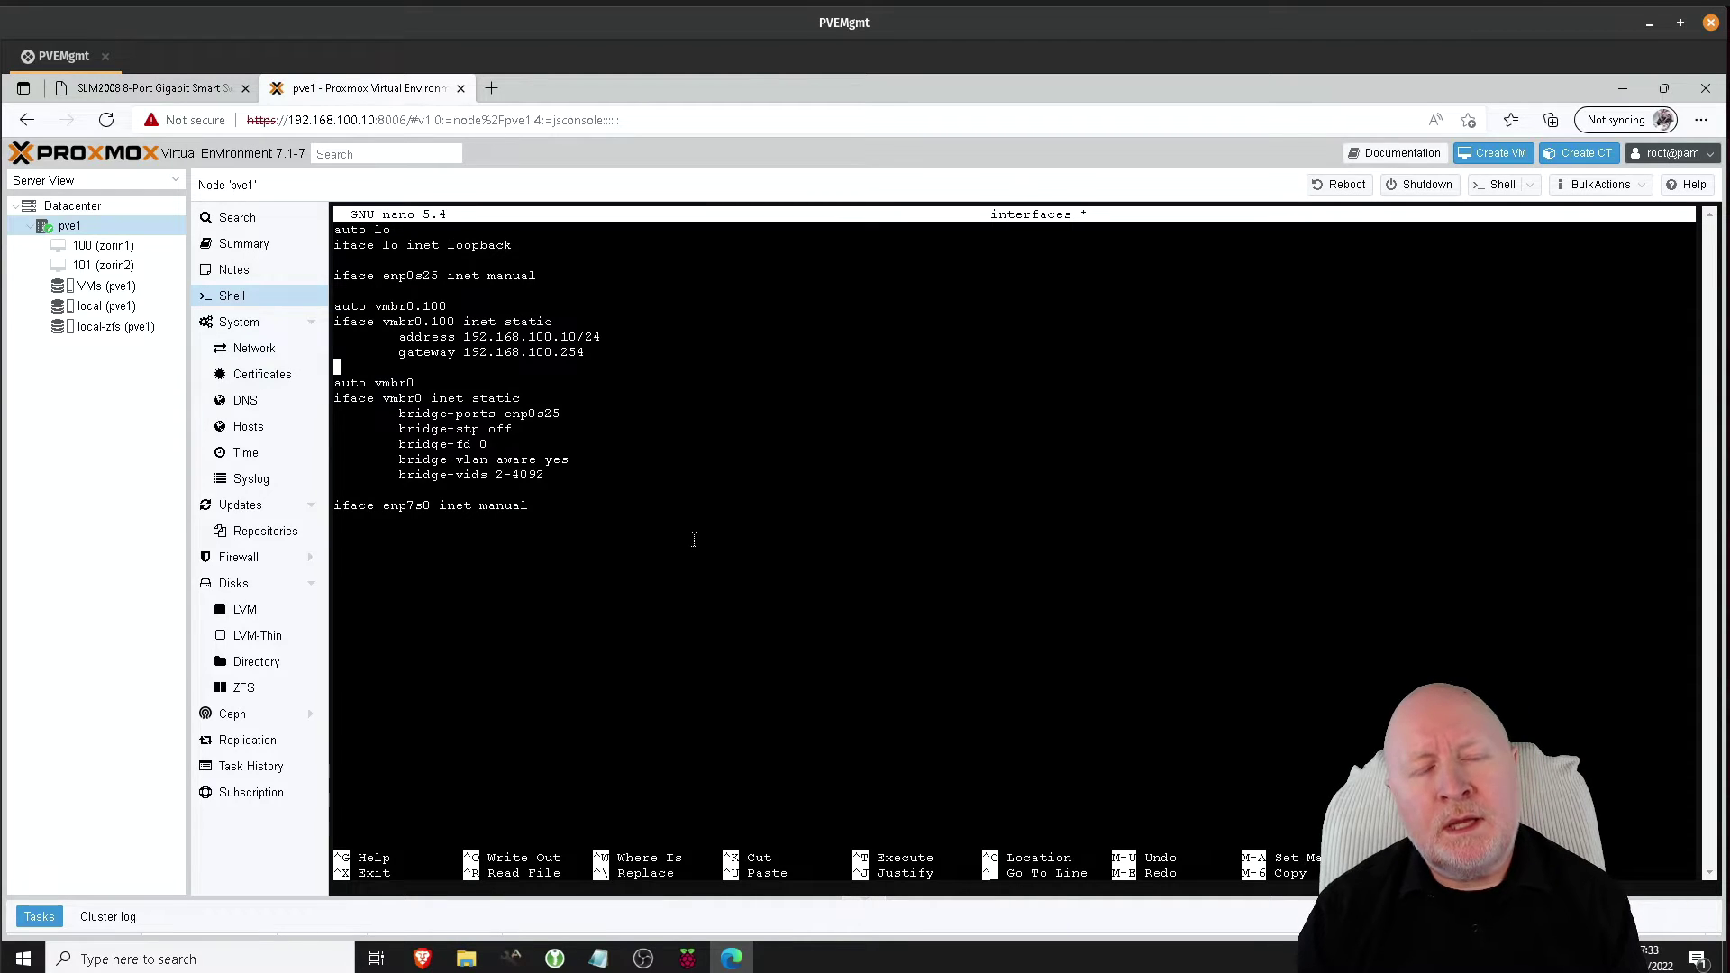
key(Down)
key(Down)
key(Down)
key(Down)
key(Down)
key(Down)
key(Down)
key(Down)
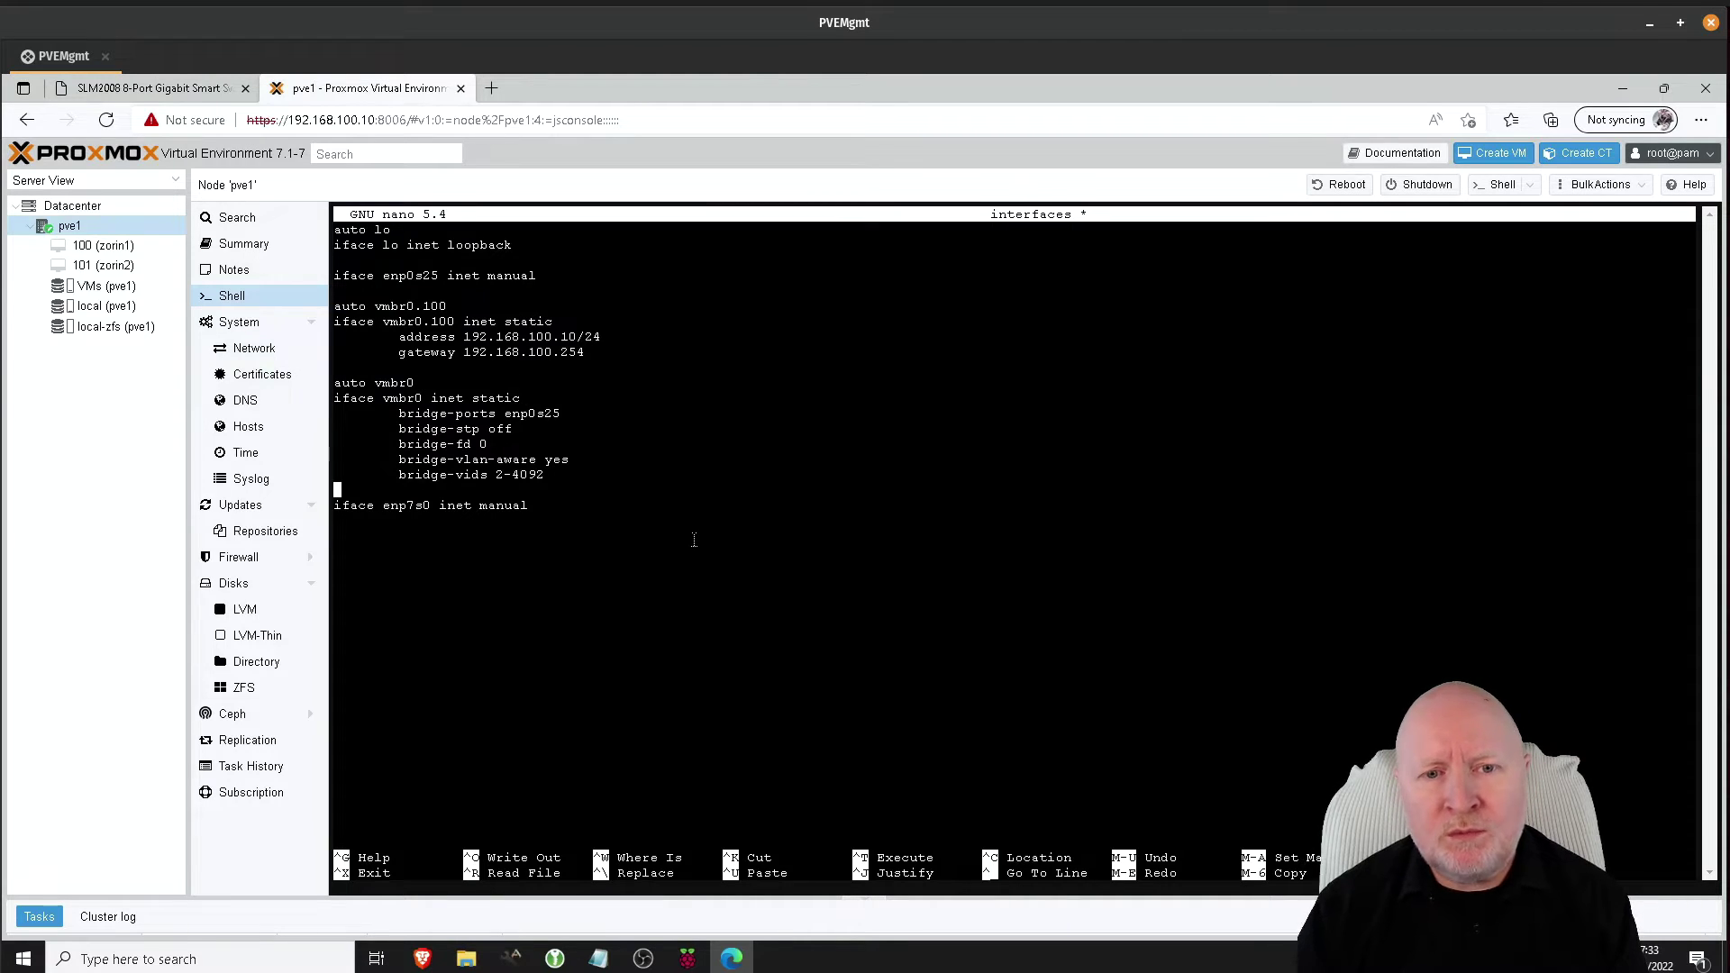
key(Up)
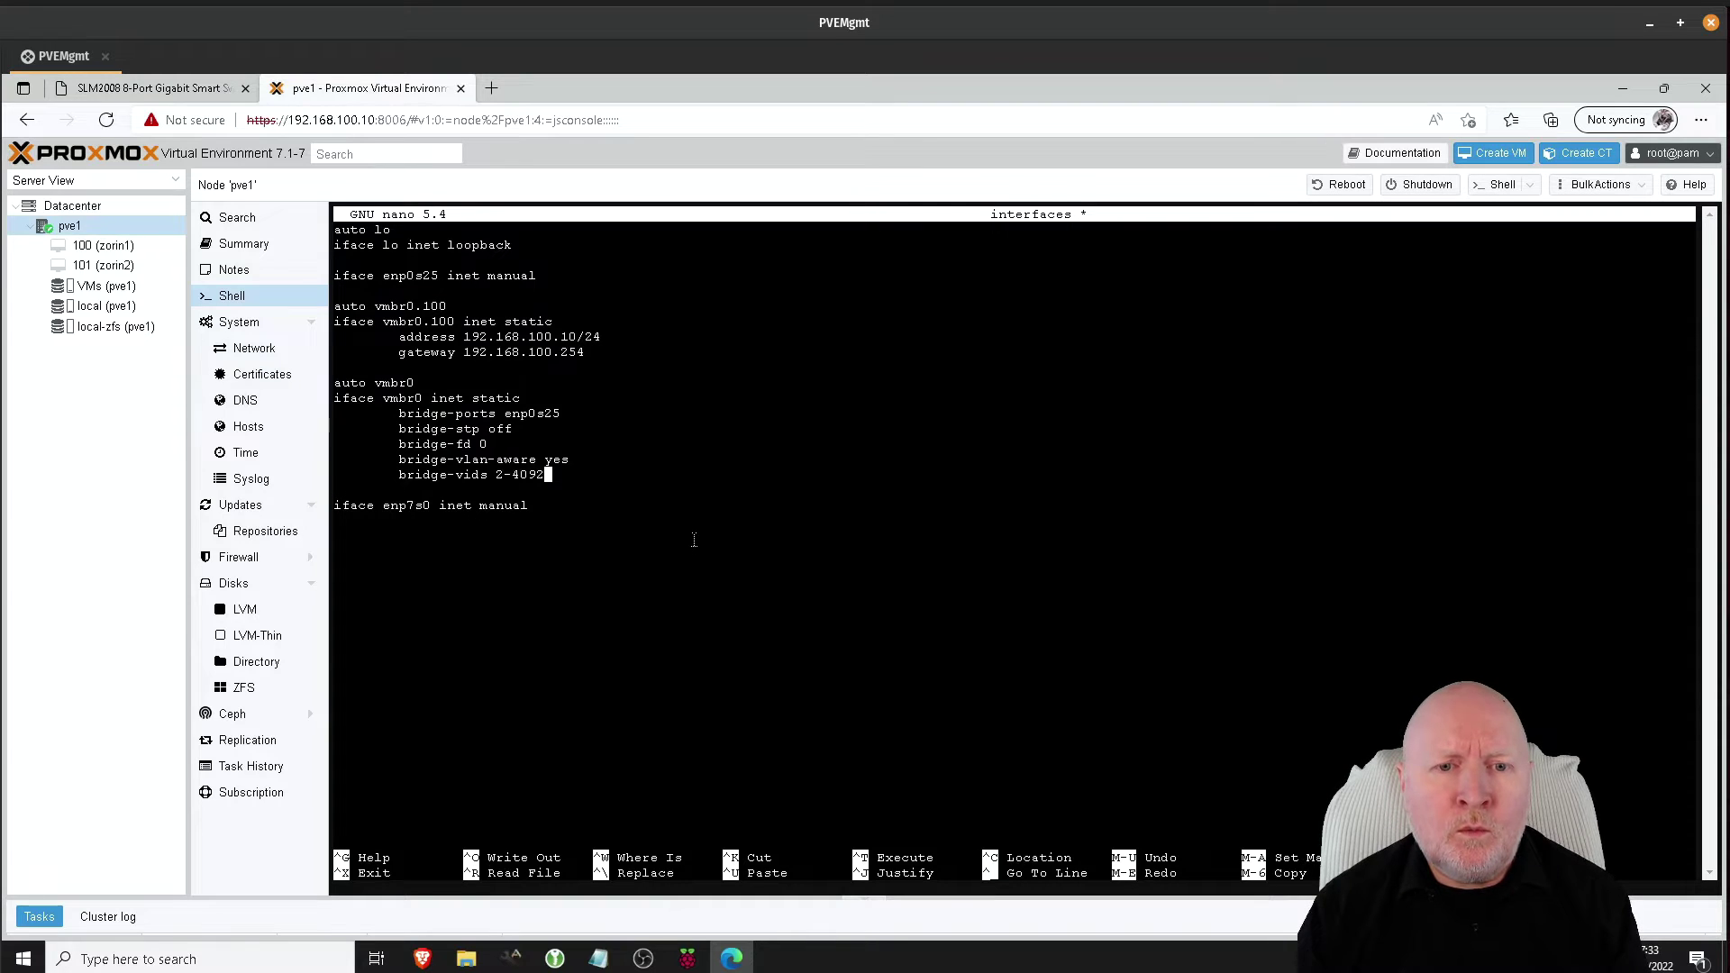
Change the upper limit of the bridge-vids range in the vmbr0 stanza to 4094.
key(Left)
key(Left)
key(Left)
key(Left)
key(Left)
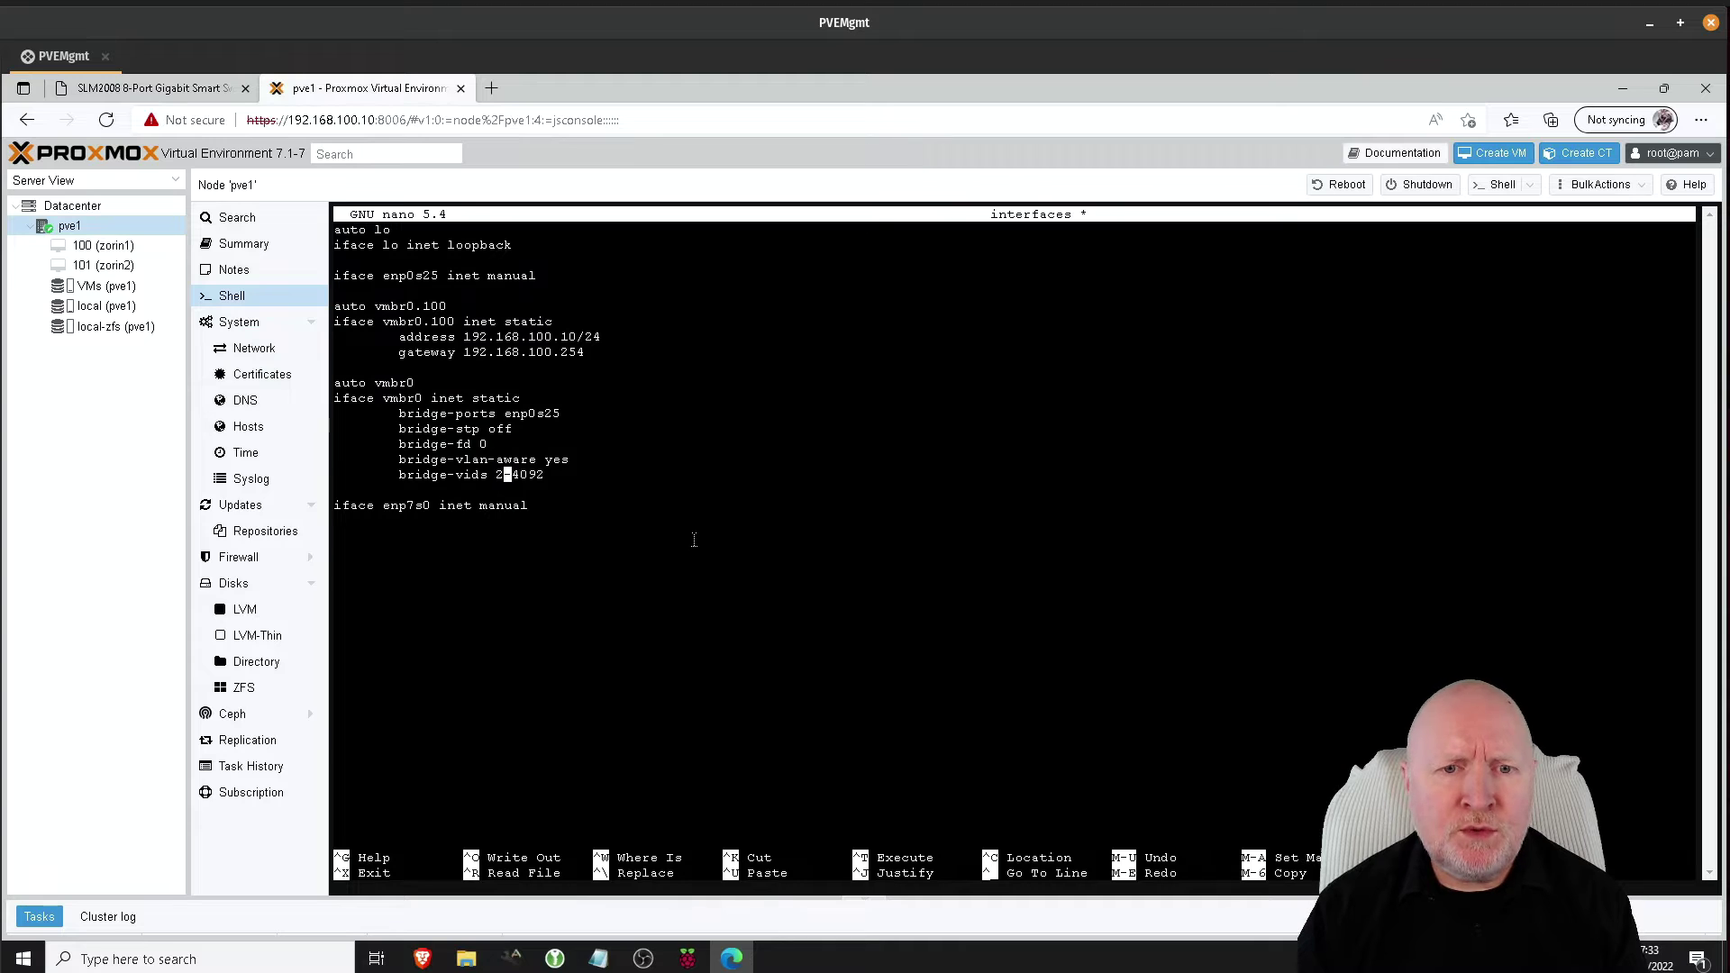
key(Right)
key(Right)
key(Right)
key(Right)
key(Right)
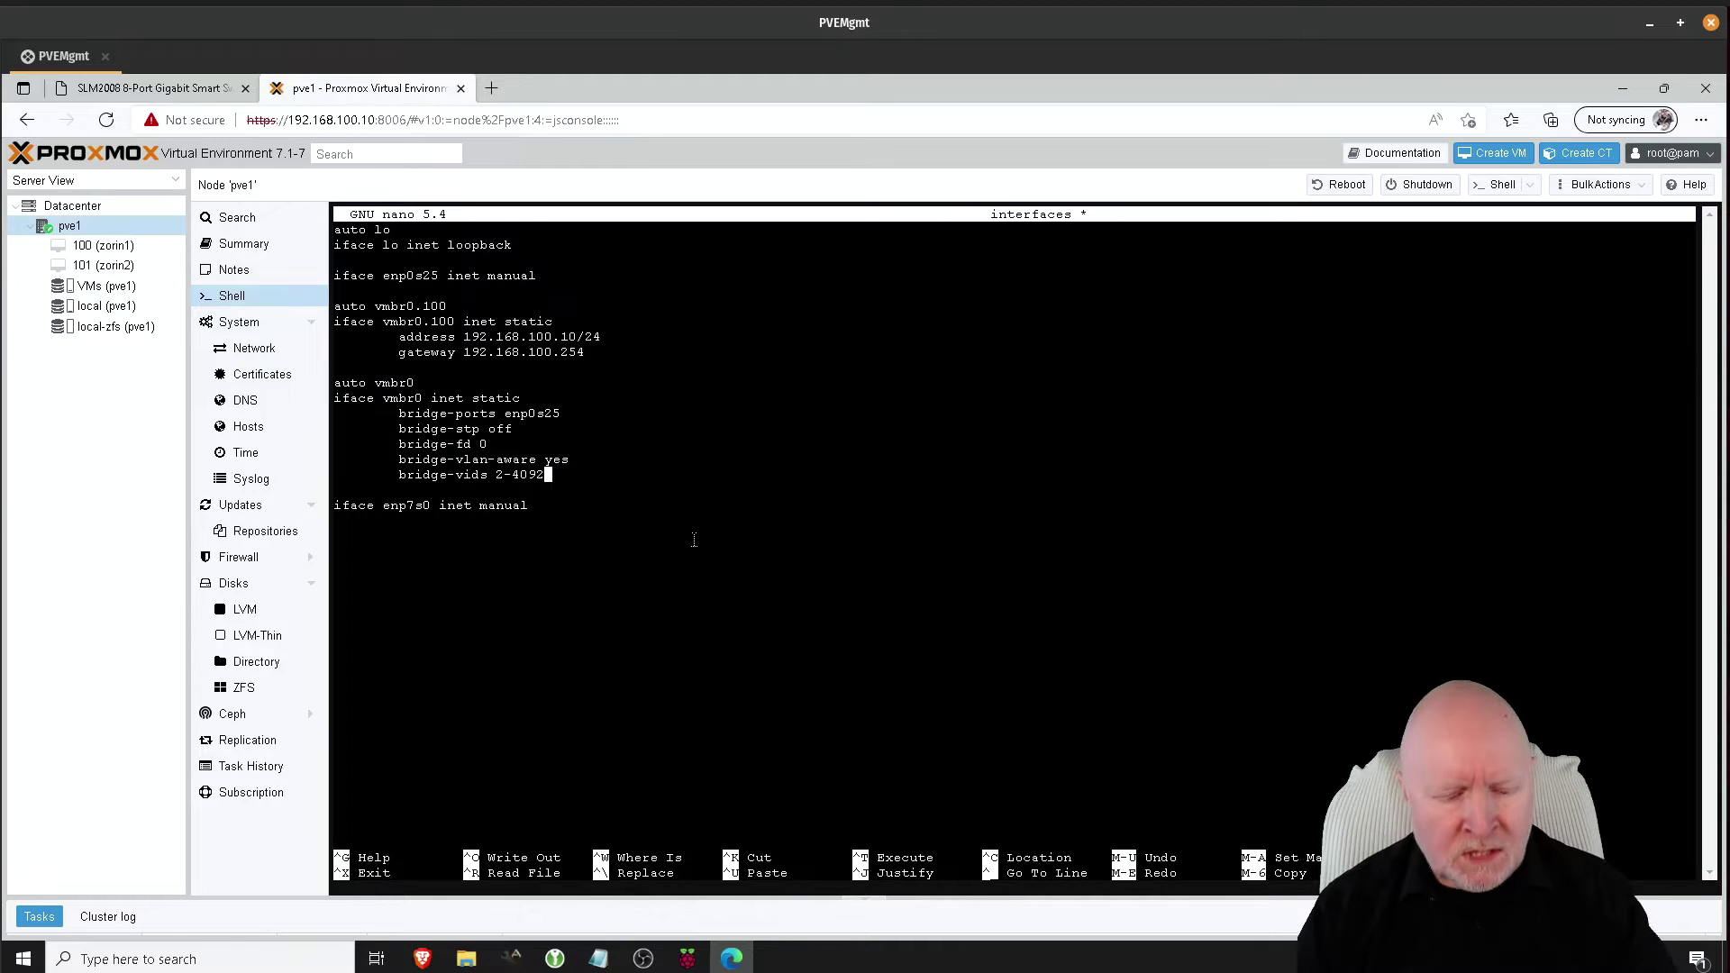
key(BackSpace)
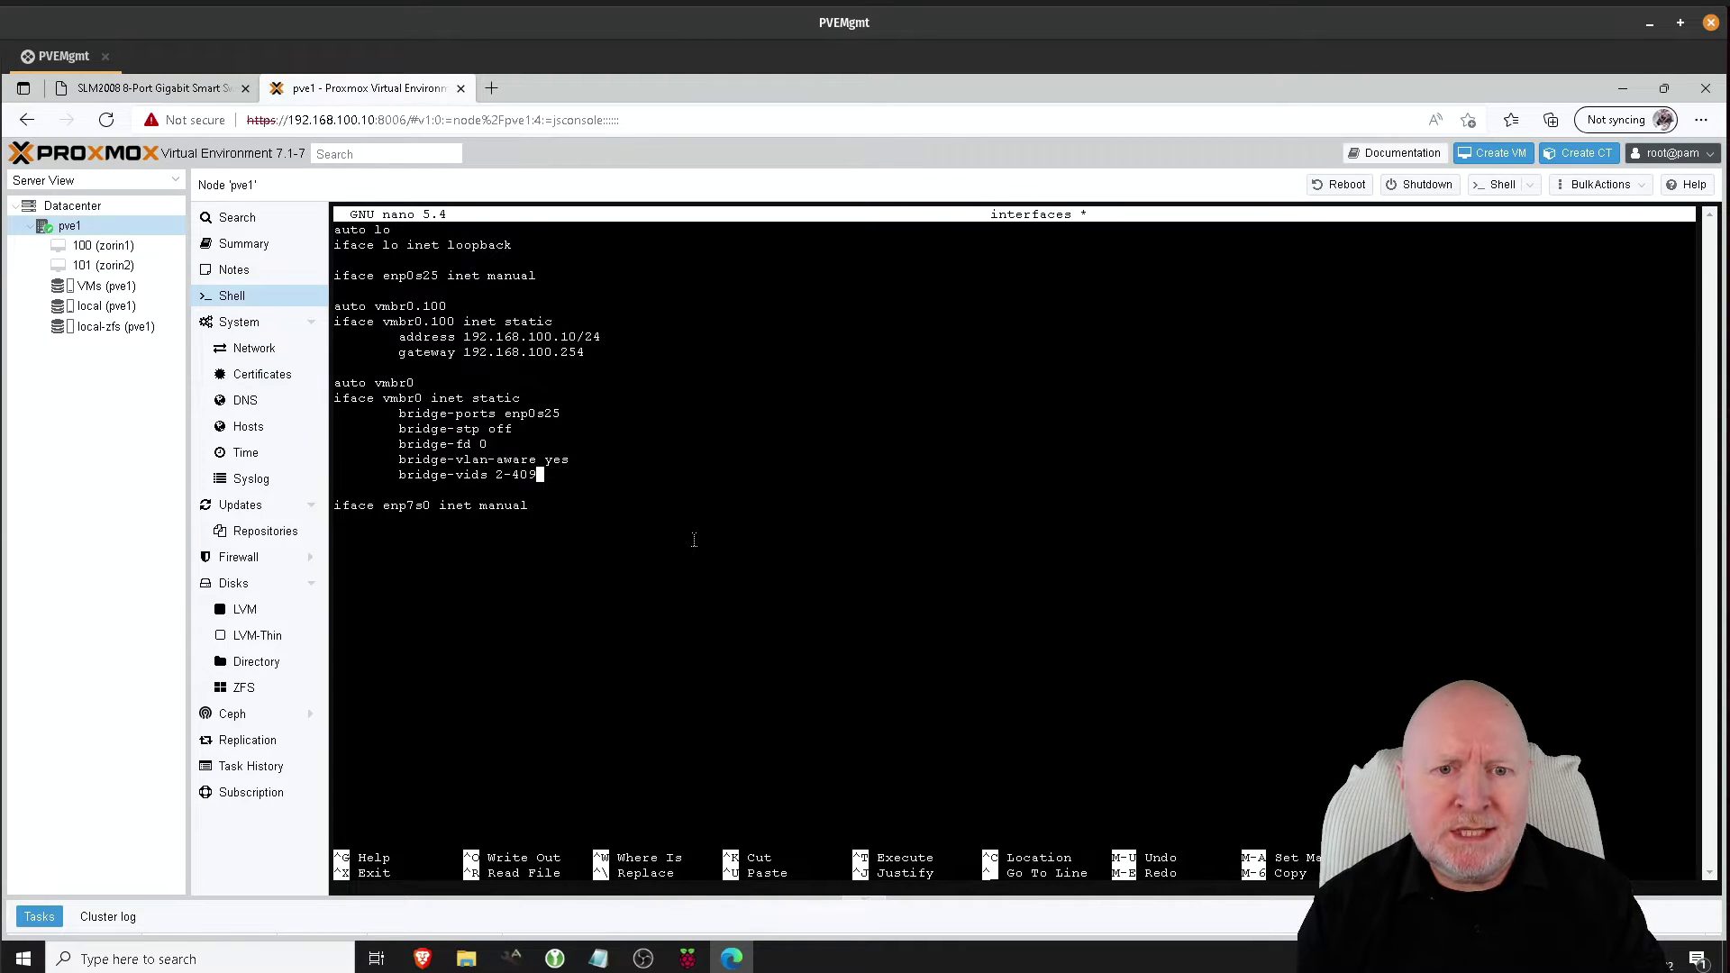
text(4)
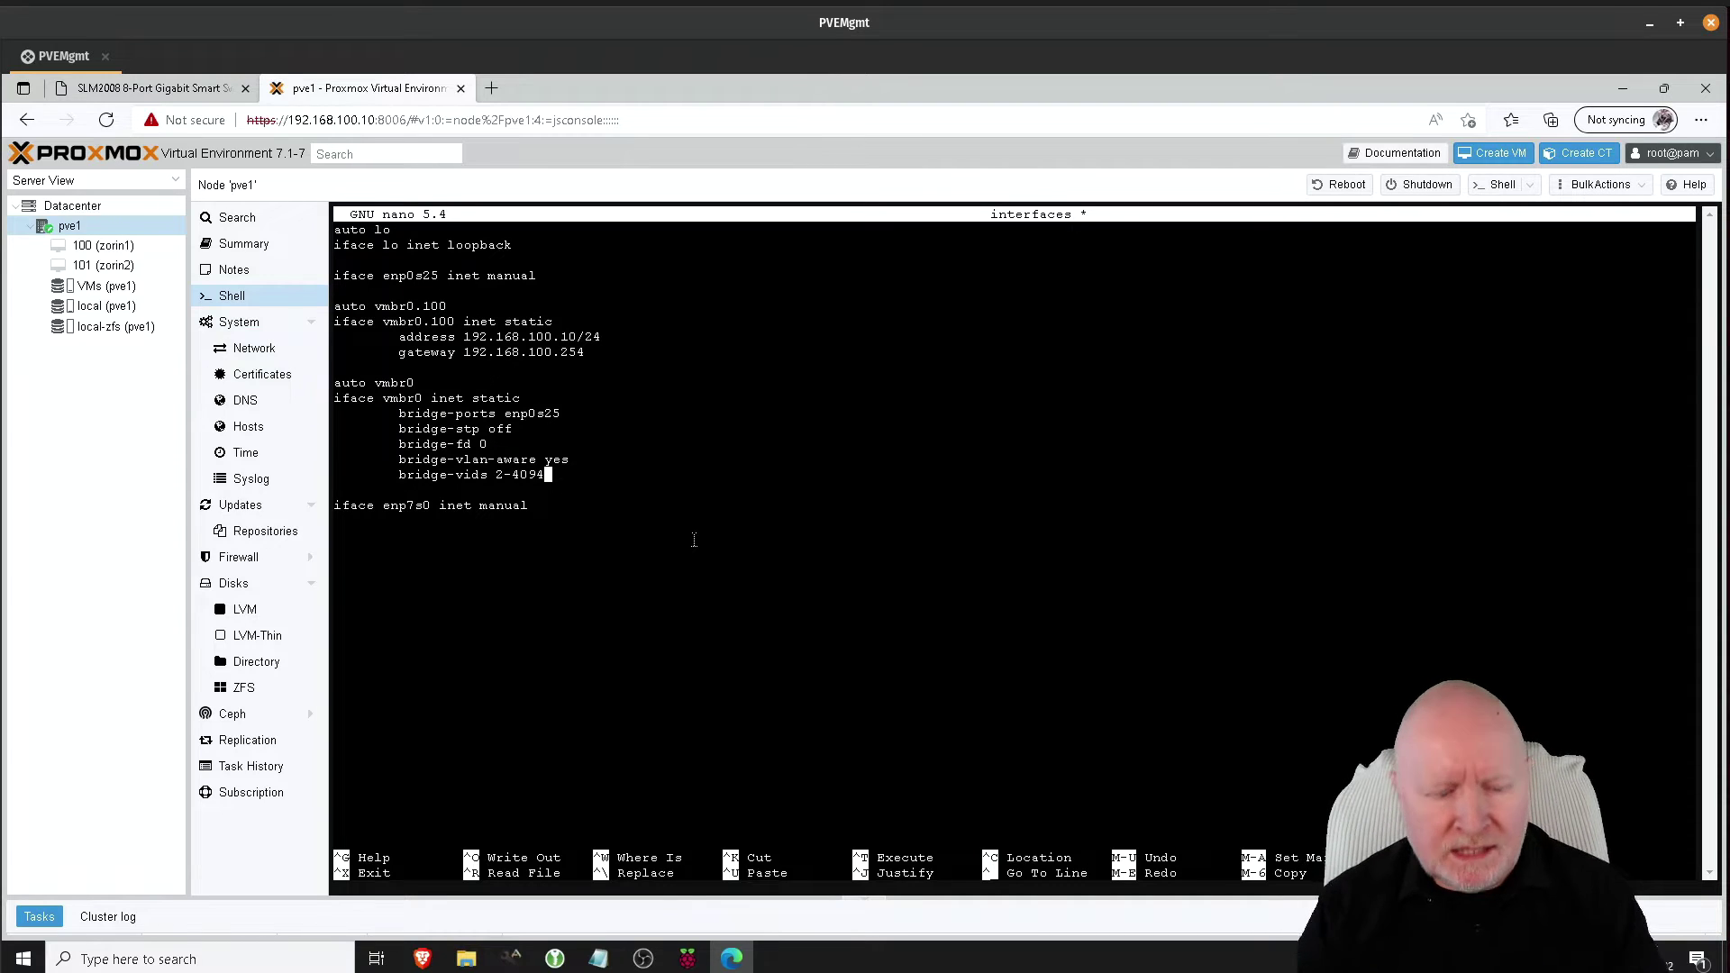
Check the lower and upper limits of the VLAN ID range in the bridge-vids line.
key(Left)
key(Left)
key(Left)
key(Left)
key(Left)
key(Left)
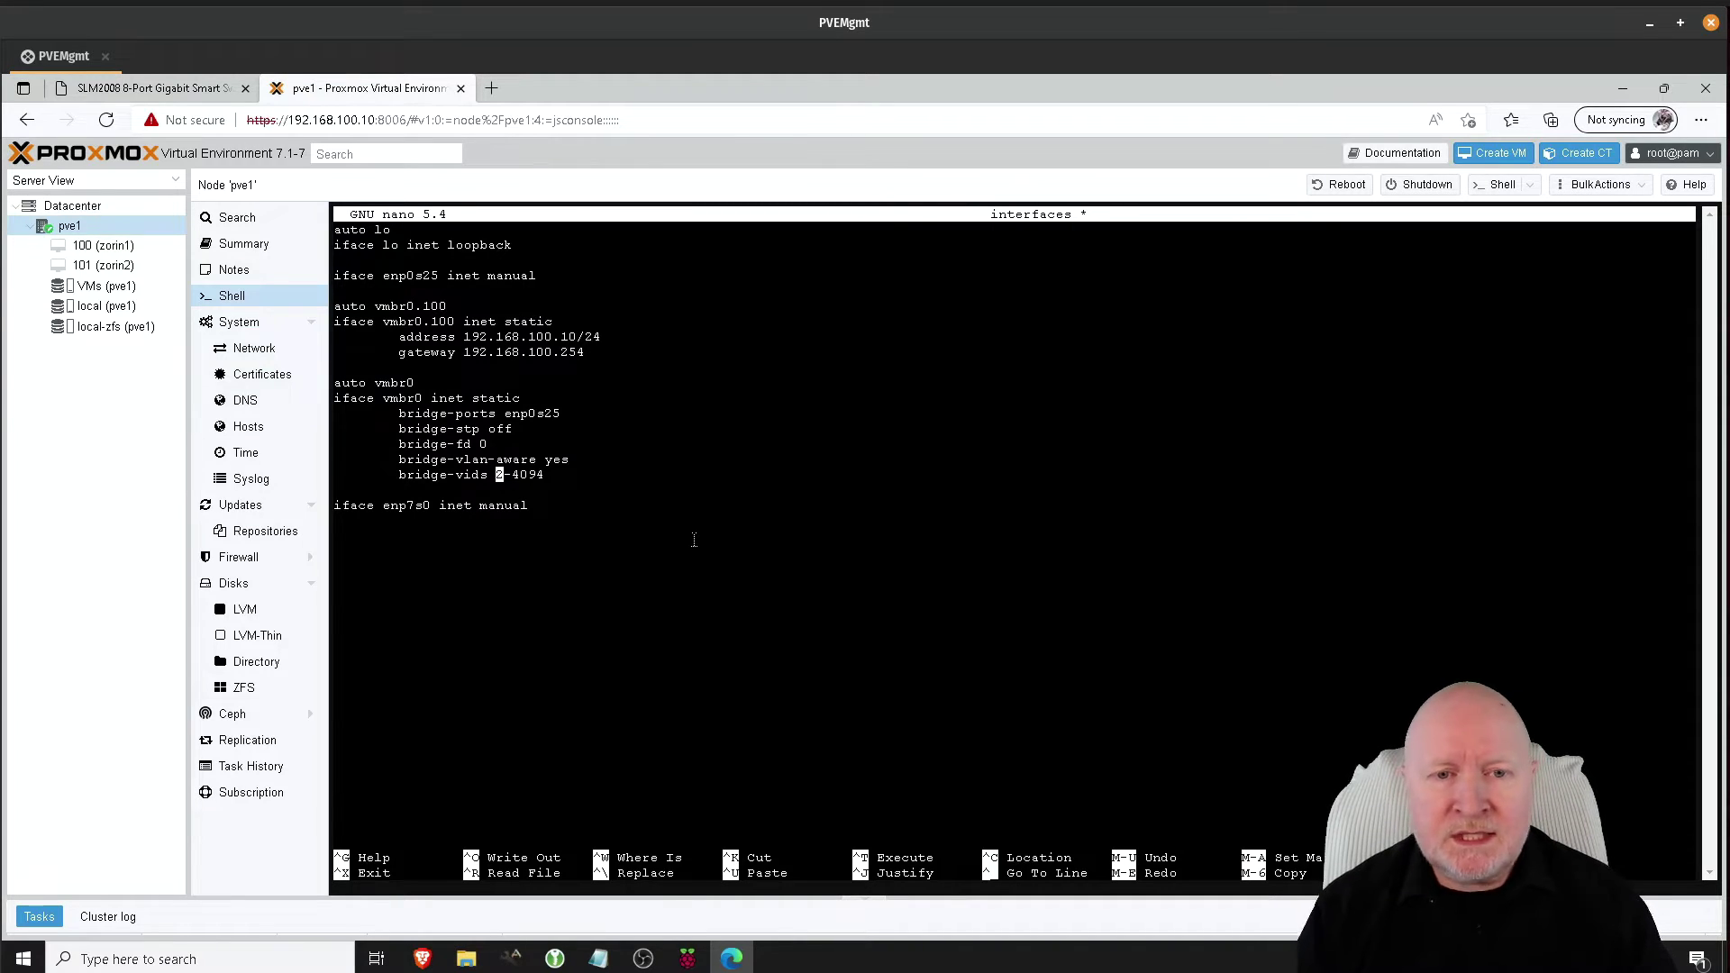
key(Right)
key(Right)
key(Right)
key(Right)
key(Right)
key(Right)
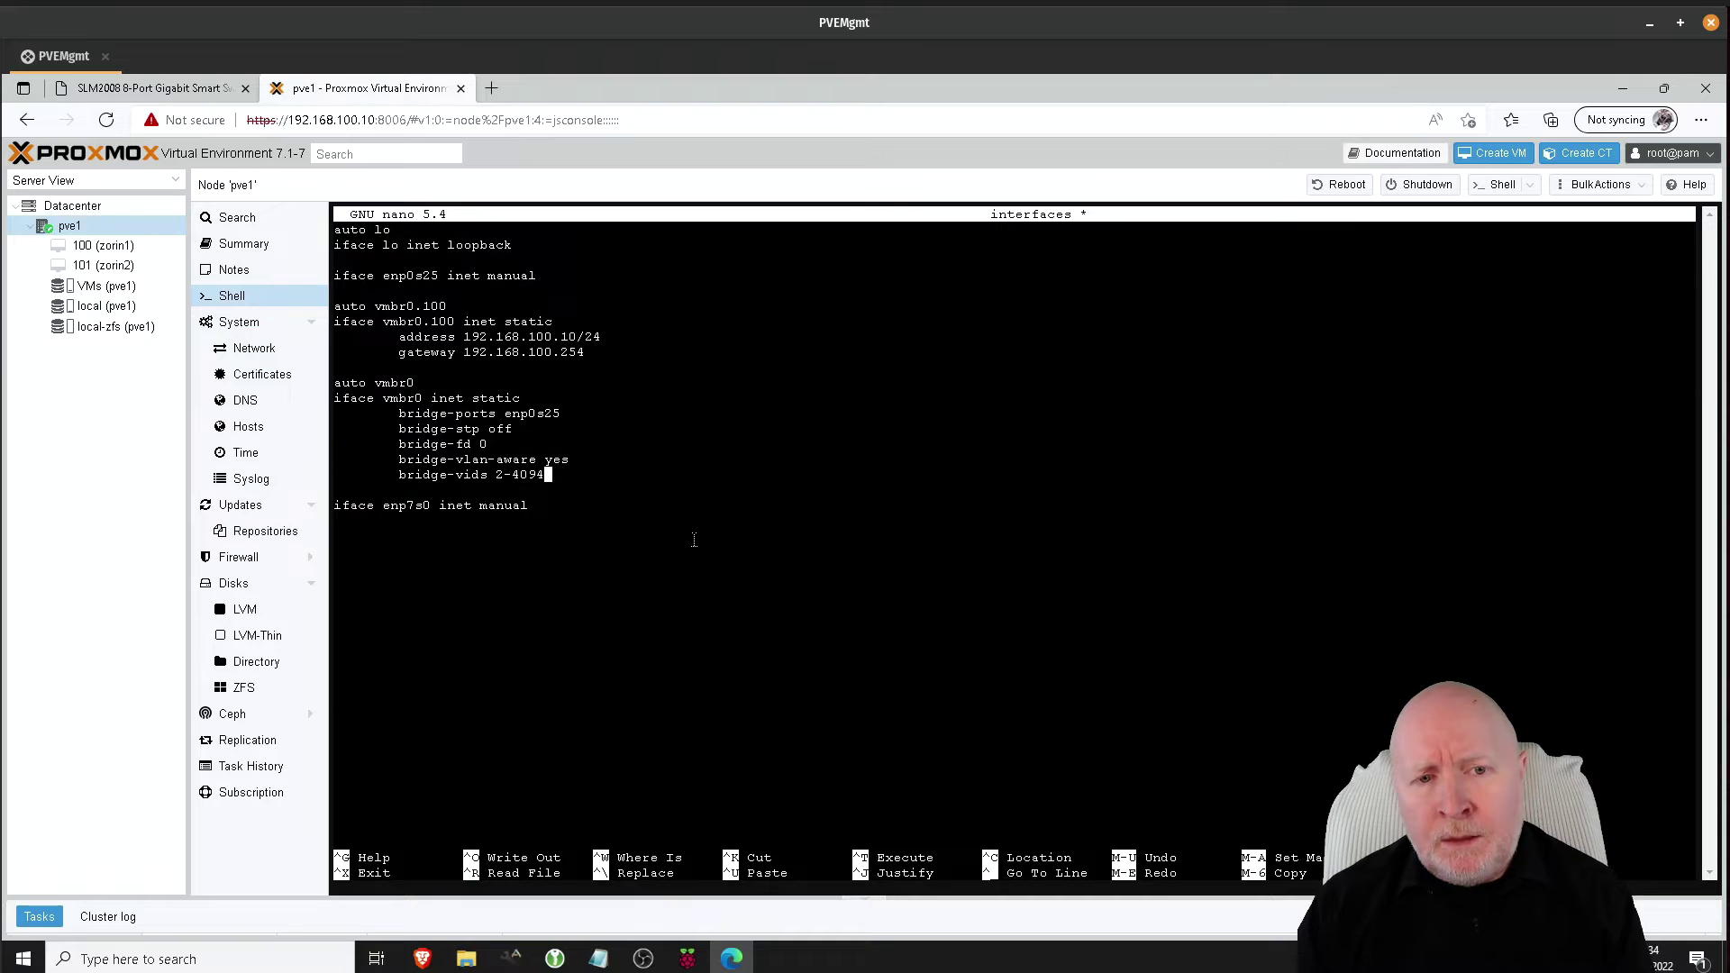
key(Left)
key(Left)
key(Left)
key(Left)
key(Left)
key(Left)
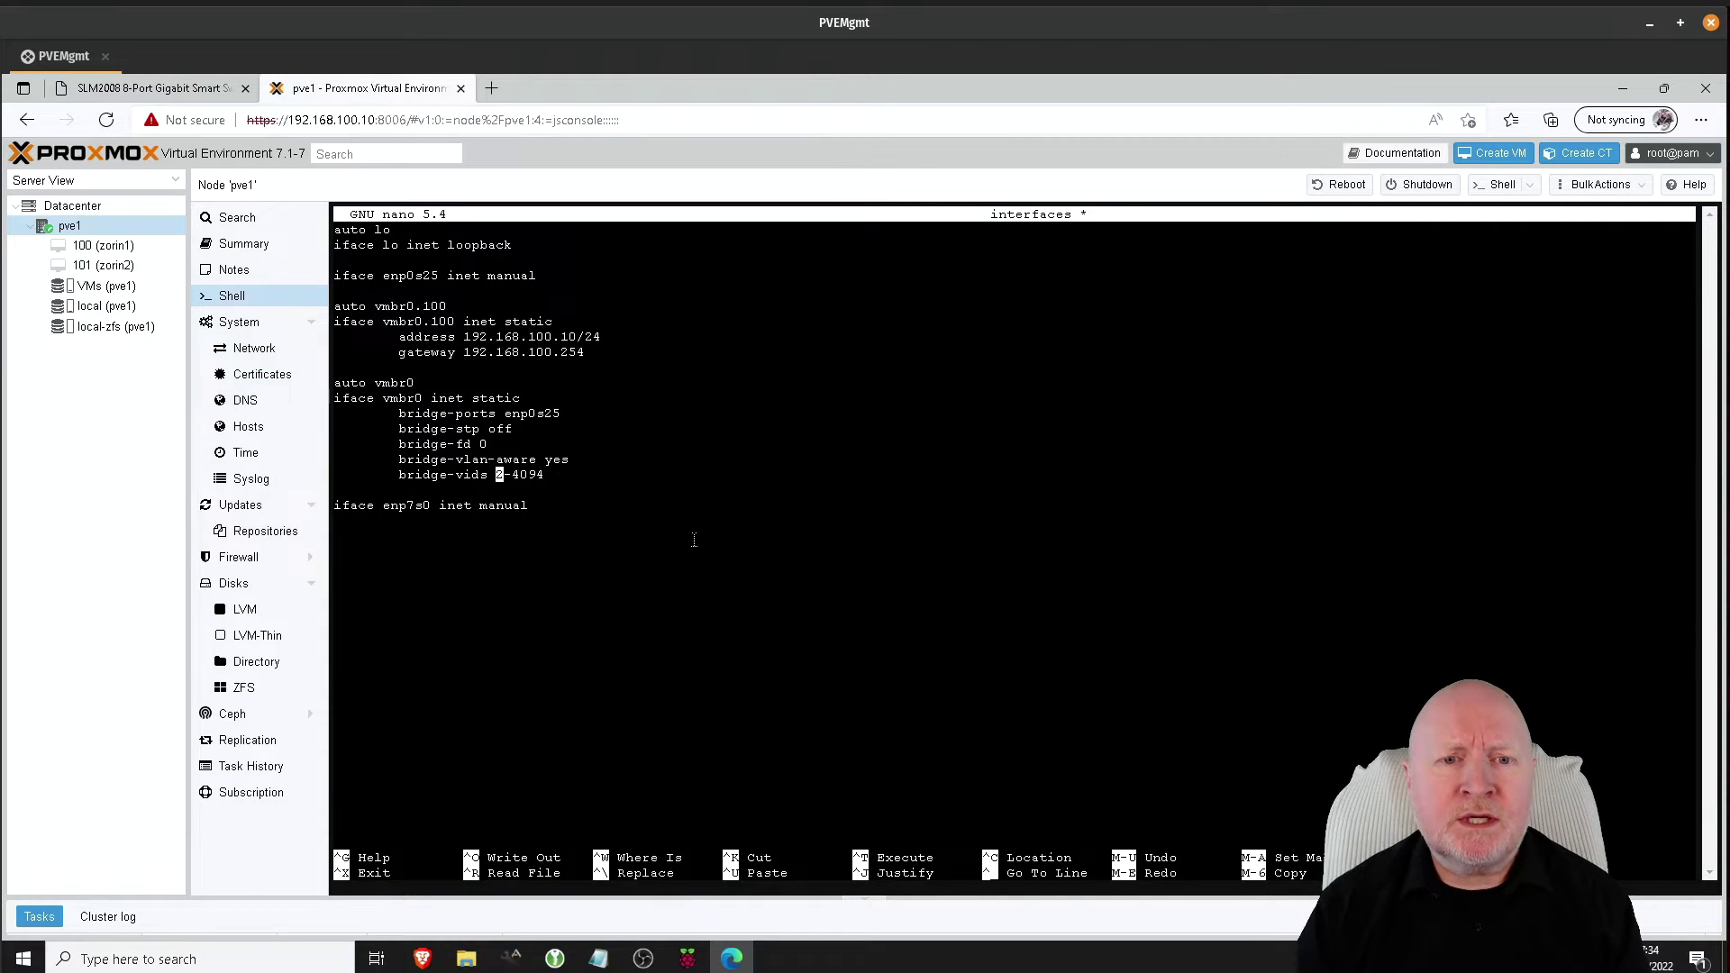
Set the upper limit of the bridge-vids range back to 4092.
key(Right)
key(Right)
key(Right)
key(Right)
key(Right)
key(Right)
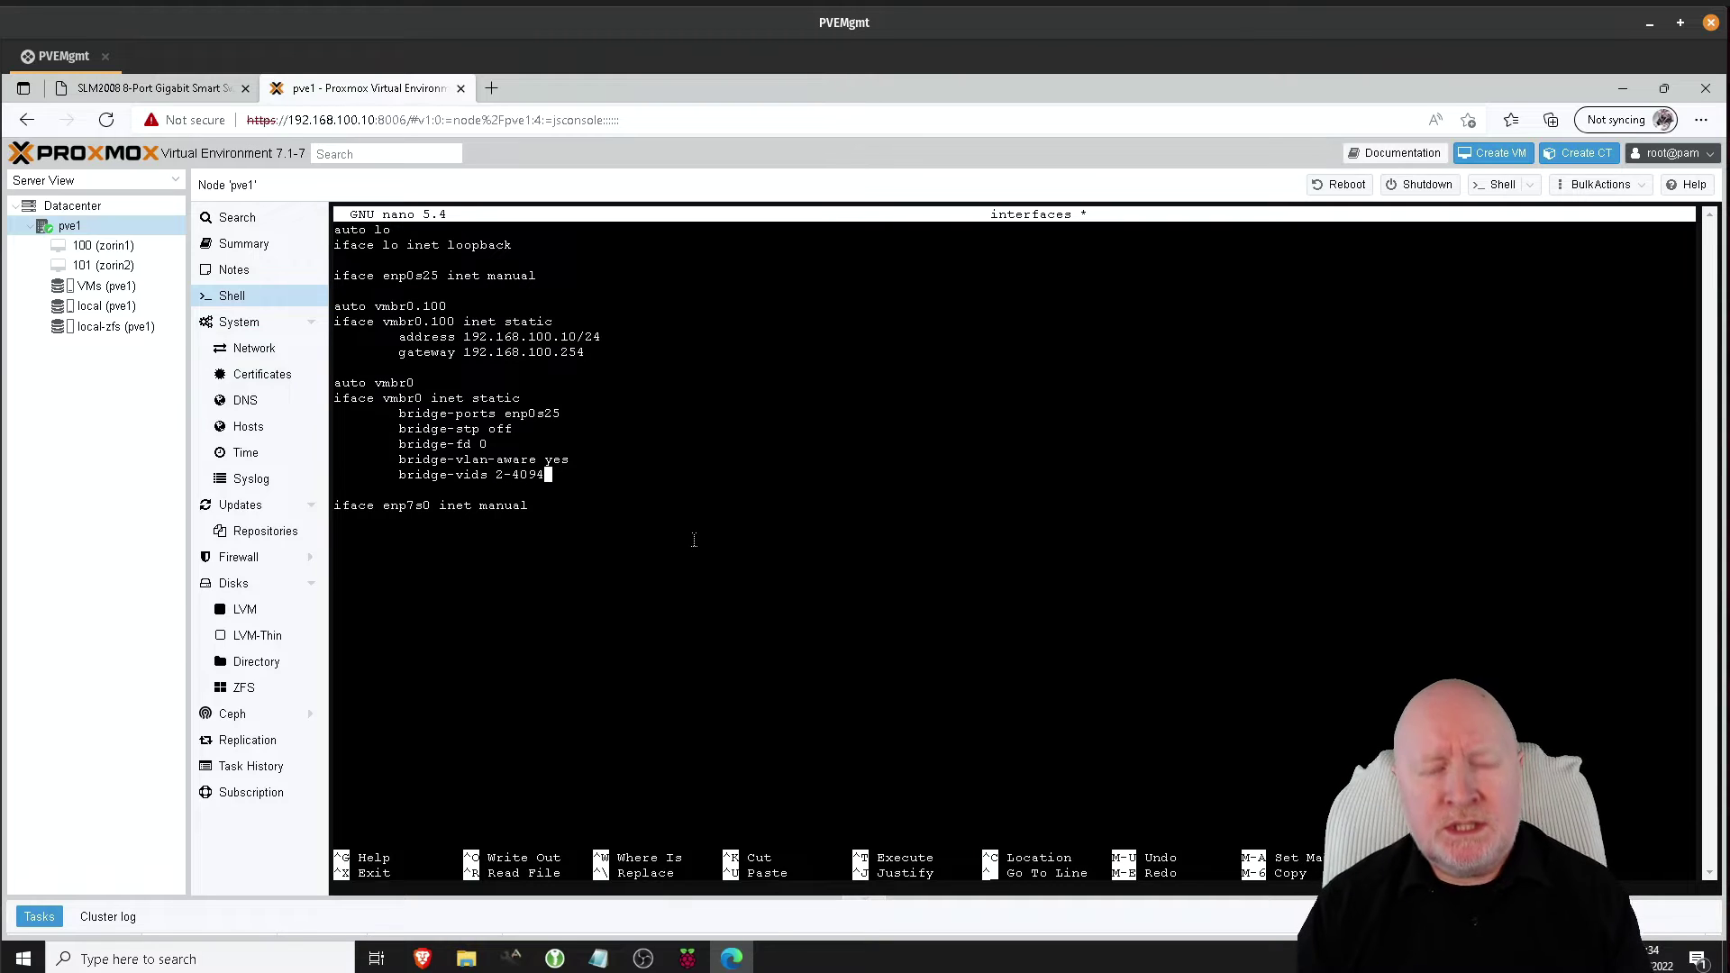
key(BackSpace)
text(2)
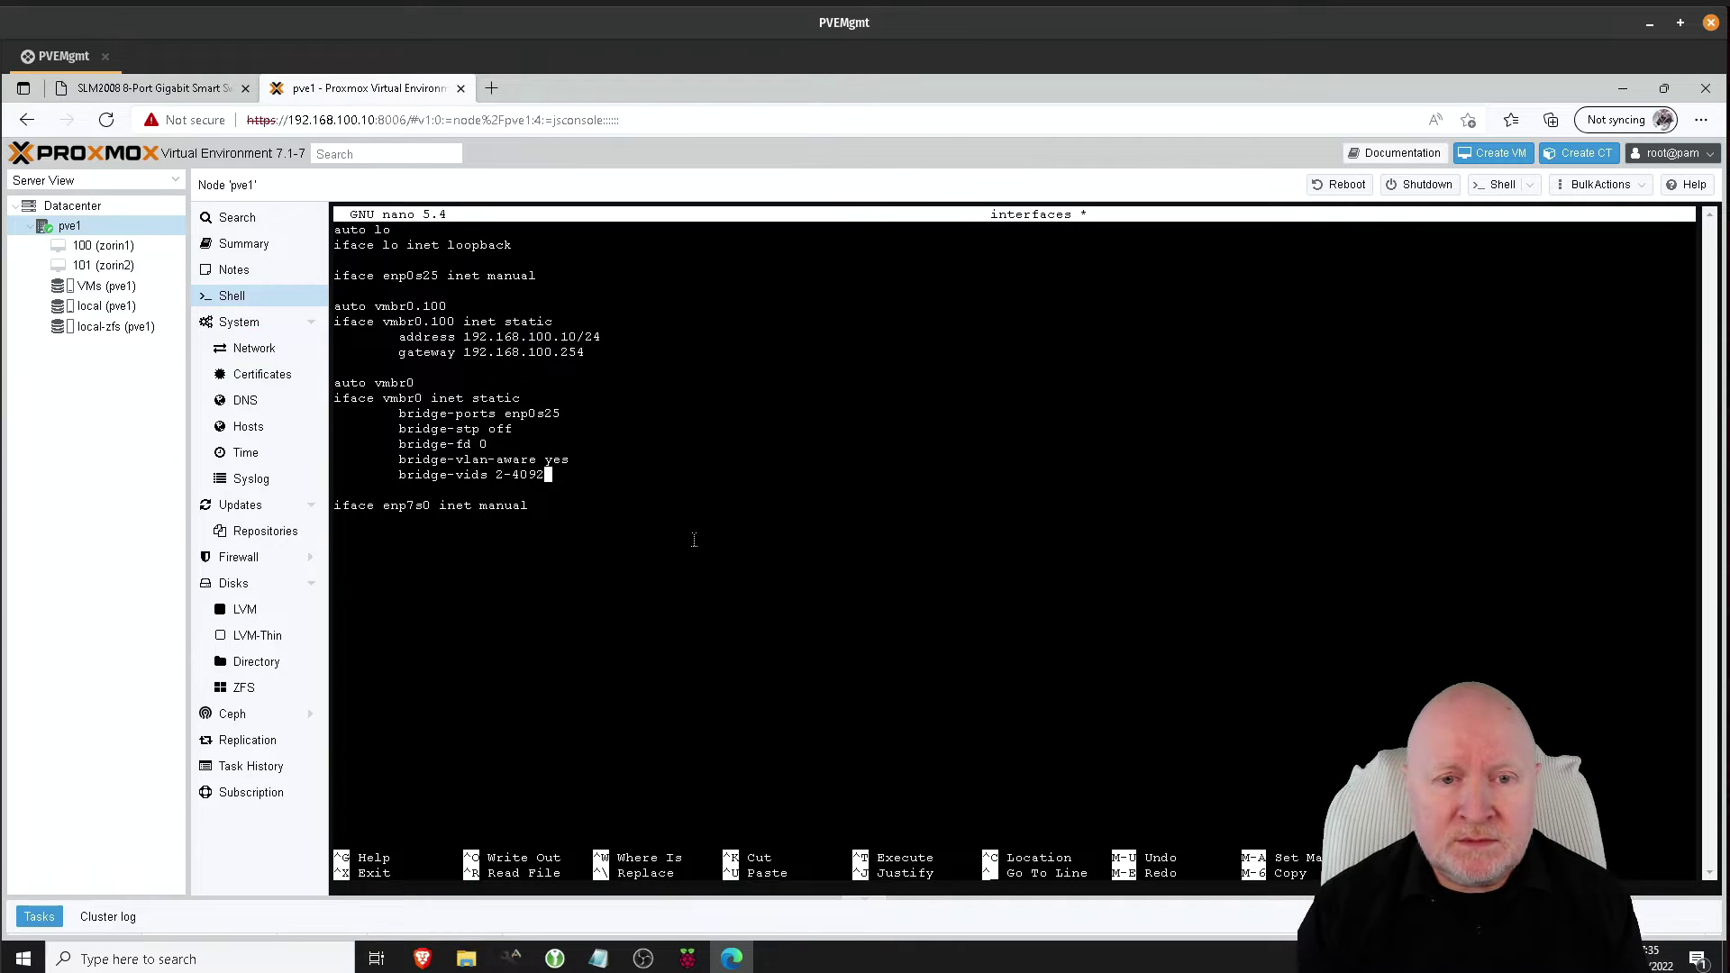
Check the VLAN-related lines at the end of the vmbr0 stanza, especially the bridge-vids range.
key(Up)
key(Up)
key(Down)
key(Down)
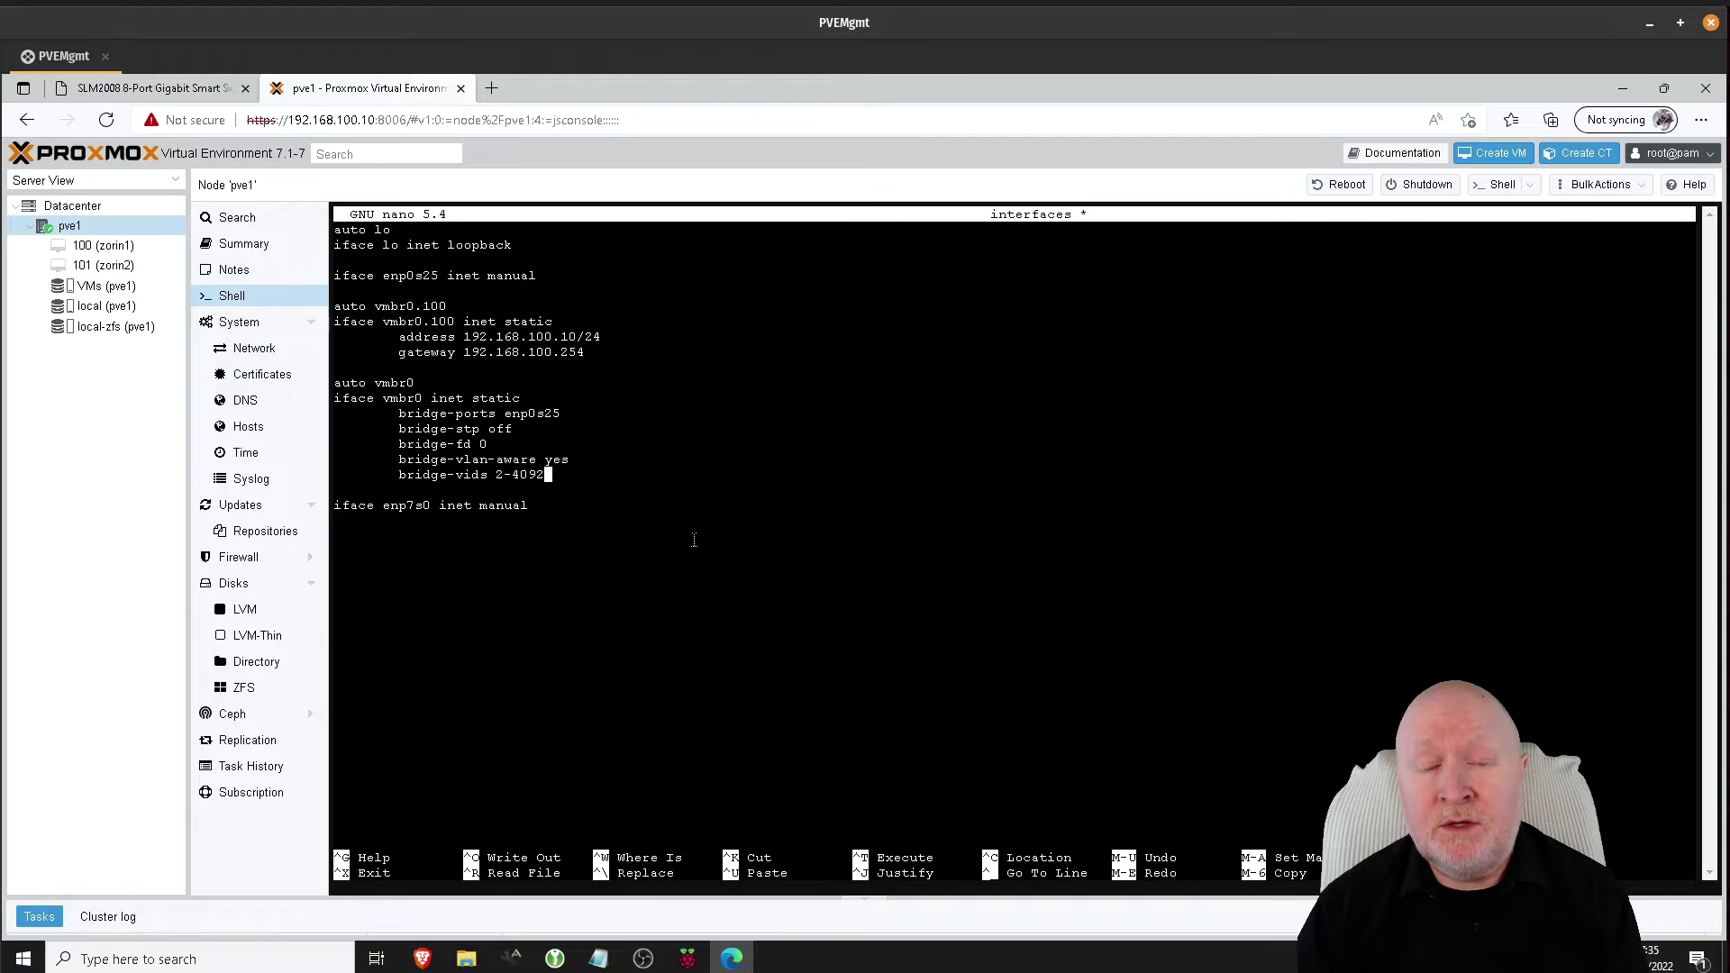
key(Left)
key(Left)
key(Left)
key(Left)
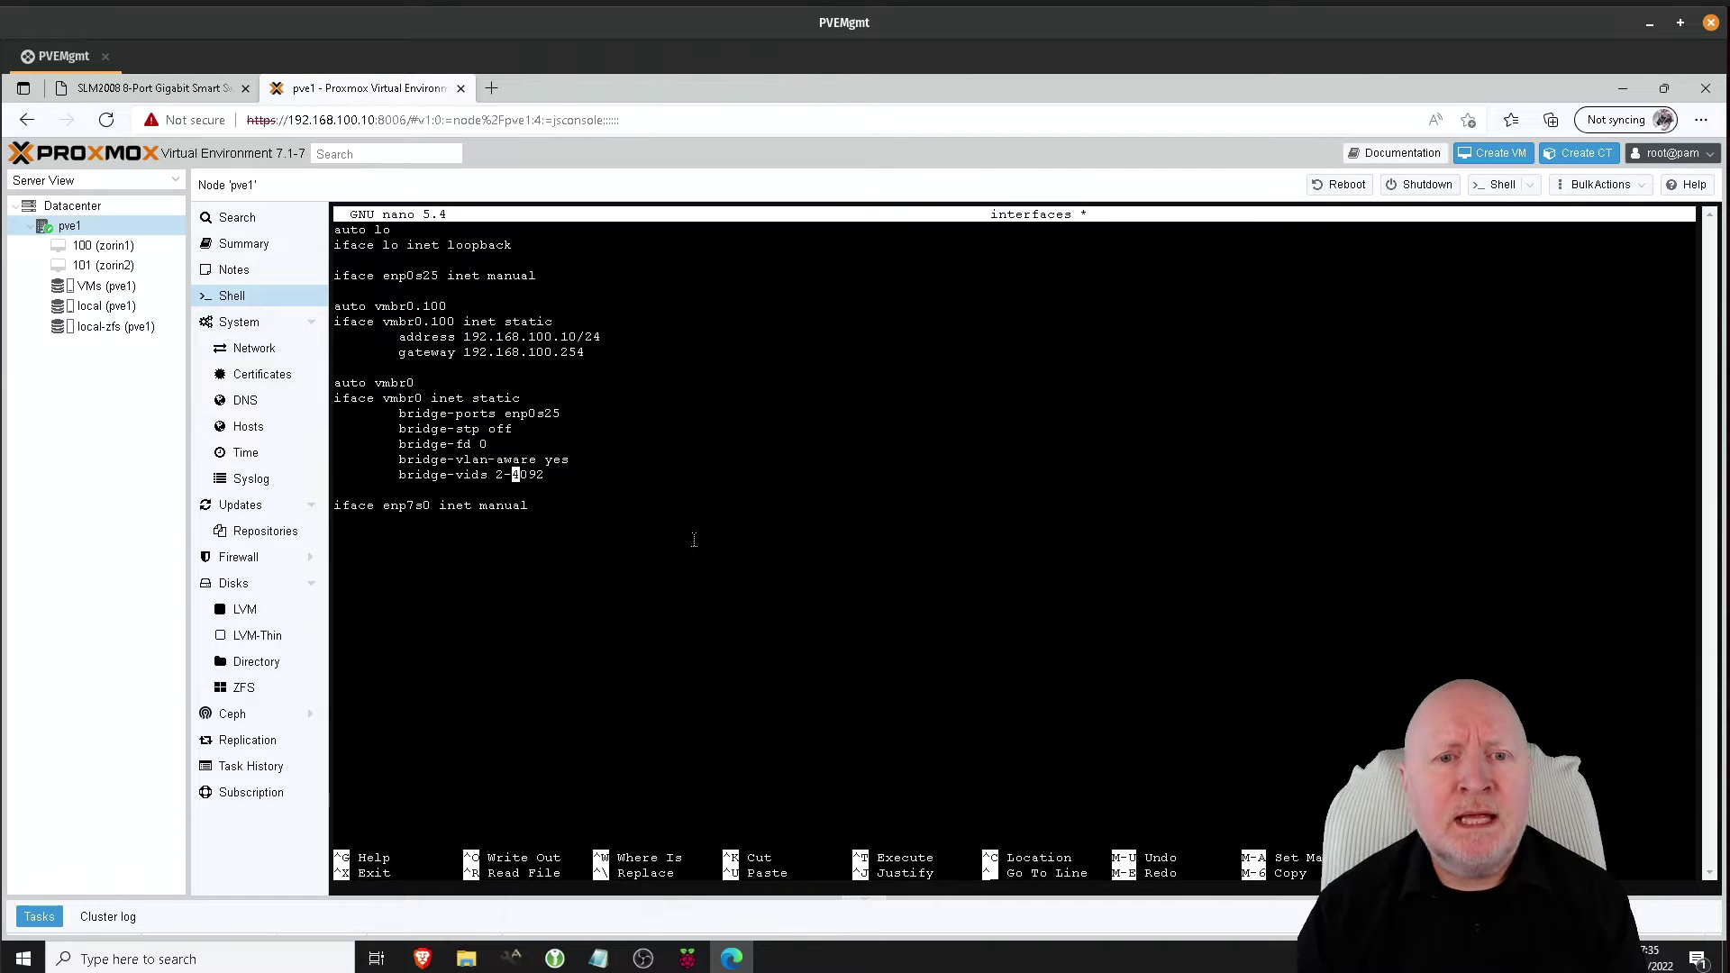
key(Down)
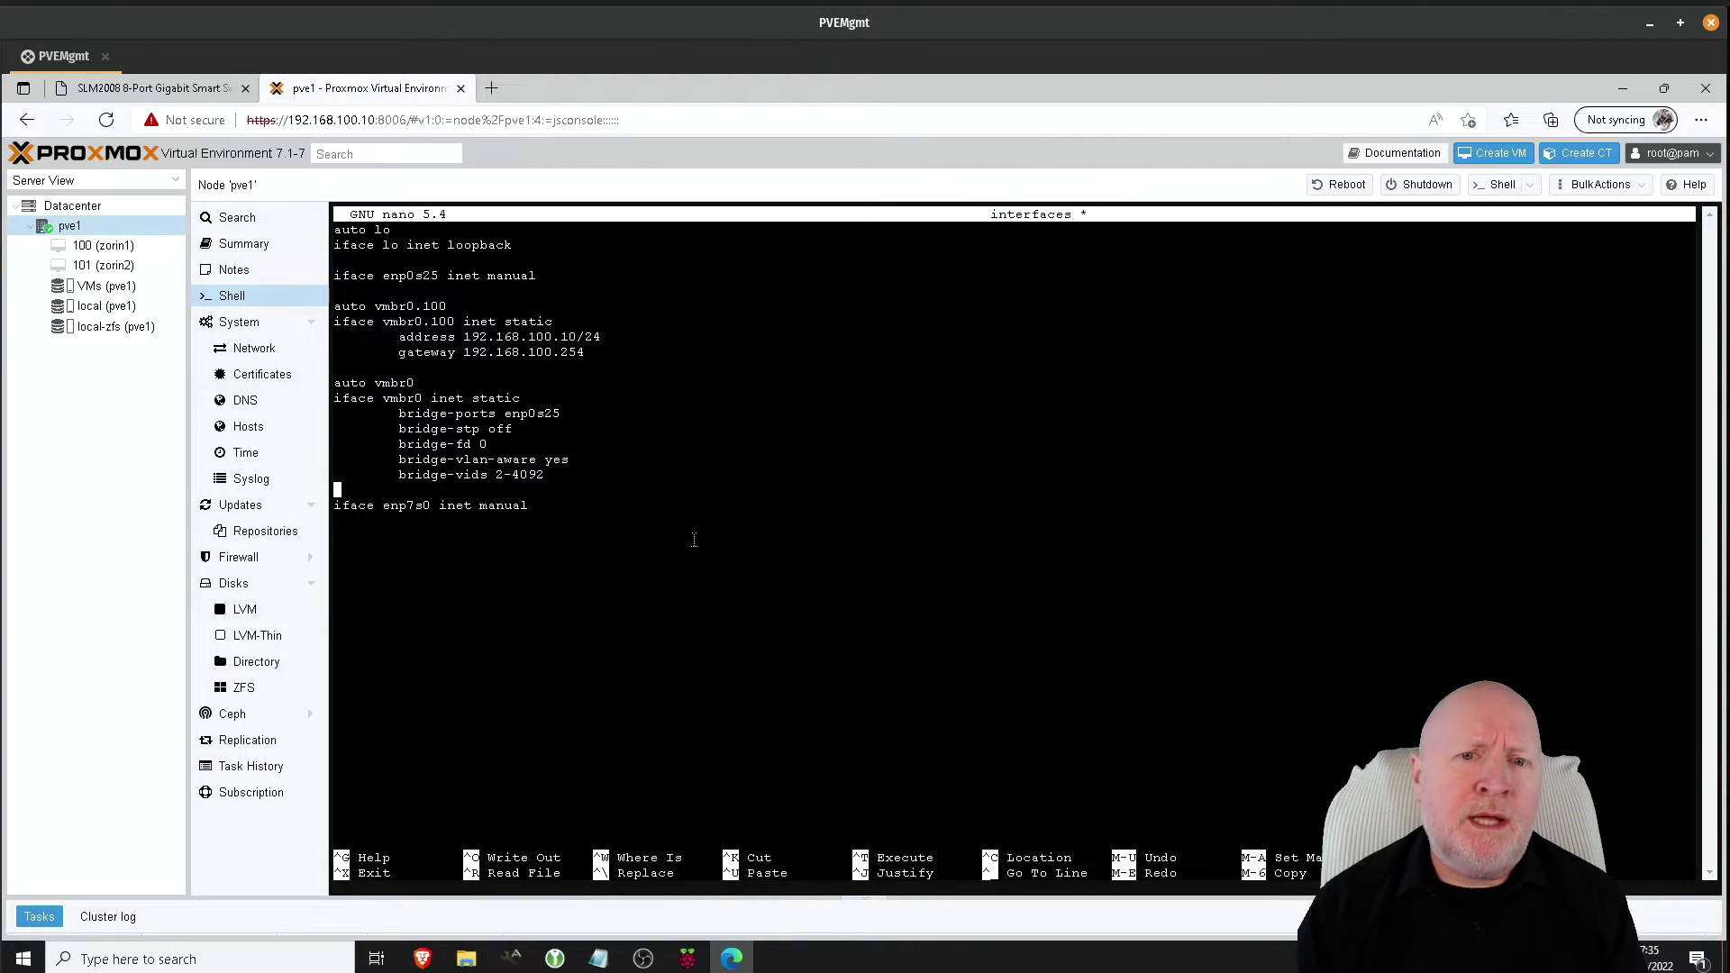
key(Up)
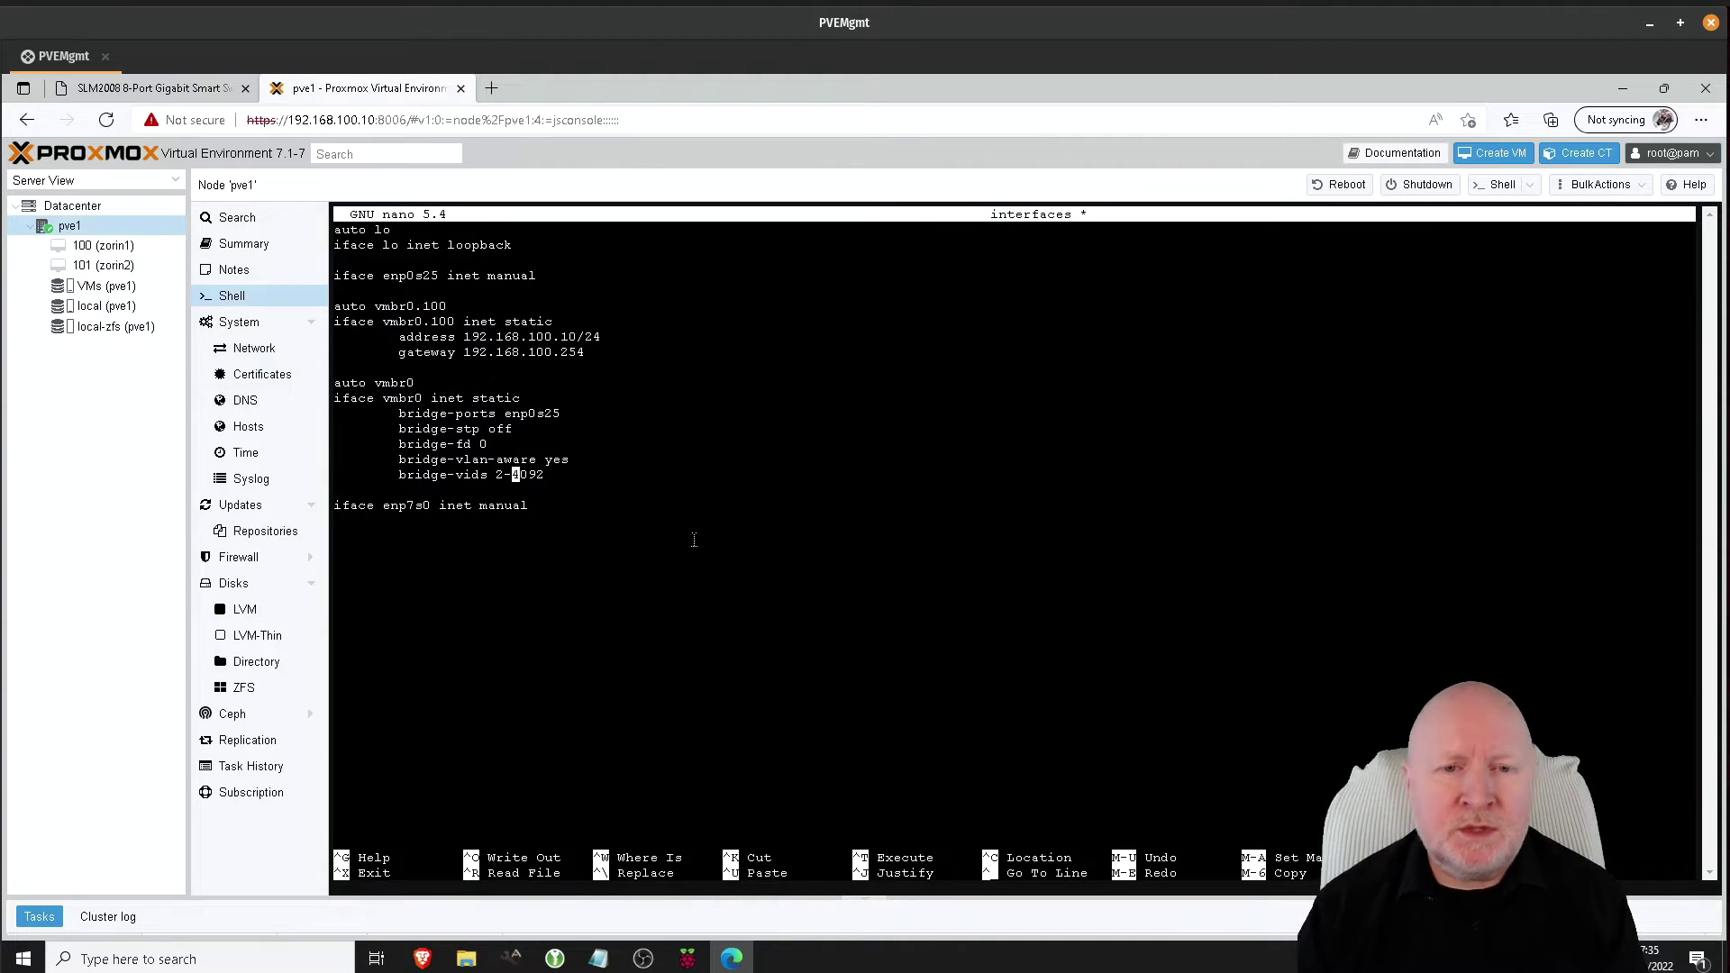
Save the edited interfaces file under its existing name and exit nano.
key(Right)
key(Right)
key(Right)
key(Right)
key(Right)
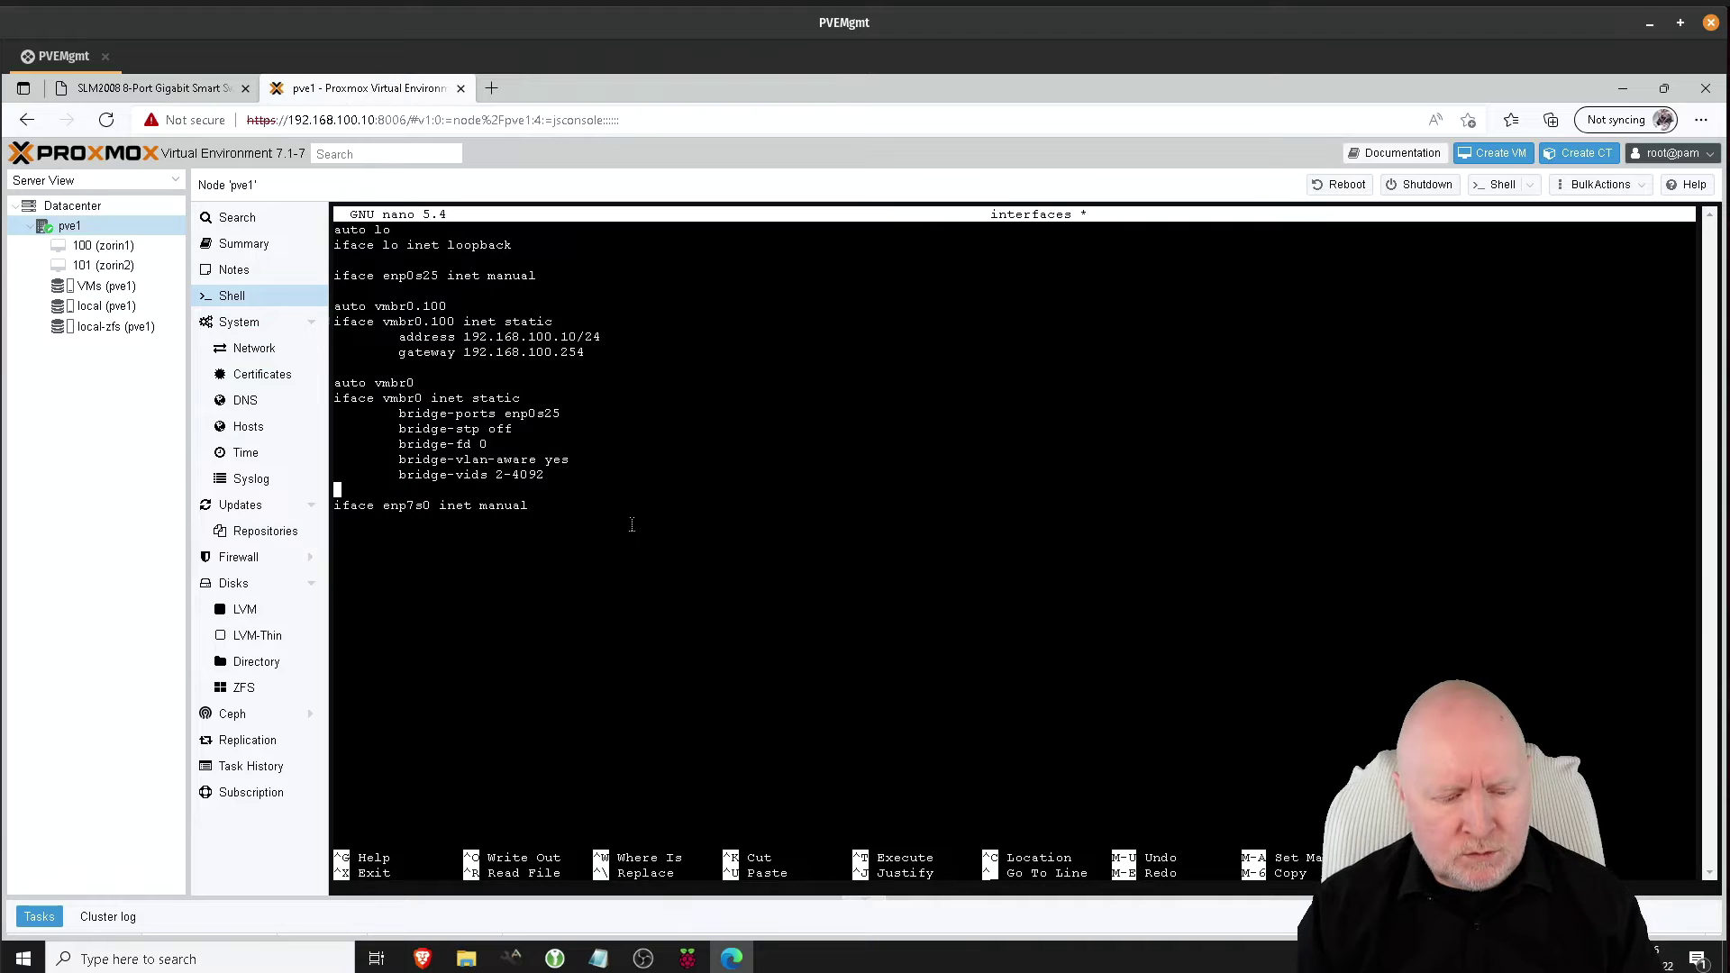
key(ctrl+x)
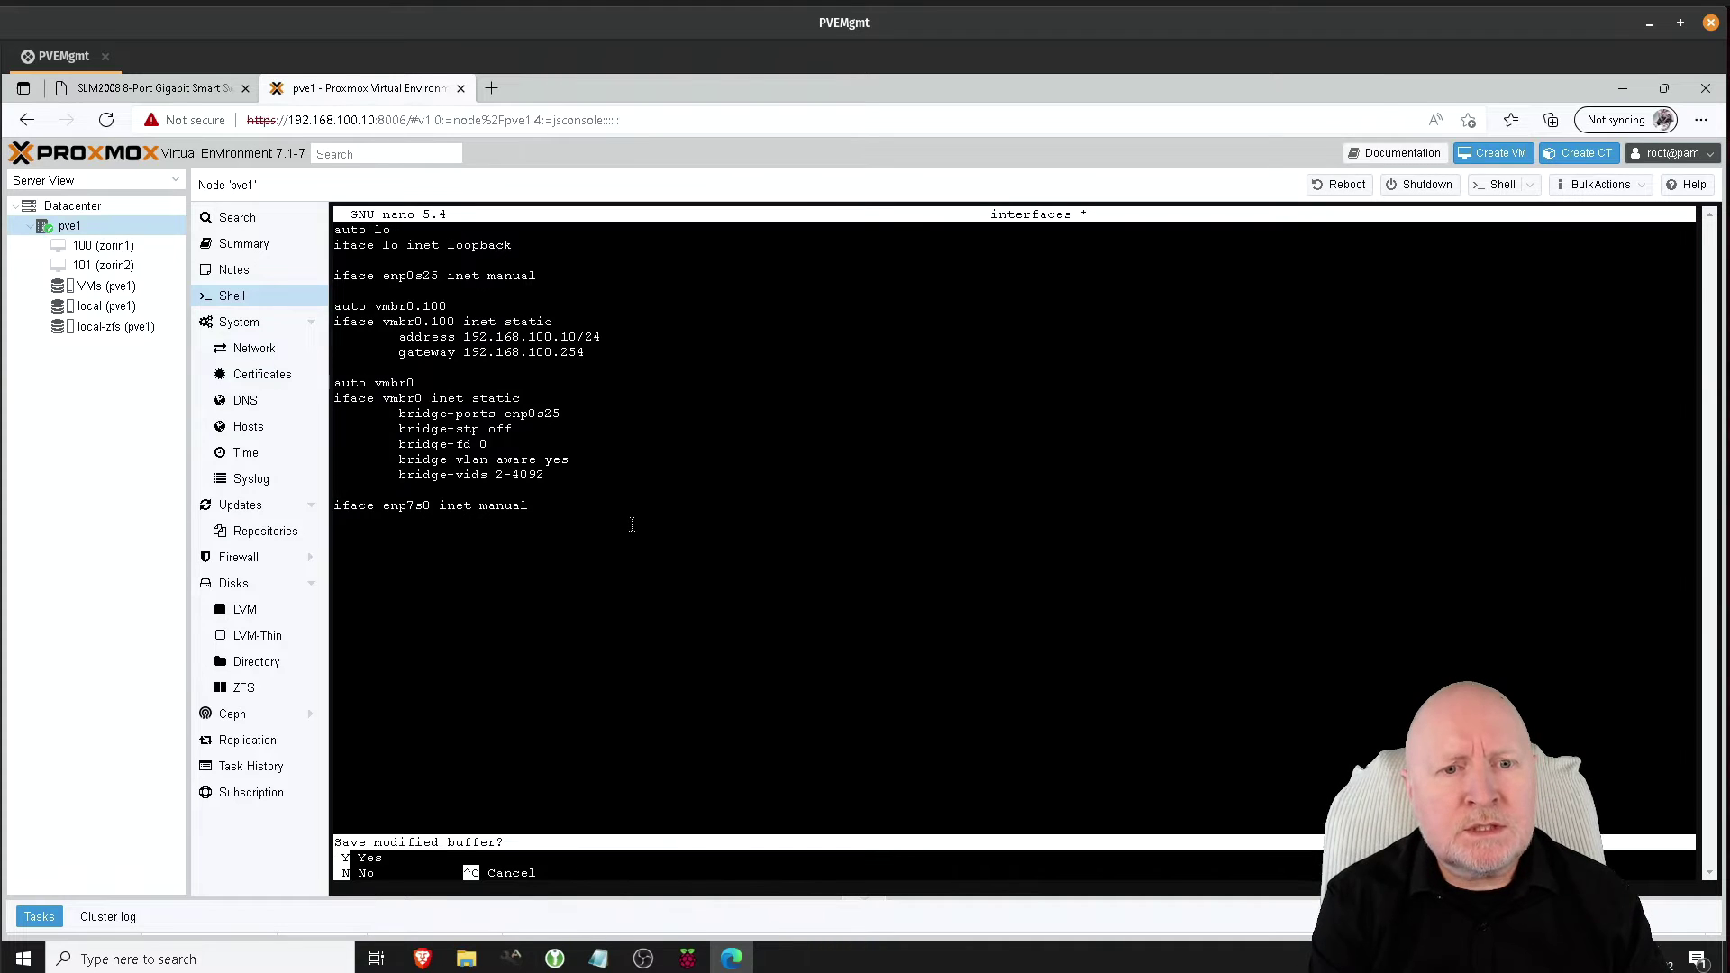
key(y)
key(Return)
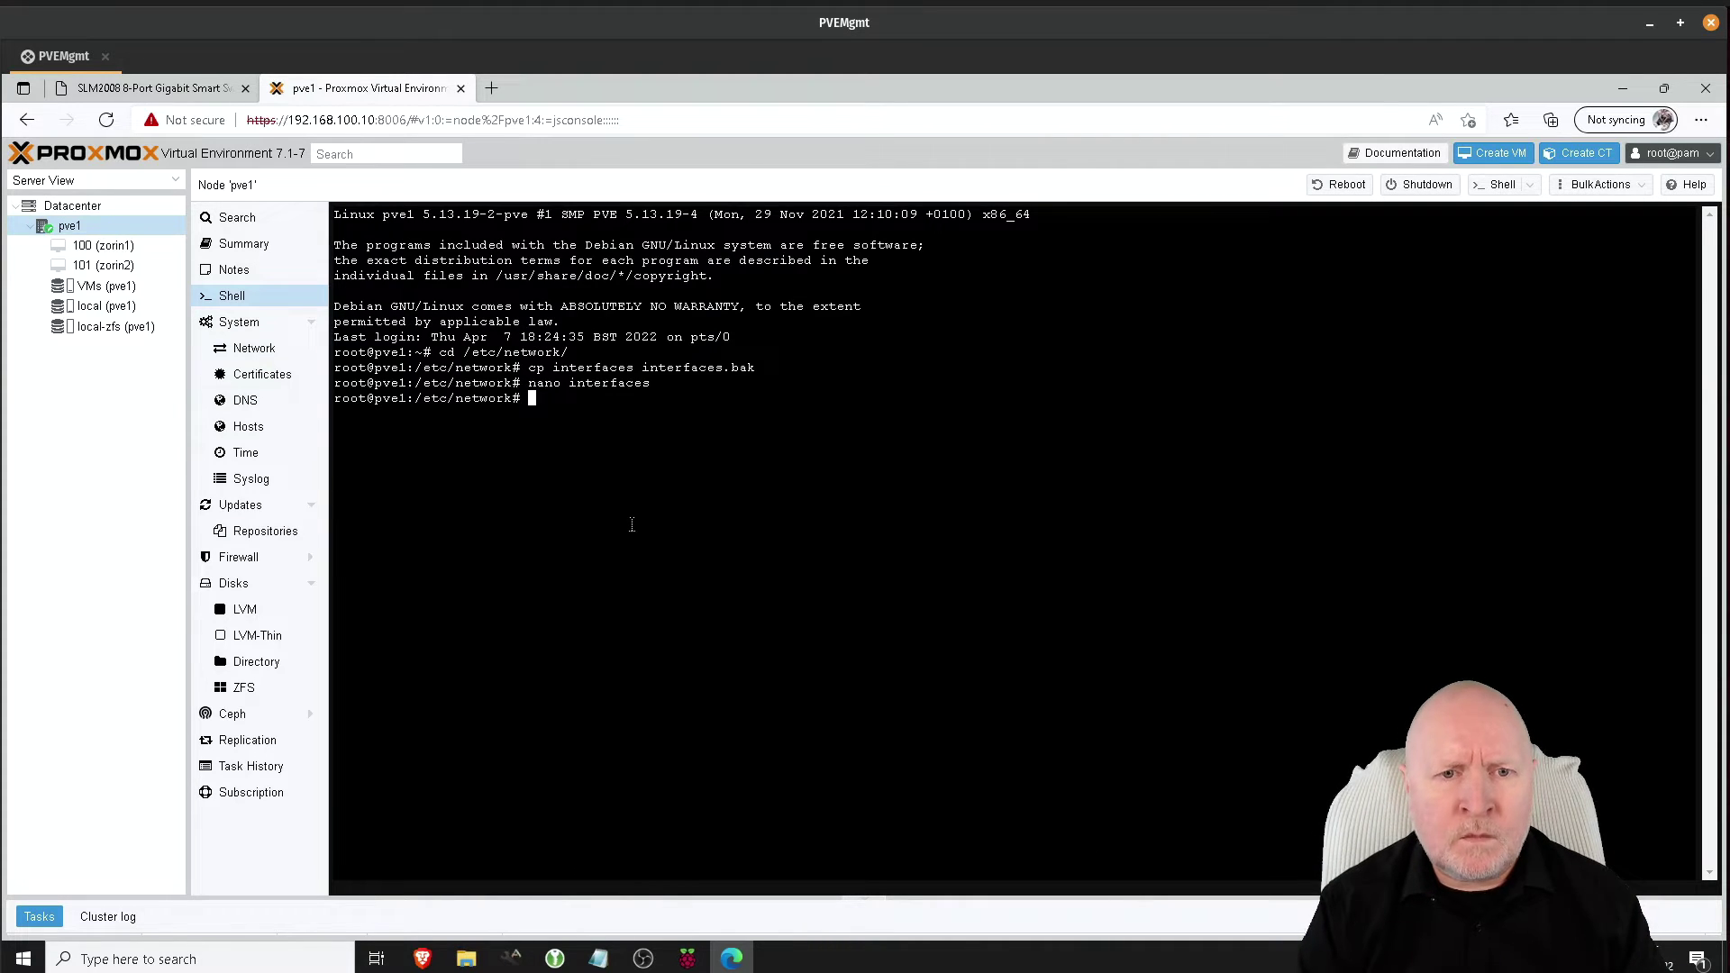
Open the summary of node pve1 and reboot the node.
click(132, 226)
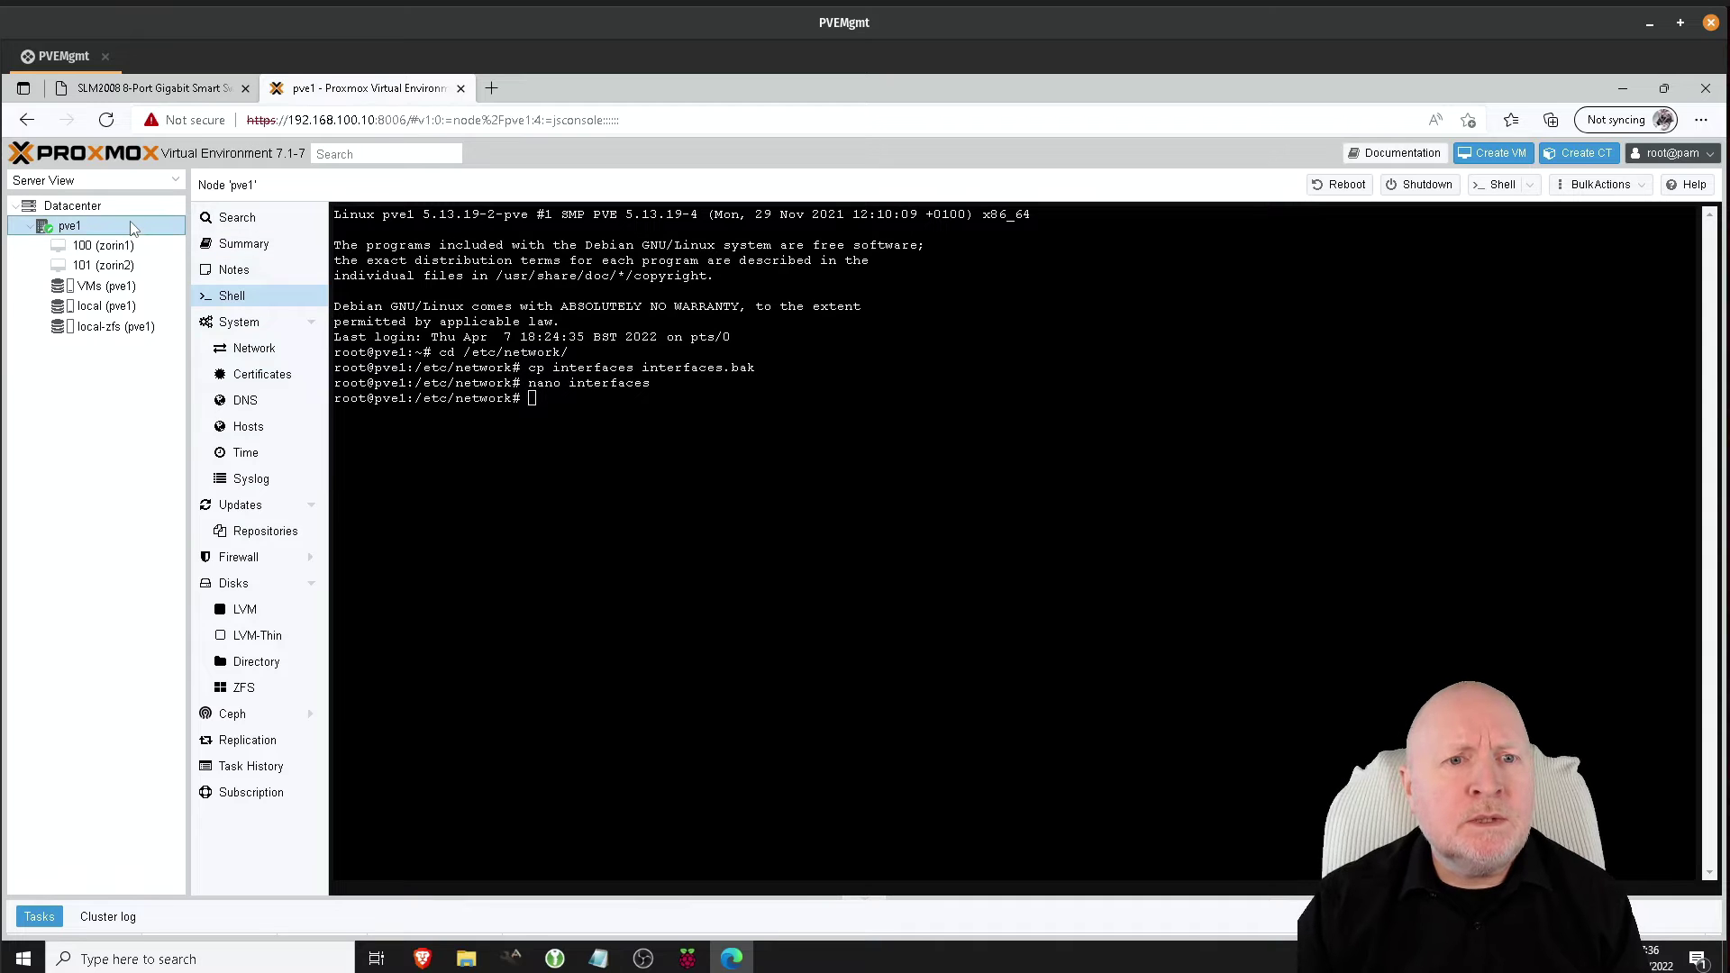
click(241, 245)
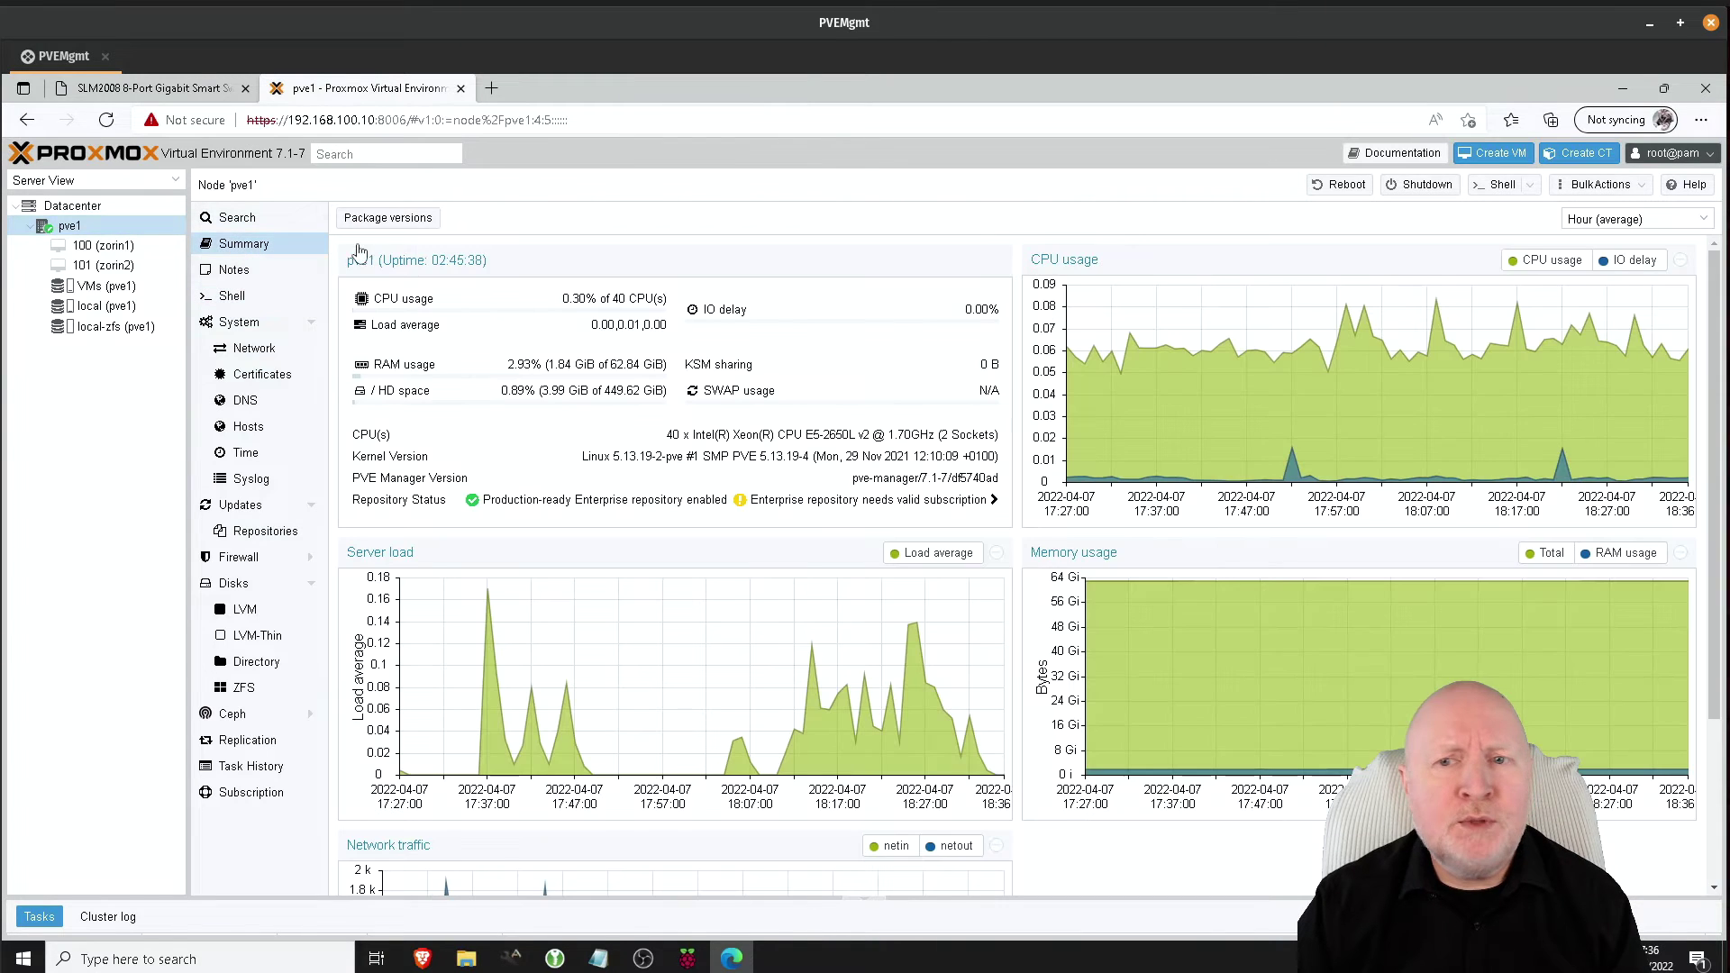
click(1351, 185)
click(842, 579)
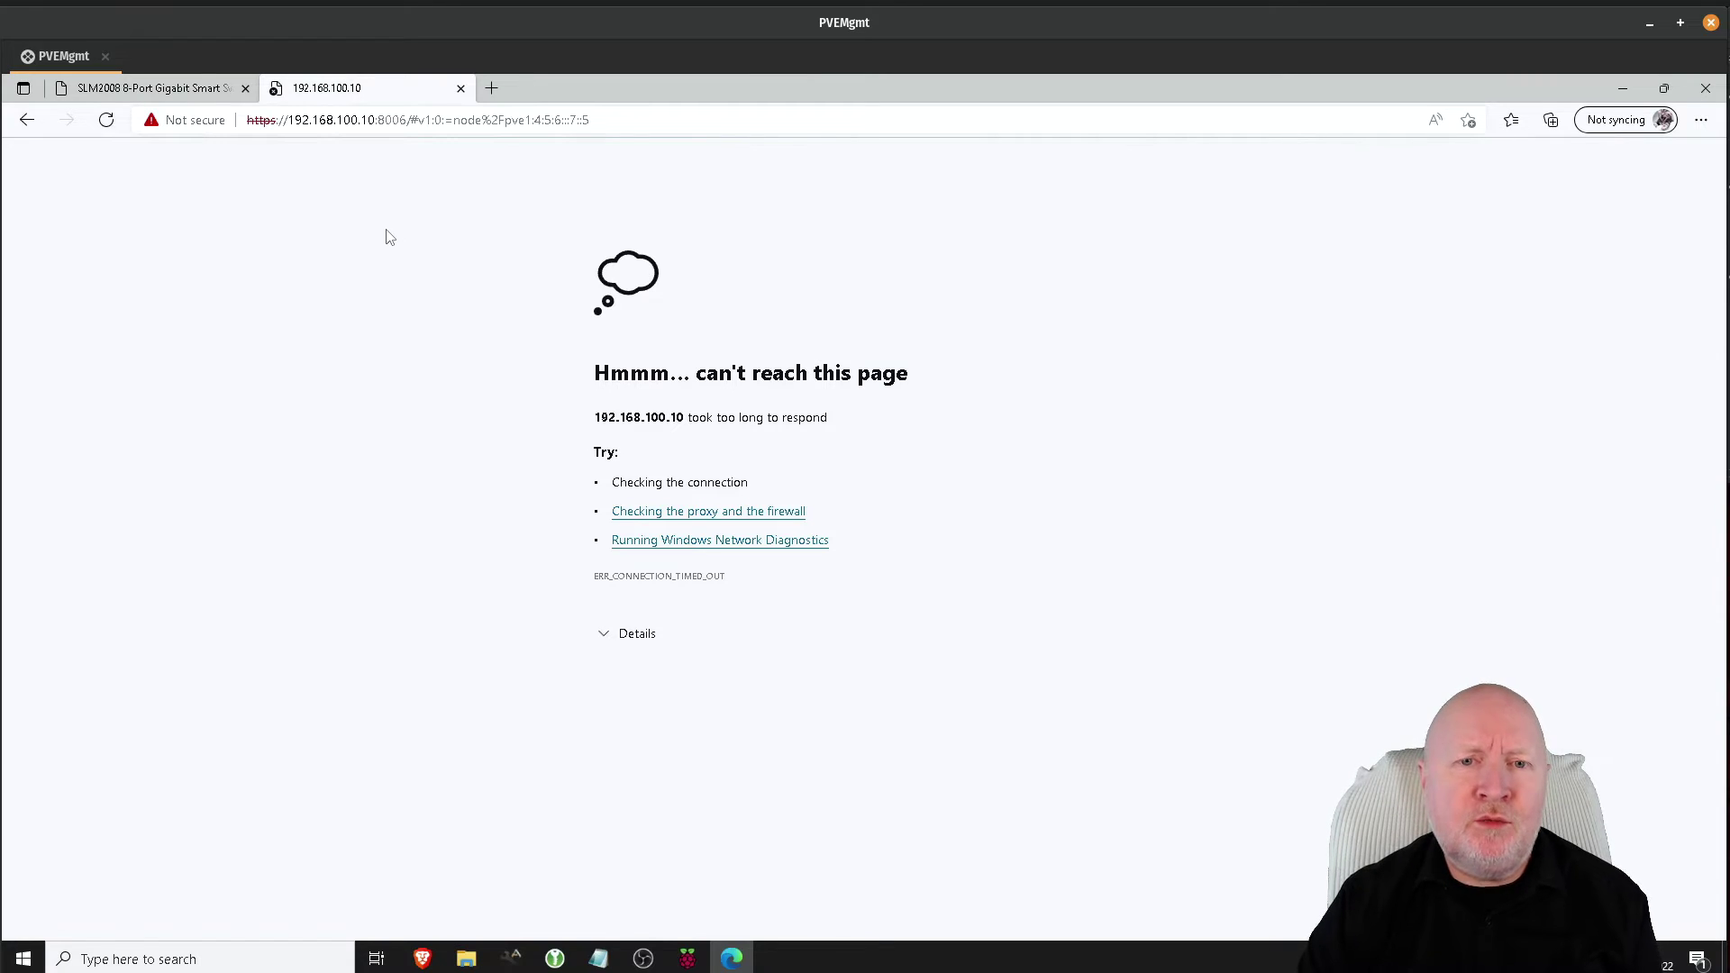
In the Cisco switch's VLAN port settings, set port 1 to PVID 4093, Tagged Only frames and Tx Force Untag disabled.
click(169, 93)
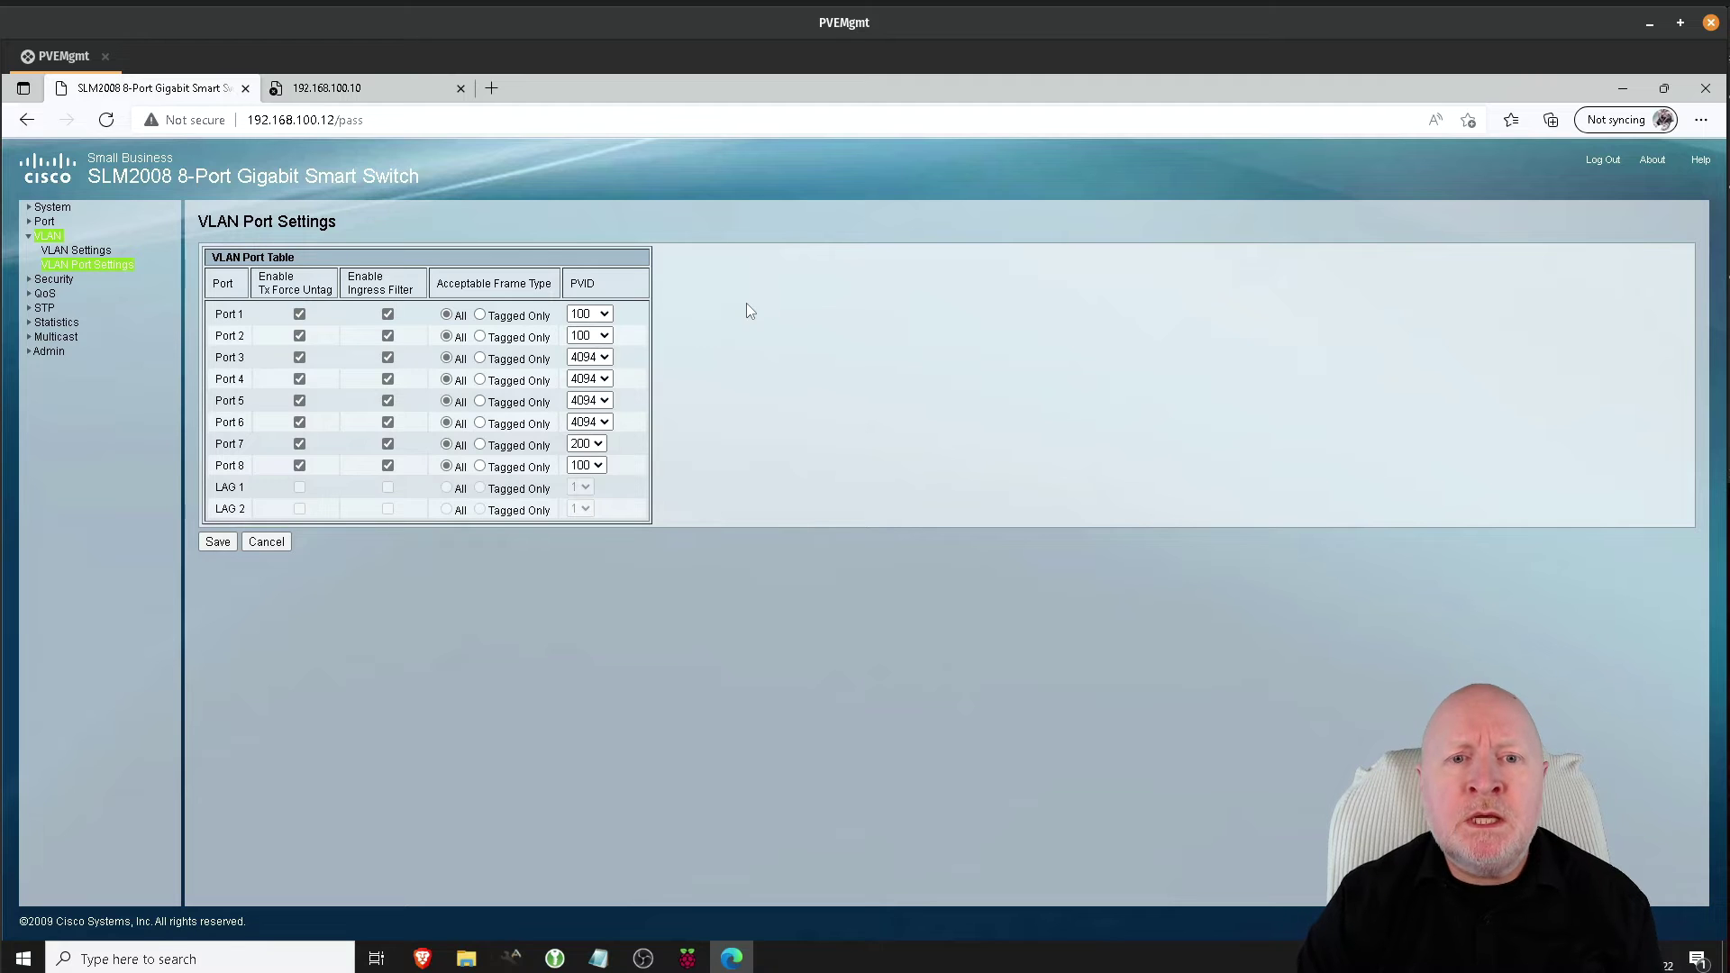
click(604, 314)
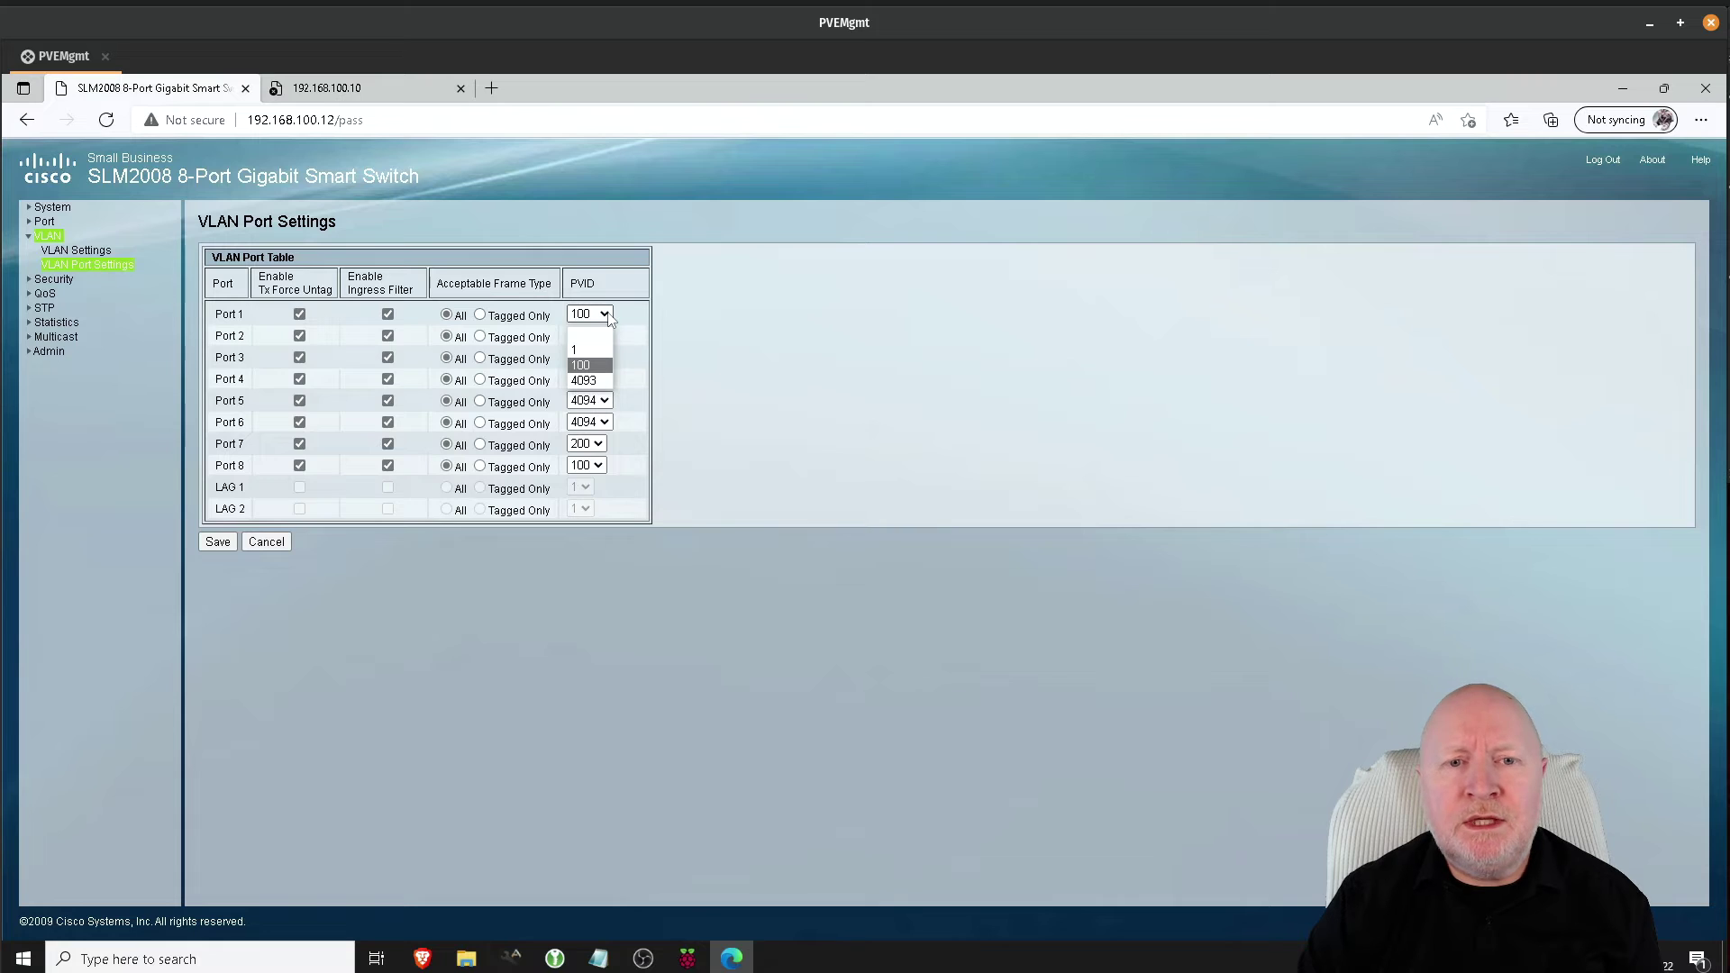
click(592, 381)
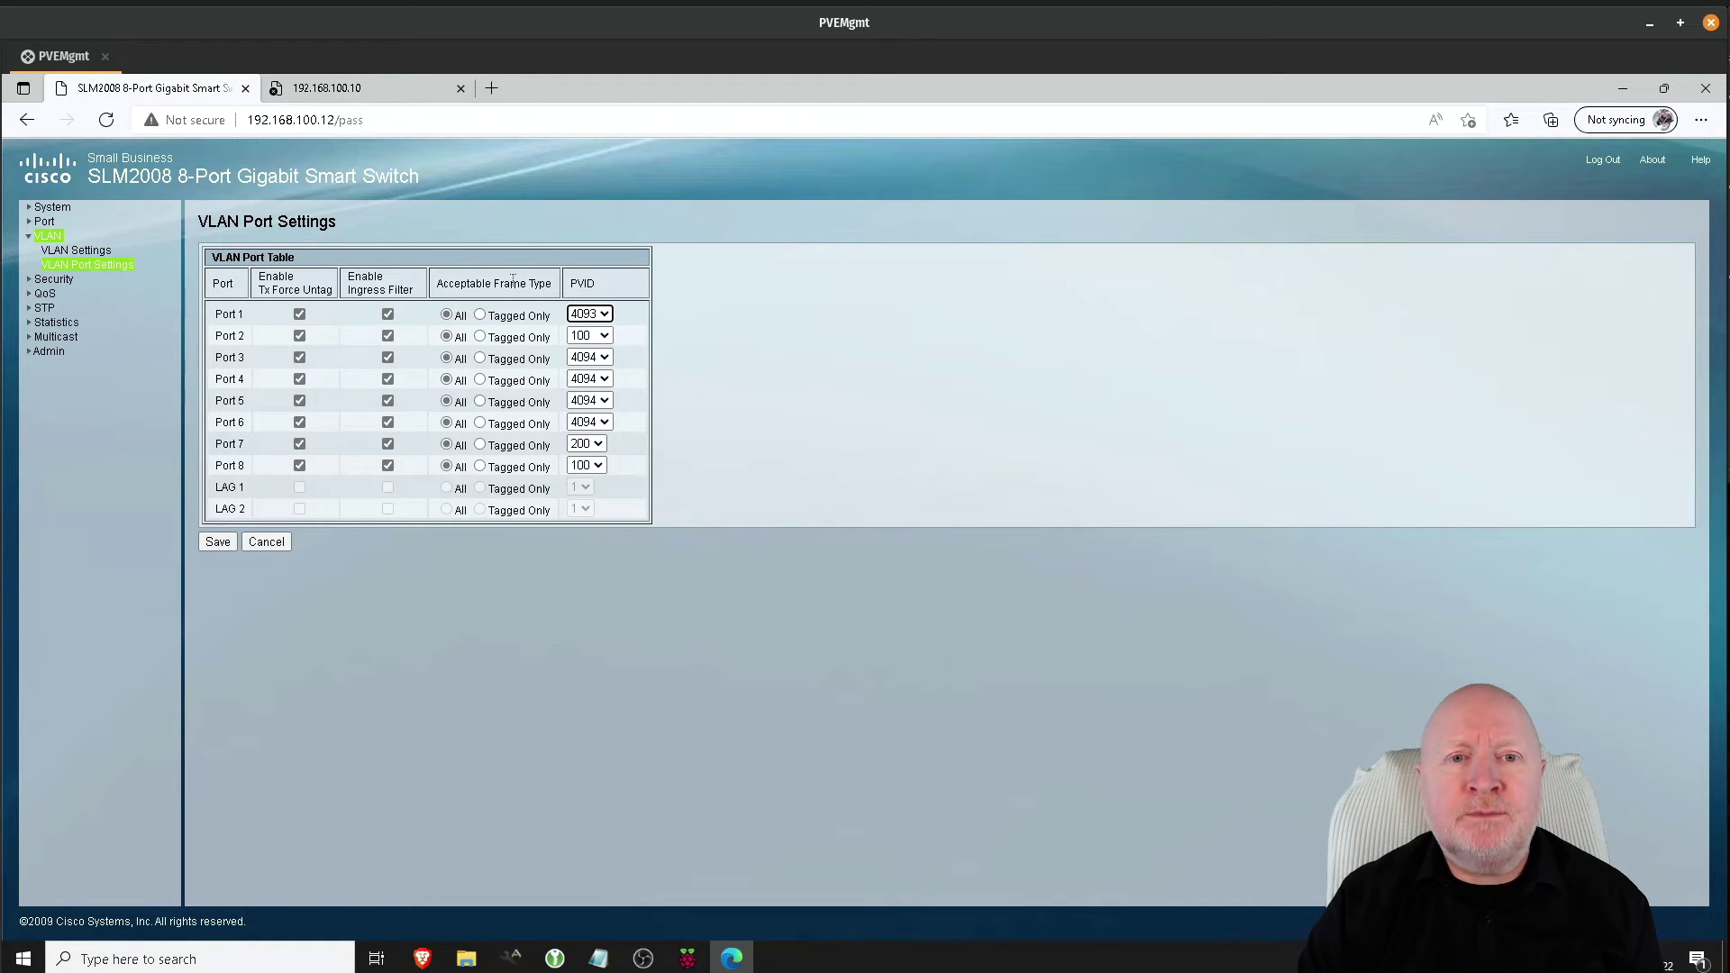
click(481, 315)
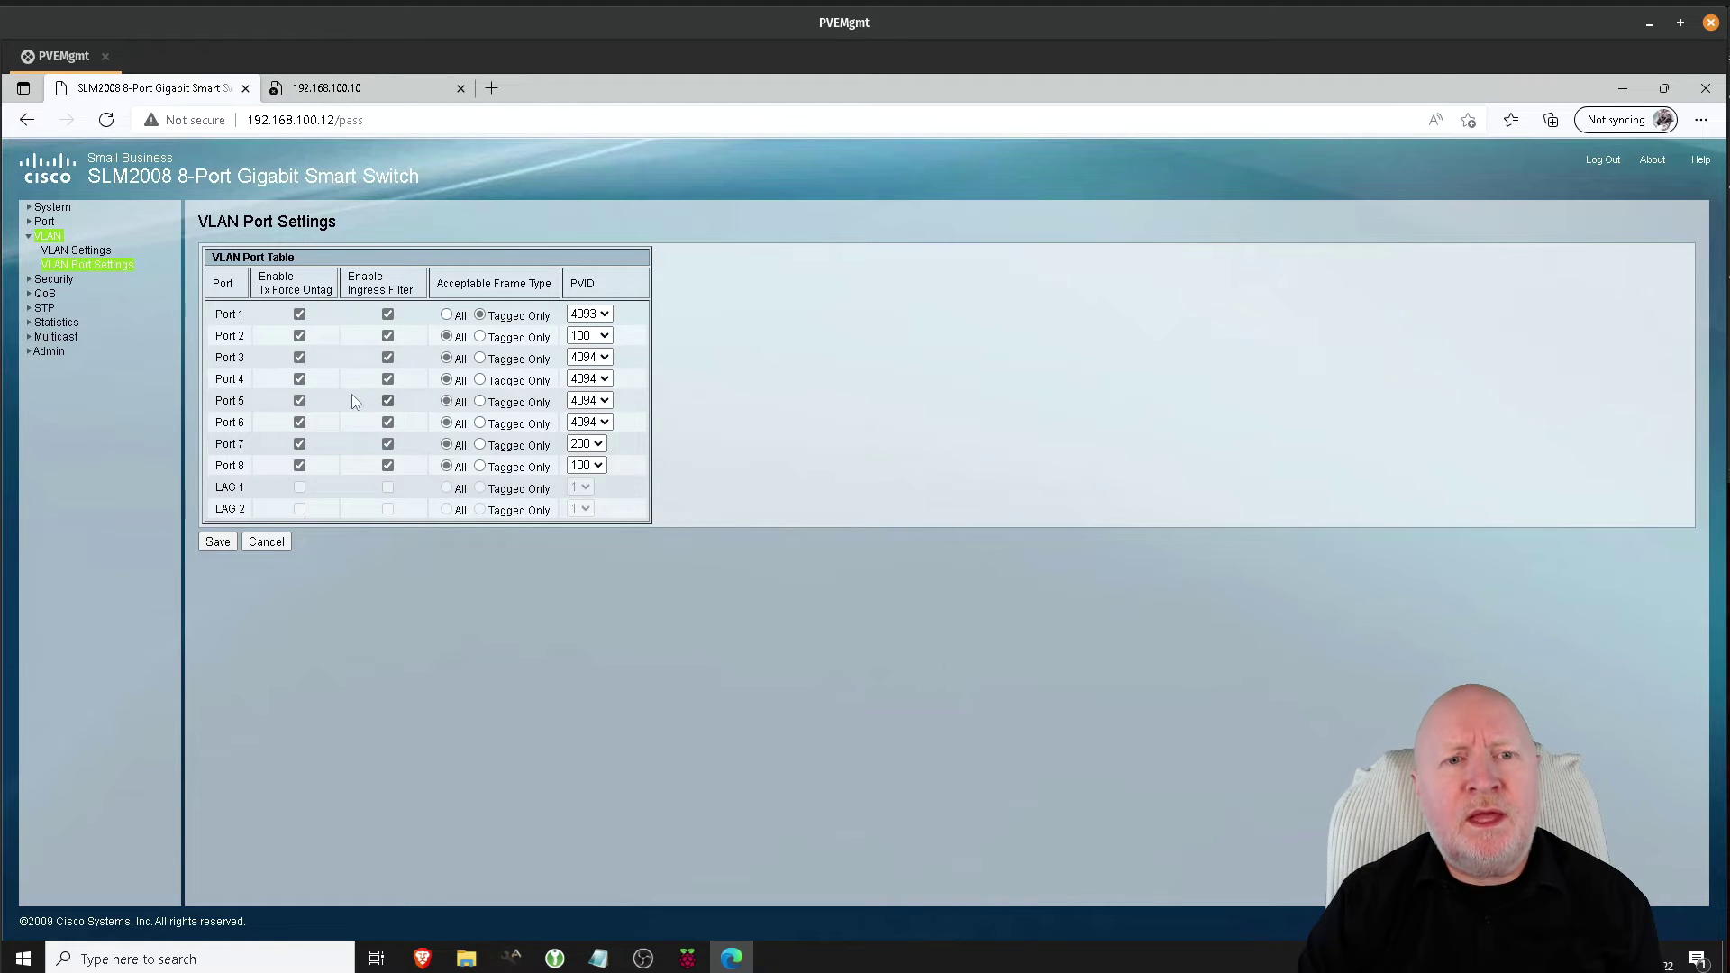
click(300, 314)
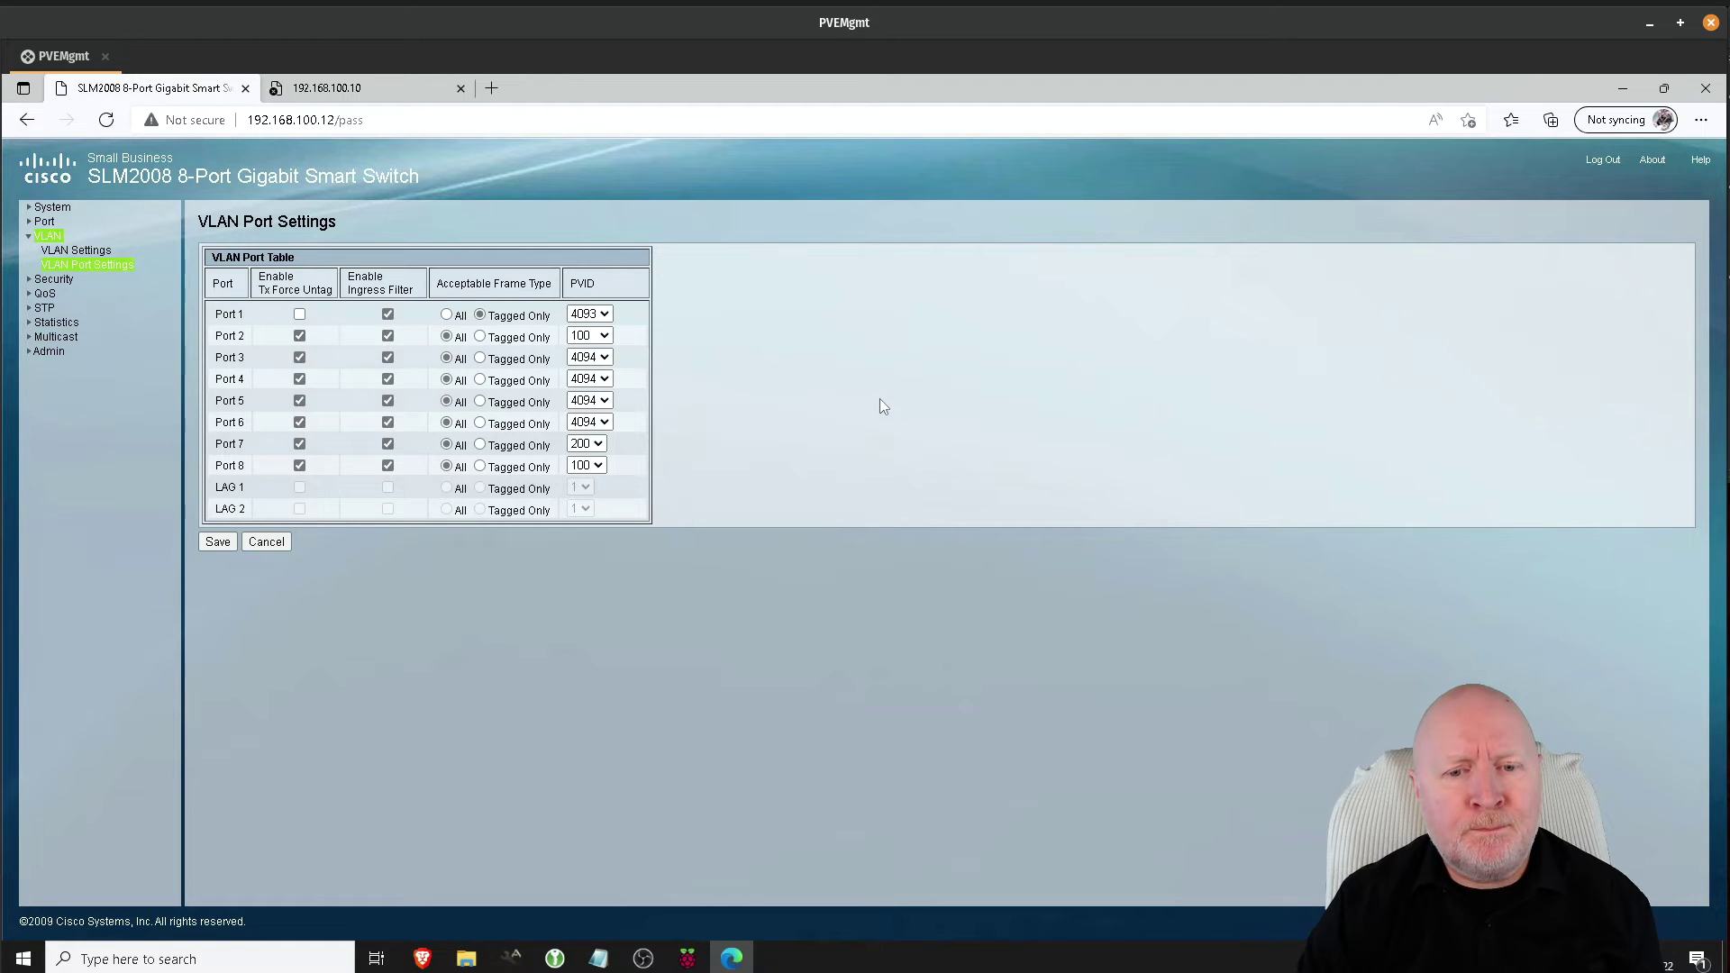
Retry loading the Proxmox page and ping 192.168.100.10 from a Windows Command Prompt.
click(352, 90)
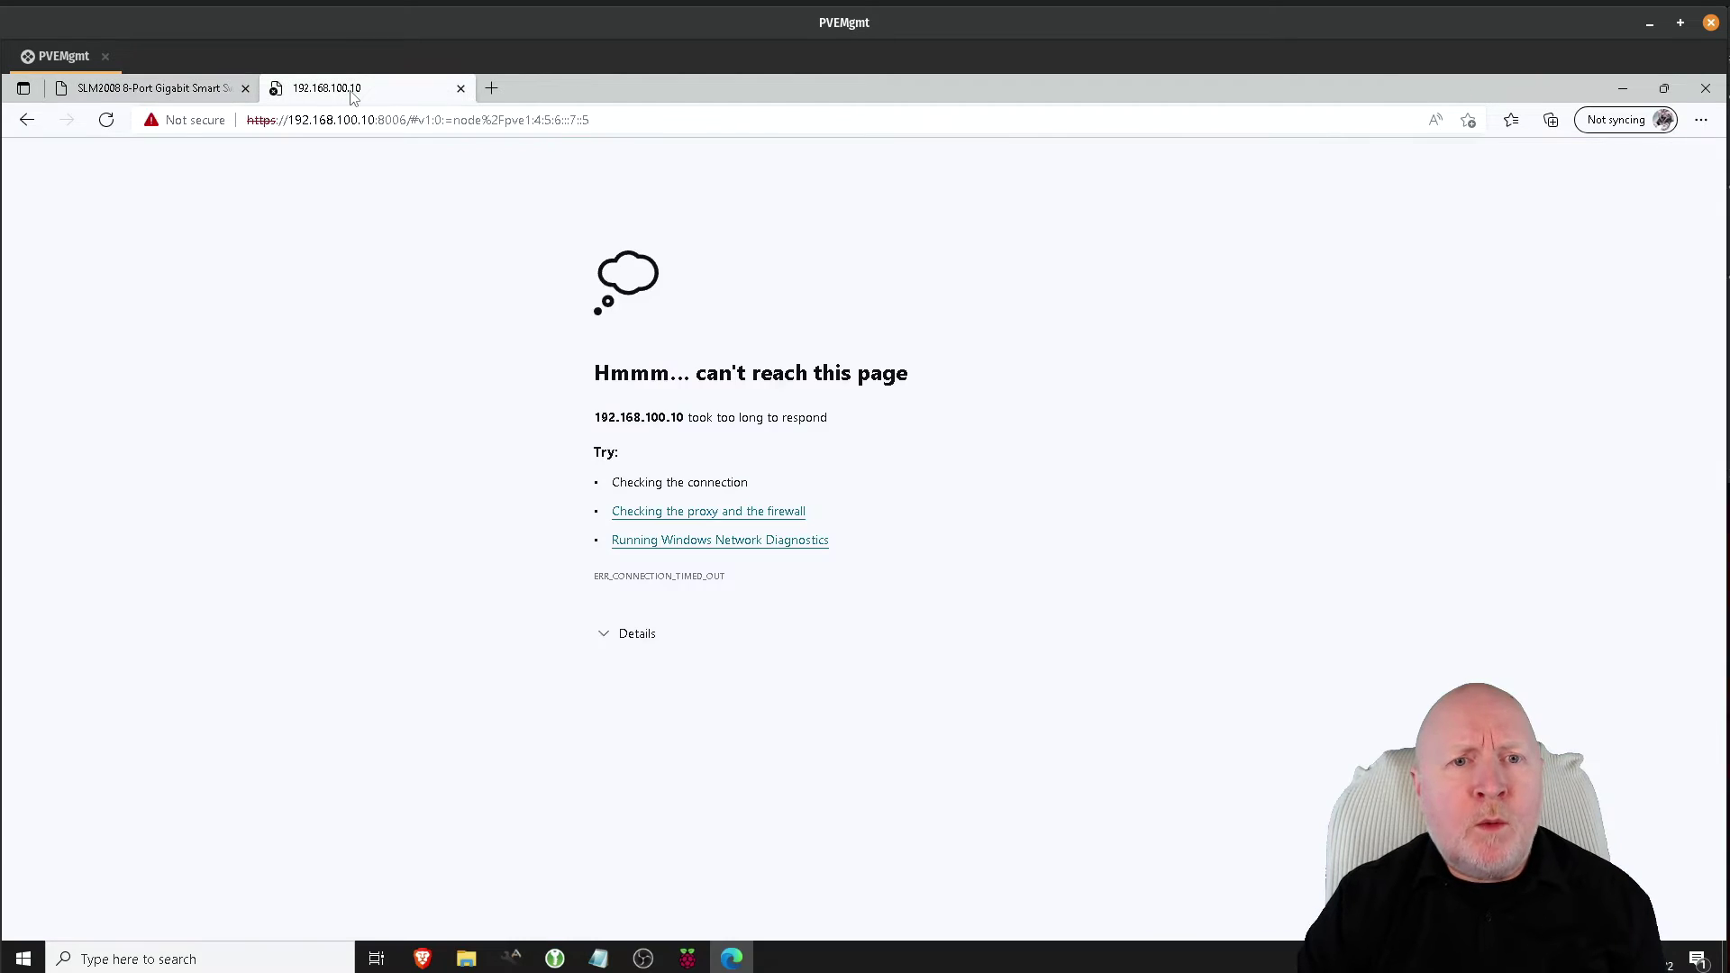
click(106, 120)
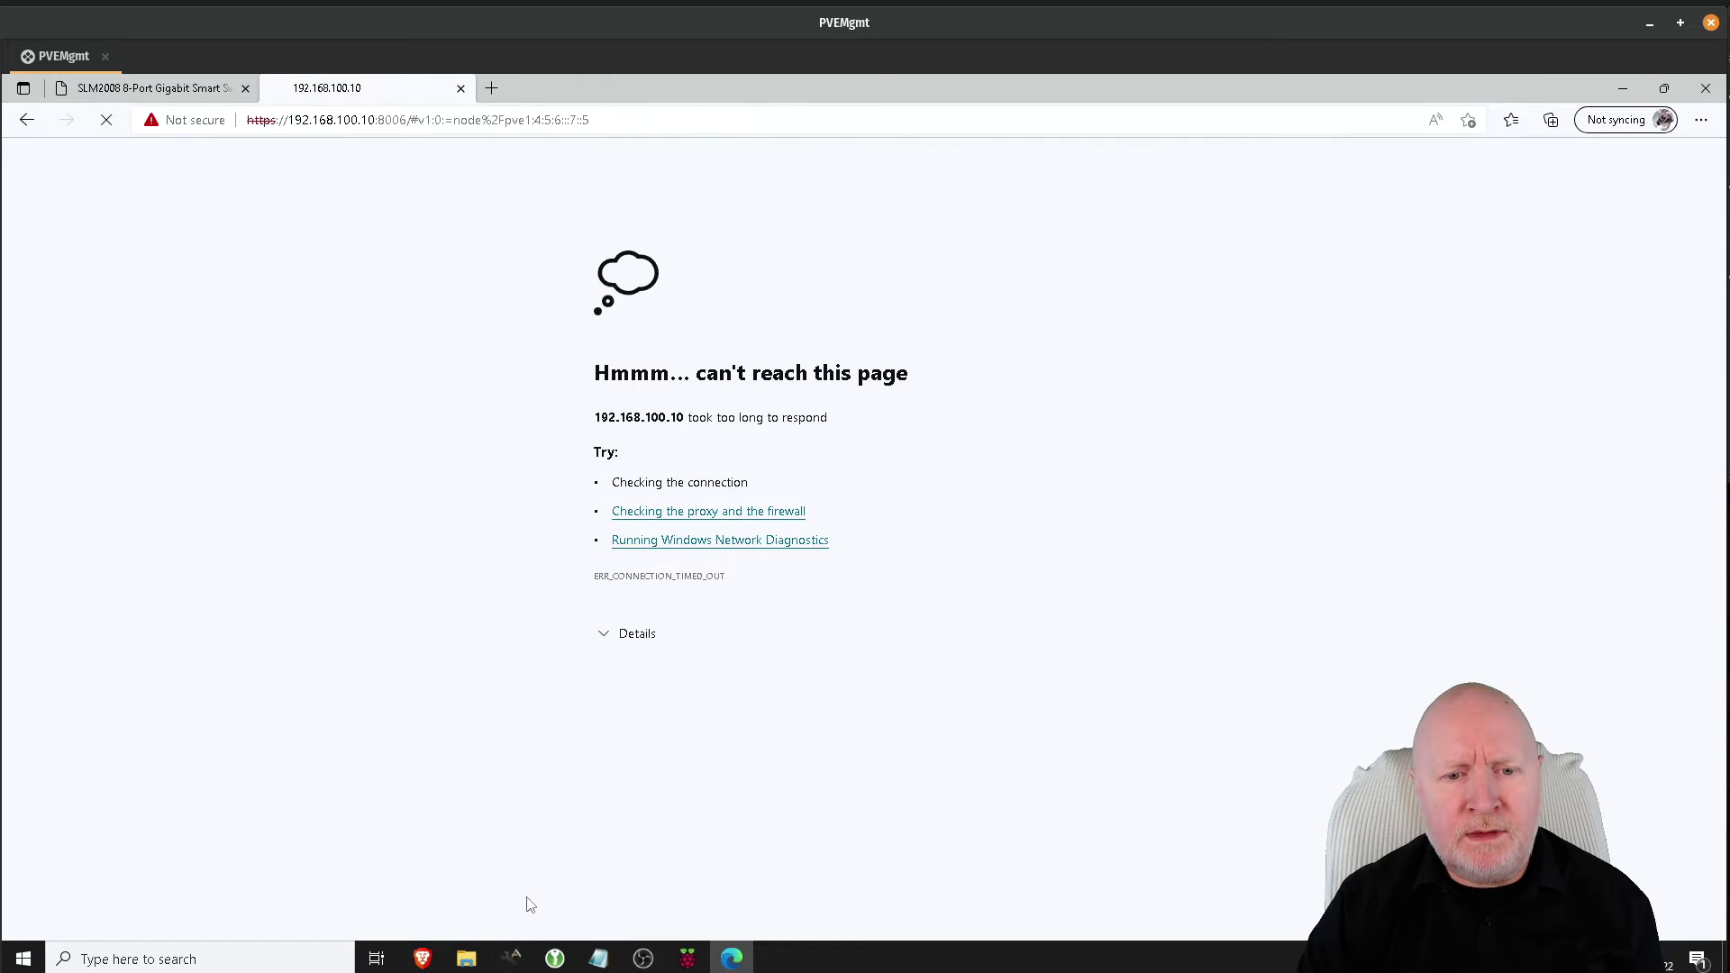
click(292, 952)
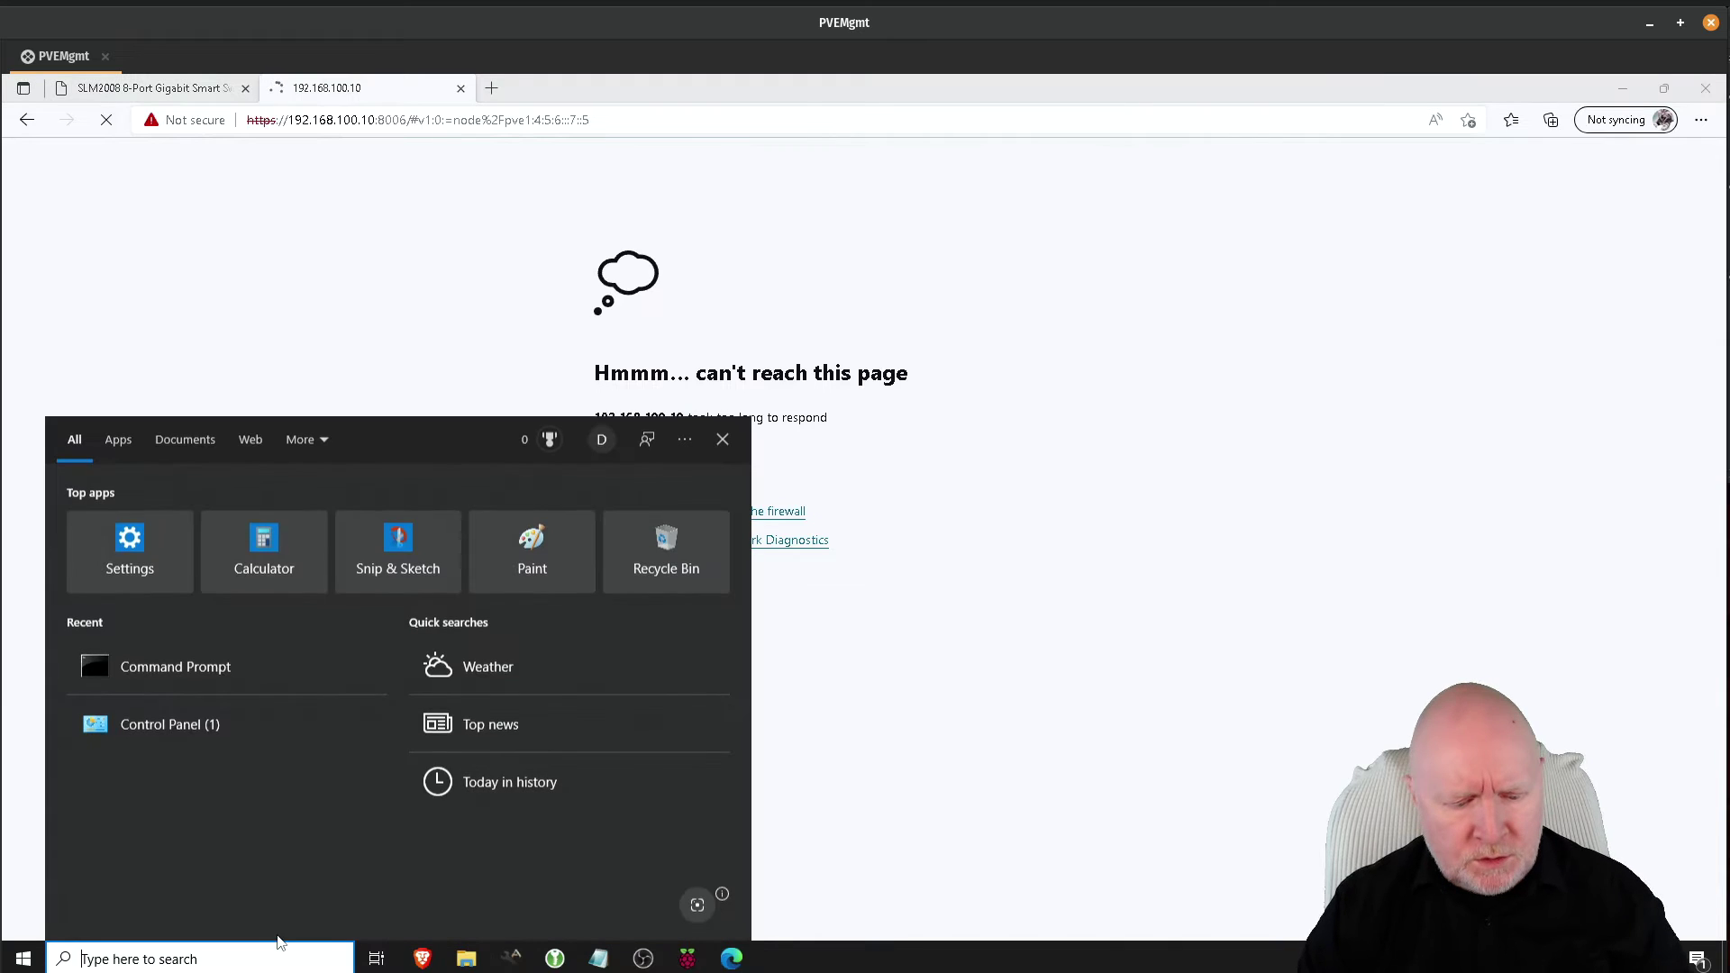
text(cmd)
key(Return)
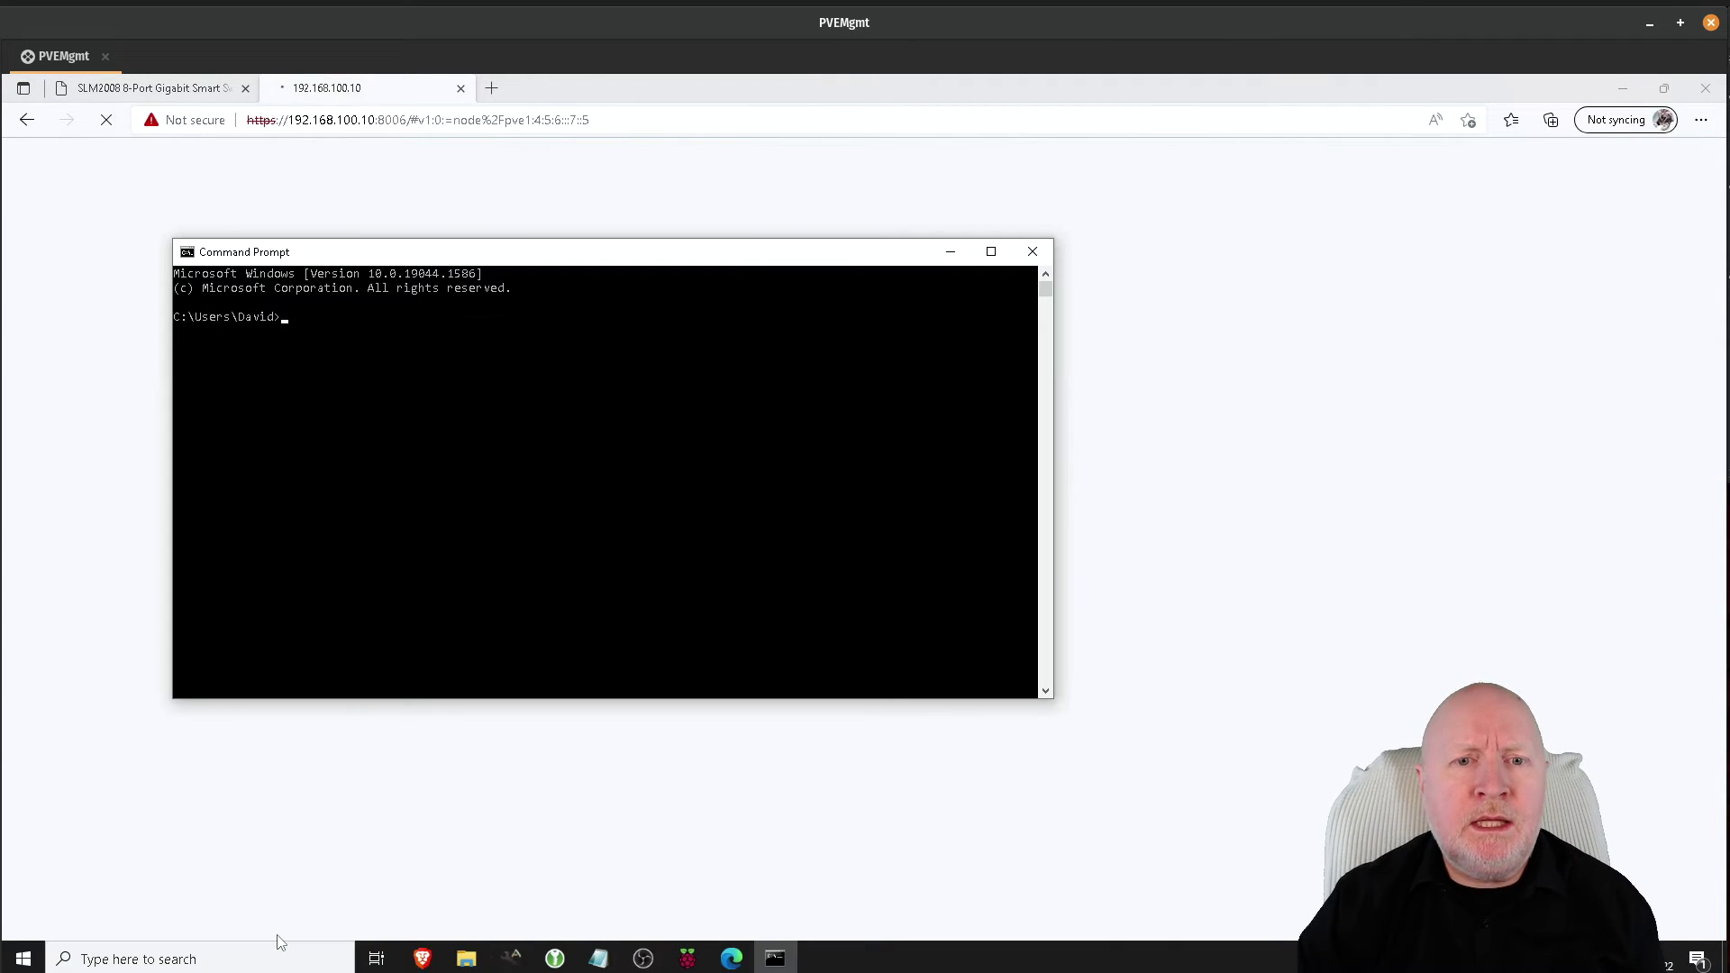
text(ping 192.)
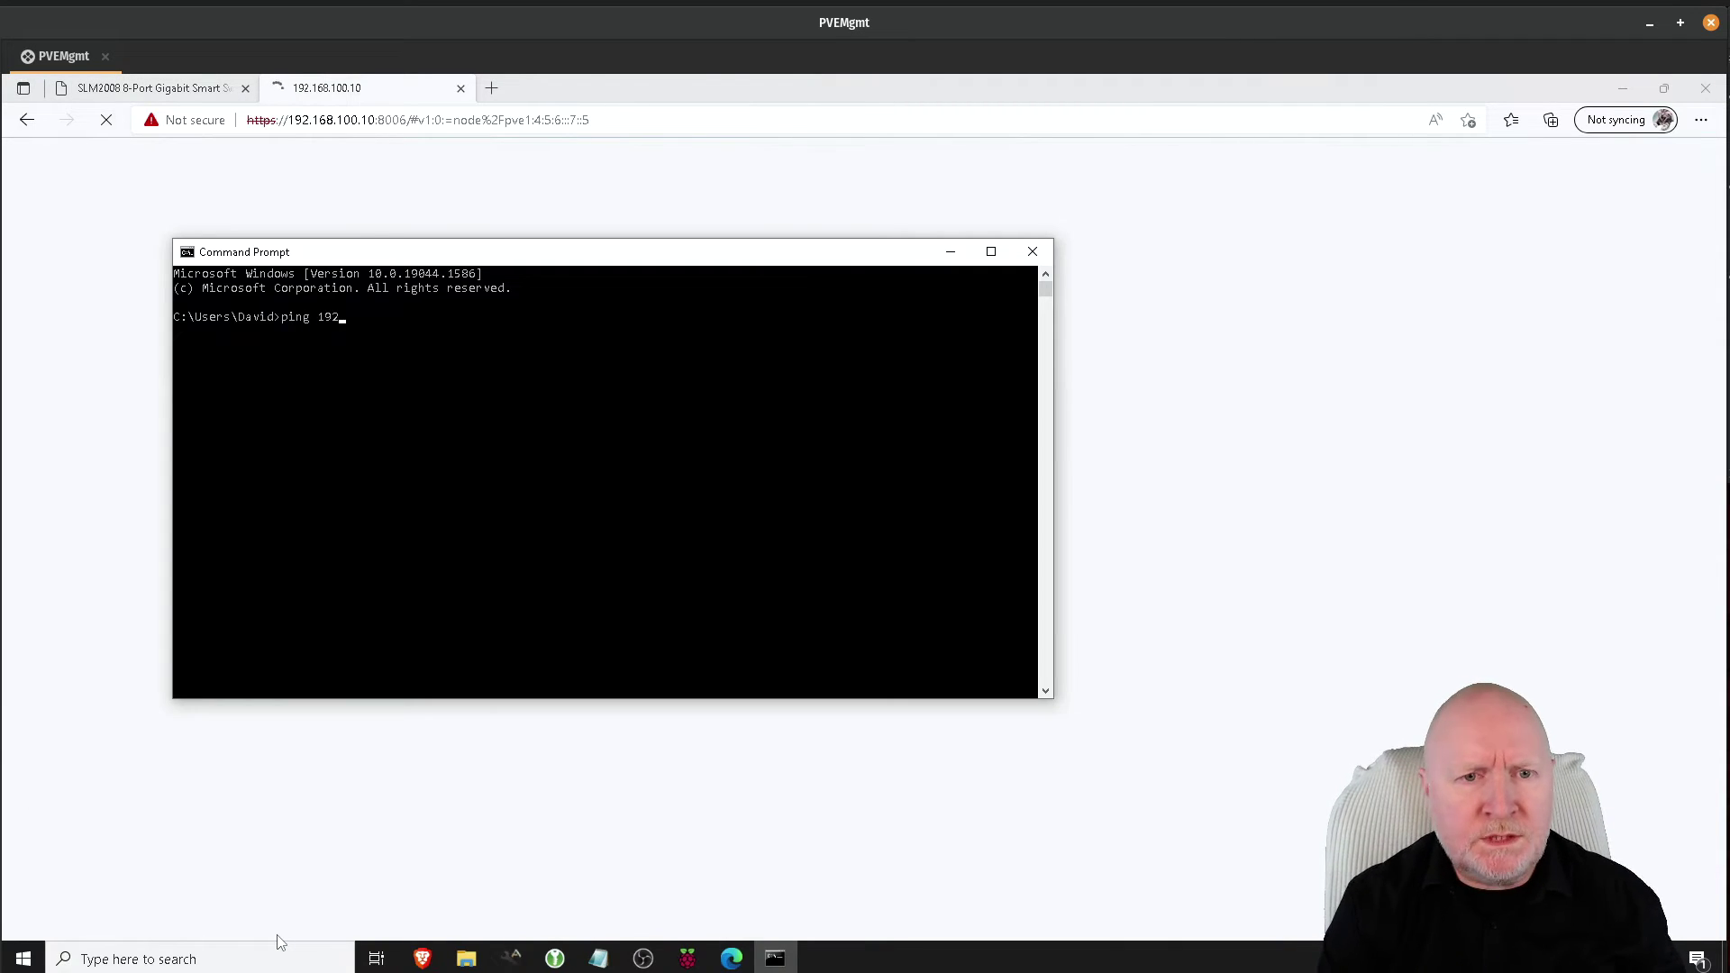
text(168.100.10)
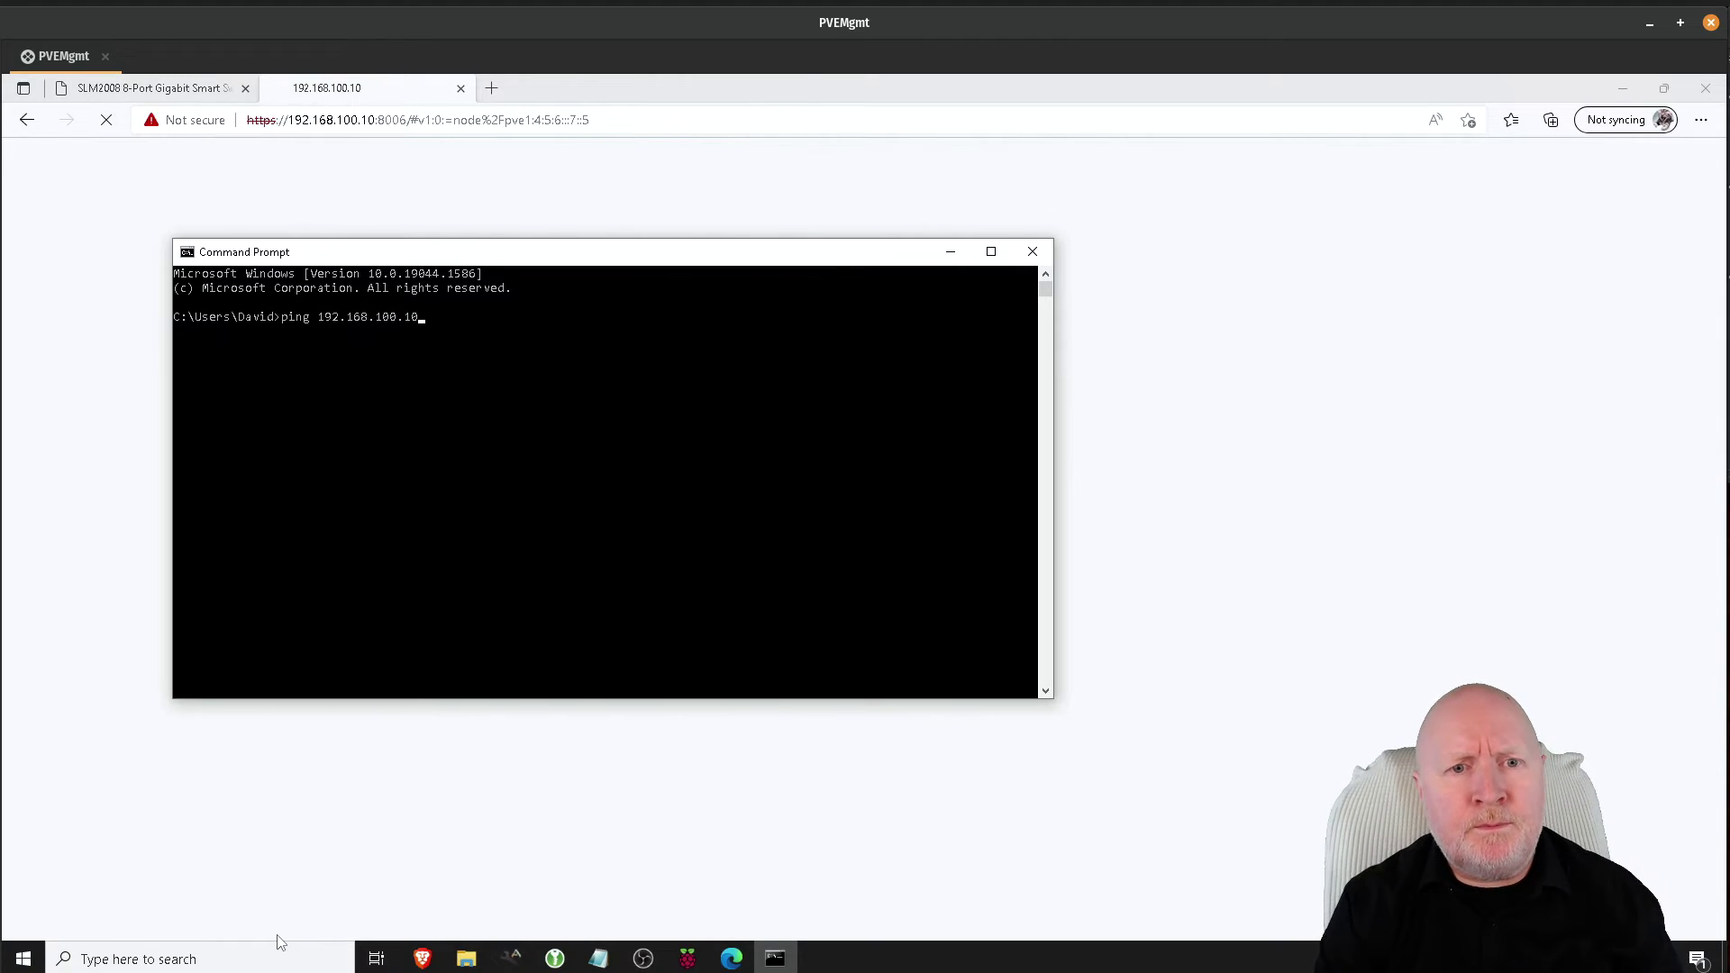
key(Return)
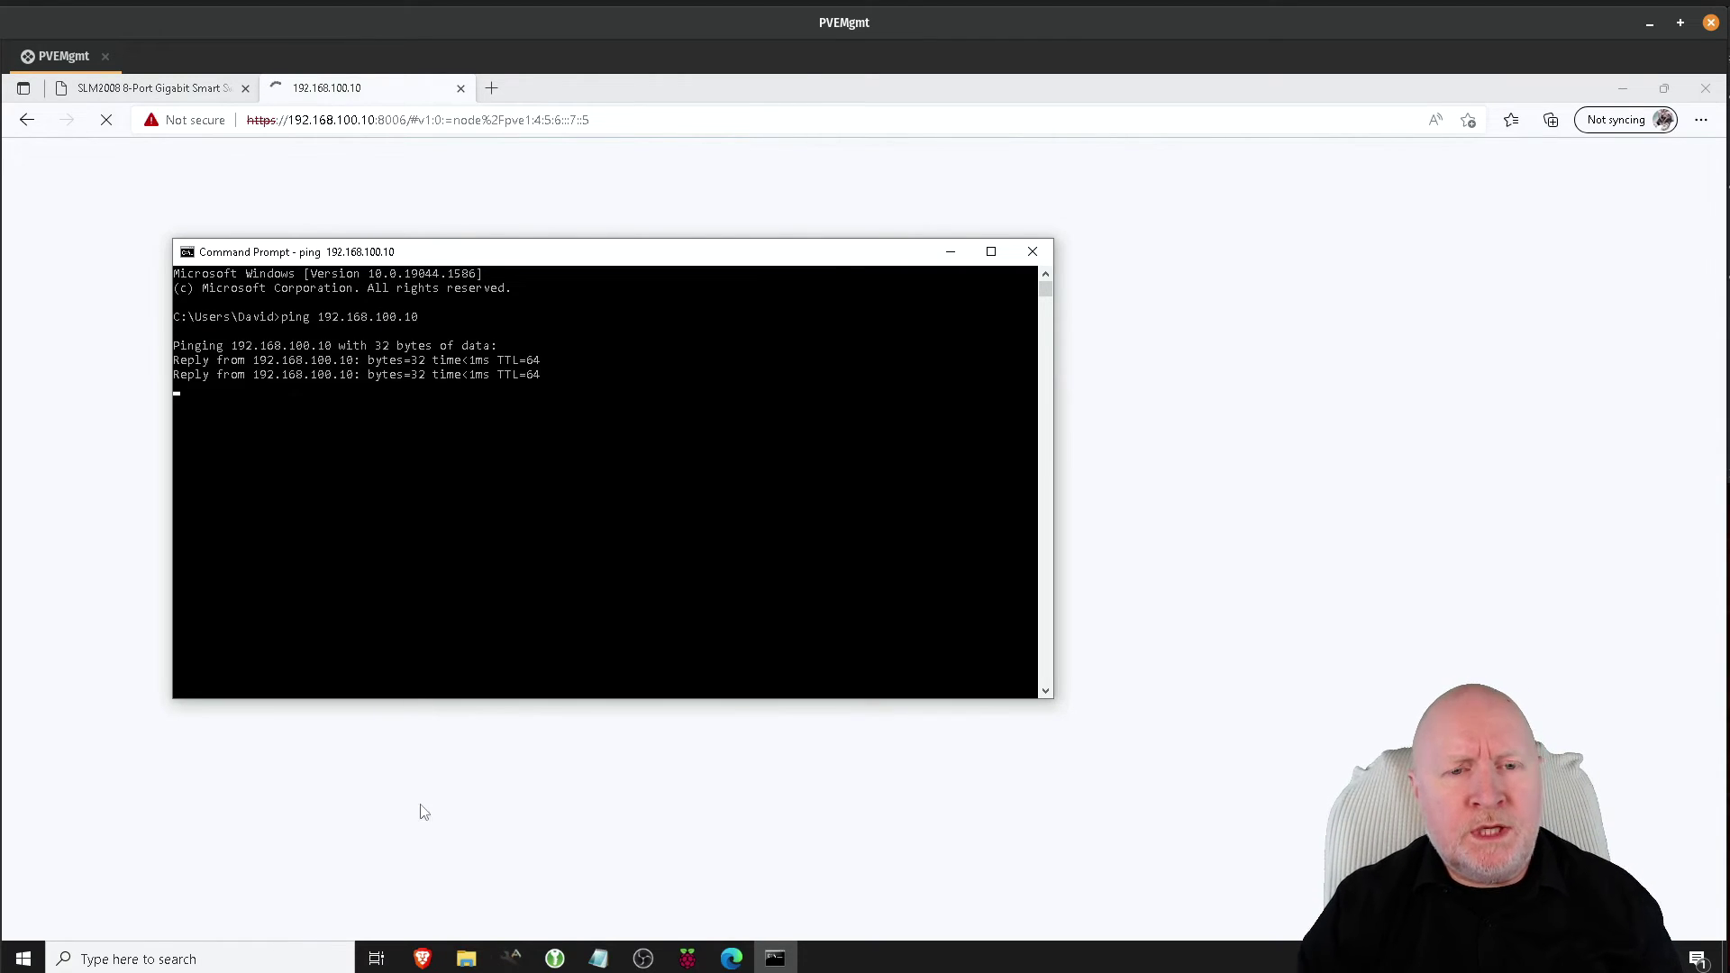
Reload the Proxmox web interface and check vmbr0 and vmbr0.100 in pve1's network configuration.
click(384, 92)
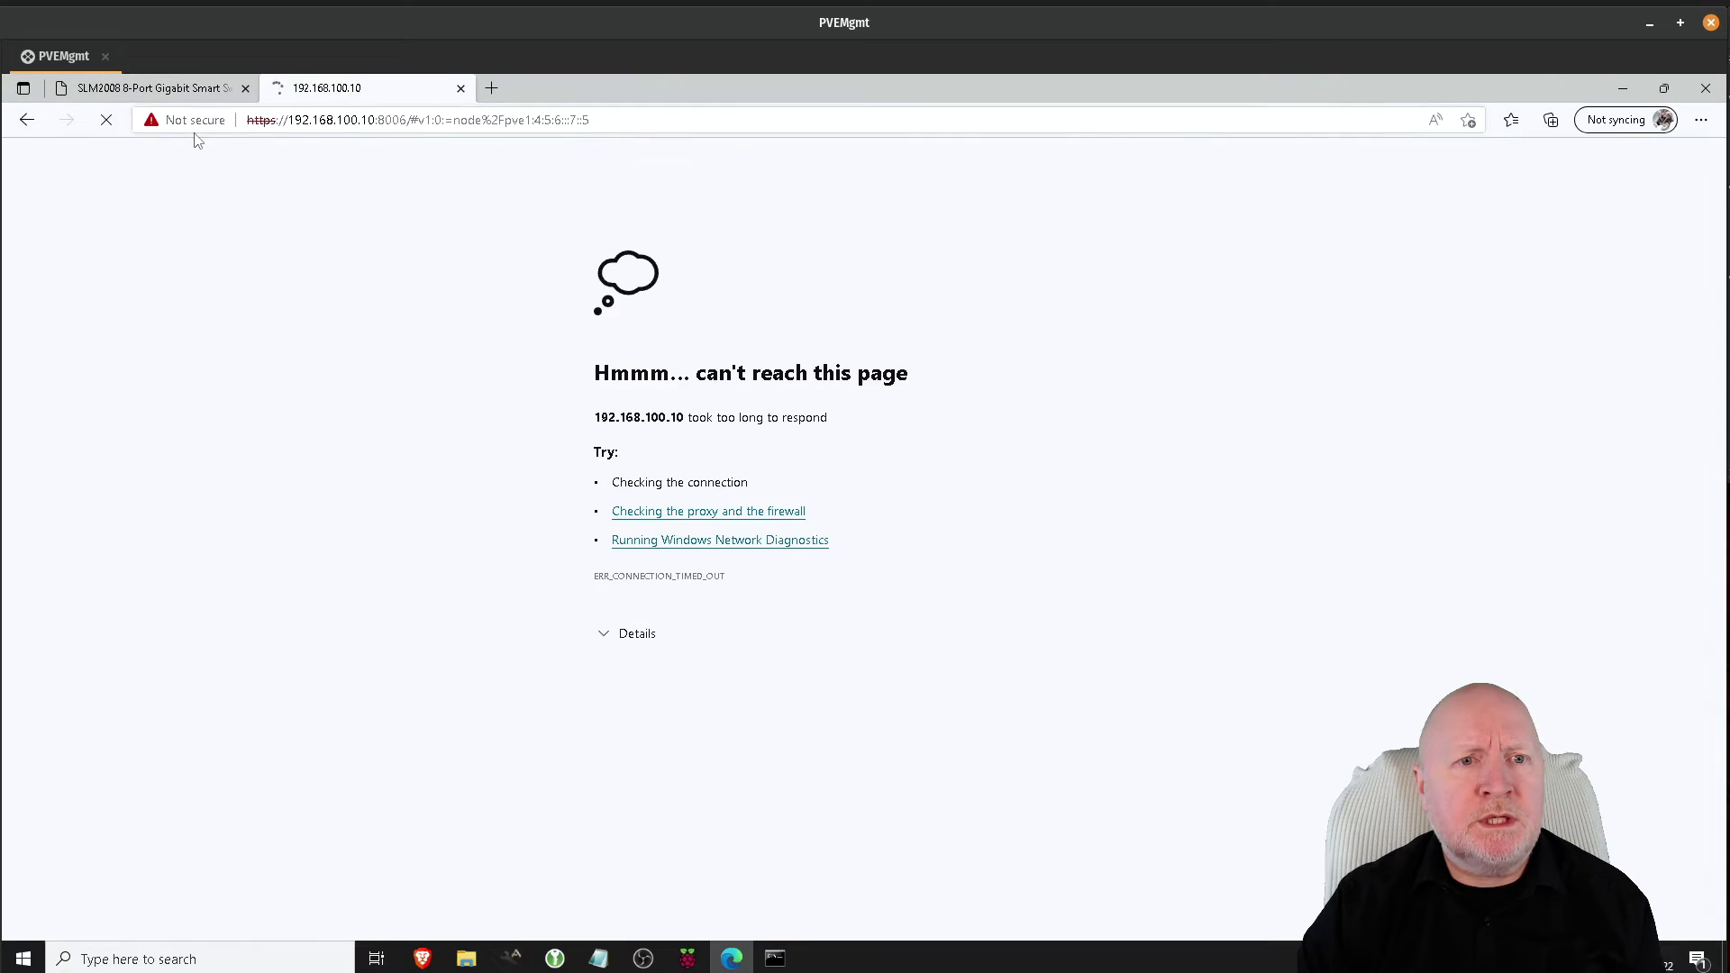
click(116, 120)
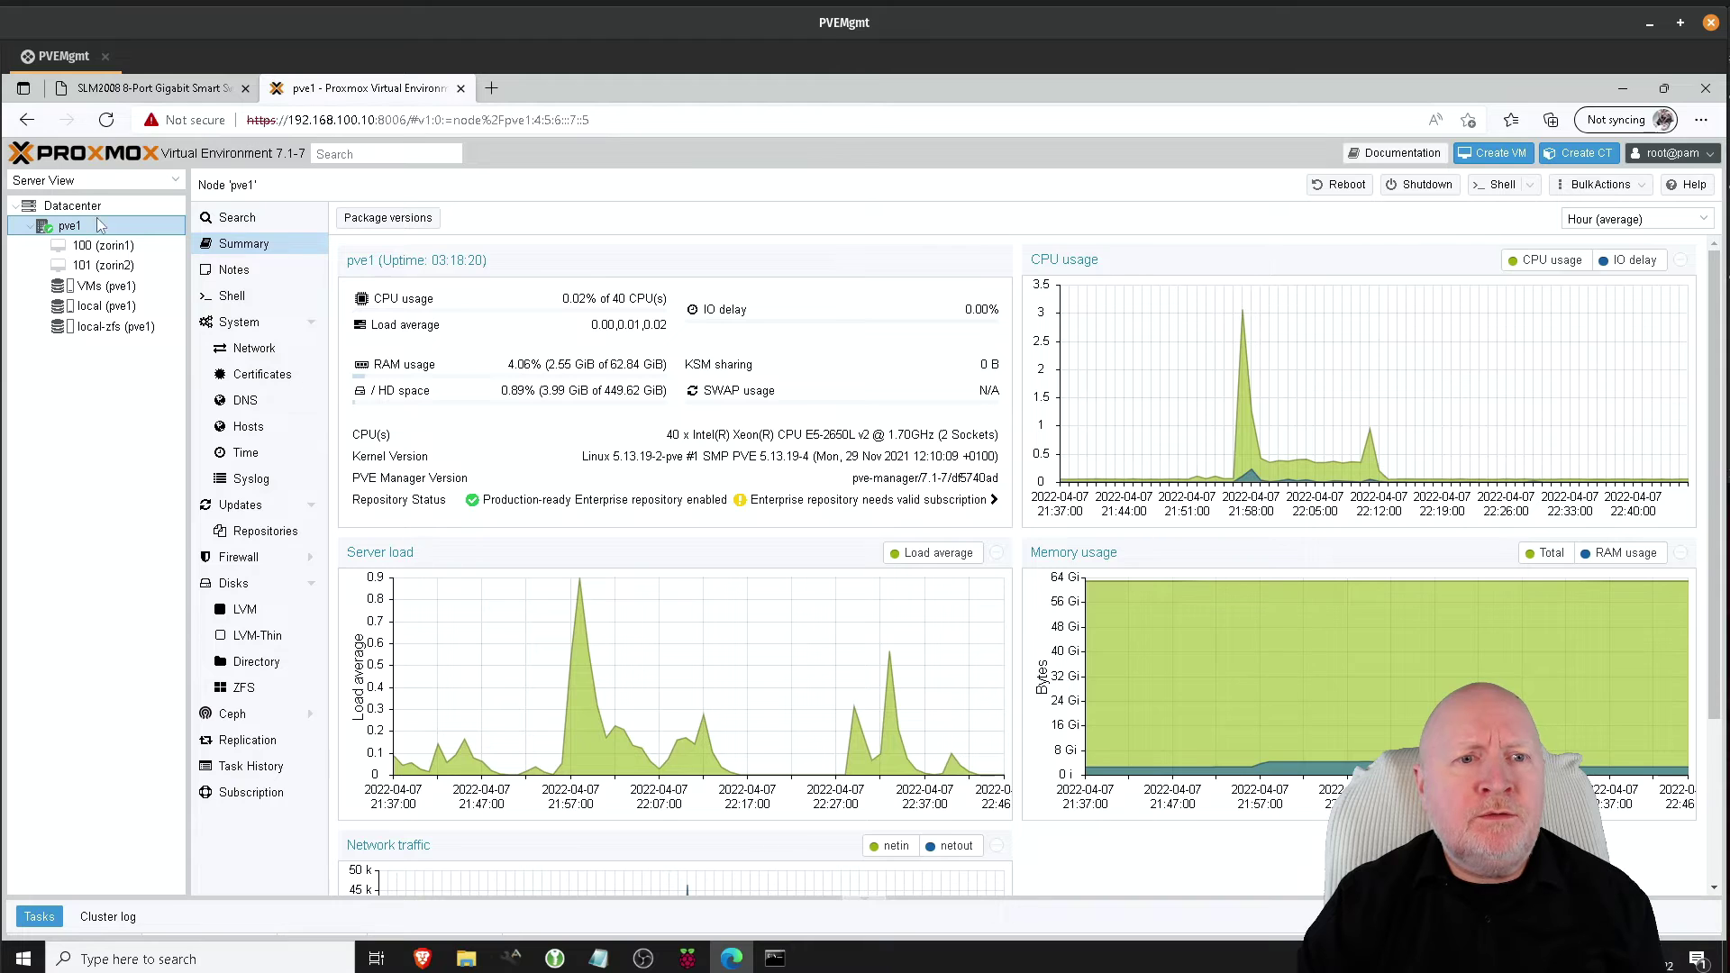
click(258, 352)
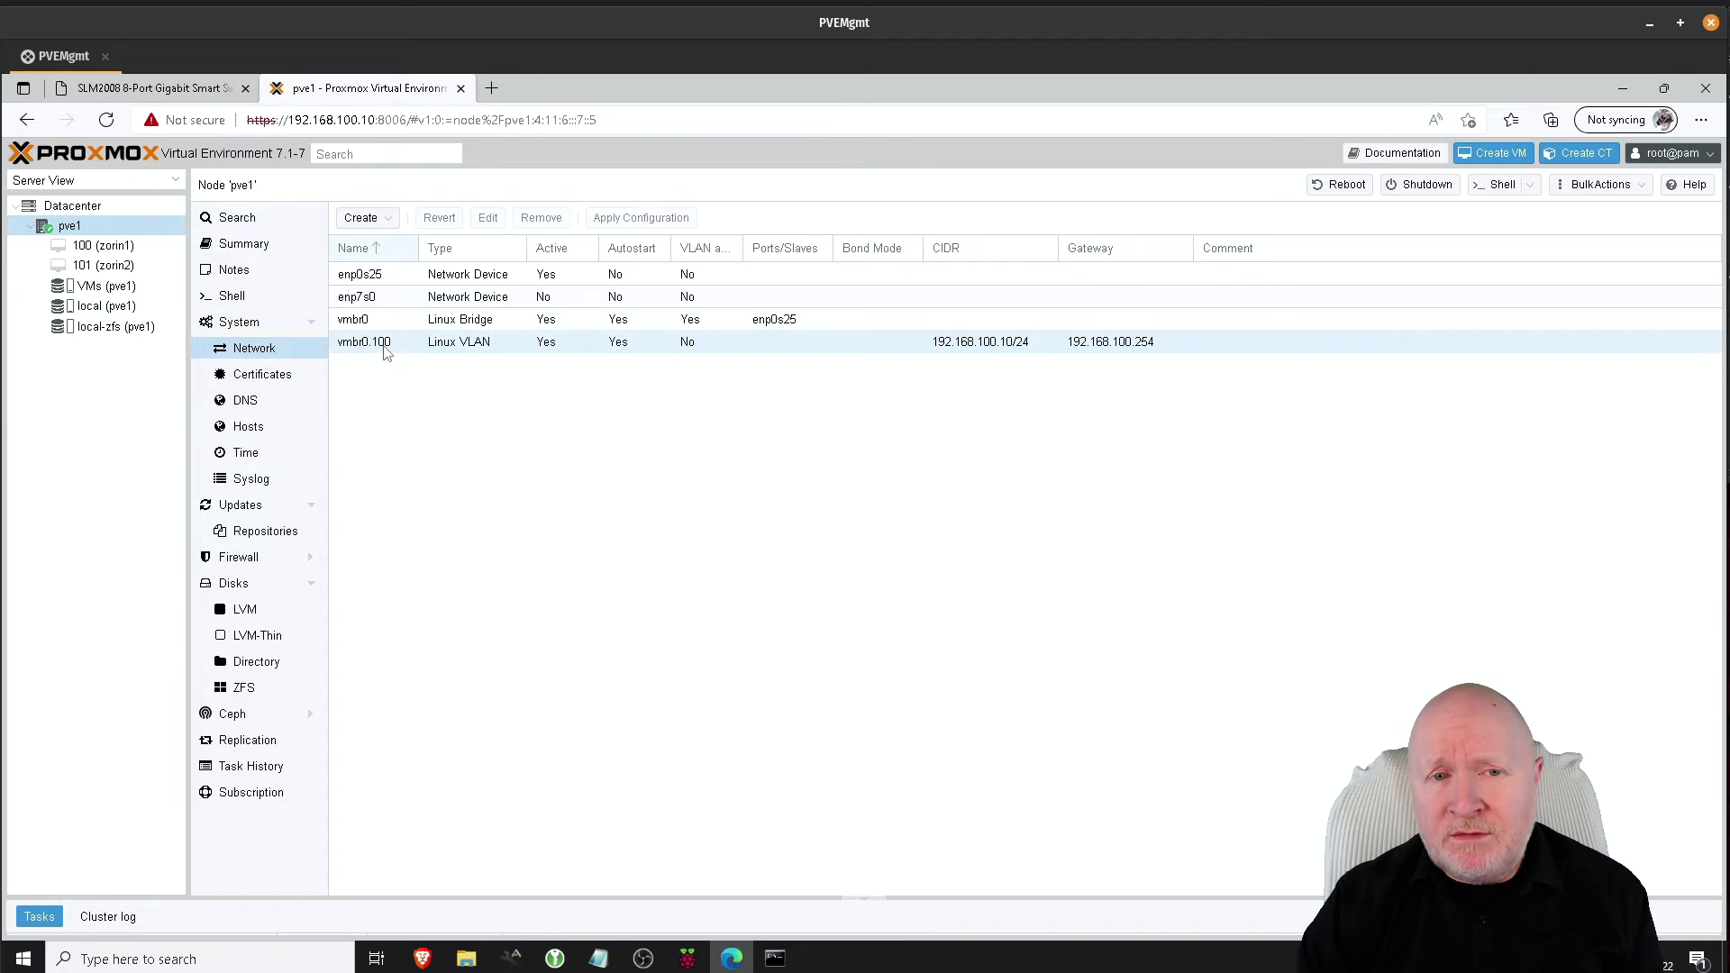
click(528, 374)
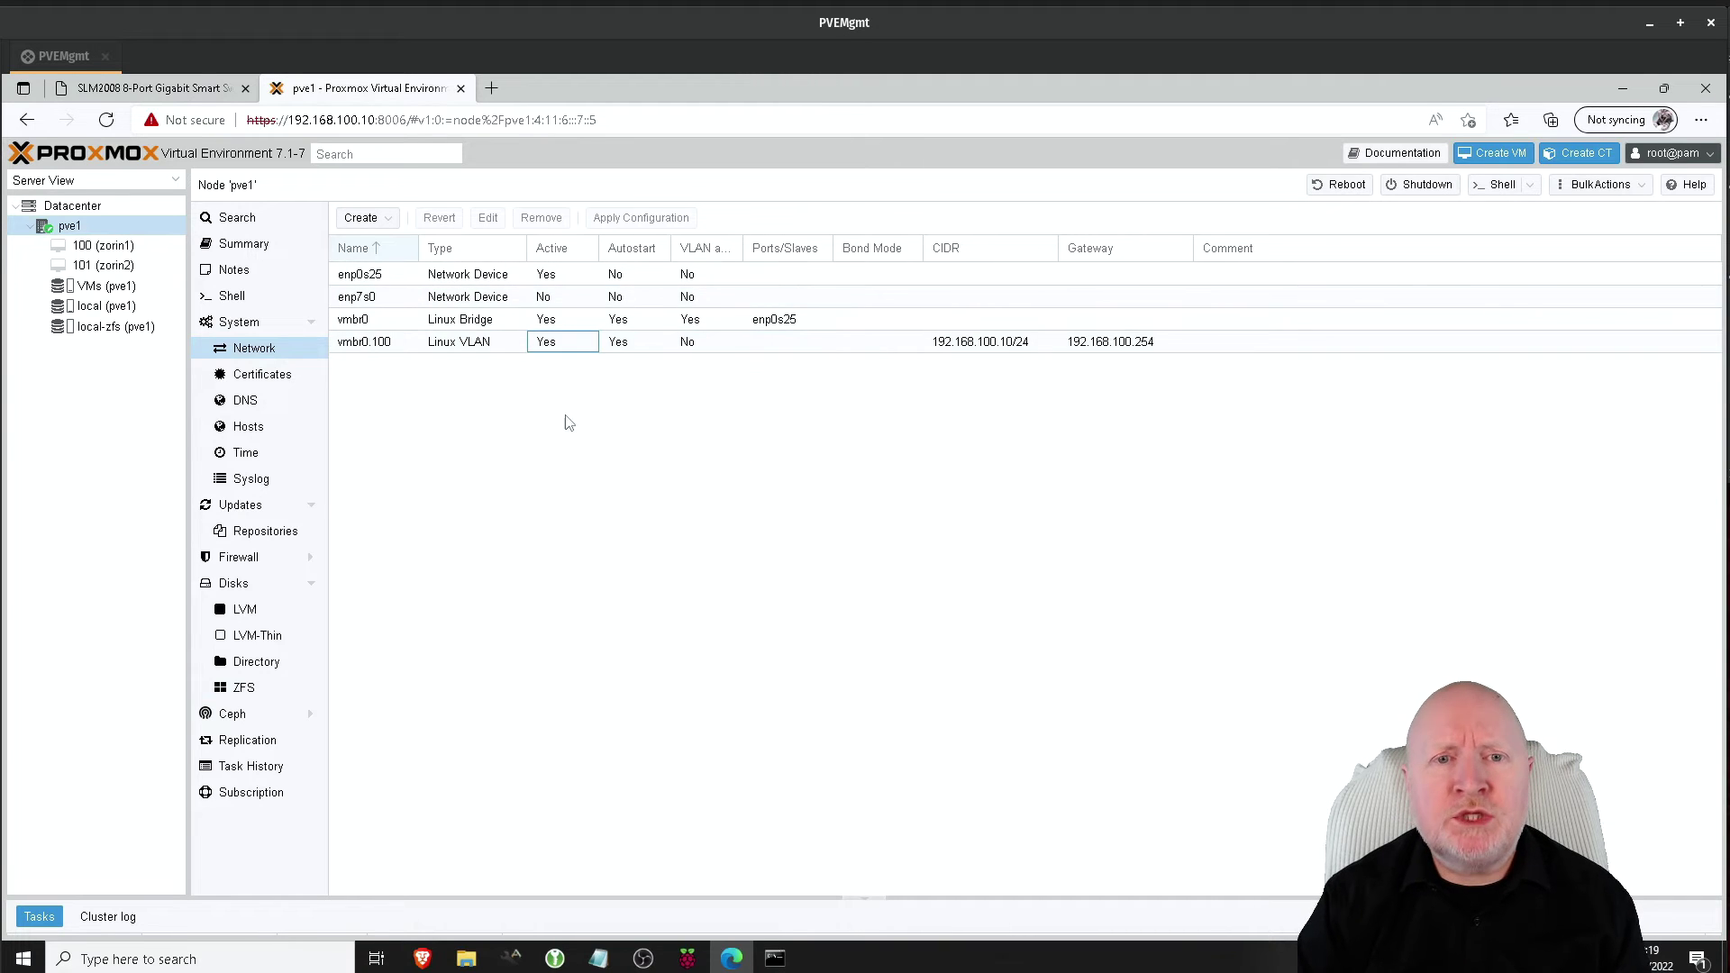
Start creating a Linux VLAN interface on pve1 and name it vmbr0.200.
click(390, 221)
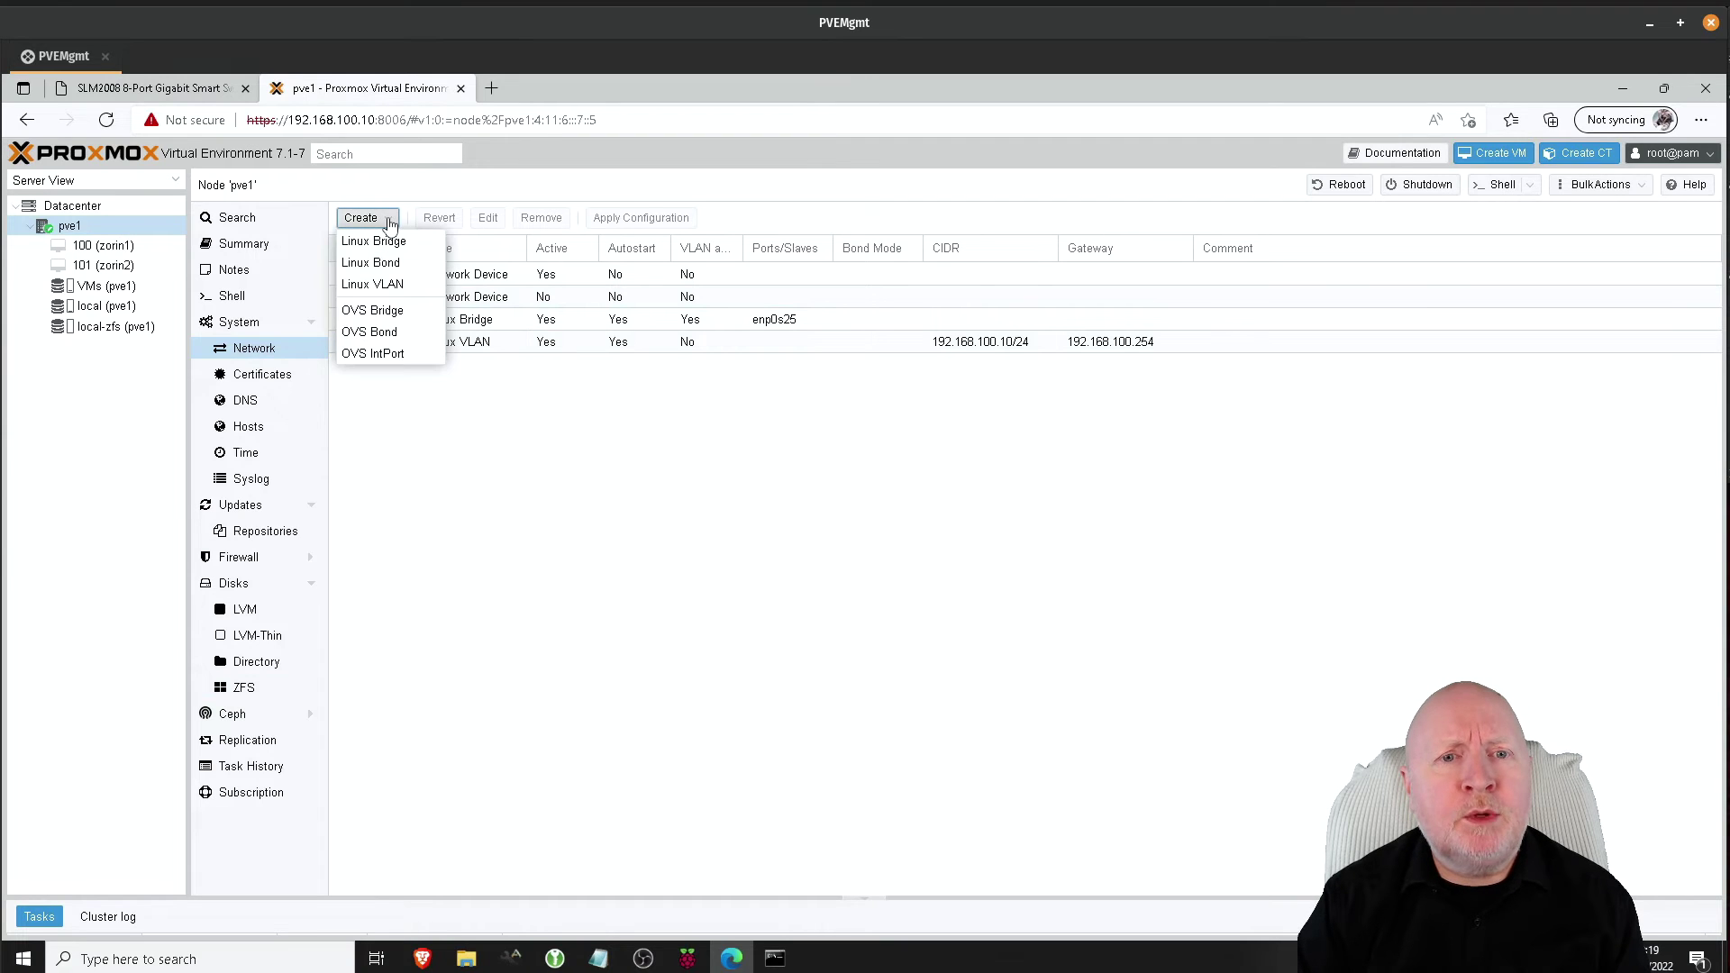
click(393, 286)
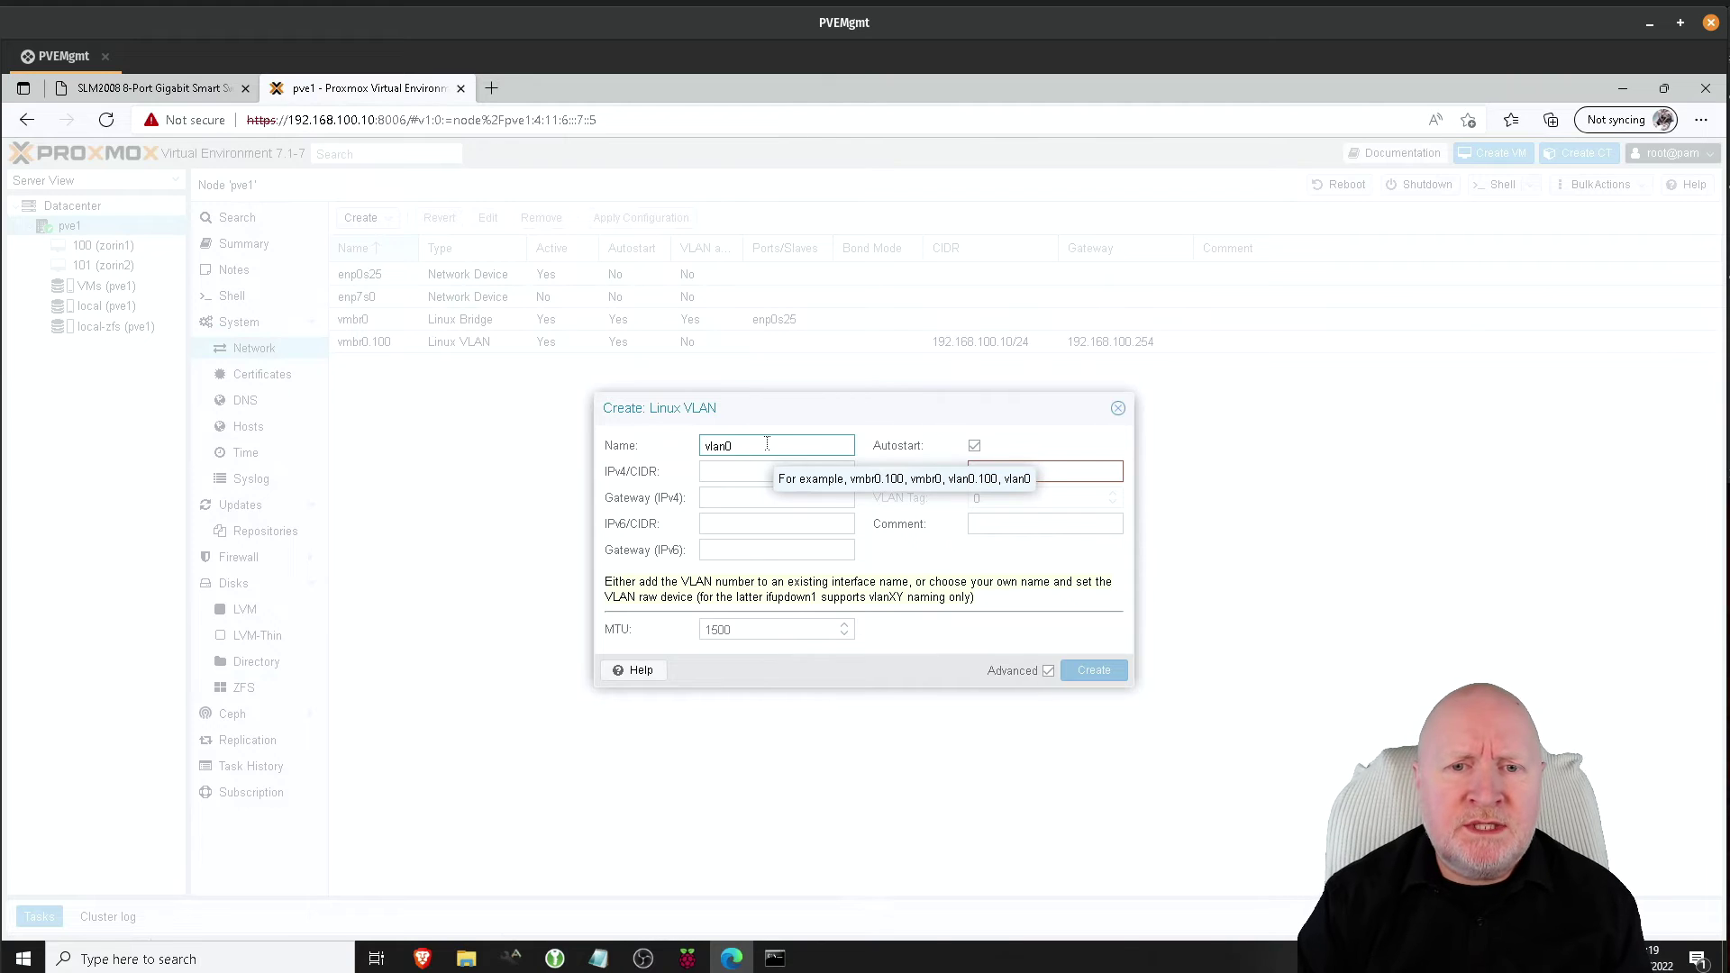
key(BackSpace)
key(BackSpace)
key(BackSpace)
key(BackSpace)
key(BackSpace)
text(vm)
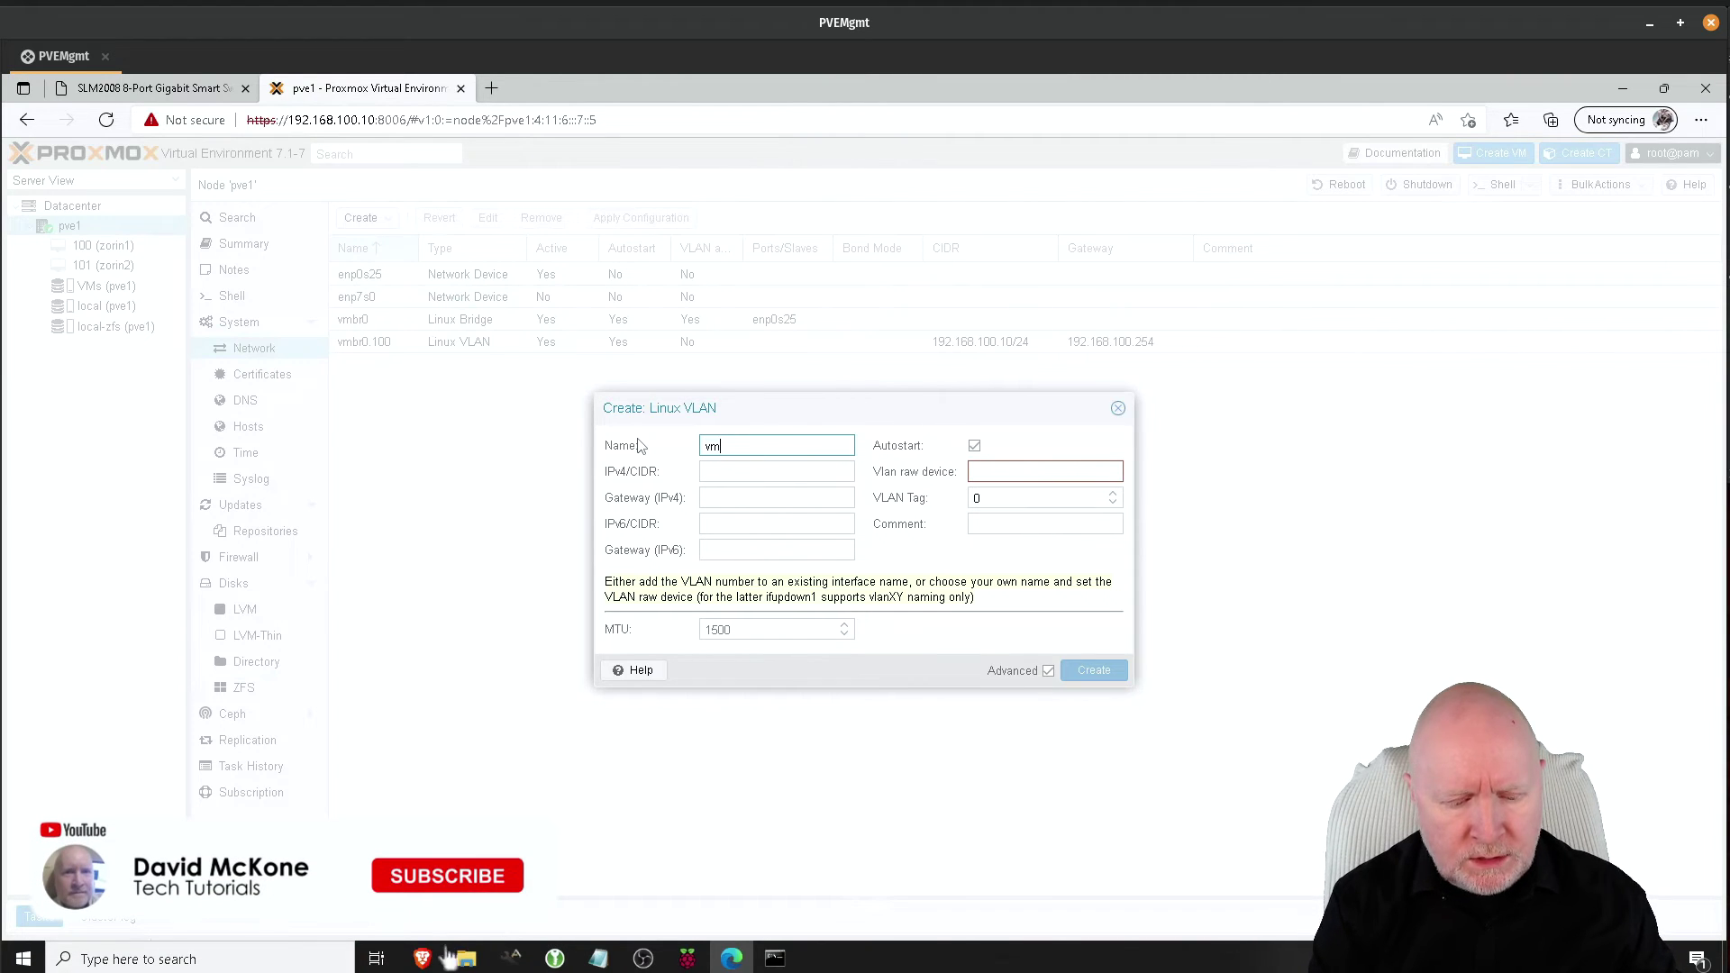
text(br)
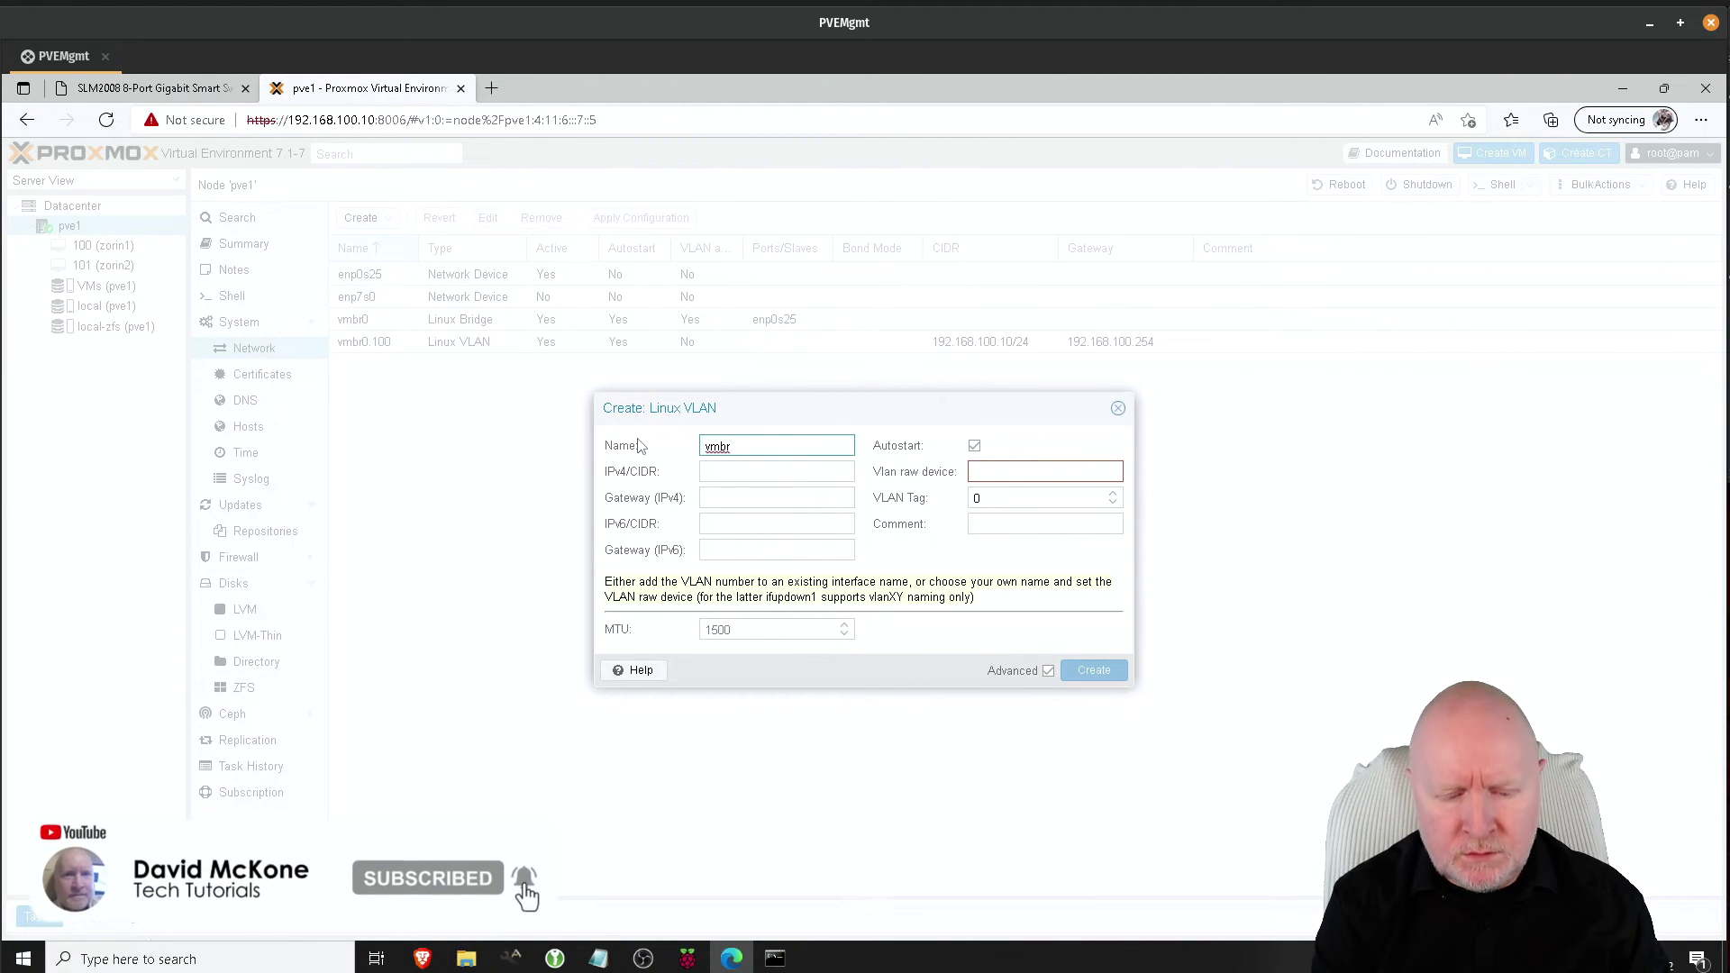
text(0.)
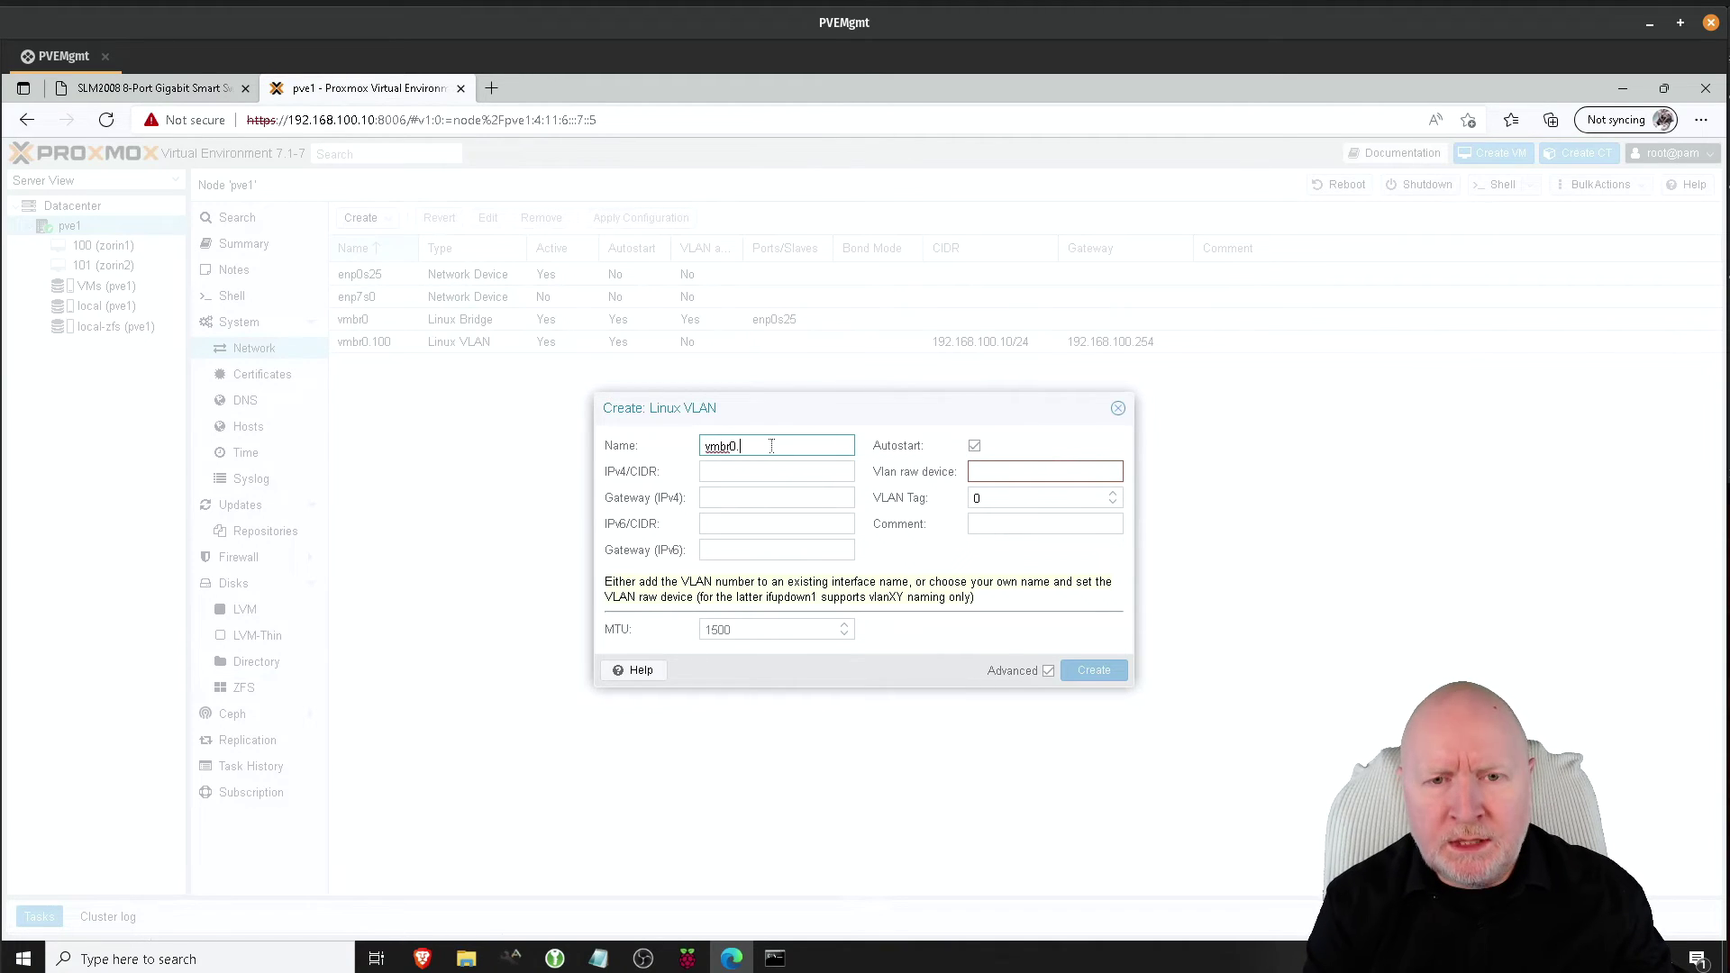
text(200)
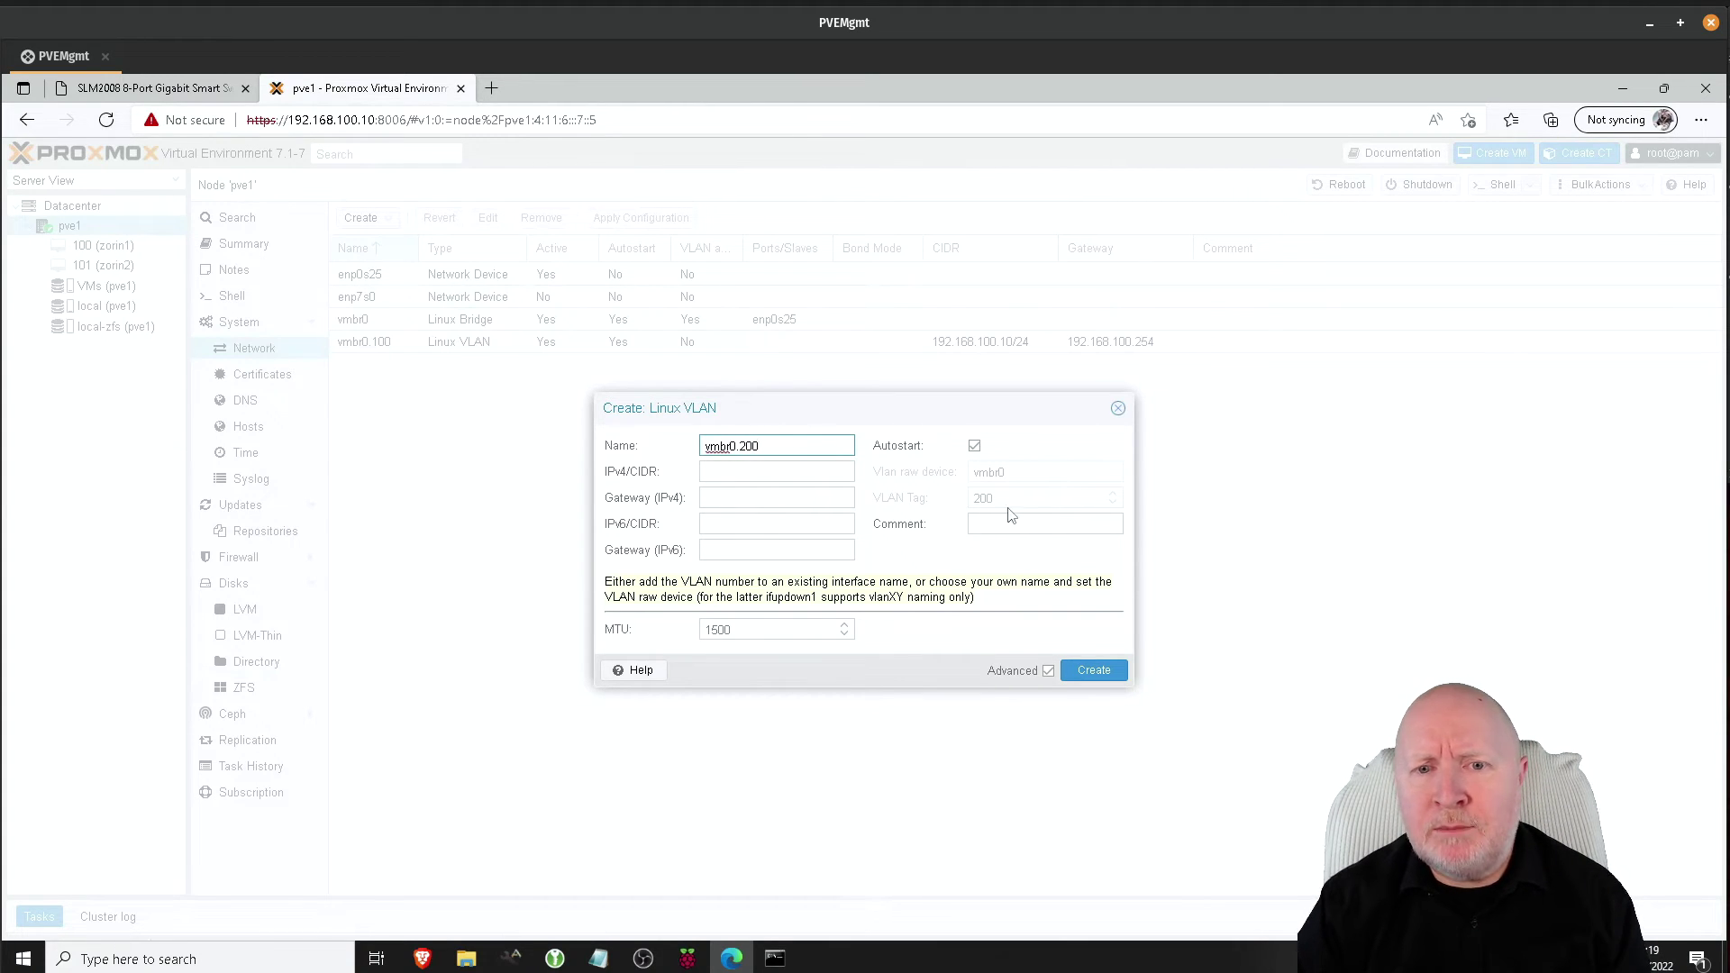
Give the new vmbr0.200 VLAN interface the IPv4 address 192.168.200.10/24, leaving its gateway empty.
click(771, 477)
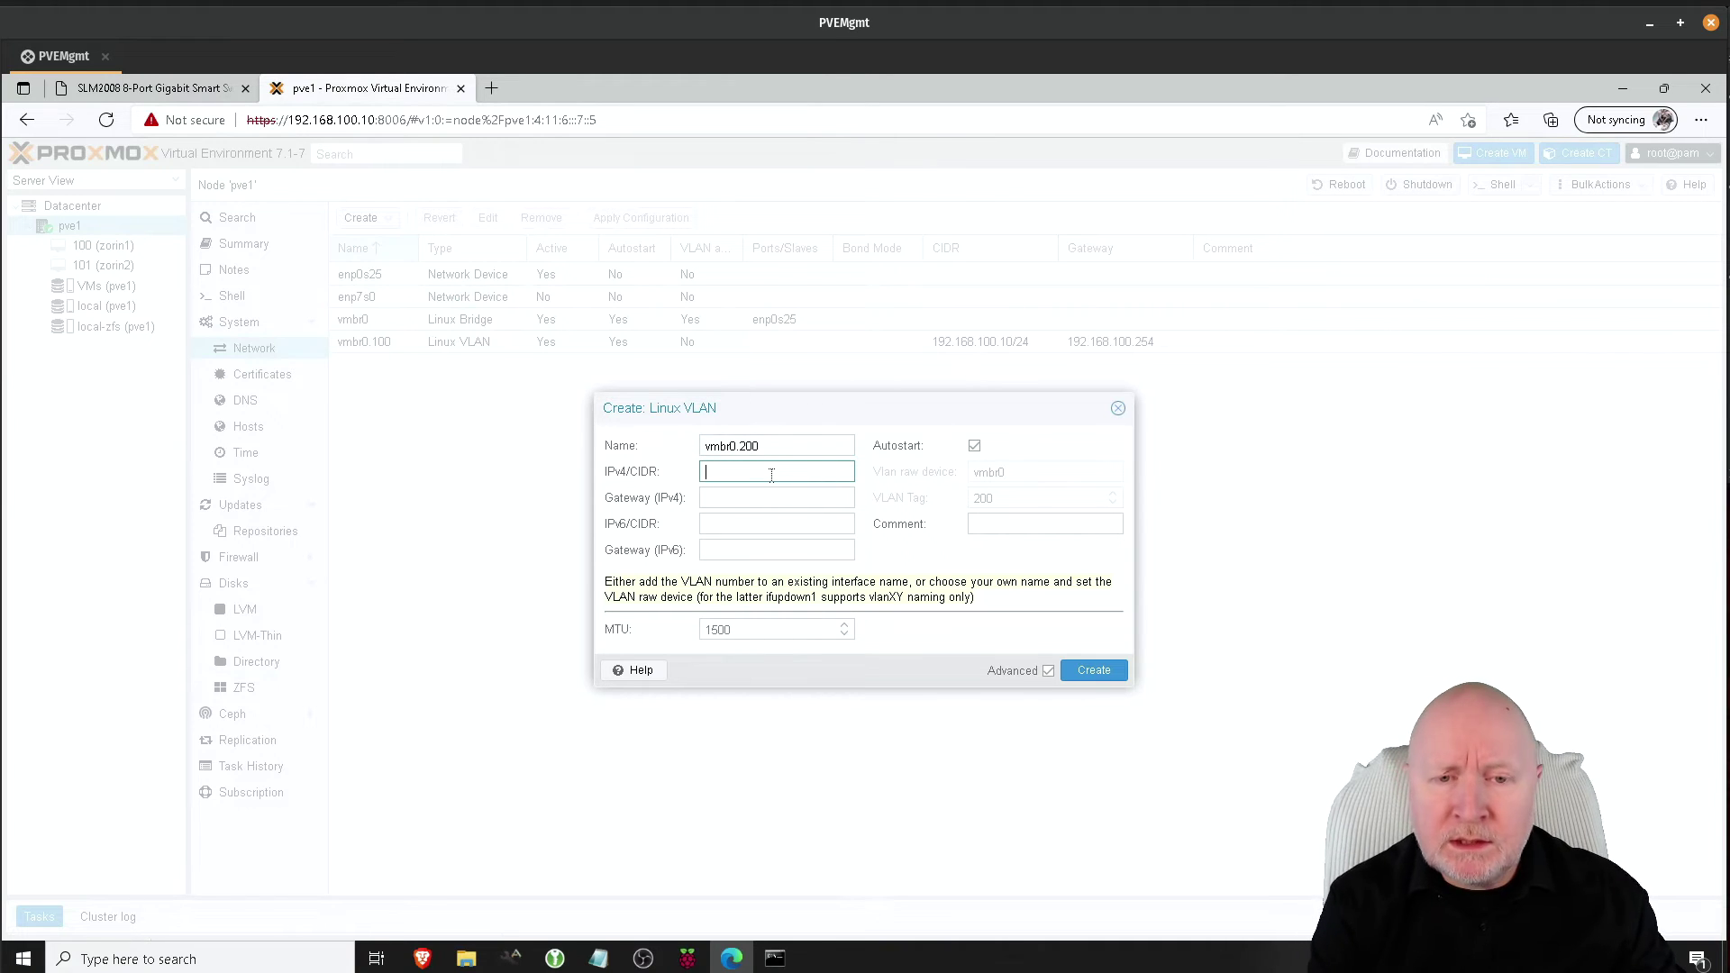
text(192.168)
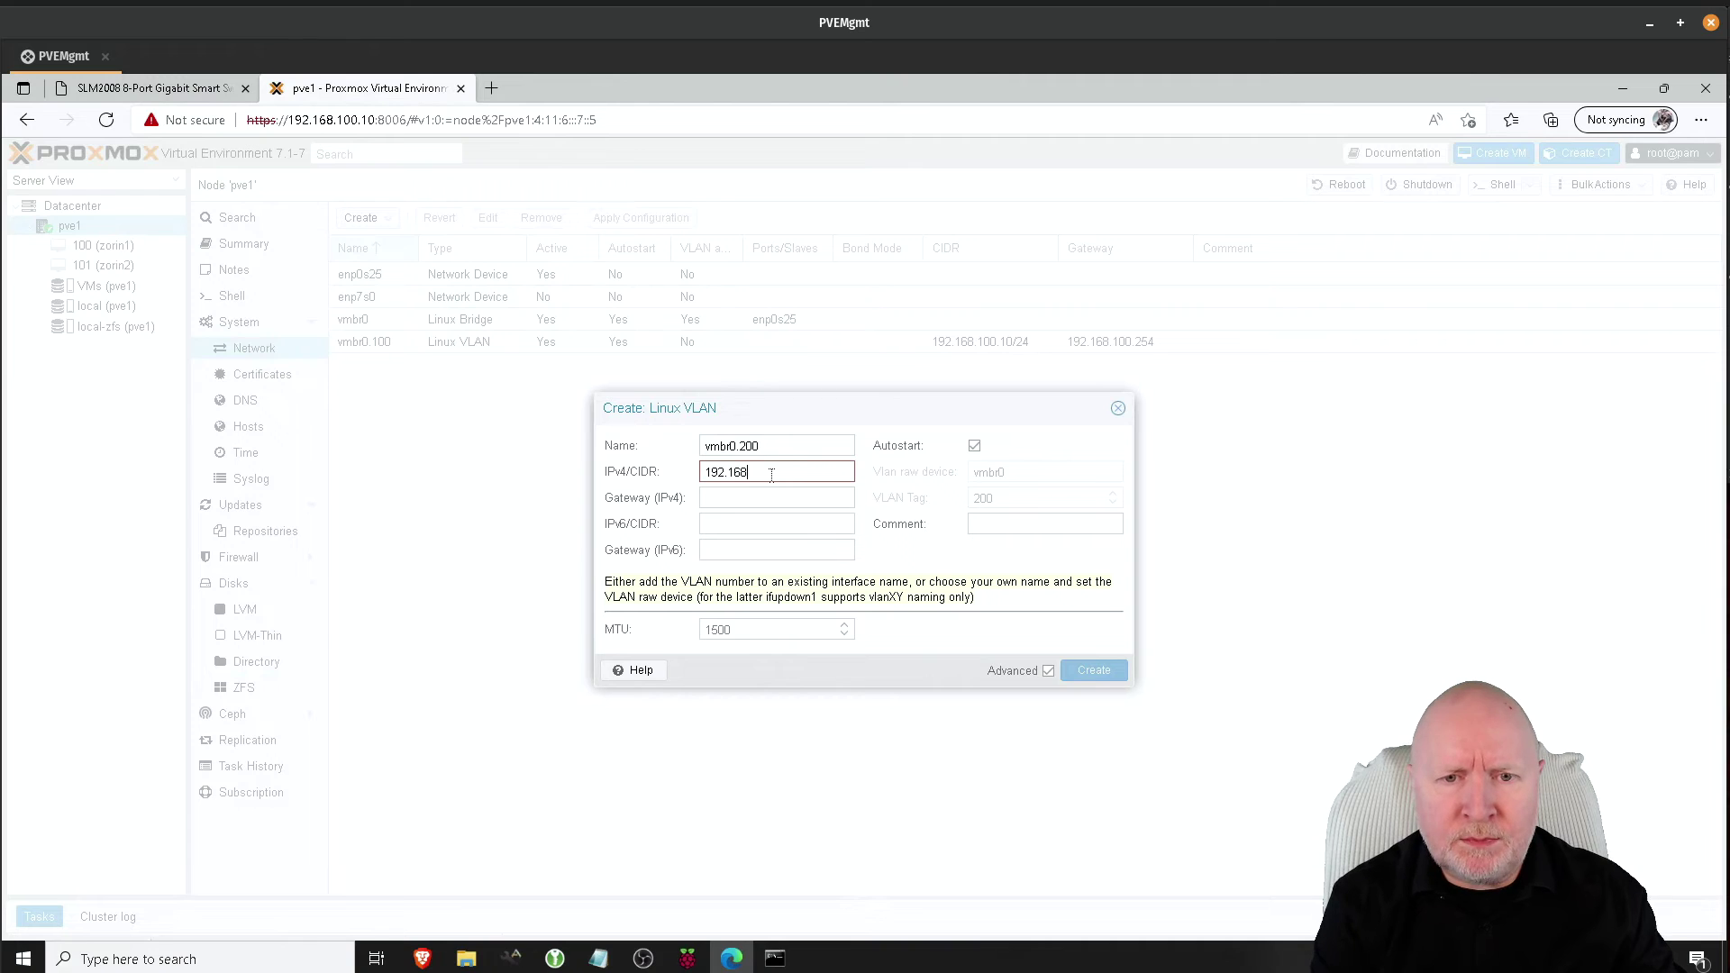
text(.200)
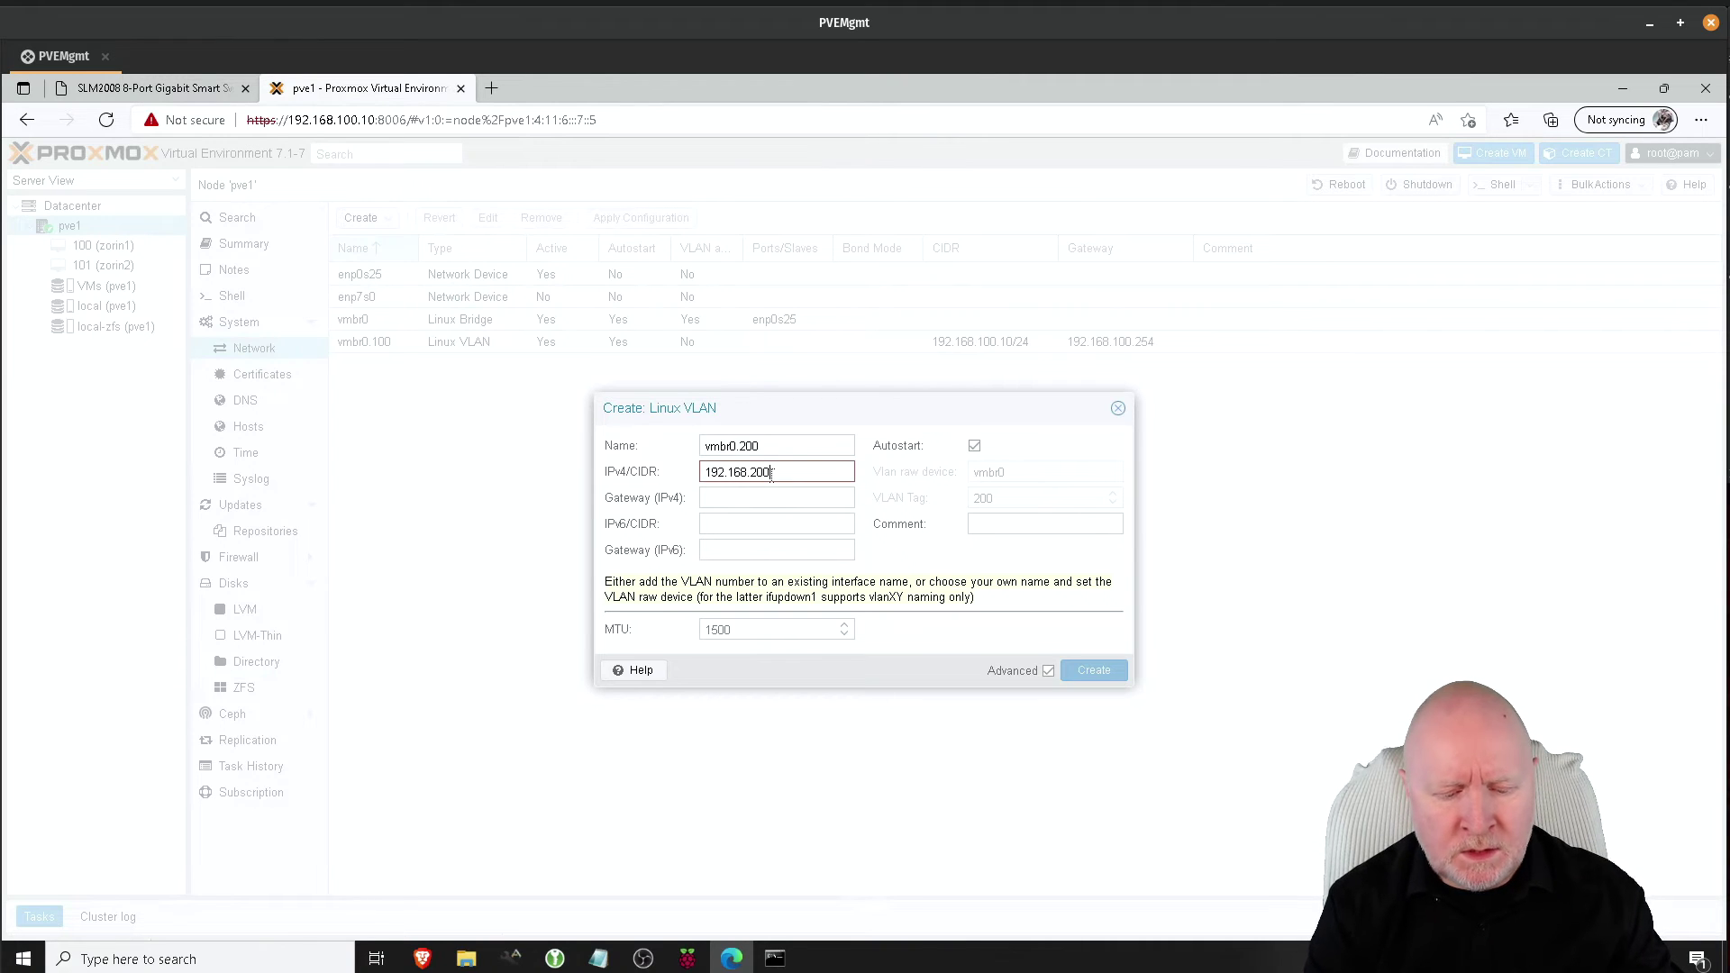
text(.1)
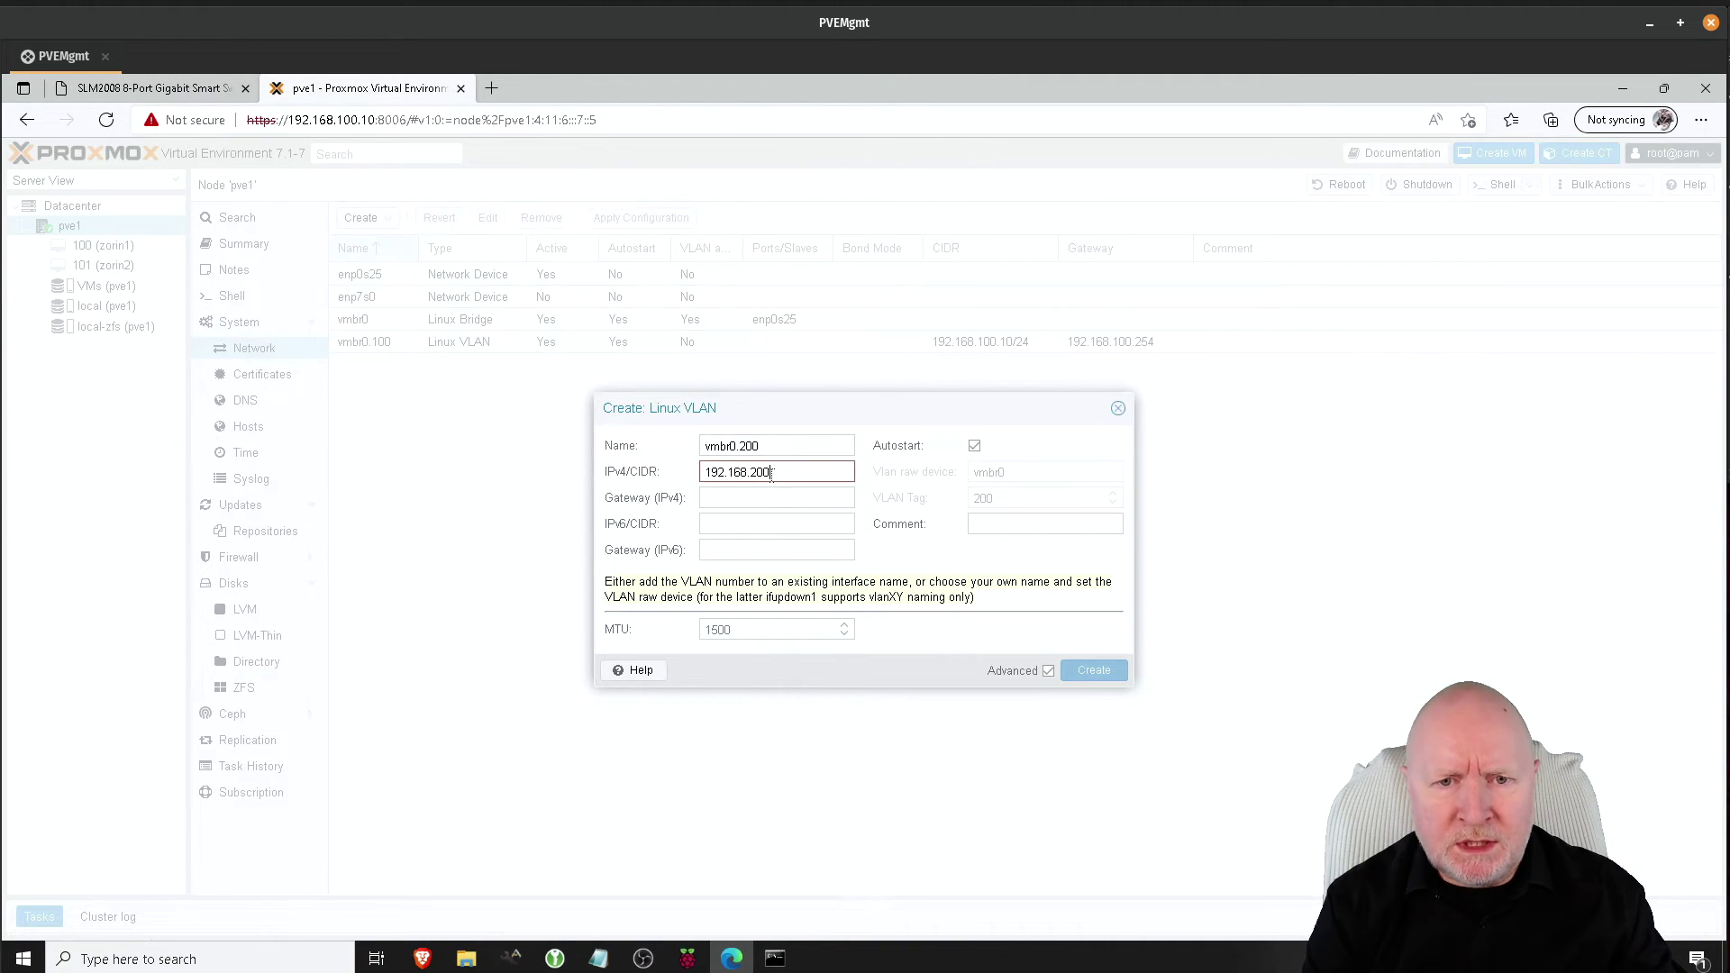
text(0.10)
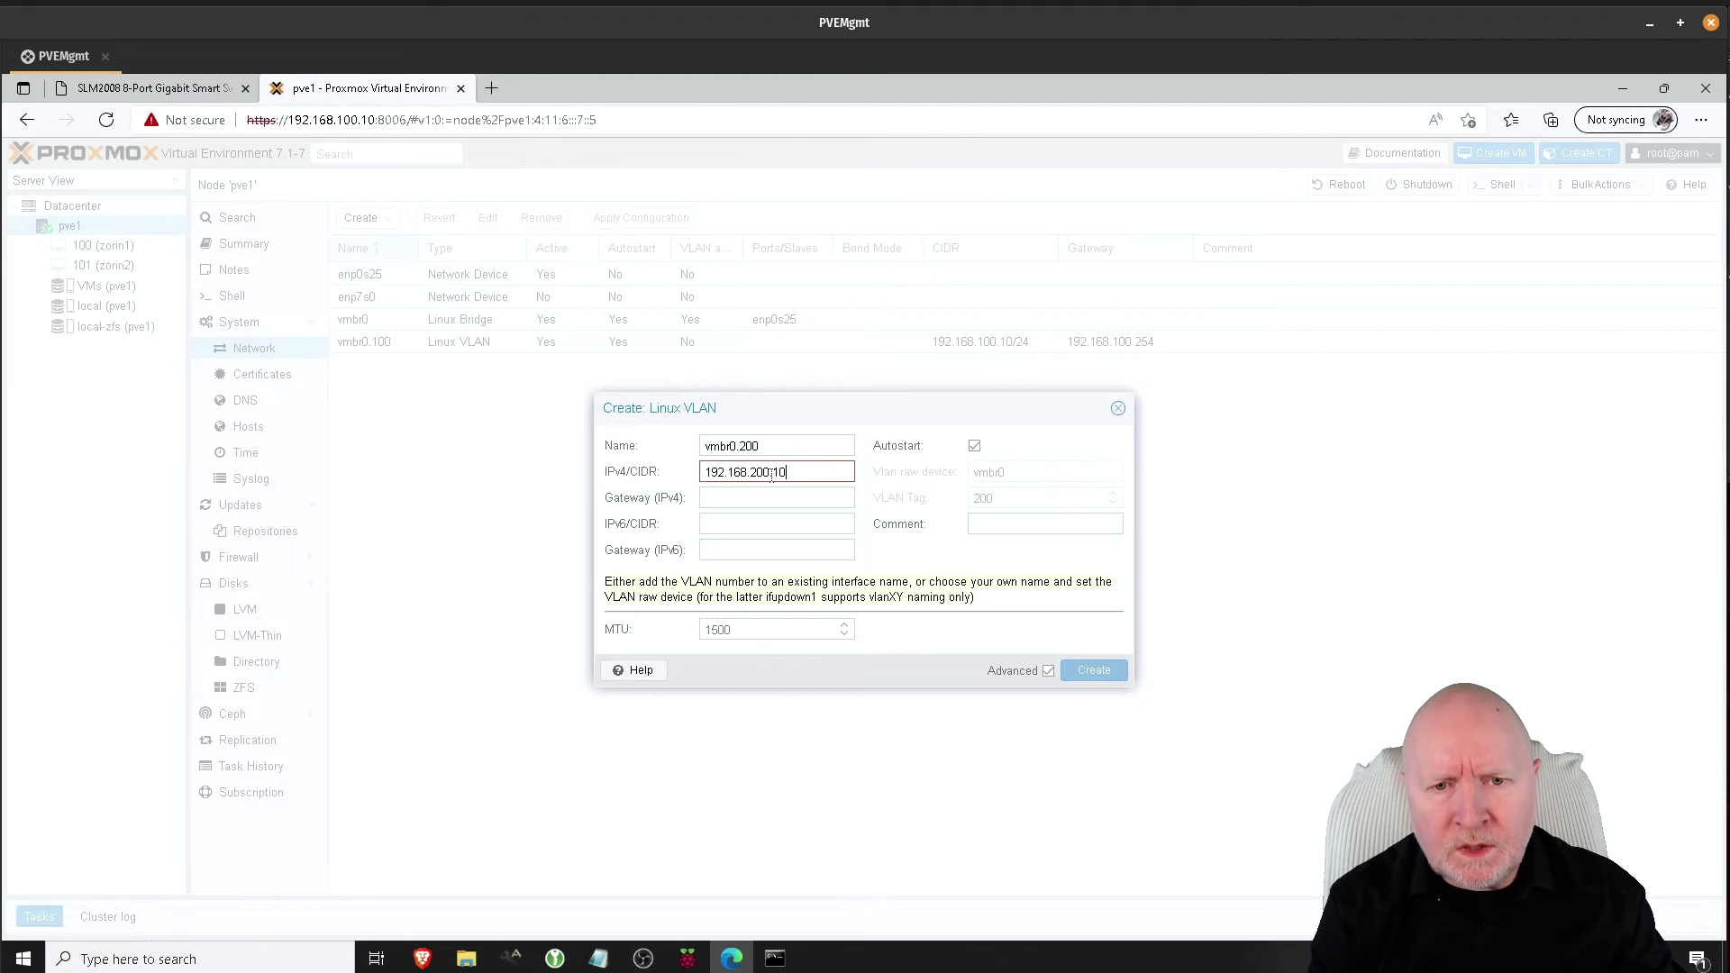
key(BackSpace)
key(BackSpace)
key(BackSpace)
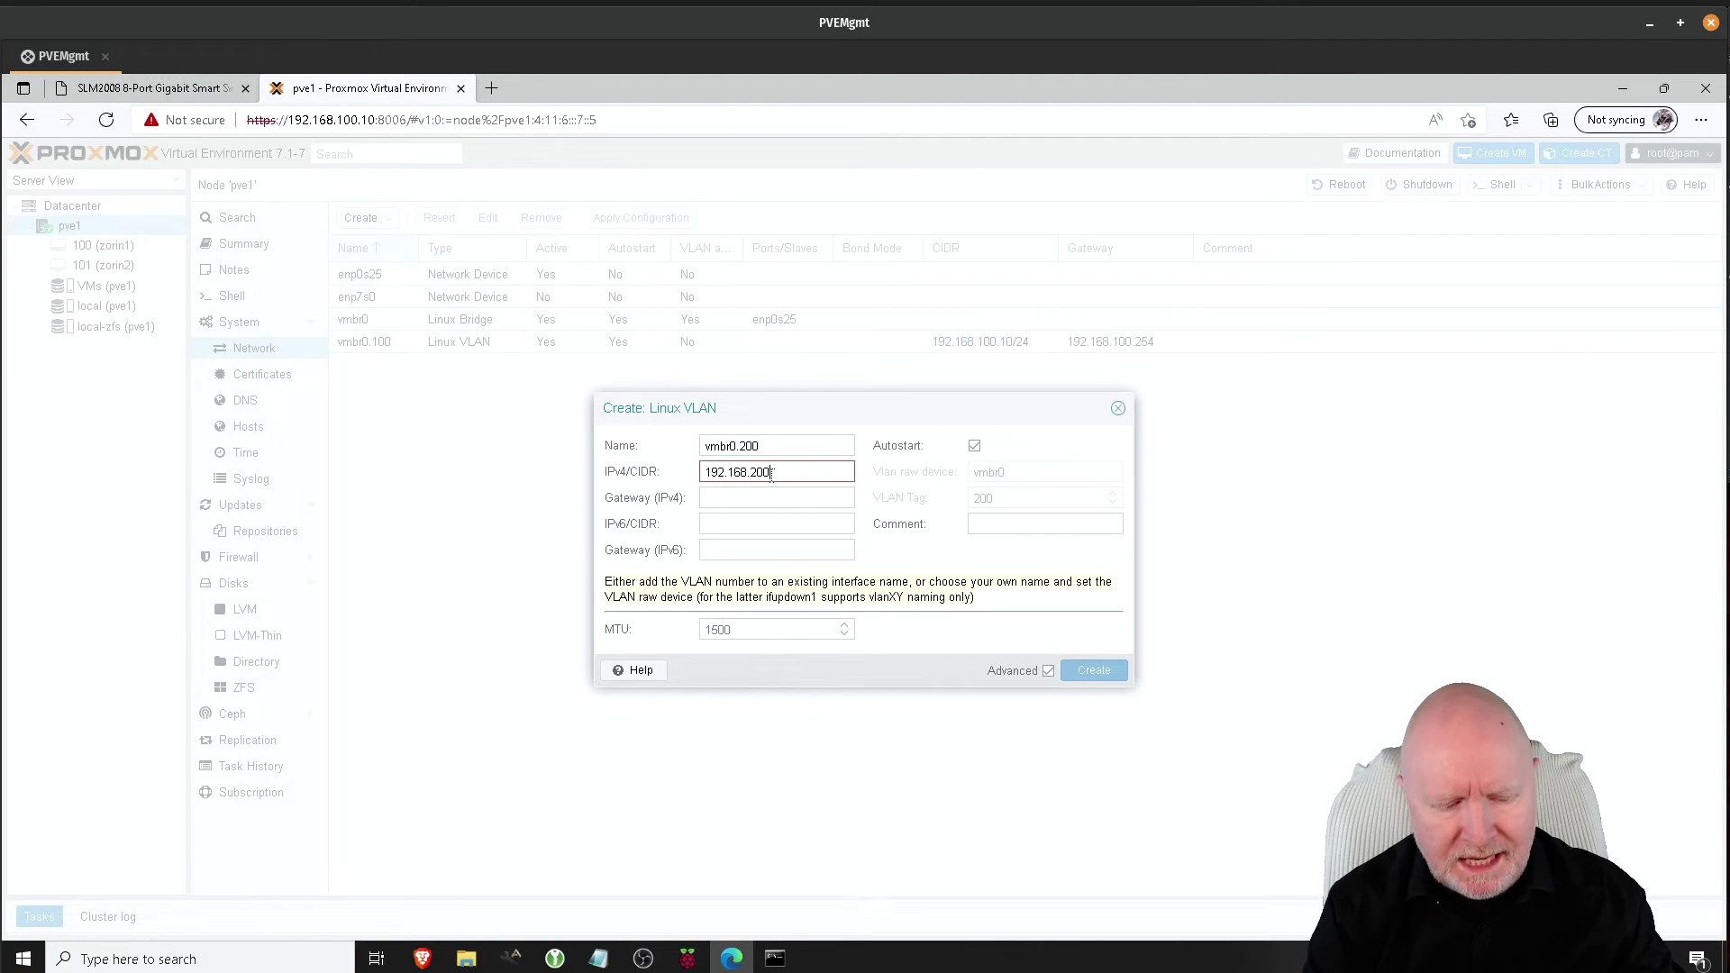
text(.10)
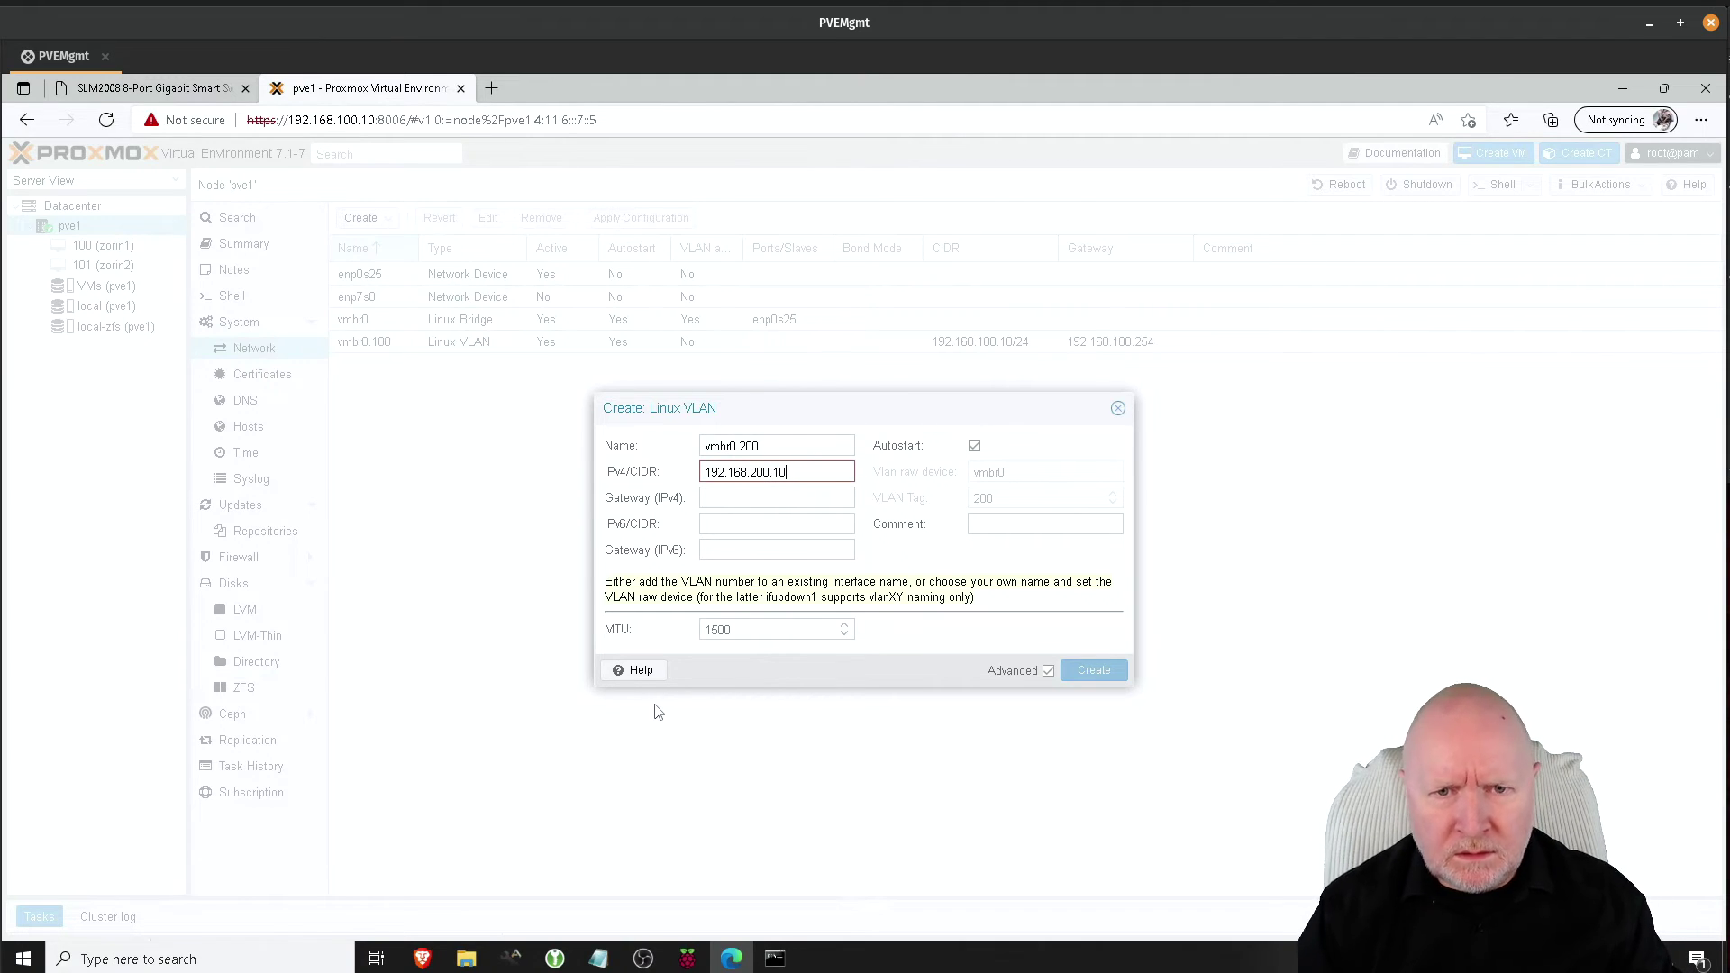
text(/24)
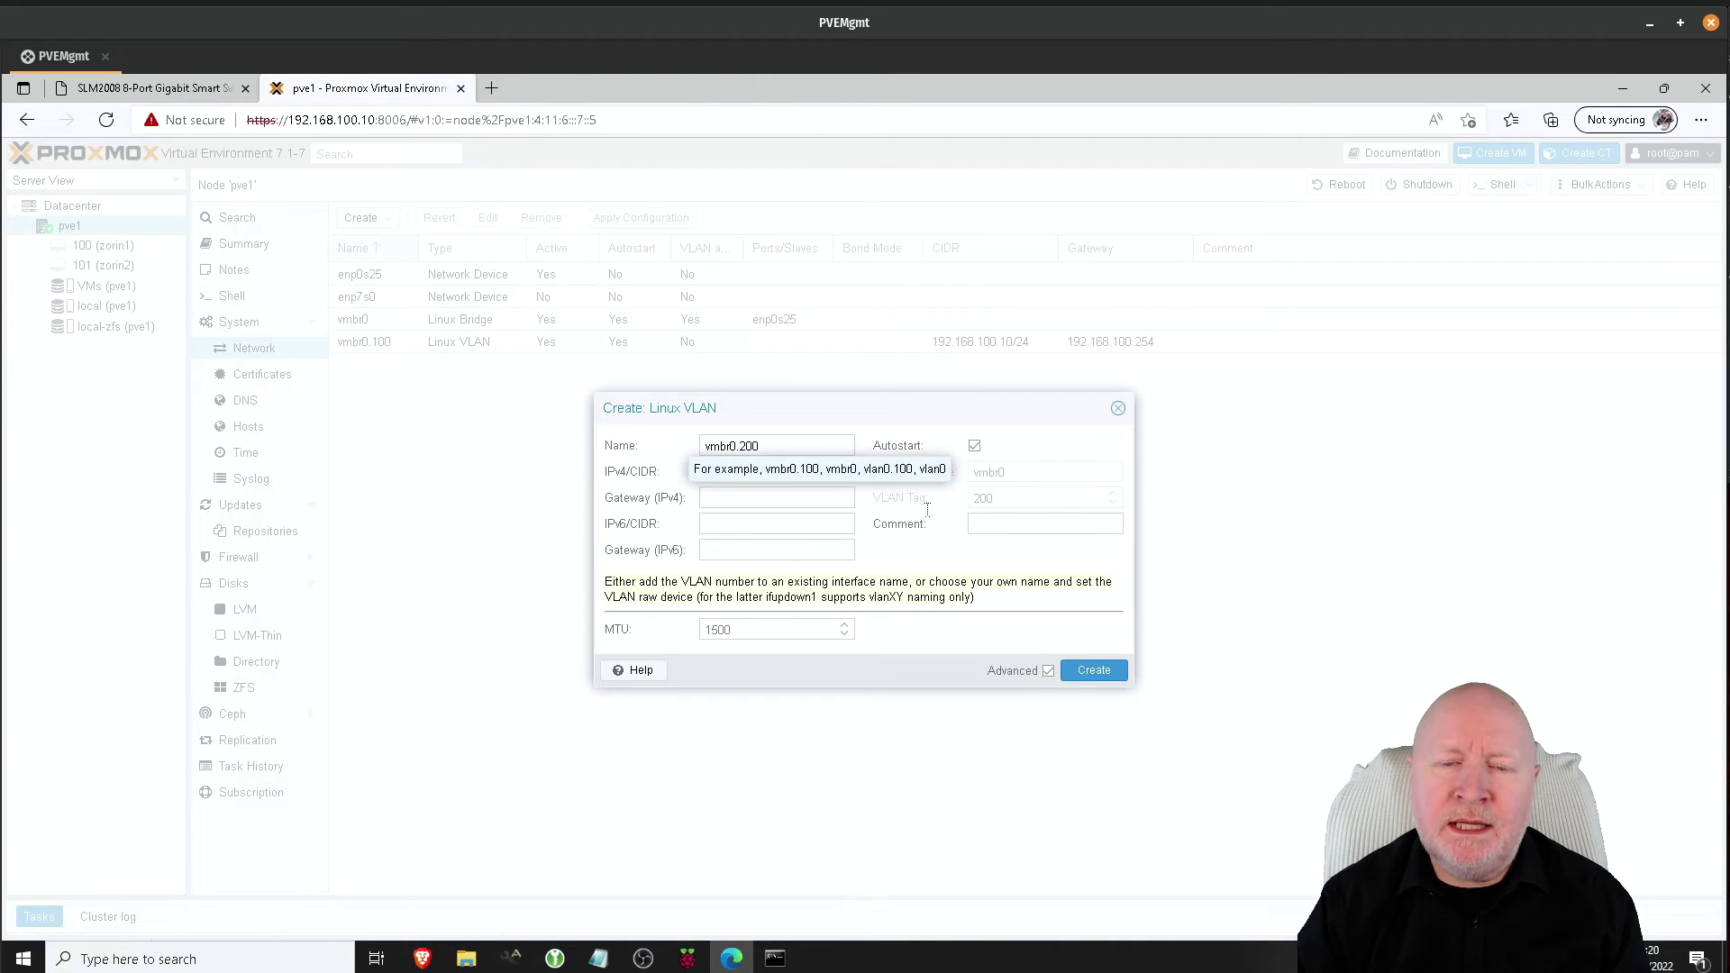
click(804, 500)
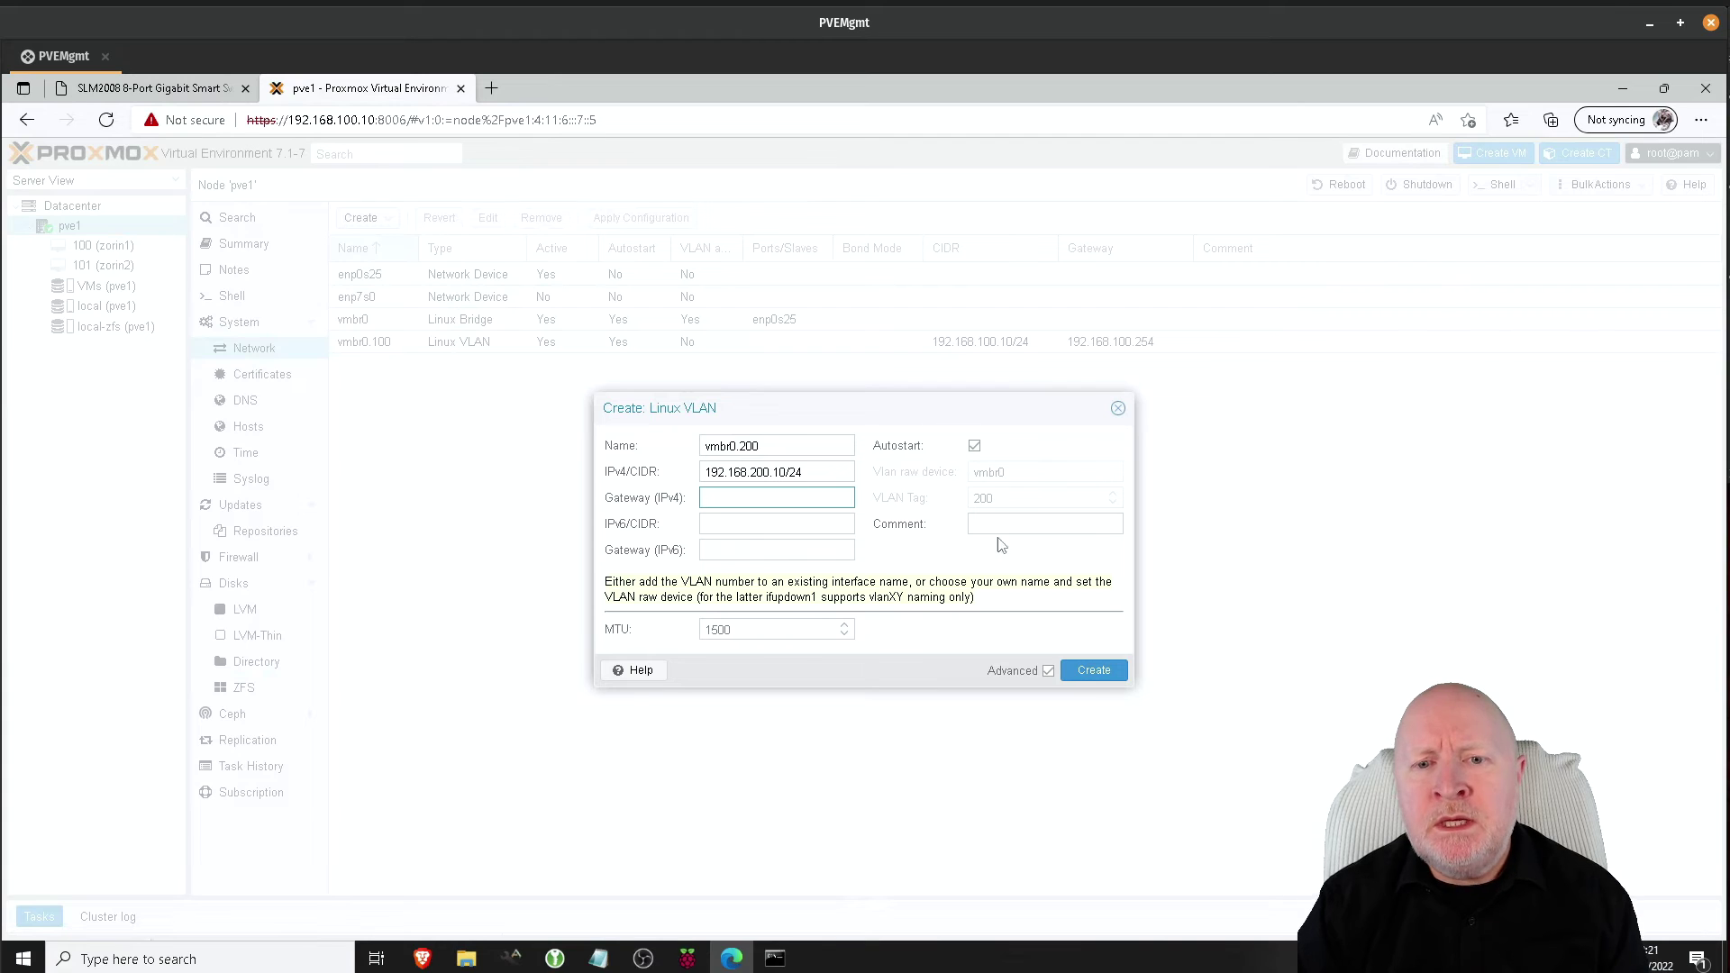
Create the vmbr0.200 interface and apply the pending network changes on pve1.
click(1095, 674)
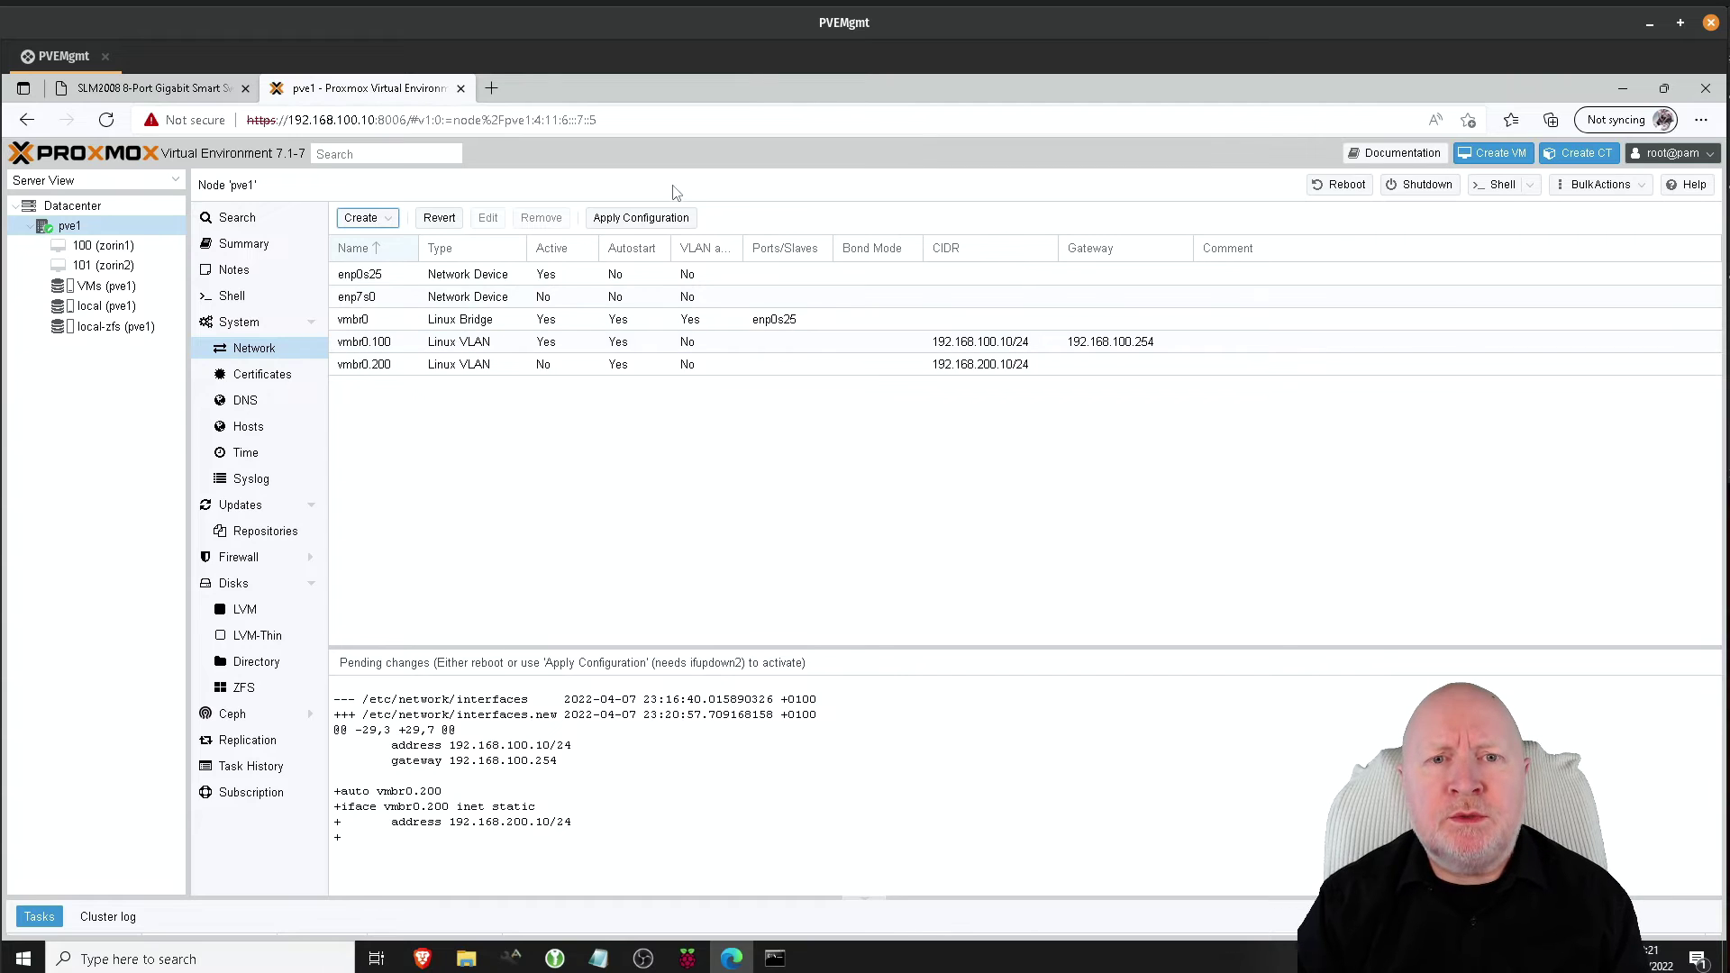
click(645, 221)
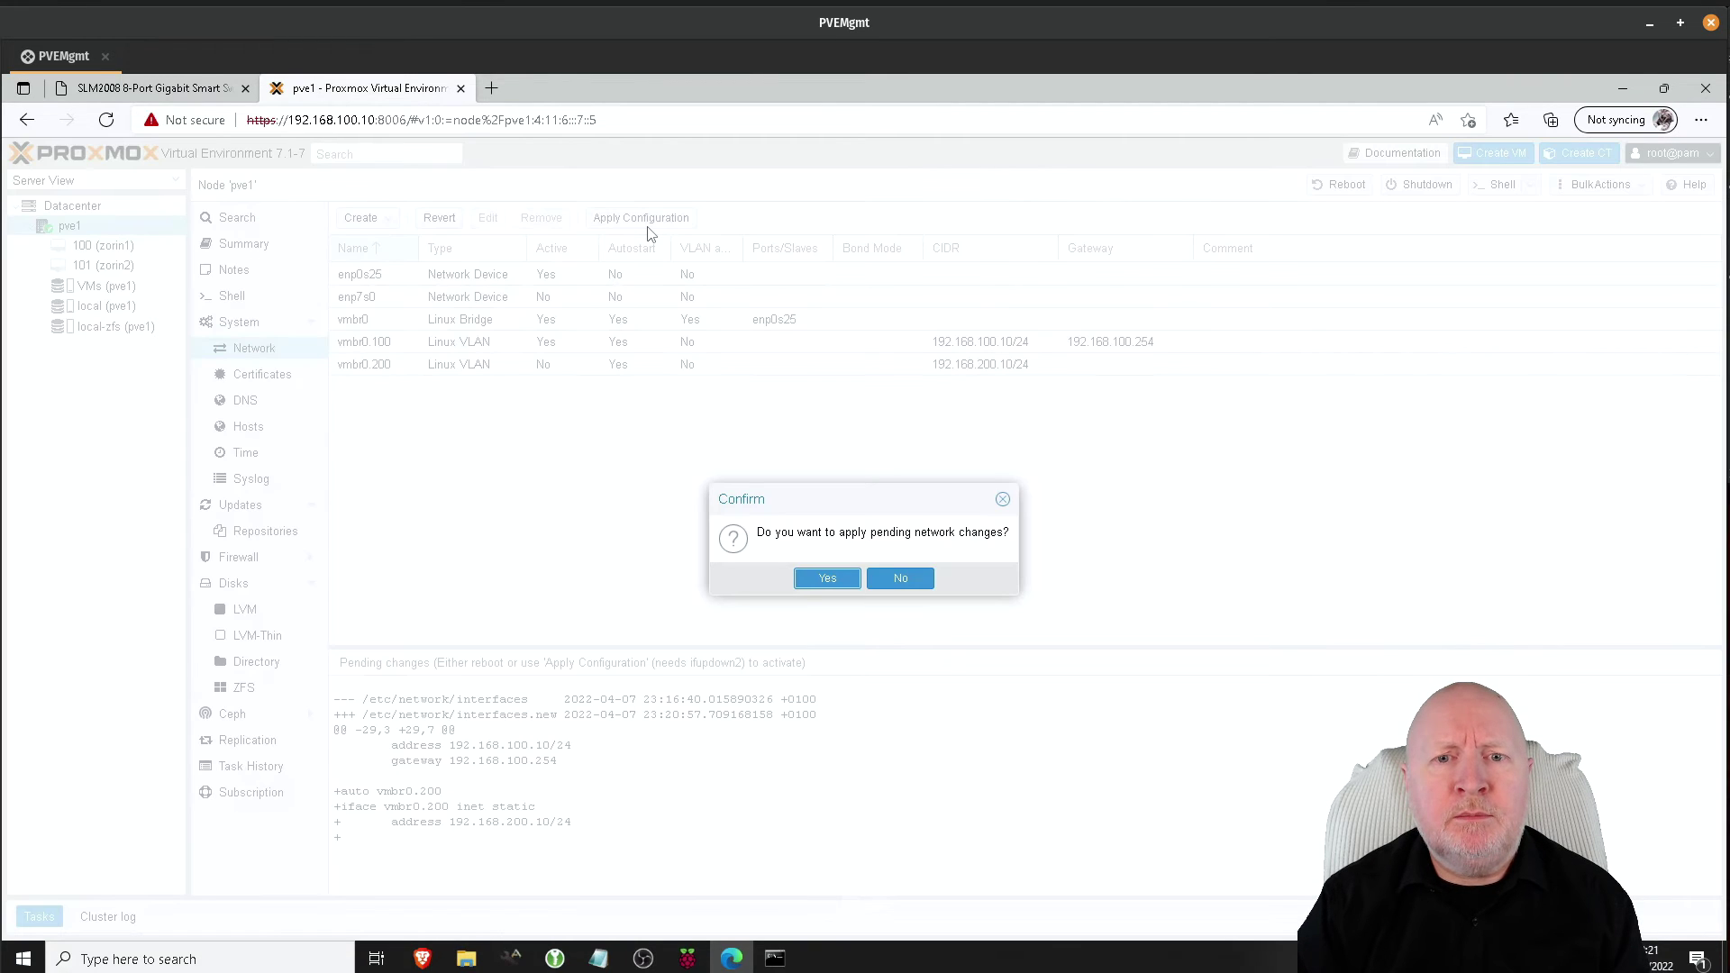
click(826, 581)
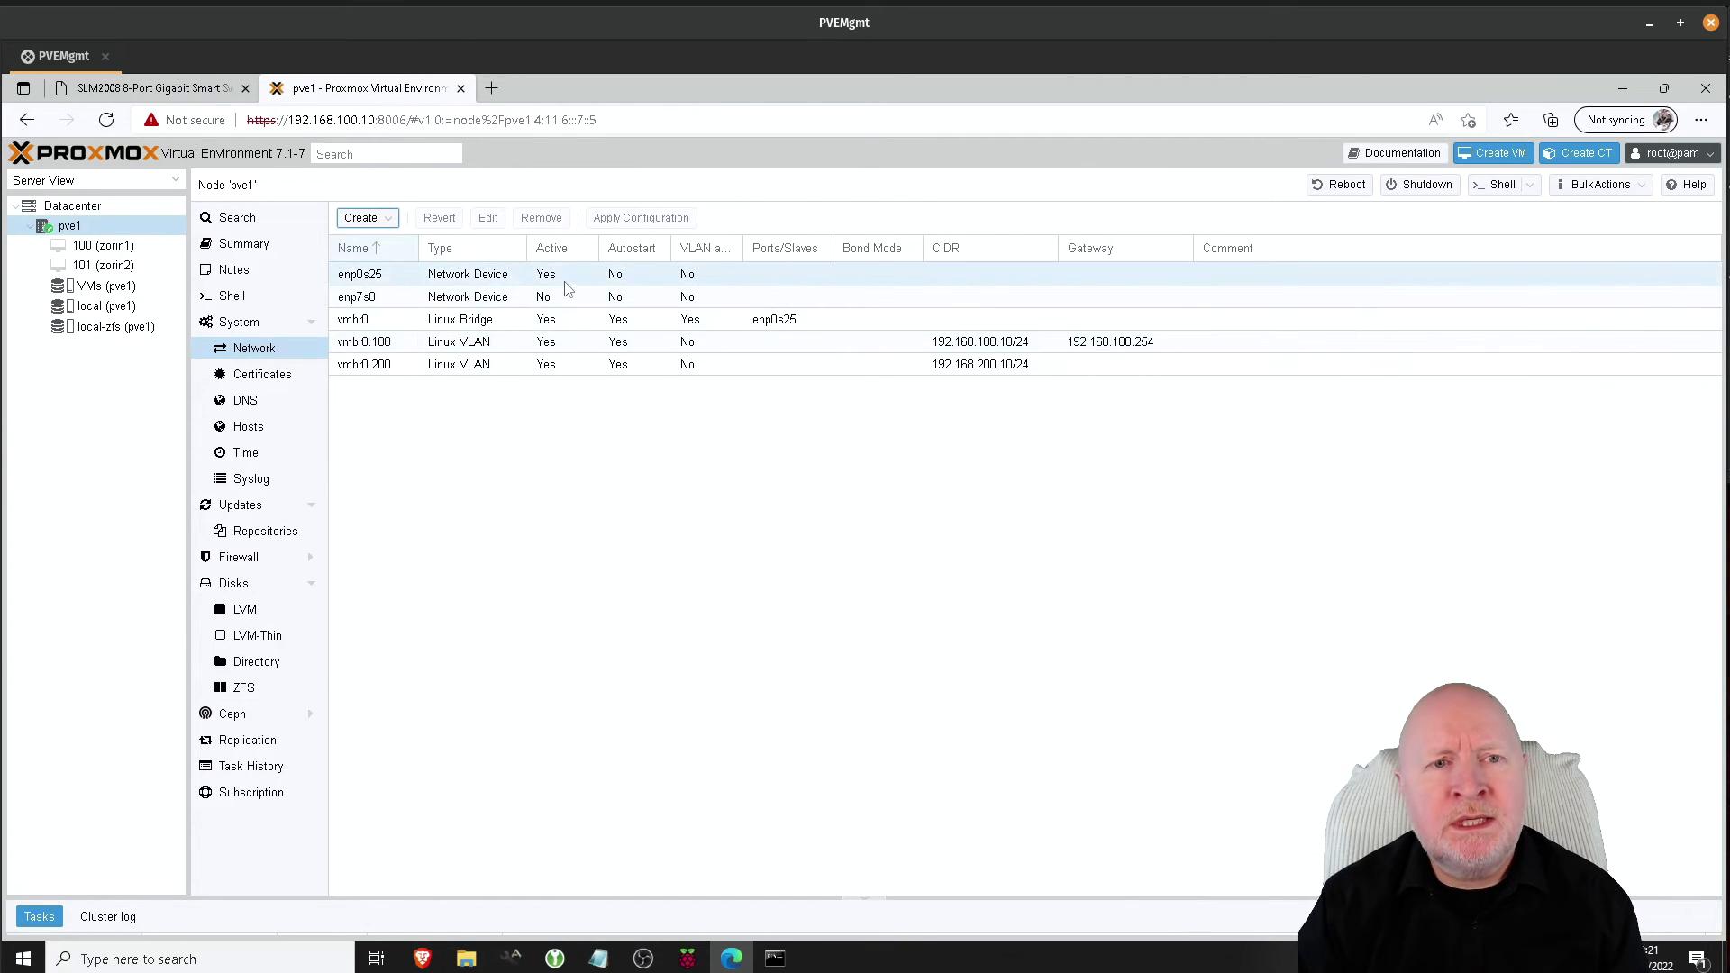
On the Cisco switch, add Port 1 as a member of VLAN 200 and save the membership.
click(177, 93)
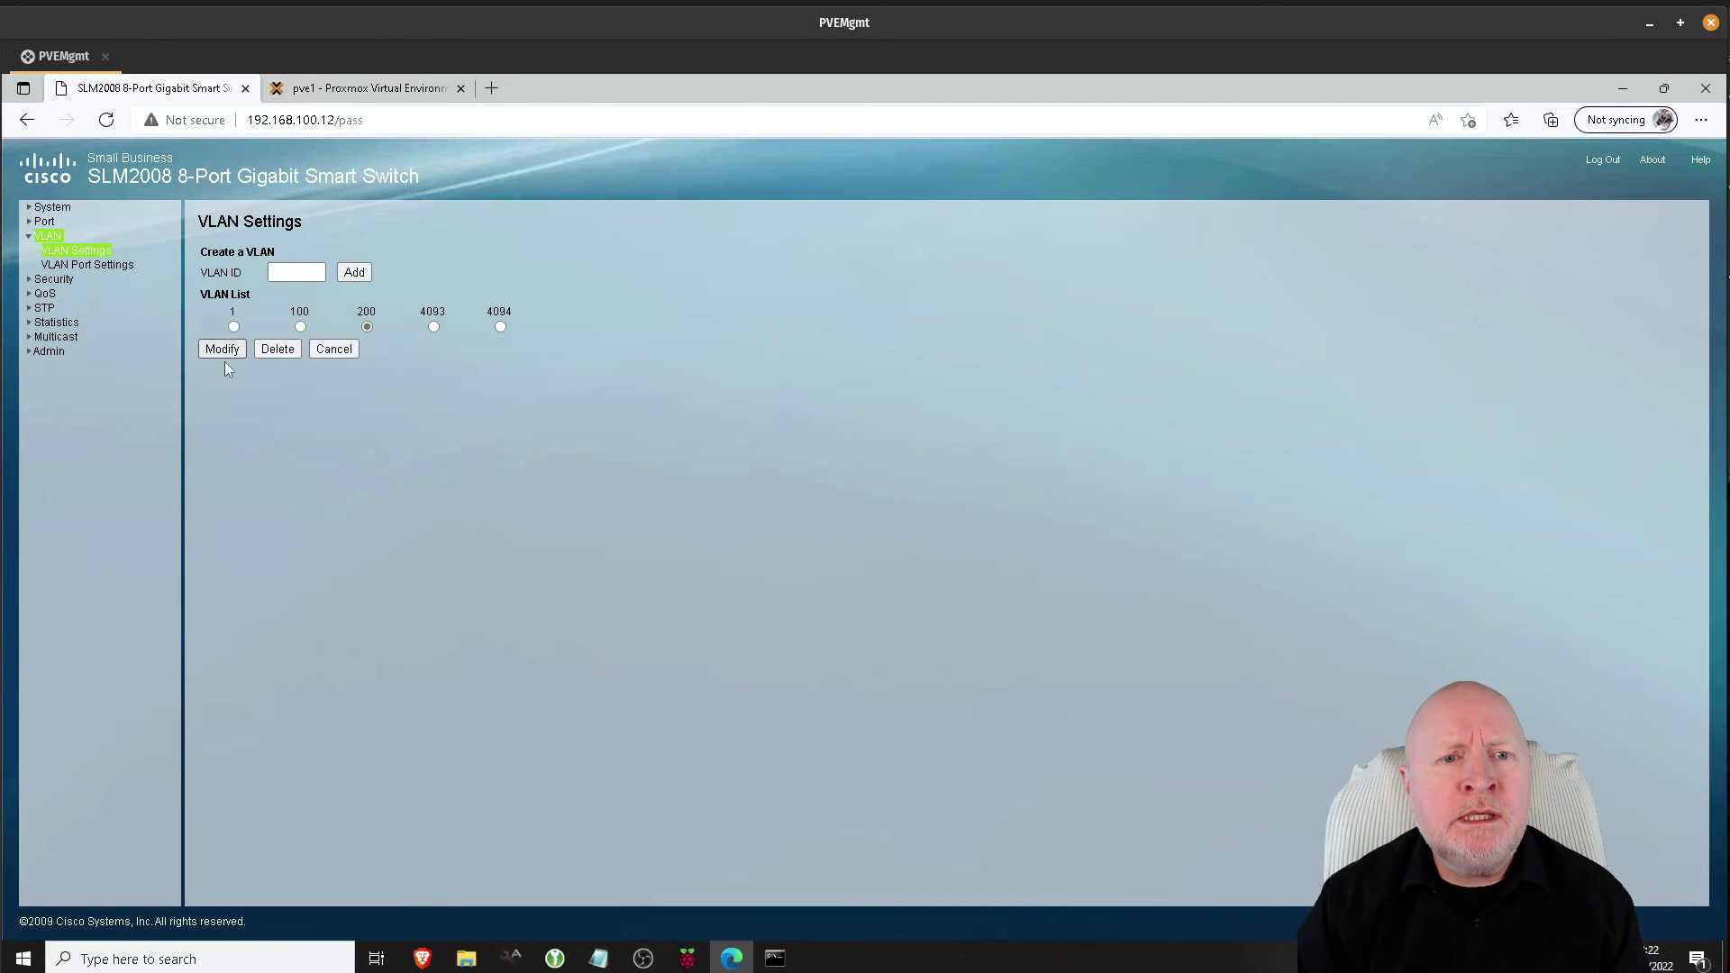
click(222, 351)
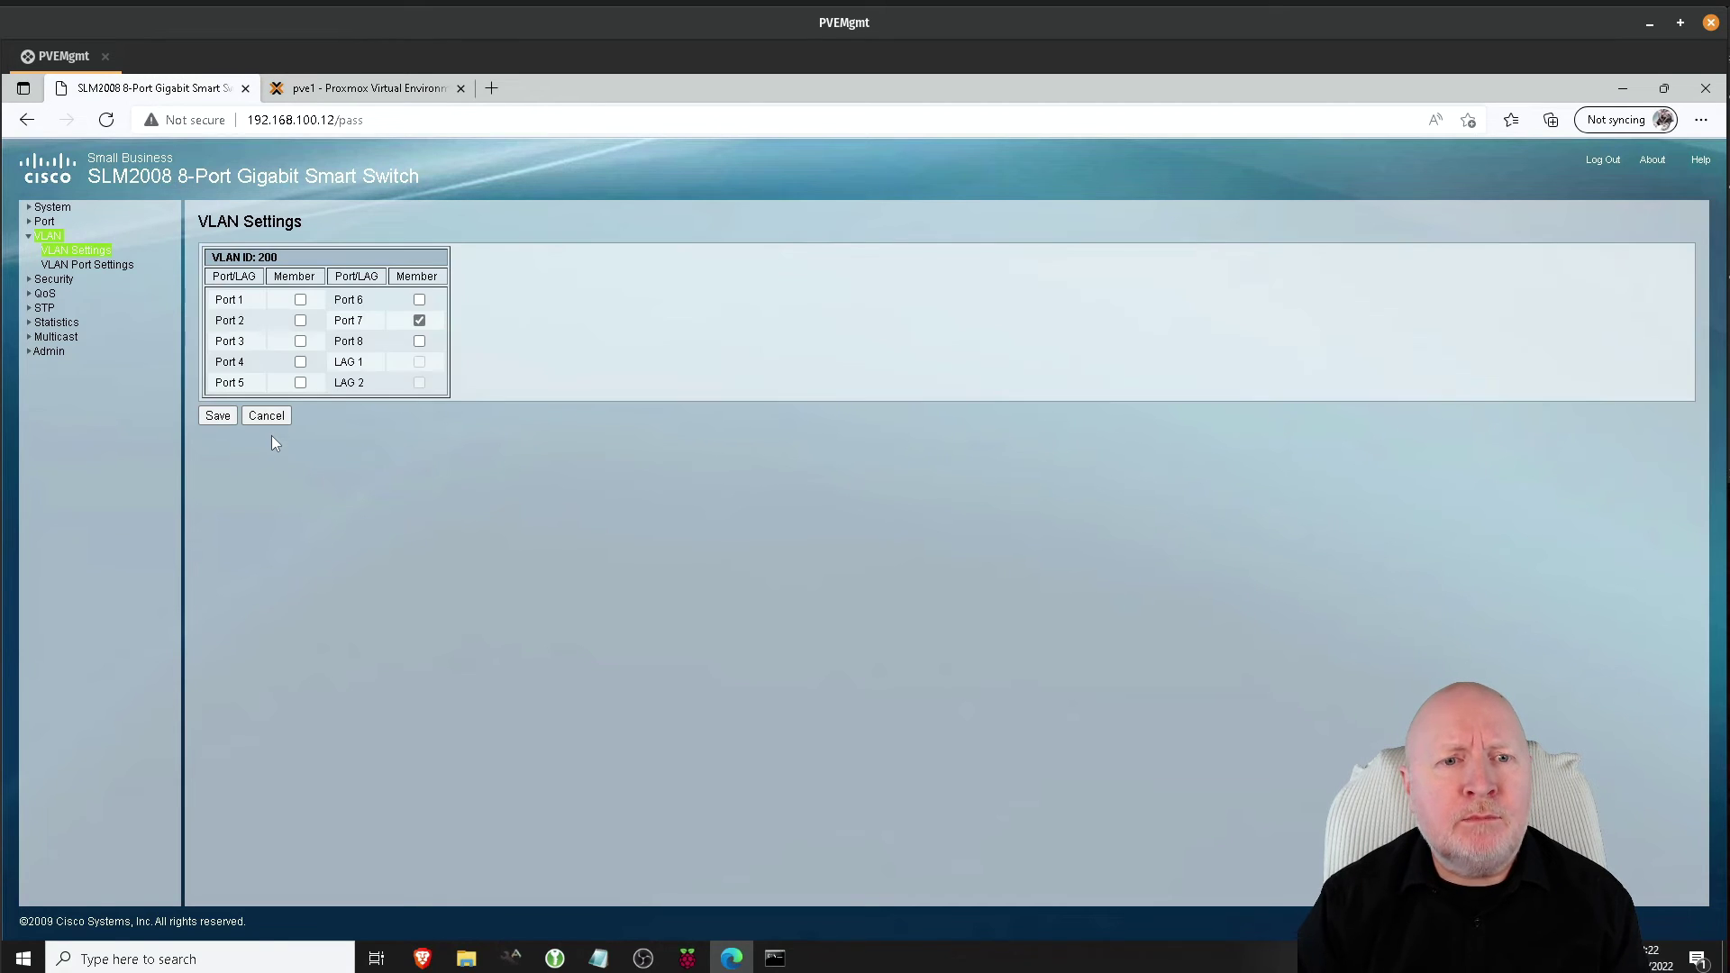
click(300, 301)
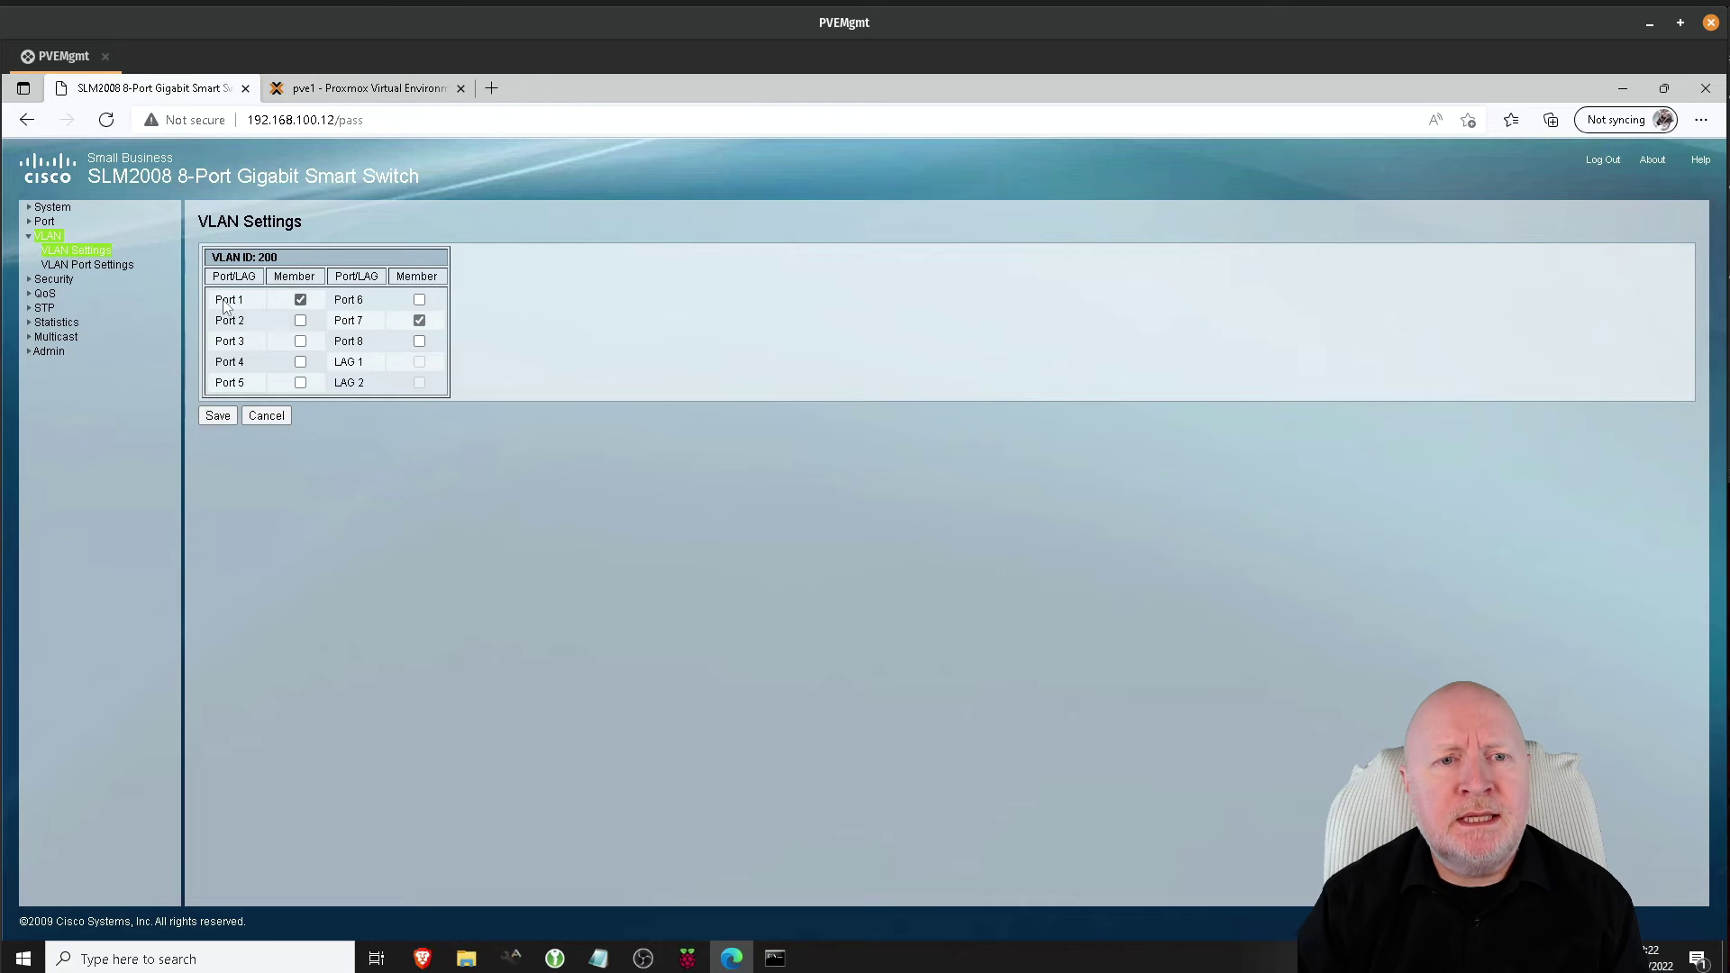
click(218, 415)
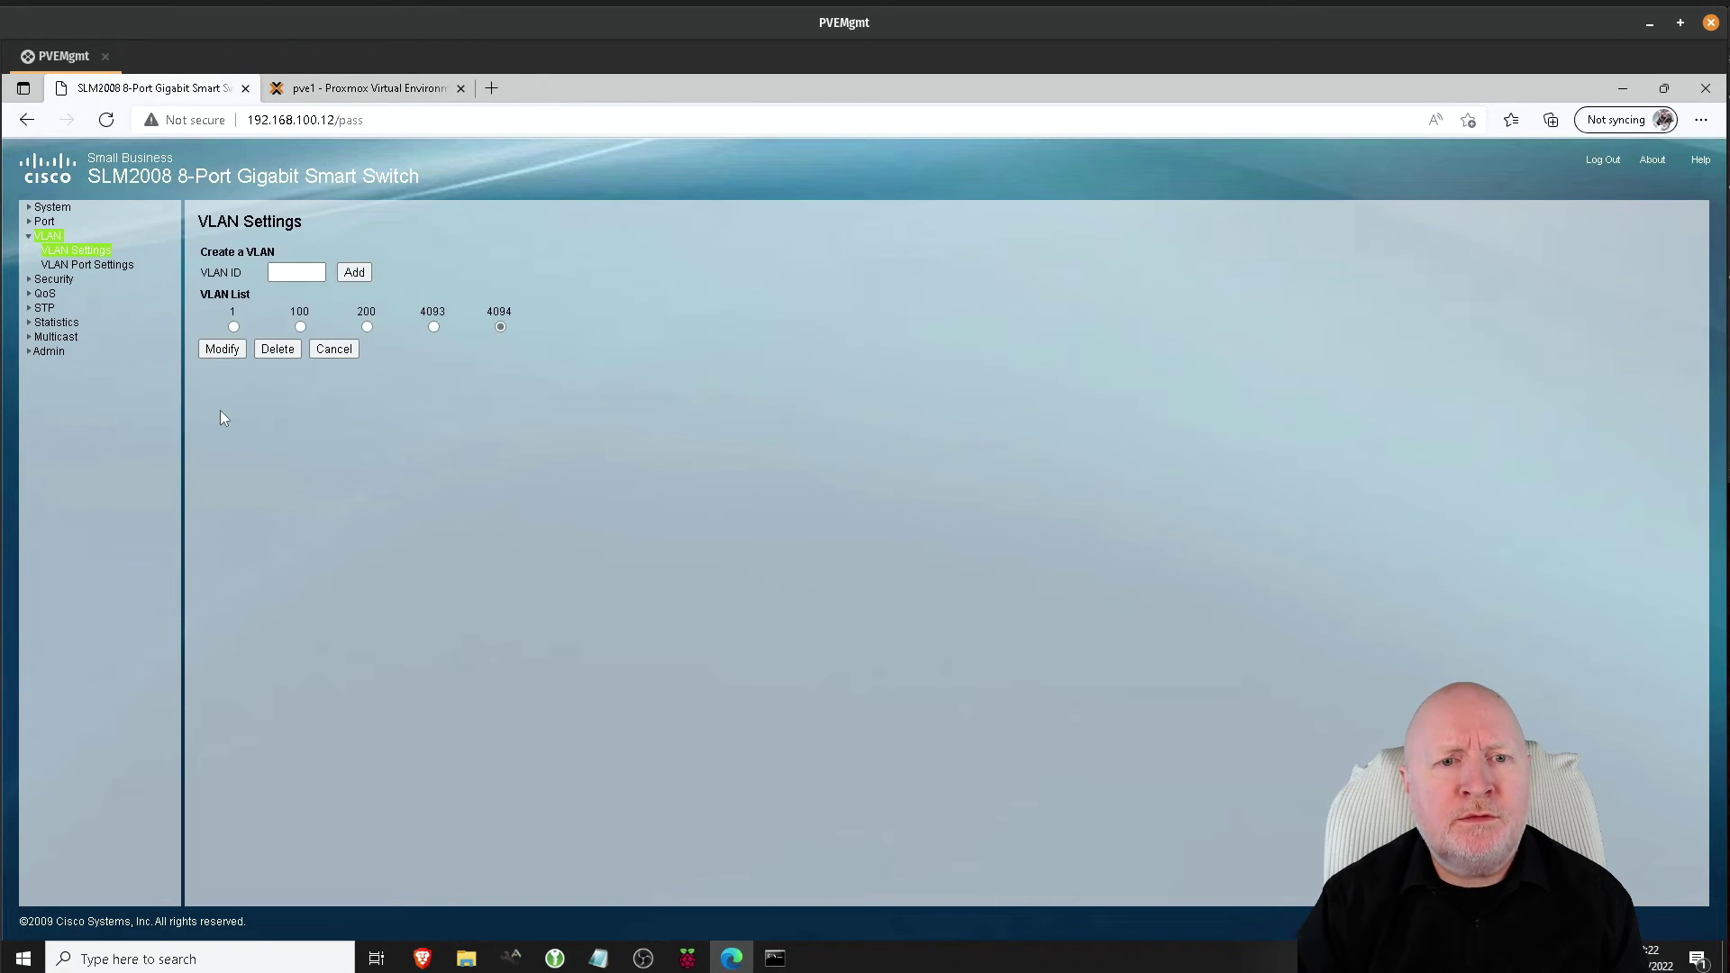
Review Port 1's PVID choices in the switch's VLAN port settings and compare them with pve1's network interfaces.
click(115, 265)
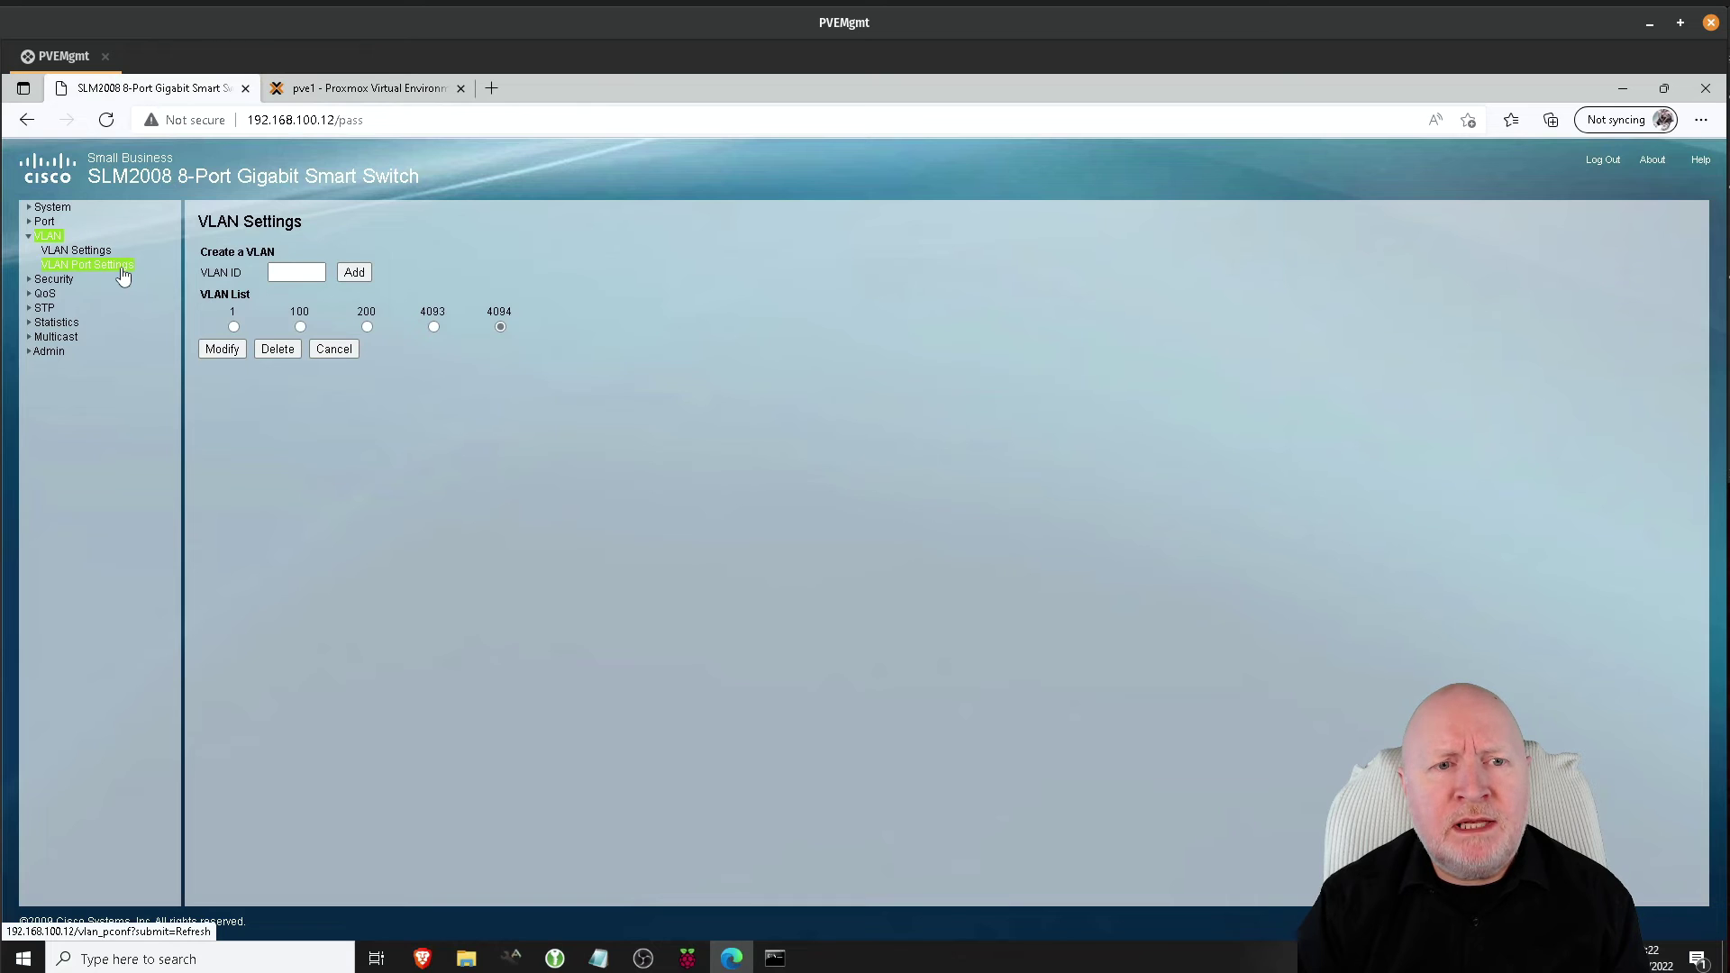
click(590, 314)
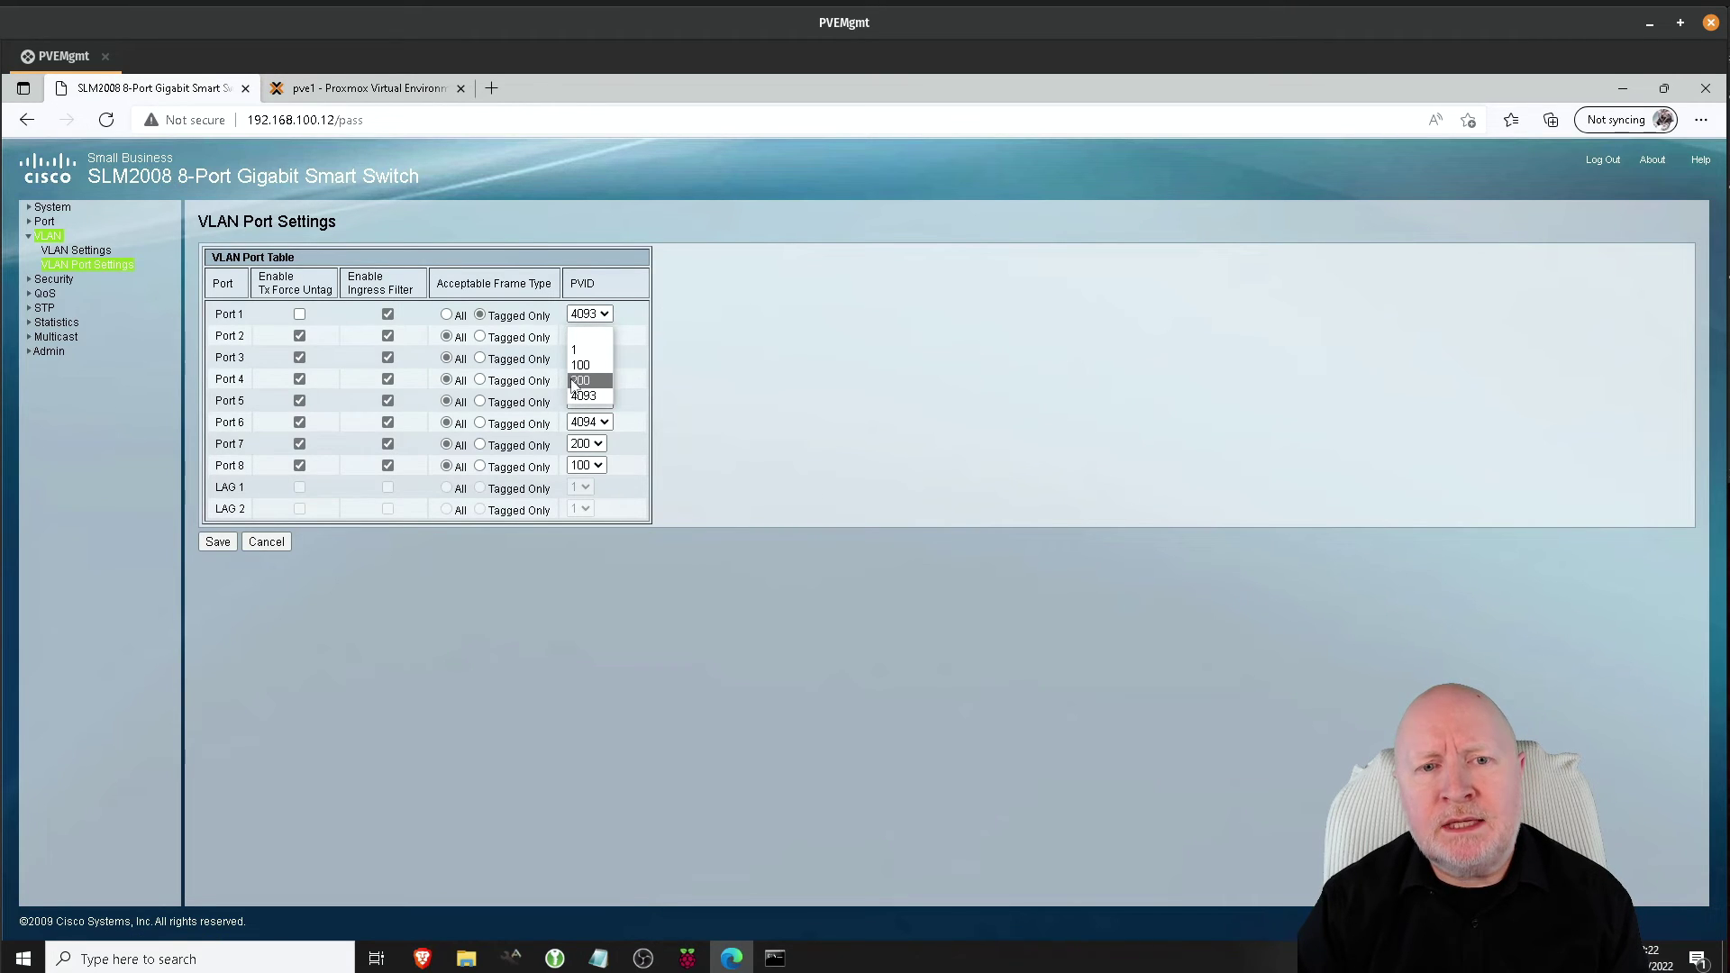
click(823, 364)
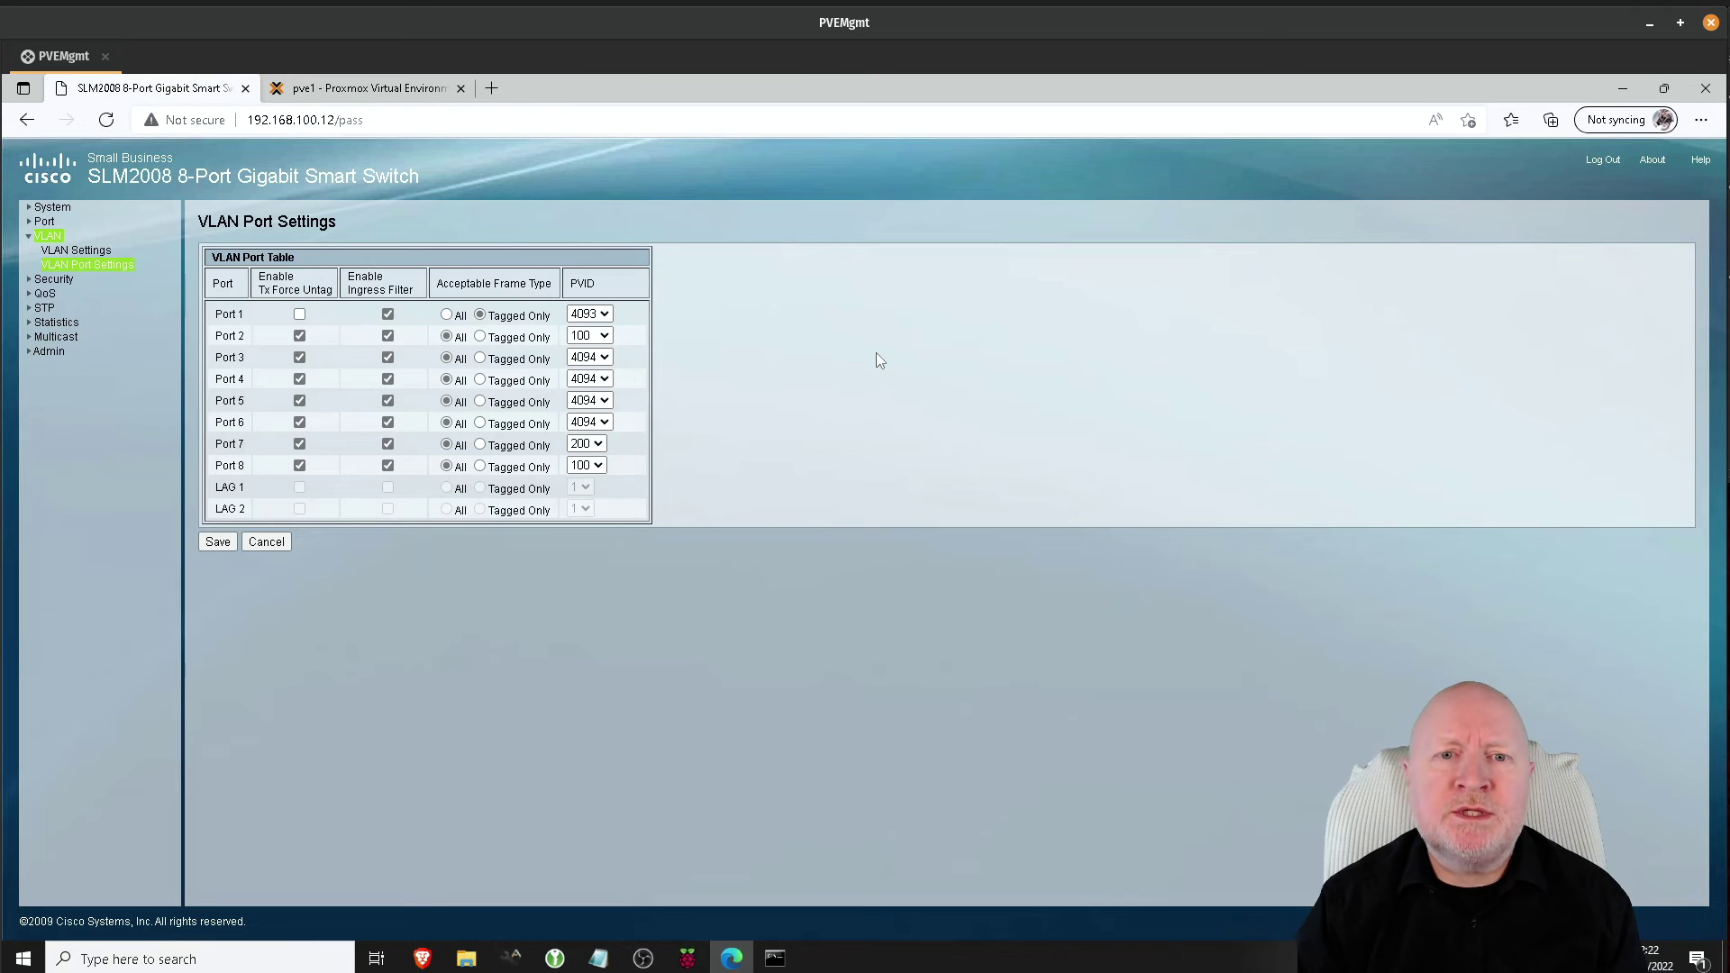
click(370, 89)
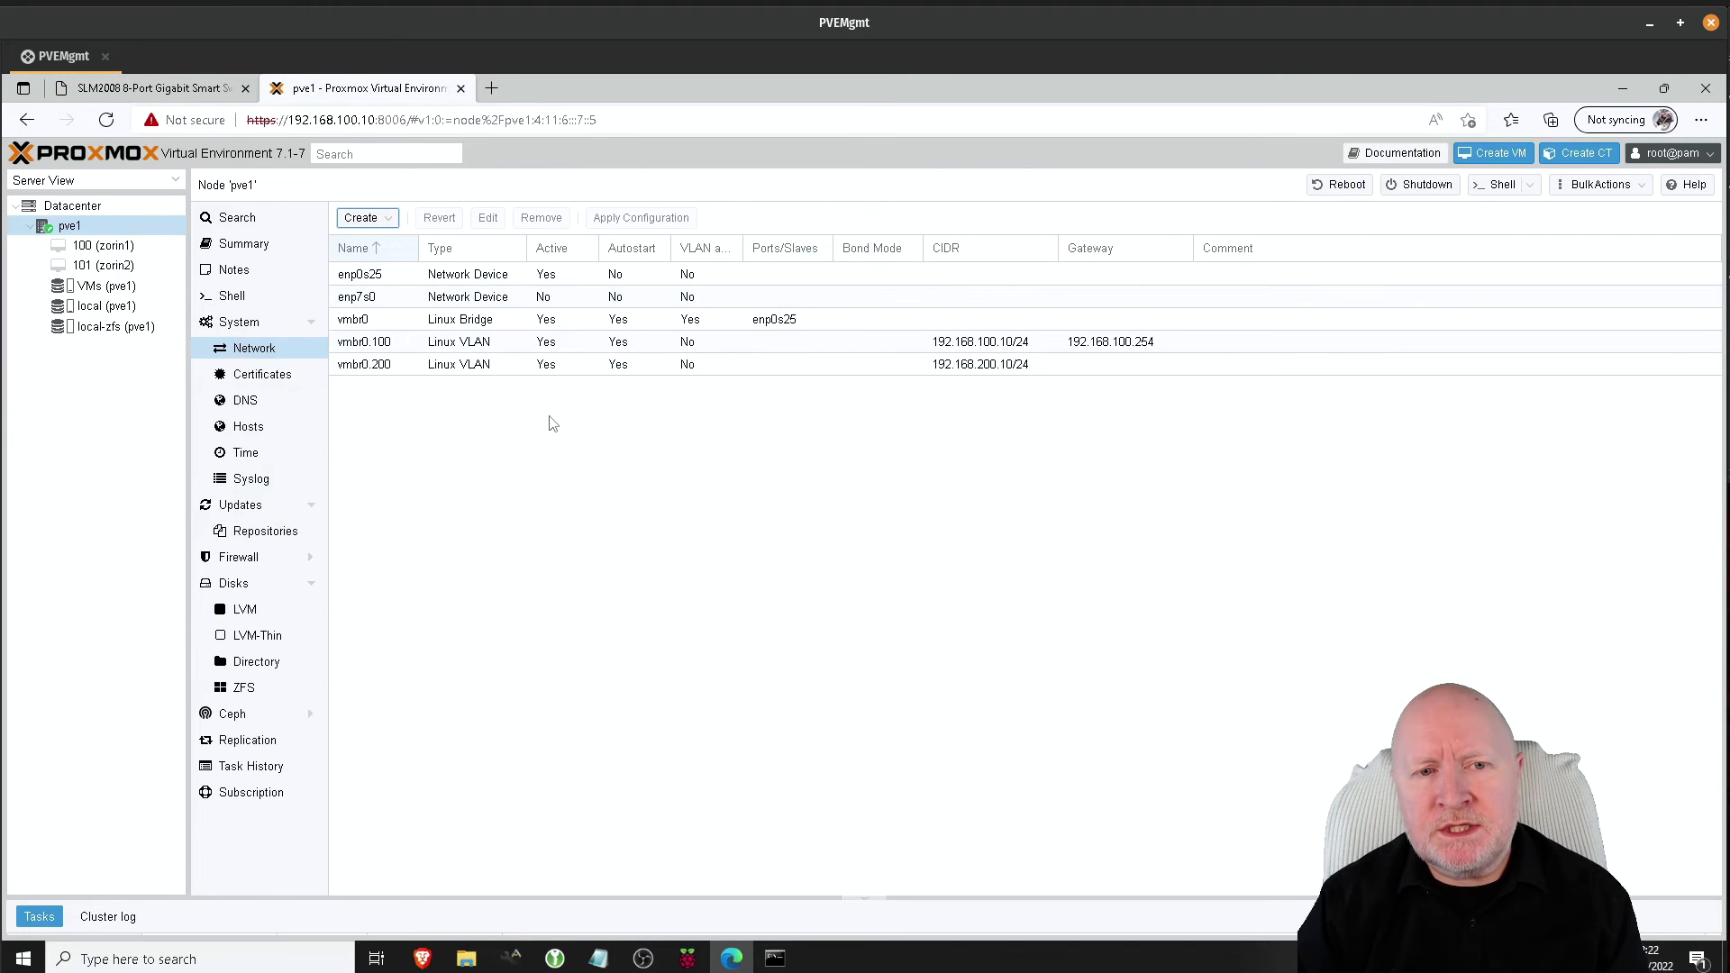
click(163, 98)
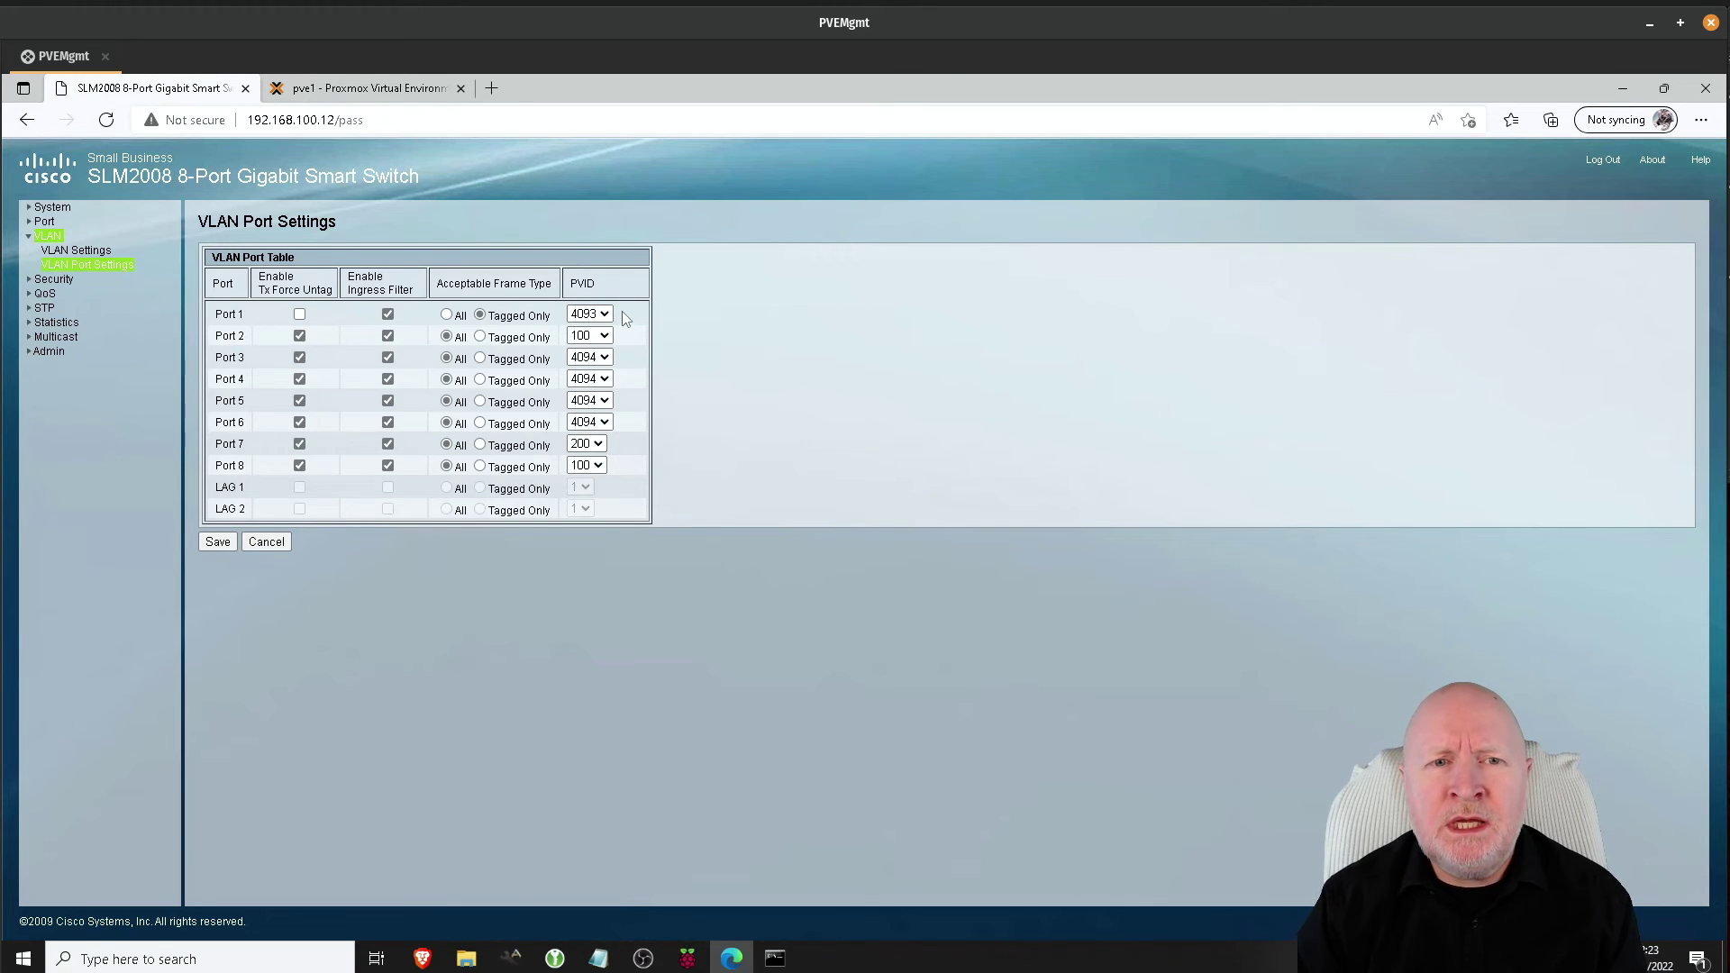
click(376, 97)
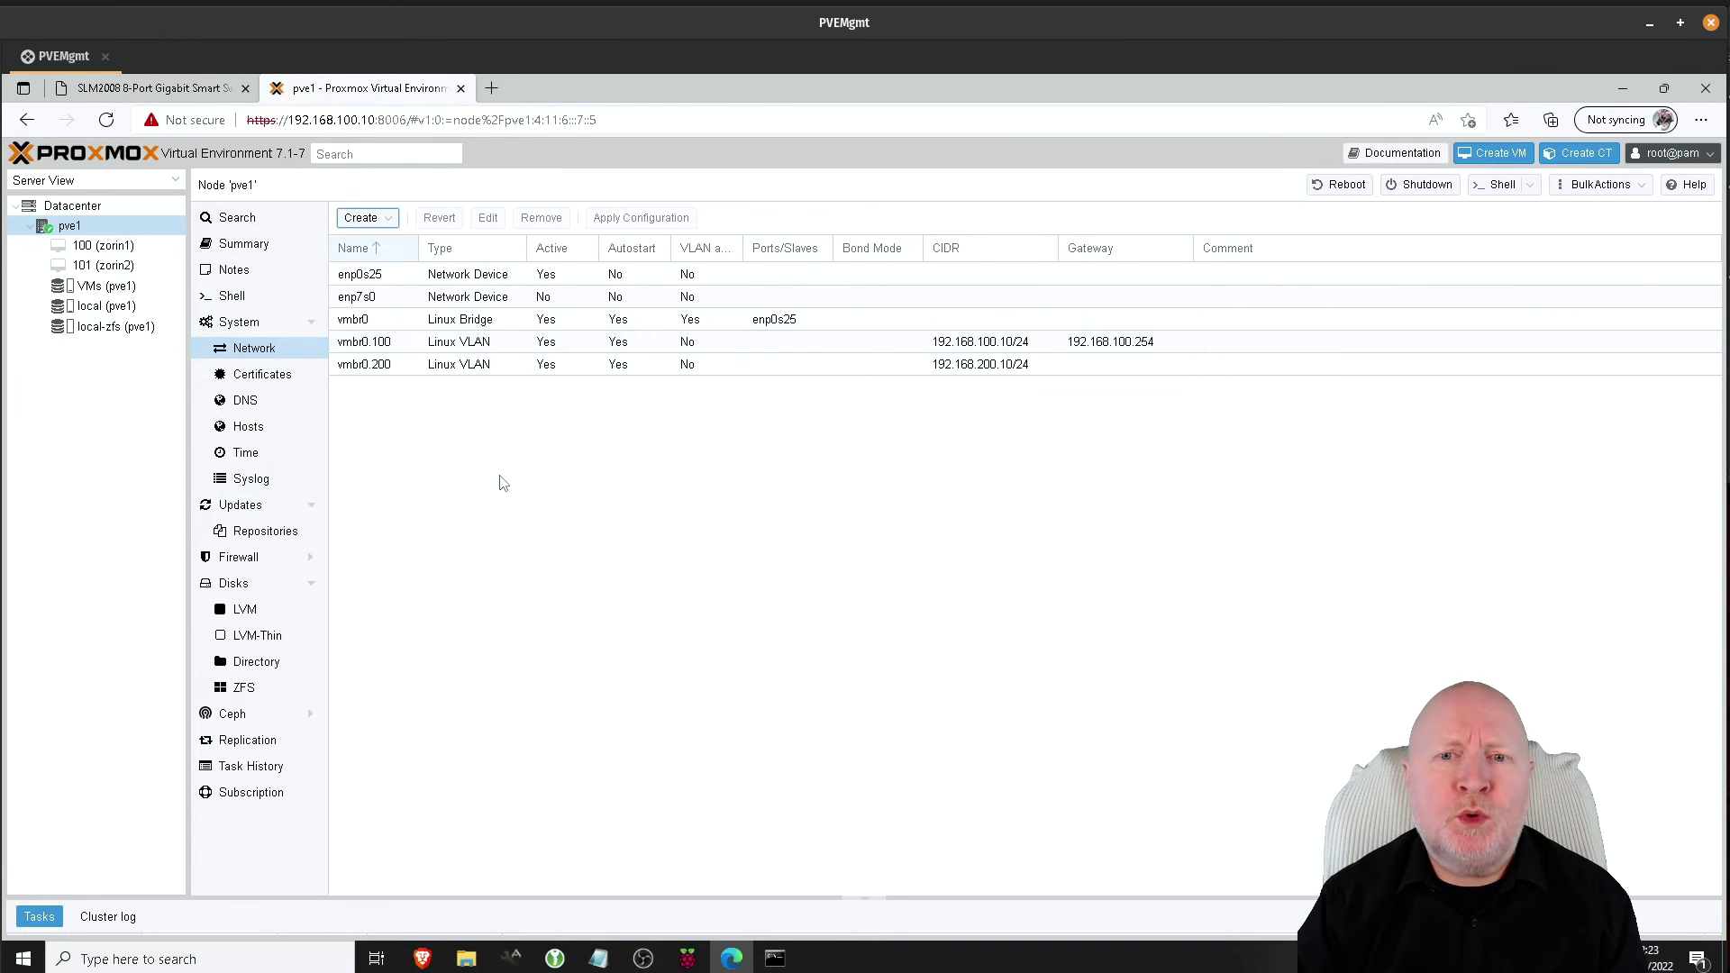
Ping 192.168.200.10 from the Windows Command Prompt to test the vmbr0.200 interface.
click(775, 960)
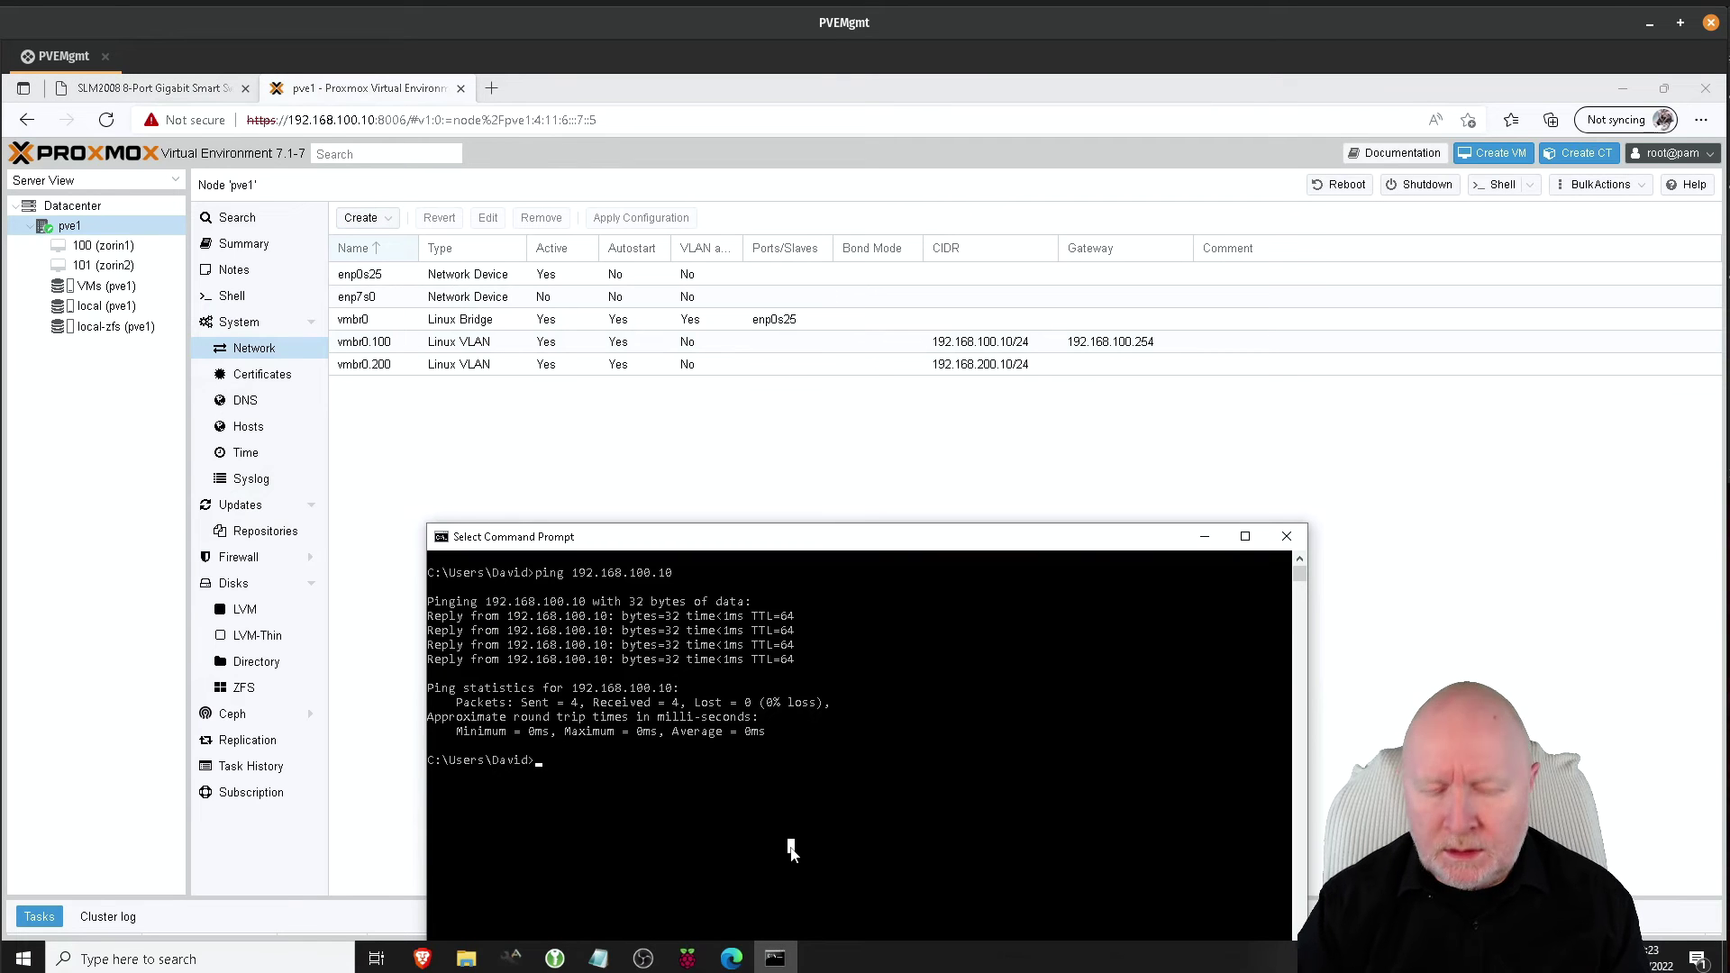
key(Escape)
key(Up)
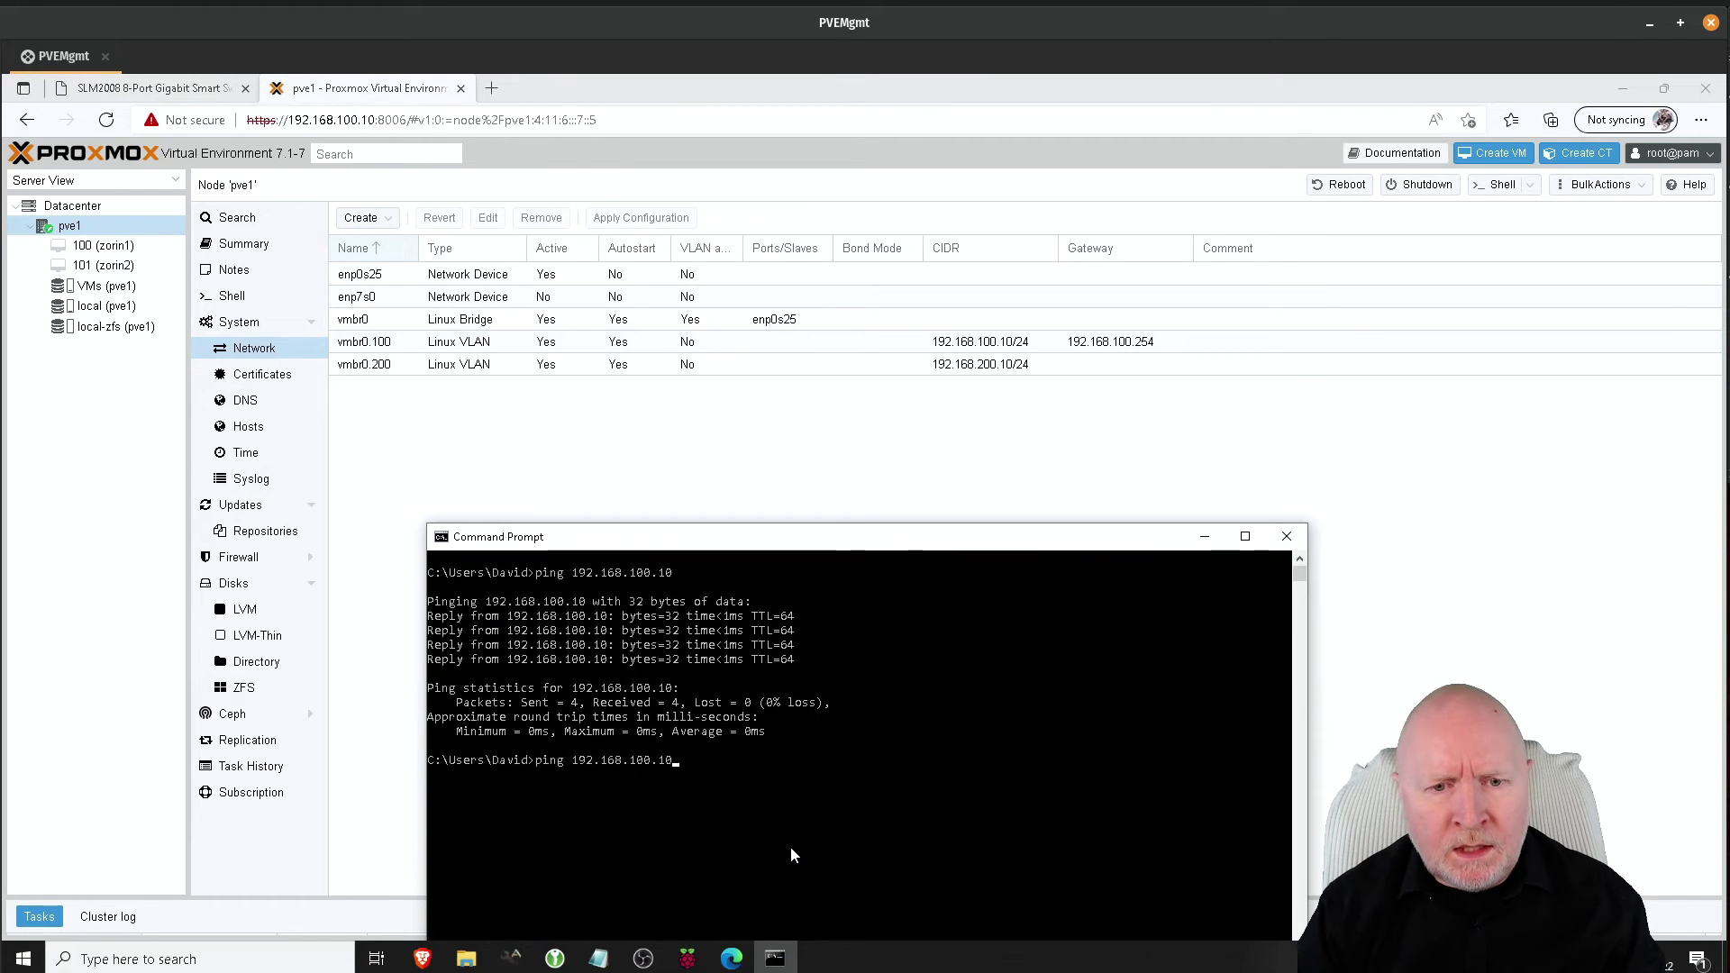
key(Left)
key(Left)
key(Left)
key(Left)
key(Left)
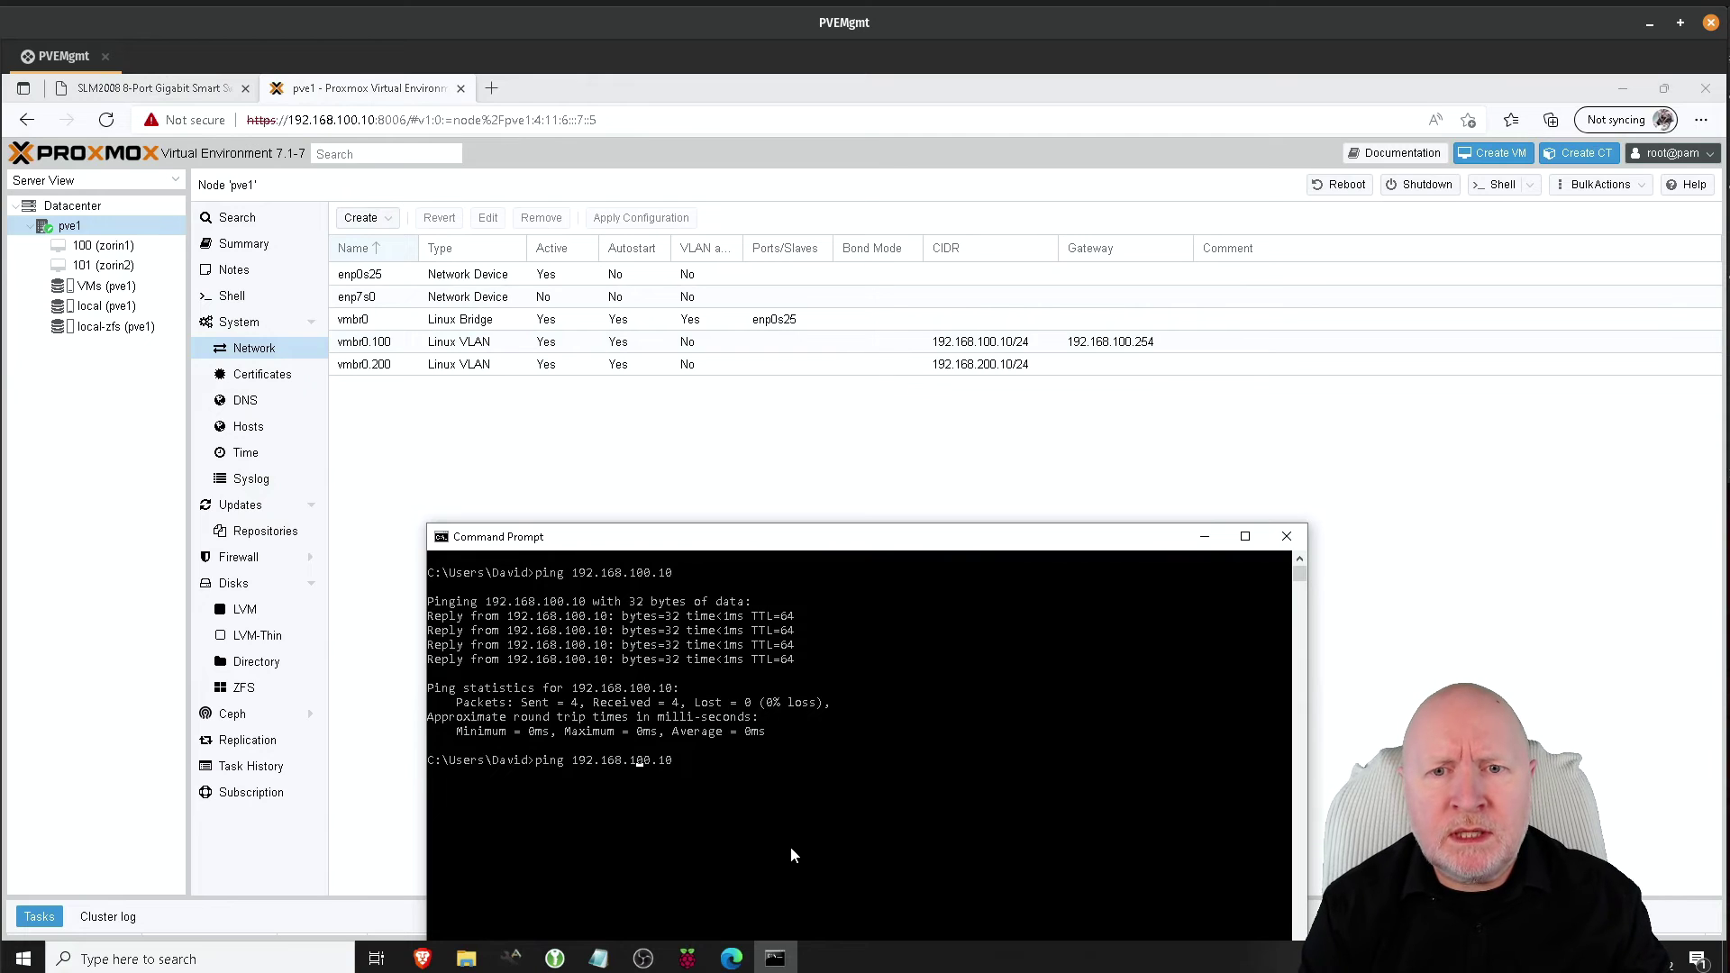
key(BackSpace)
text(2)
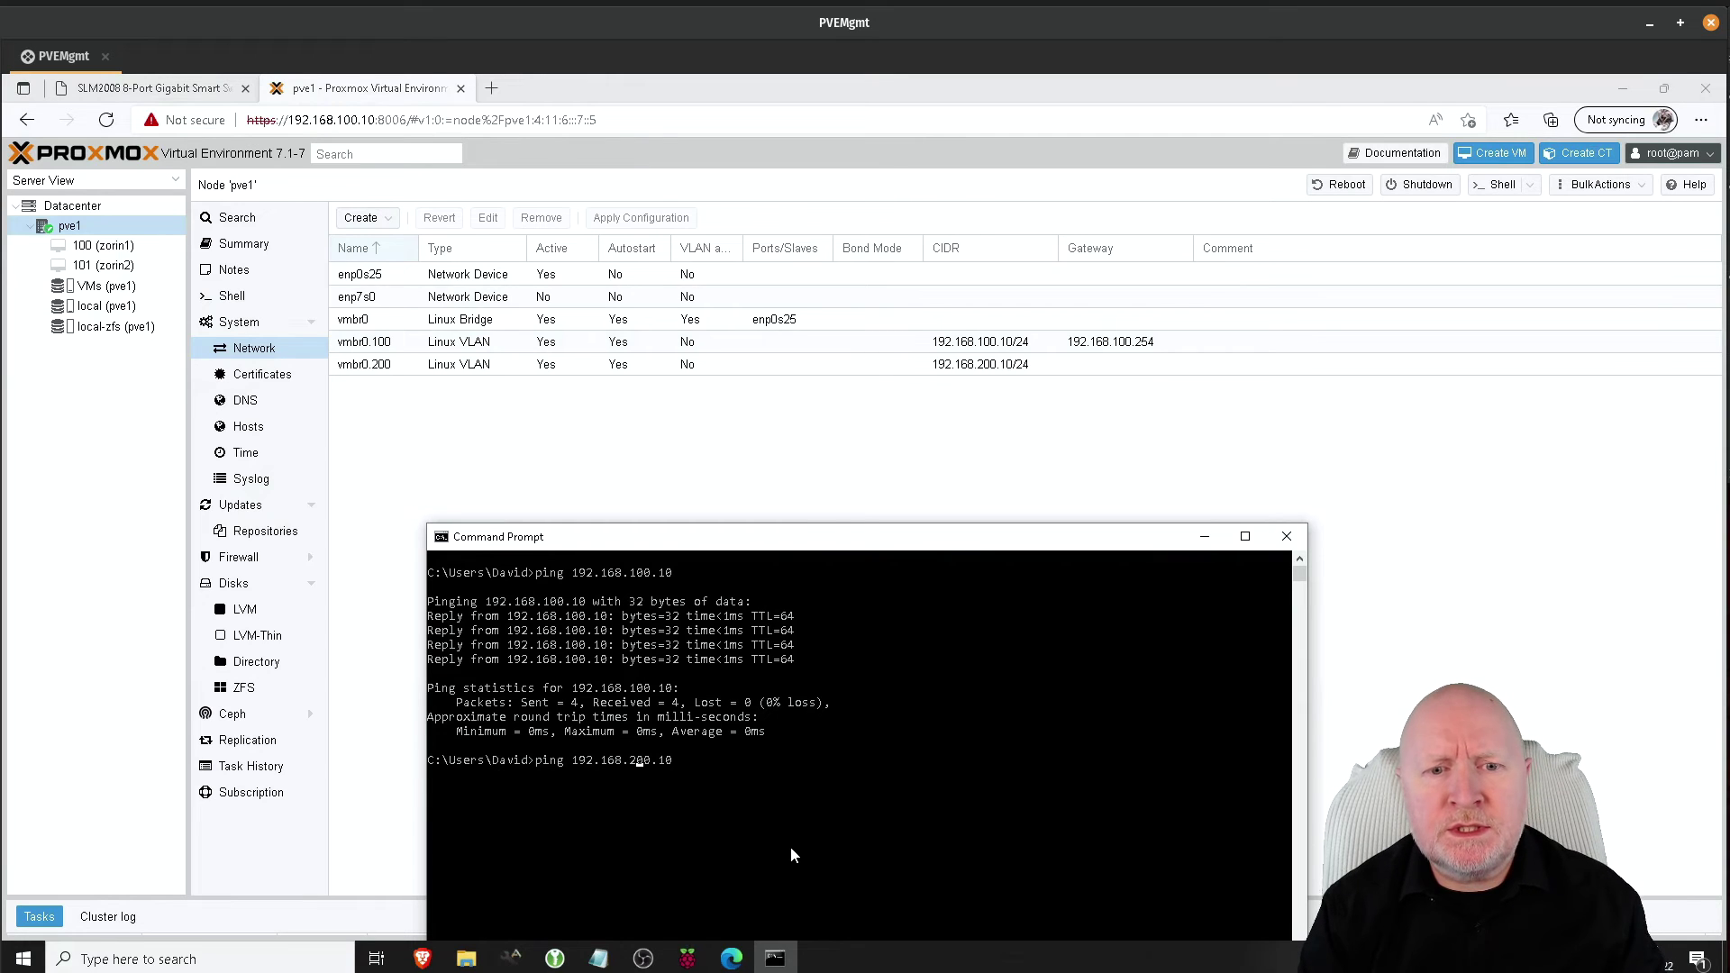
key(Return)
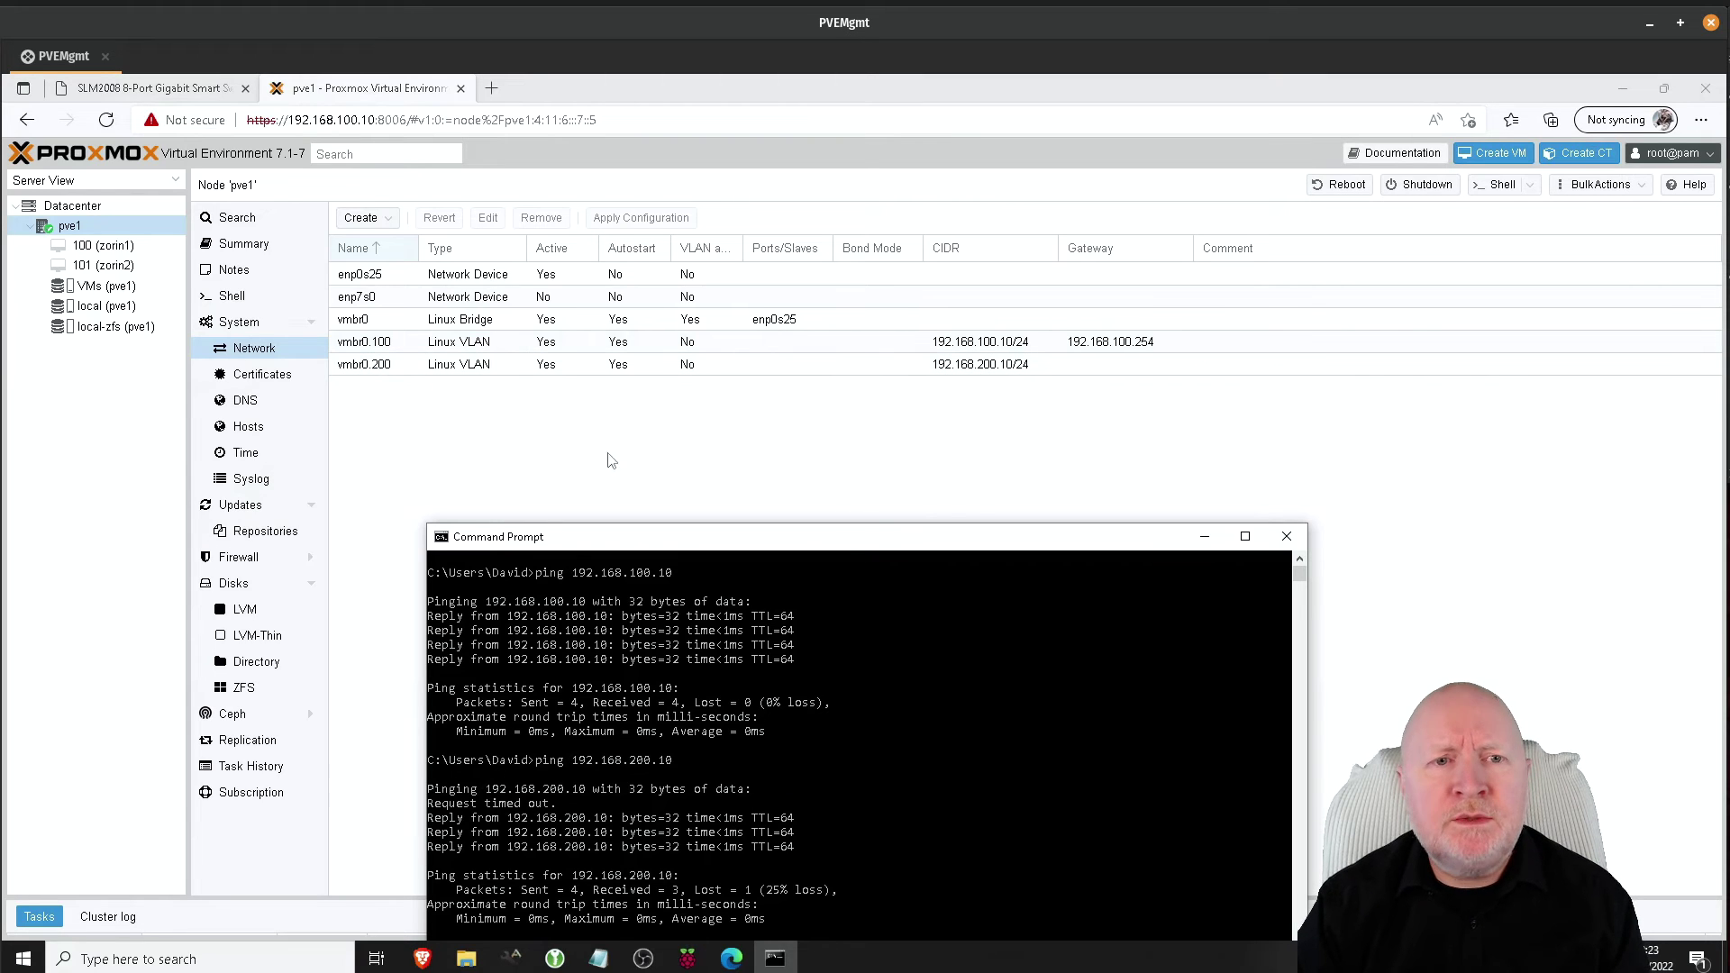
Check the port PVIDs in the switch's VLAN port settings against the VLAN interfaces on pve1.
click(155, 90)
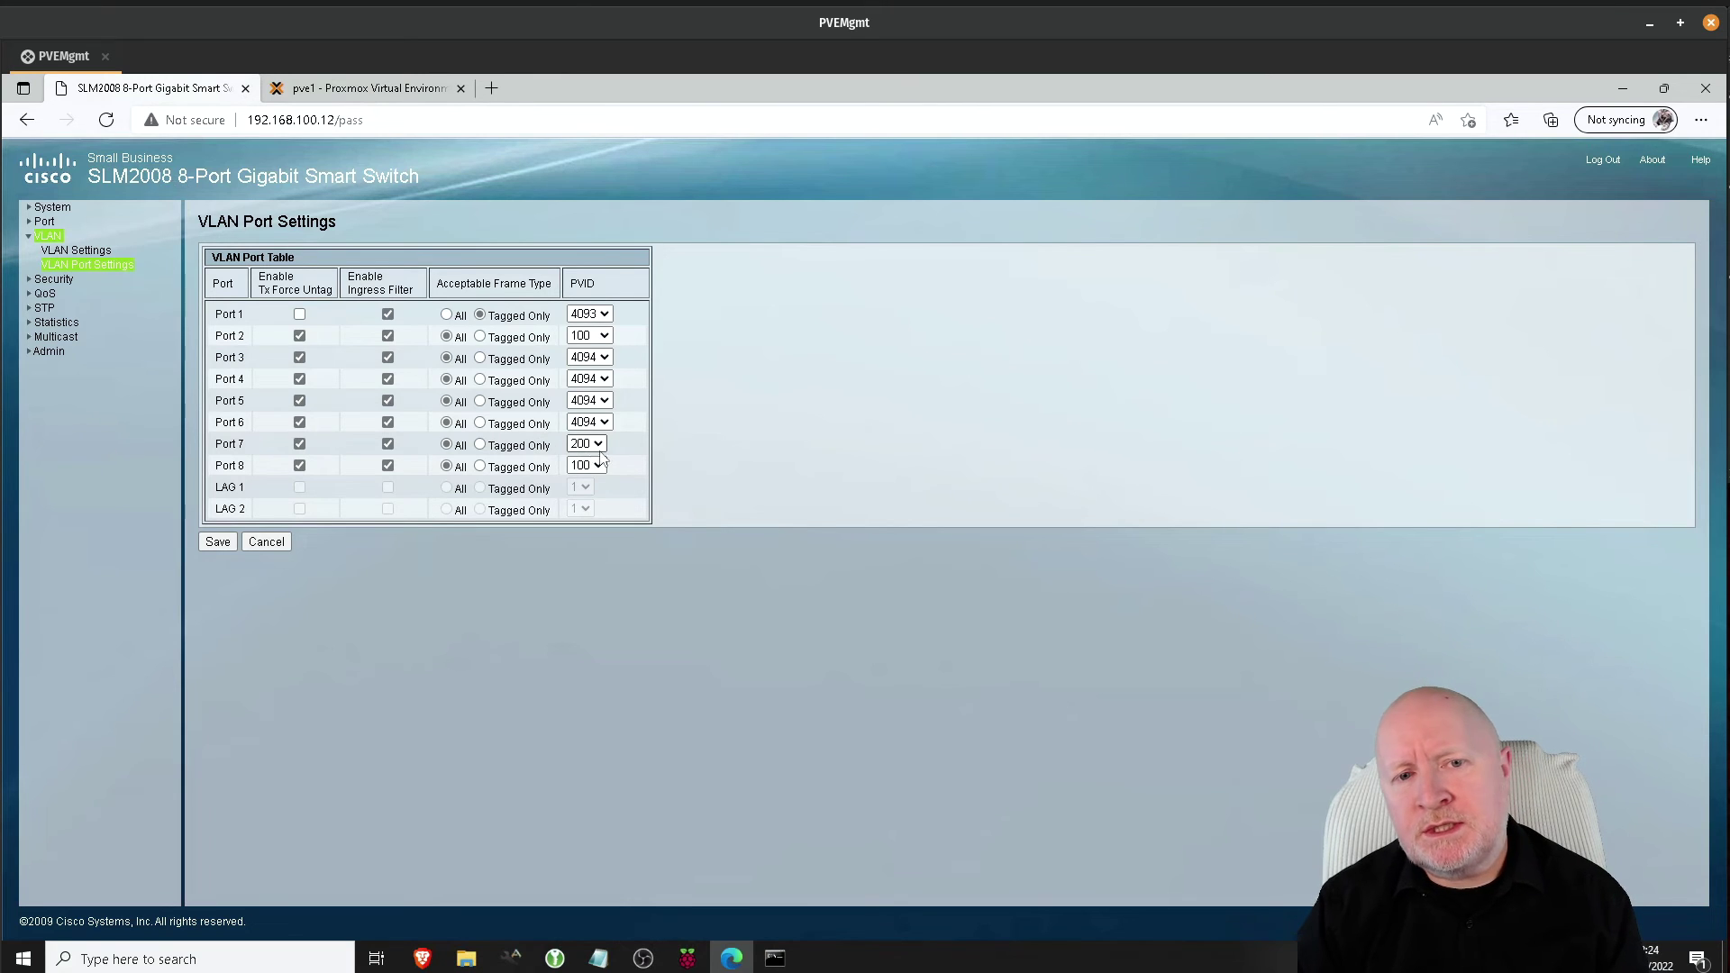
click(358, 93)
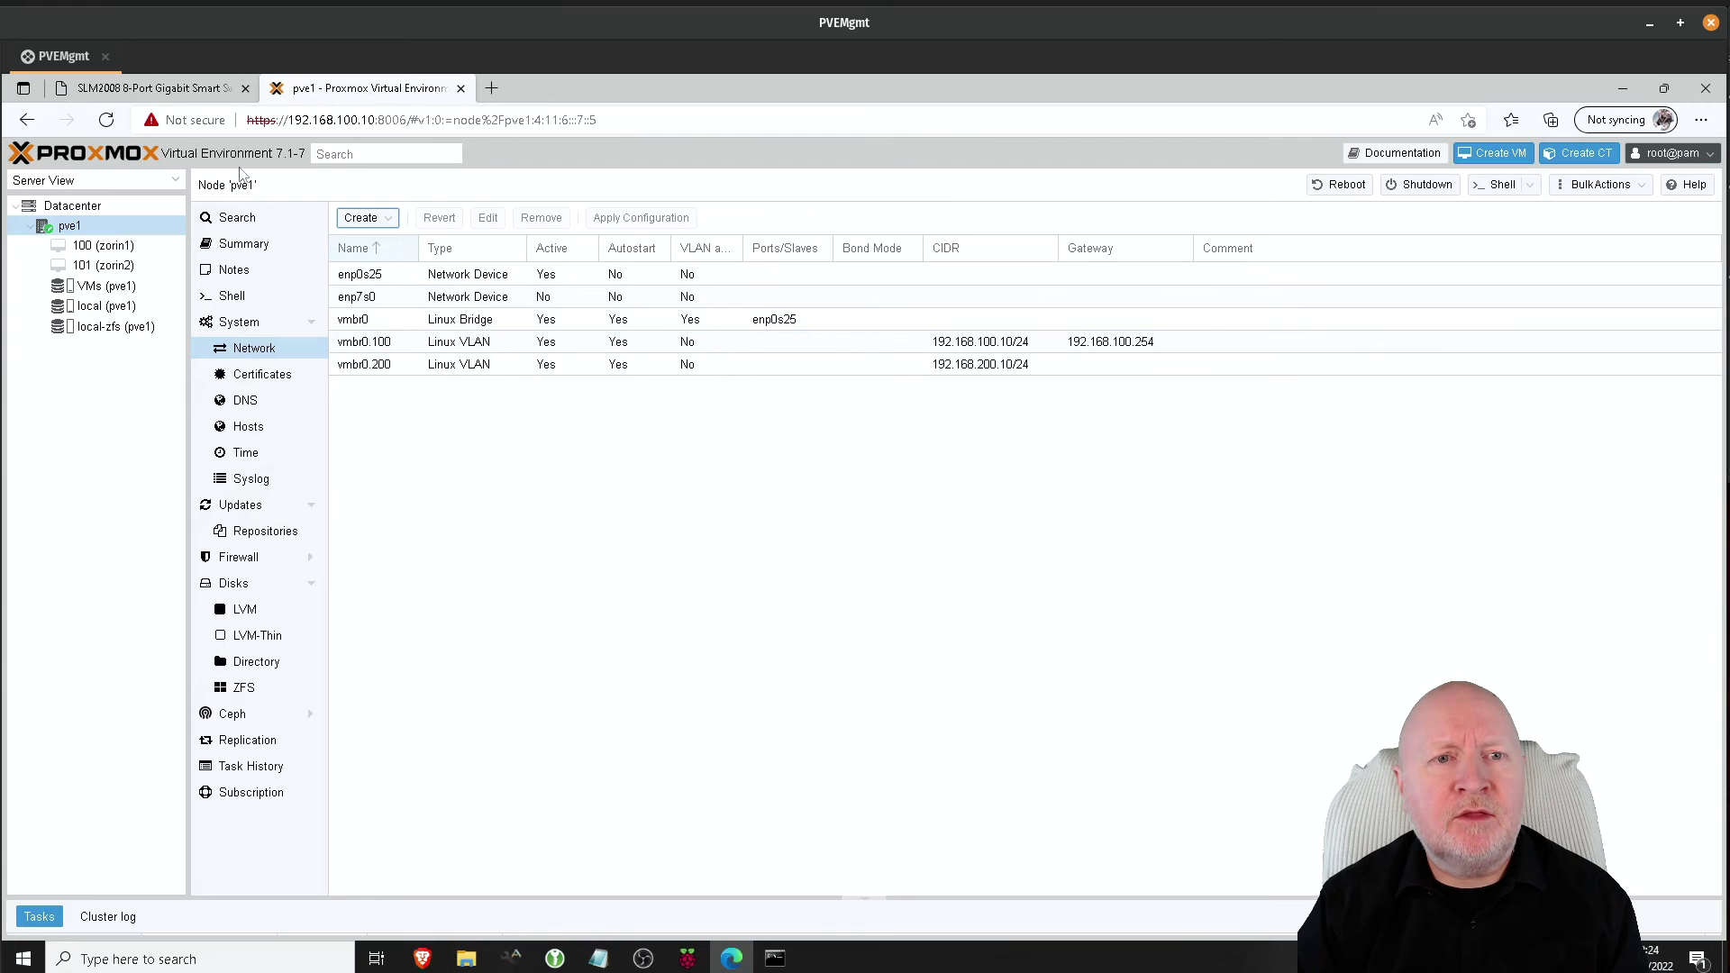
click(185, 88)
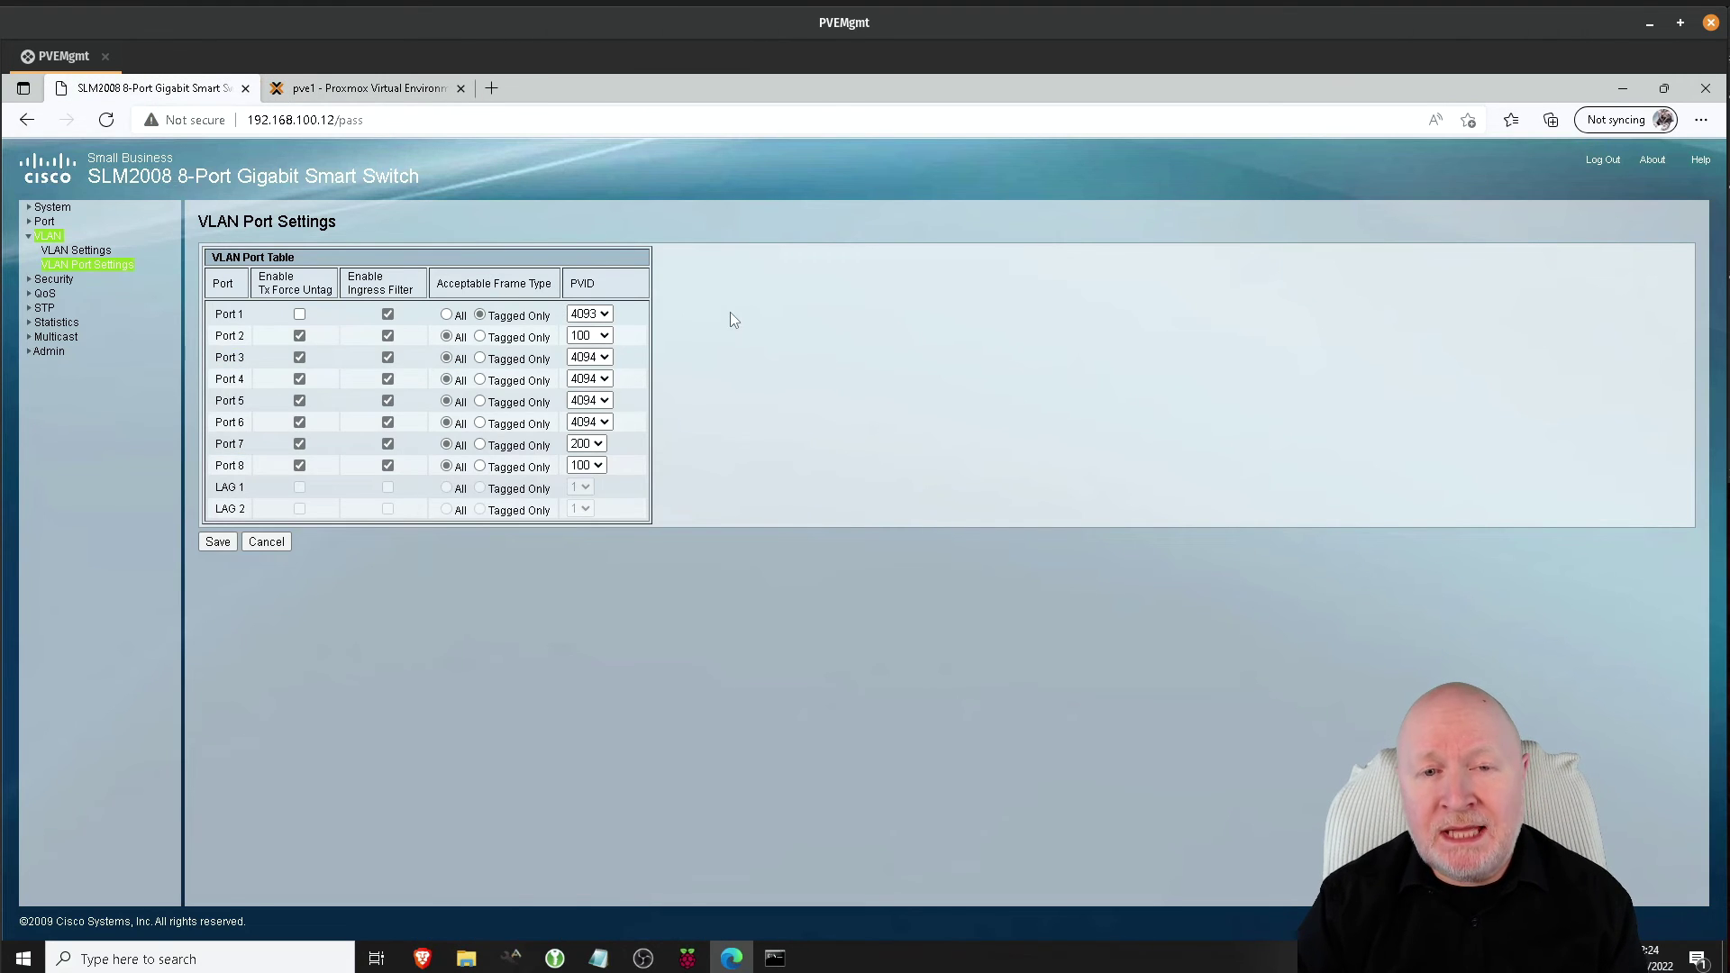
Set the VLAN tag of zorin1's network device net0 to 100, keeping it on bridge vmbr0.
click(406, 87)
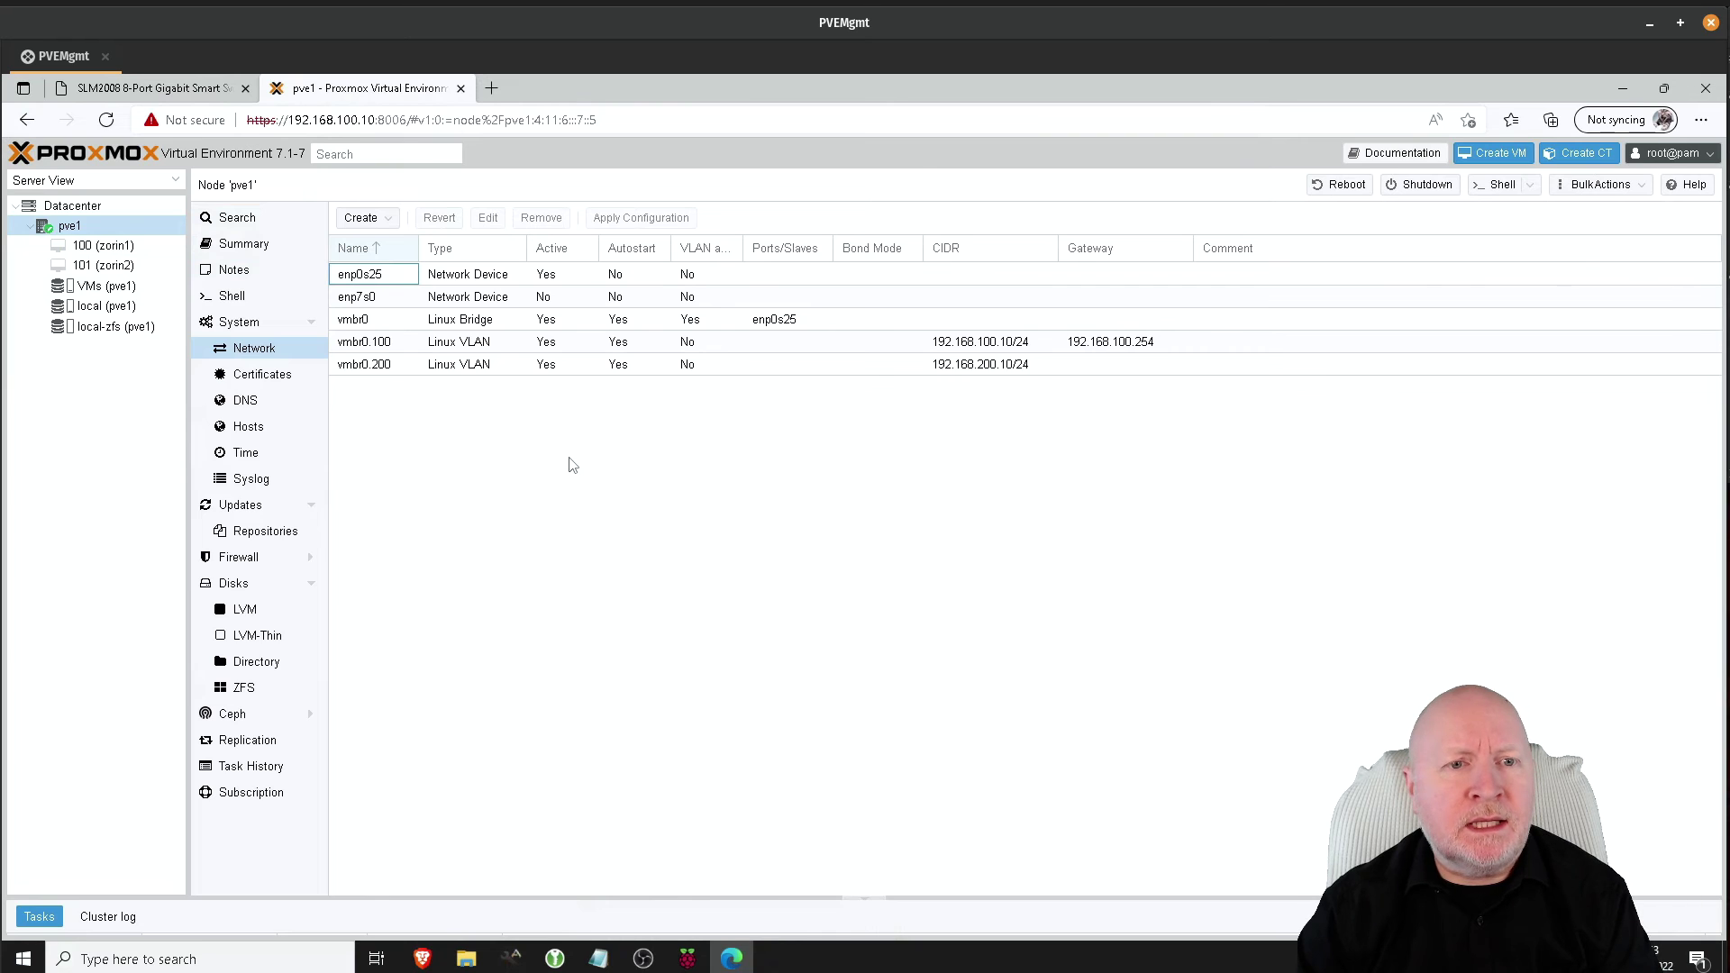
click(140, 247)
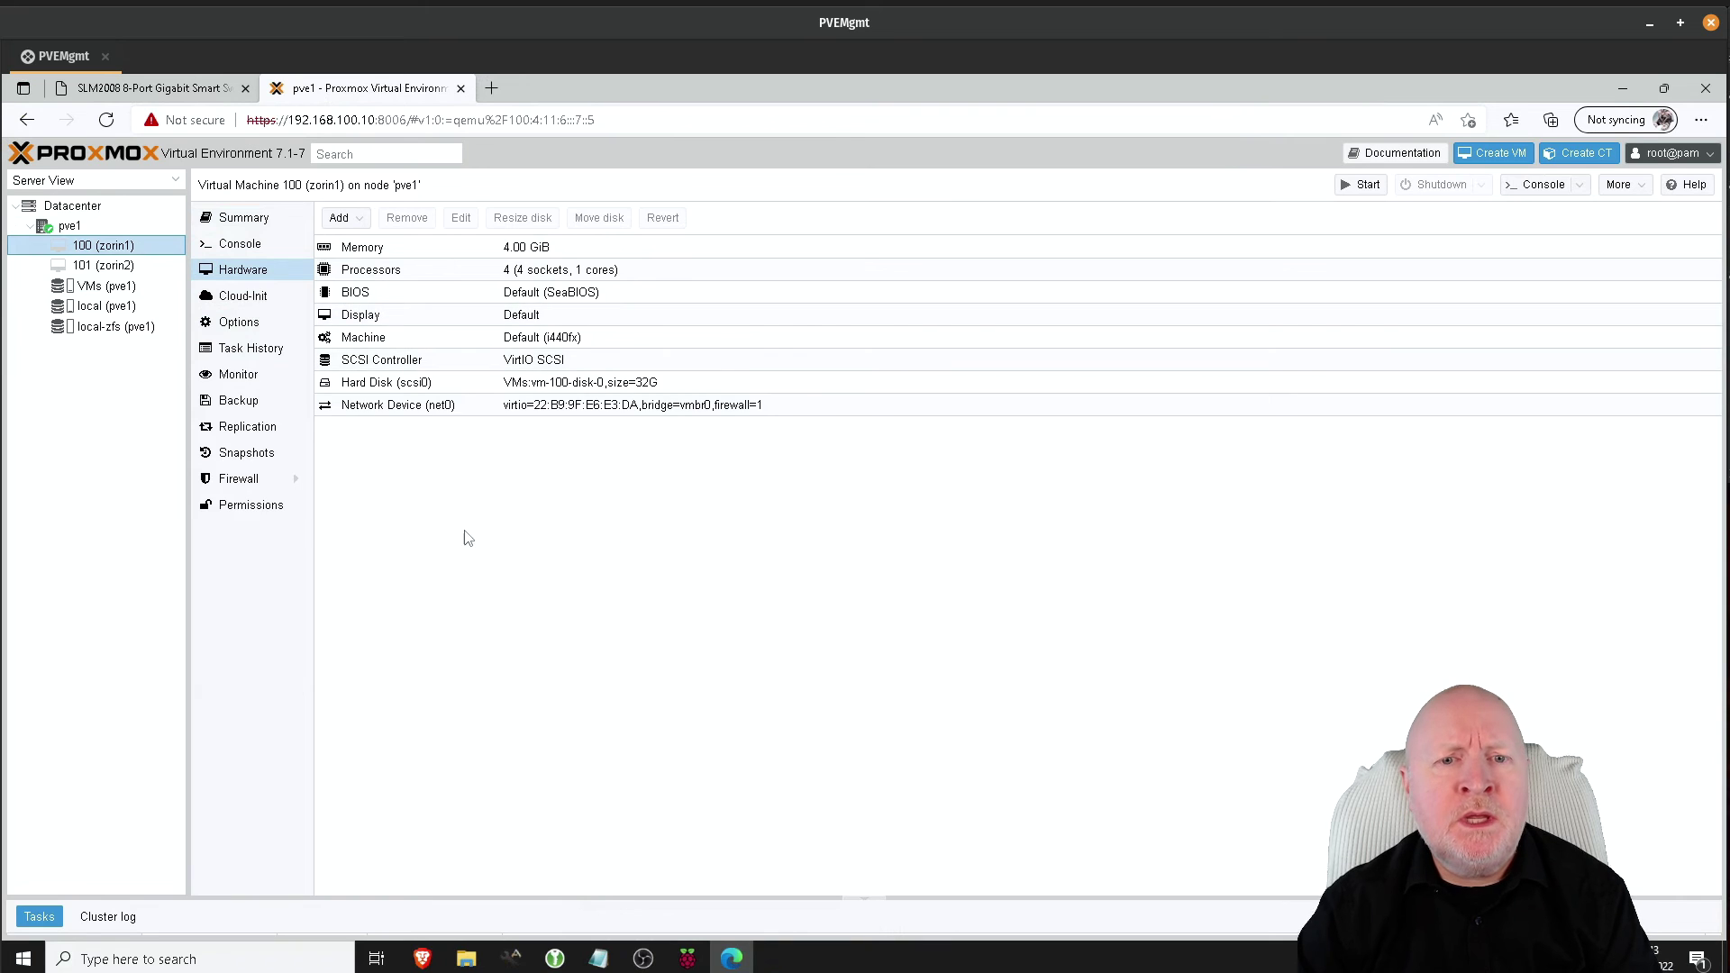
click(352, 411)
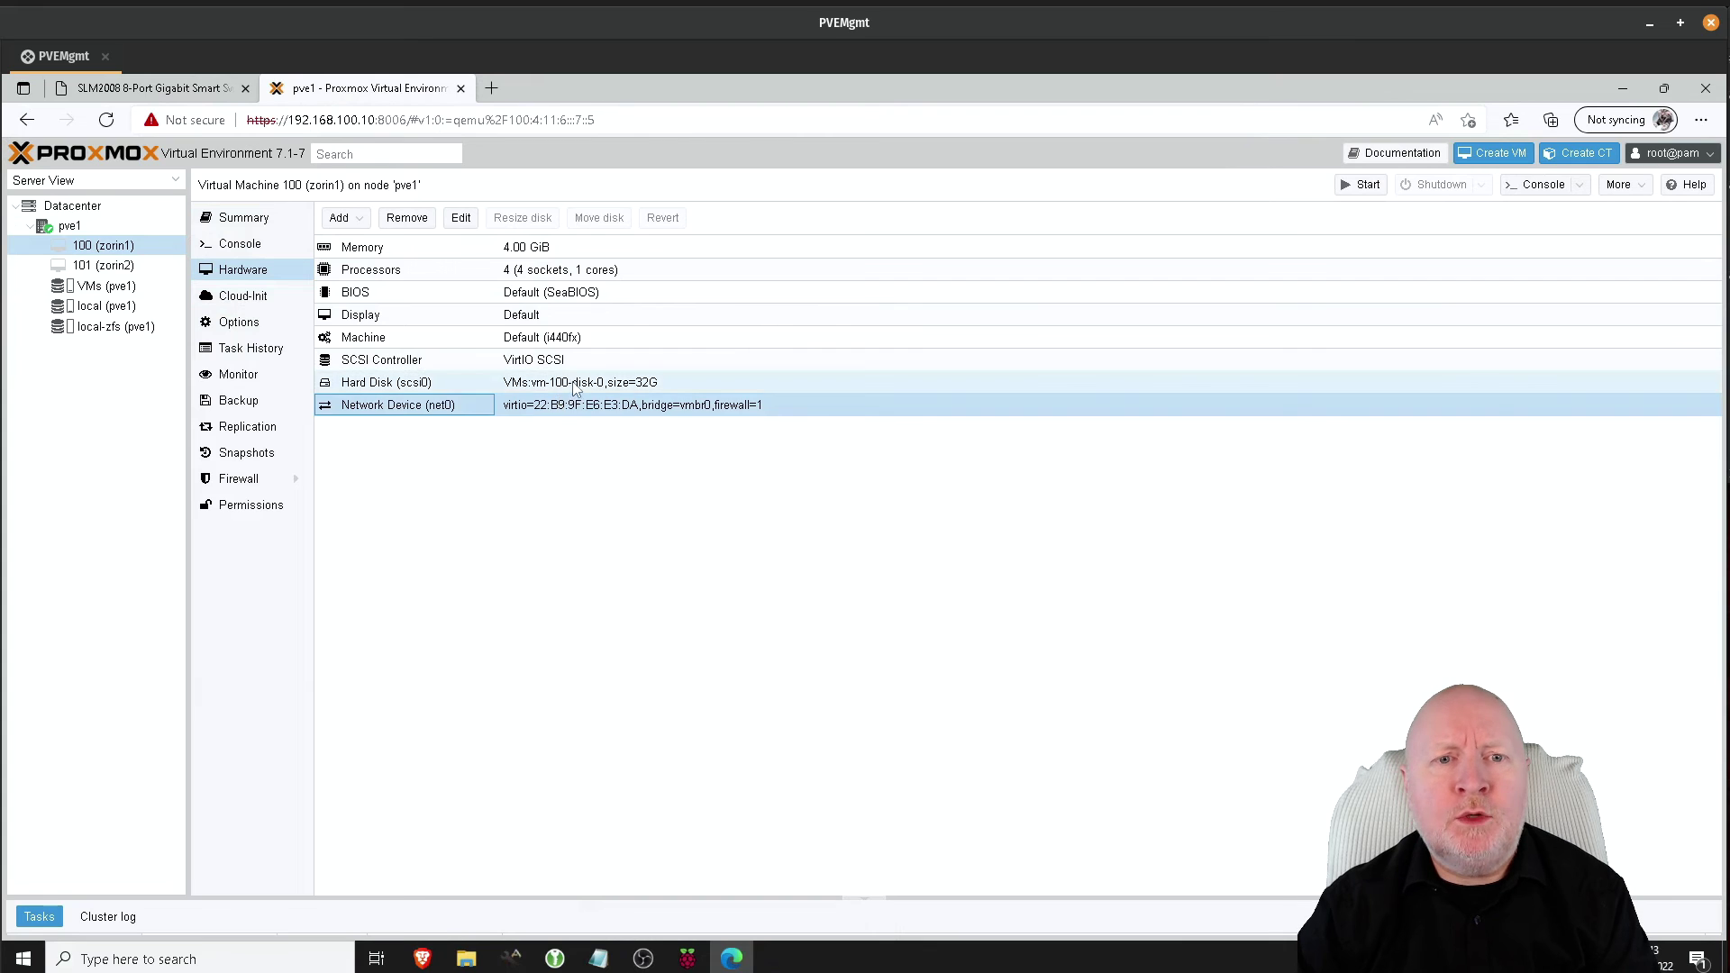
click(462, 219)
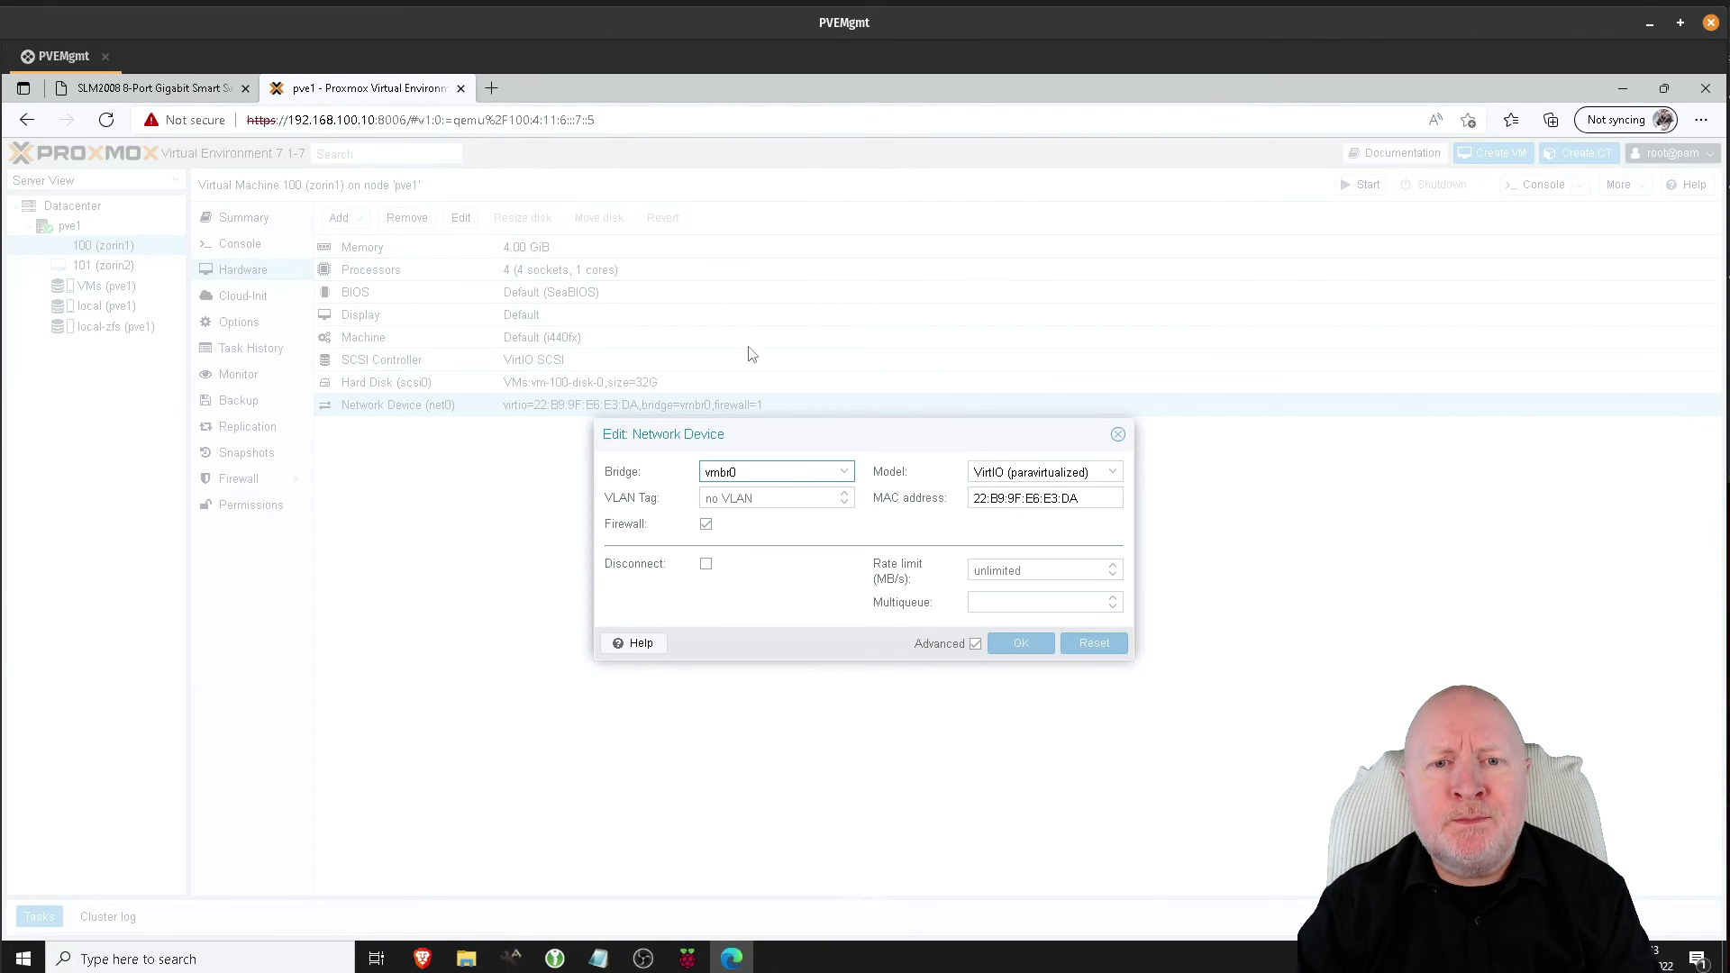
click(747, 496)
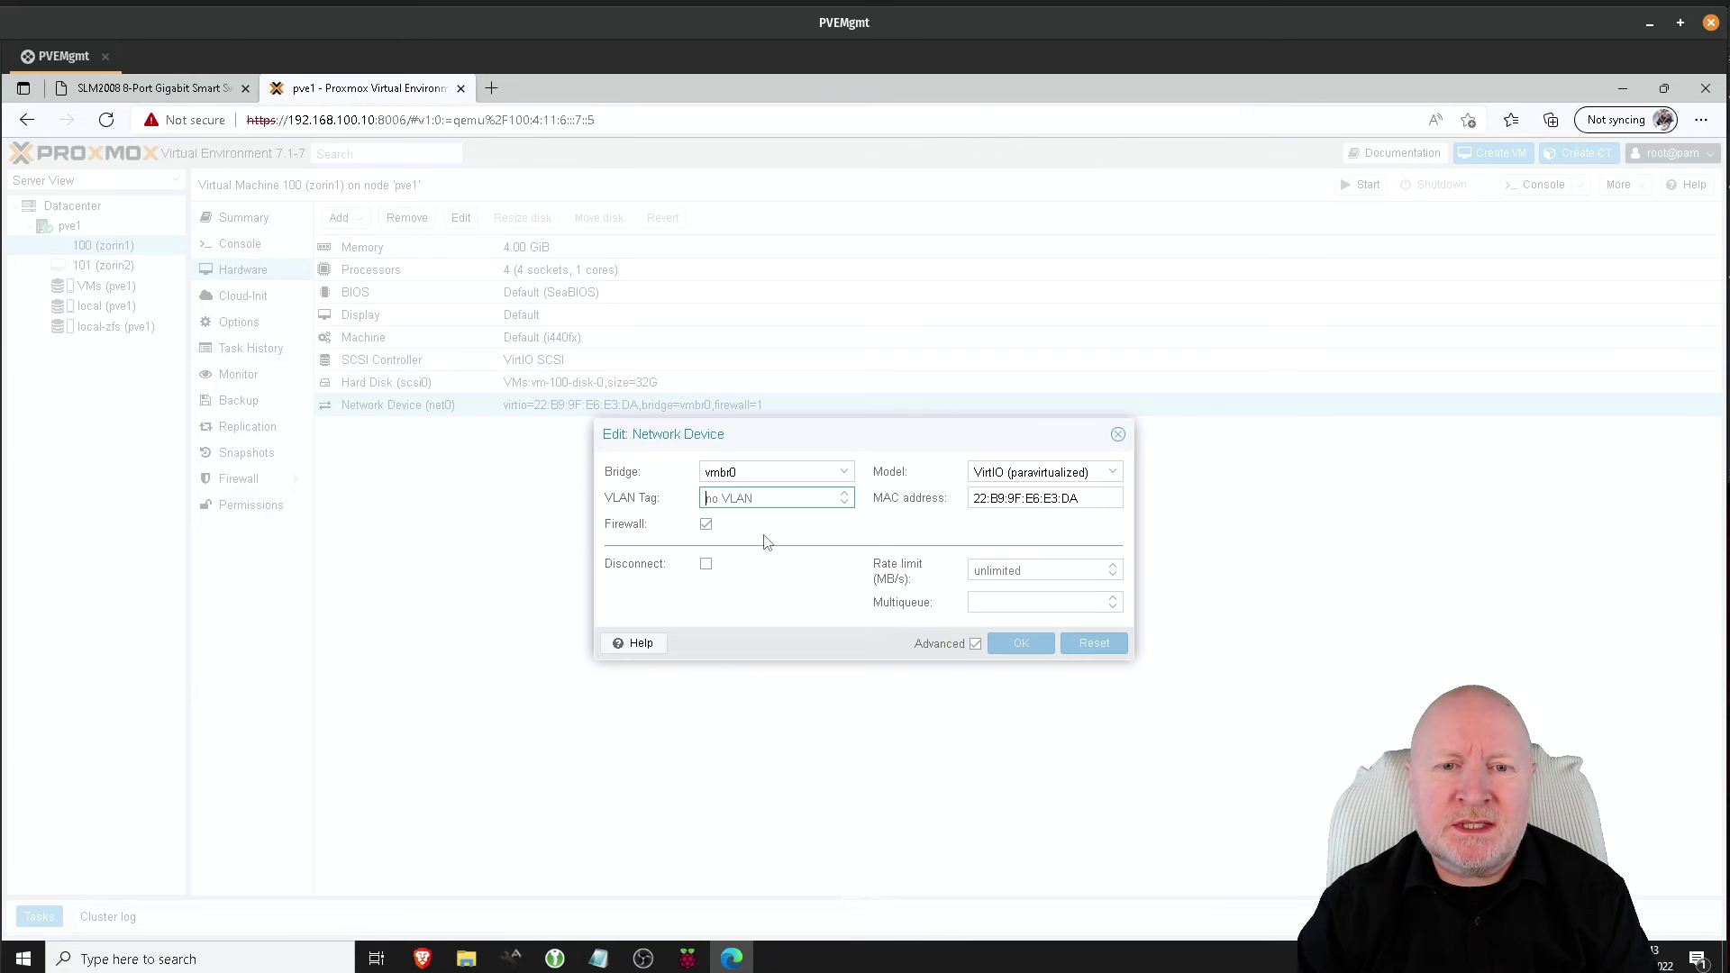
text(100)
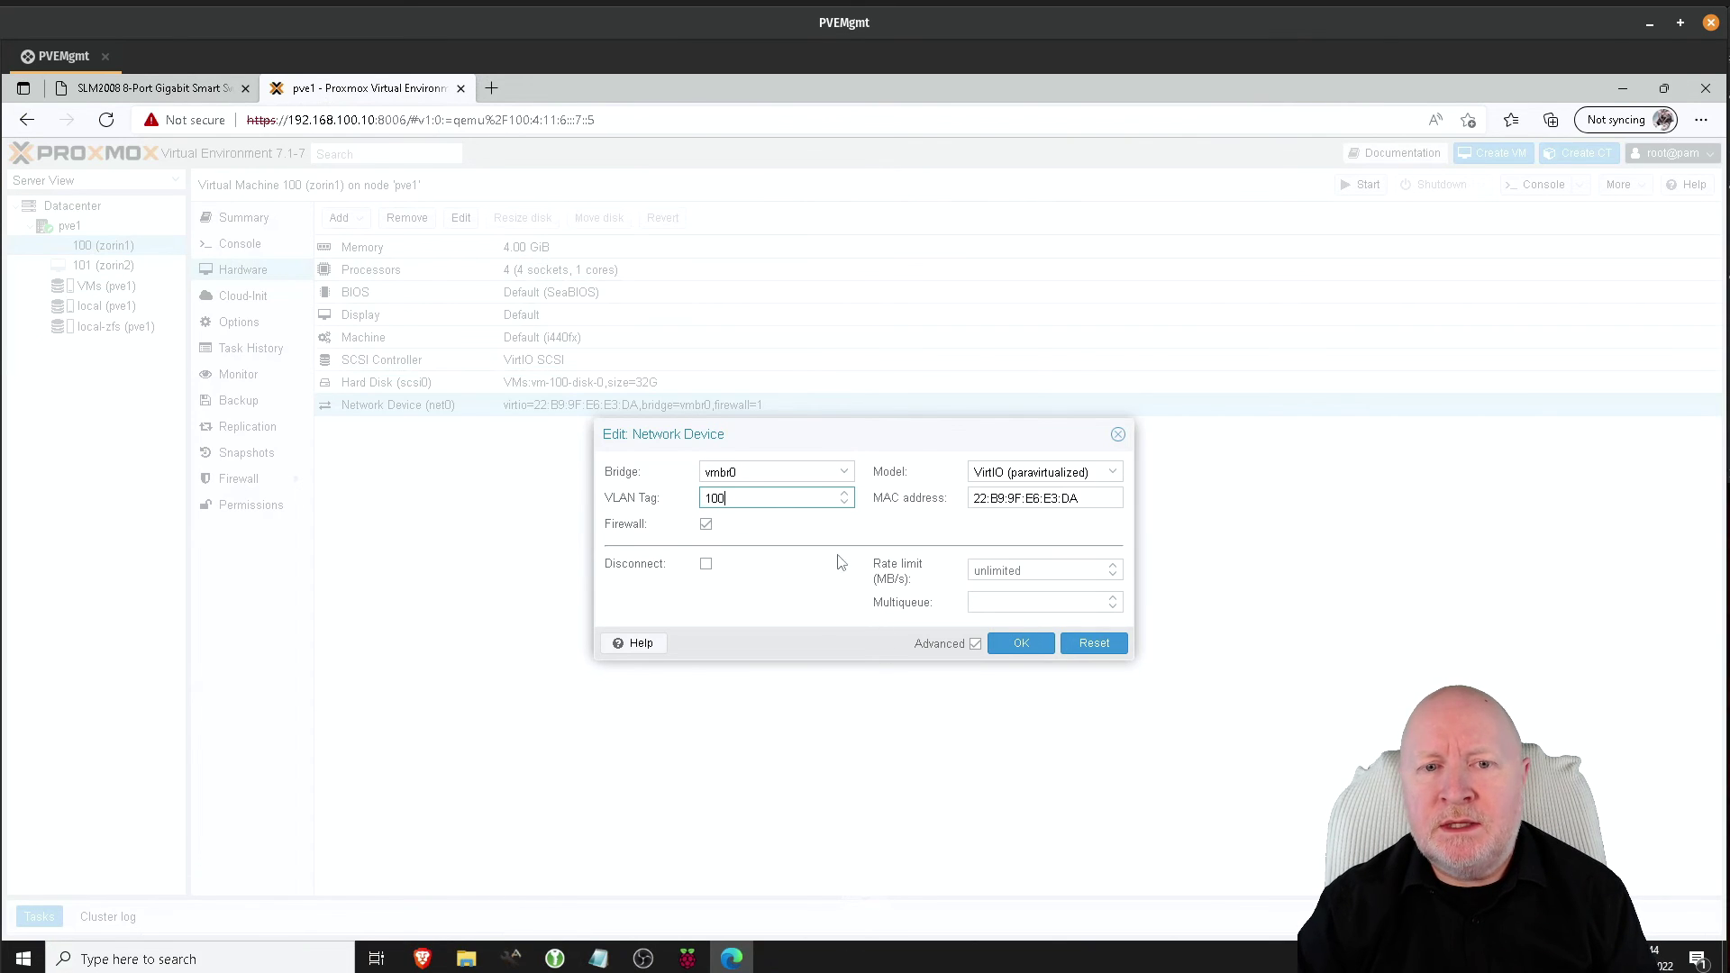
click(1019, 648)
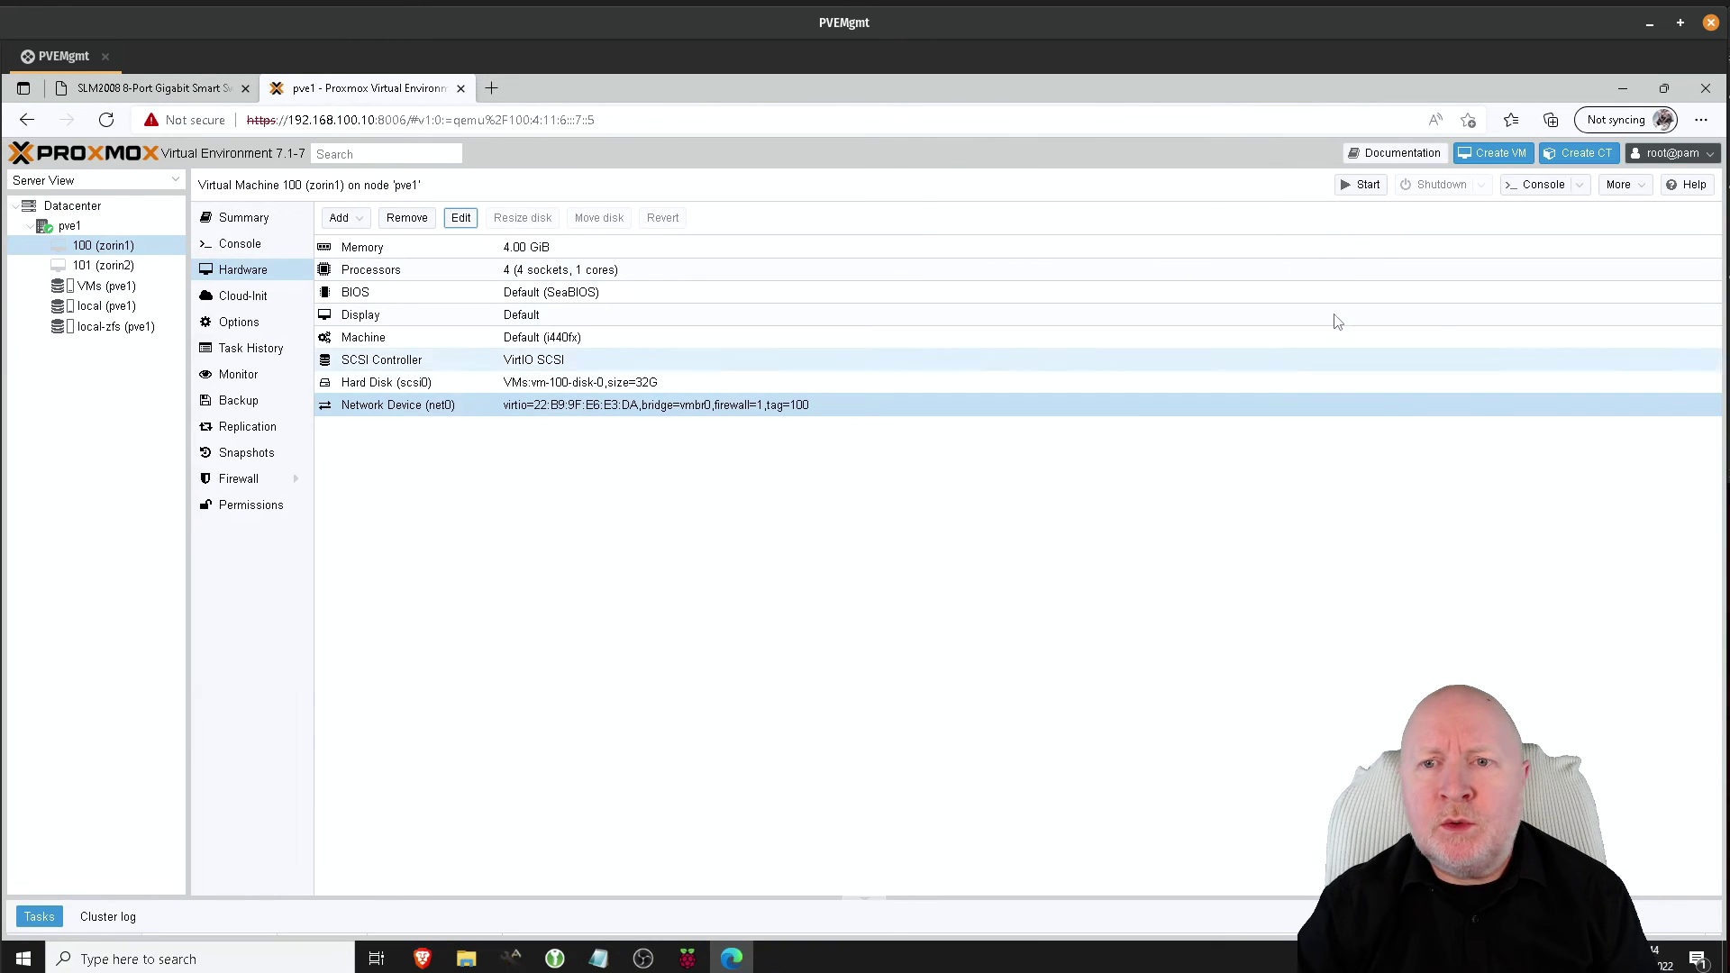
Start the zorin1 virtual machine, open its console and log in to the desktop with the account password.
click(1349, 192)
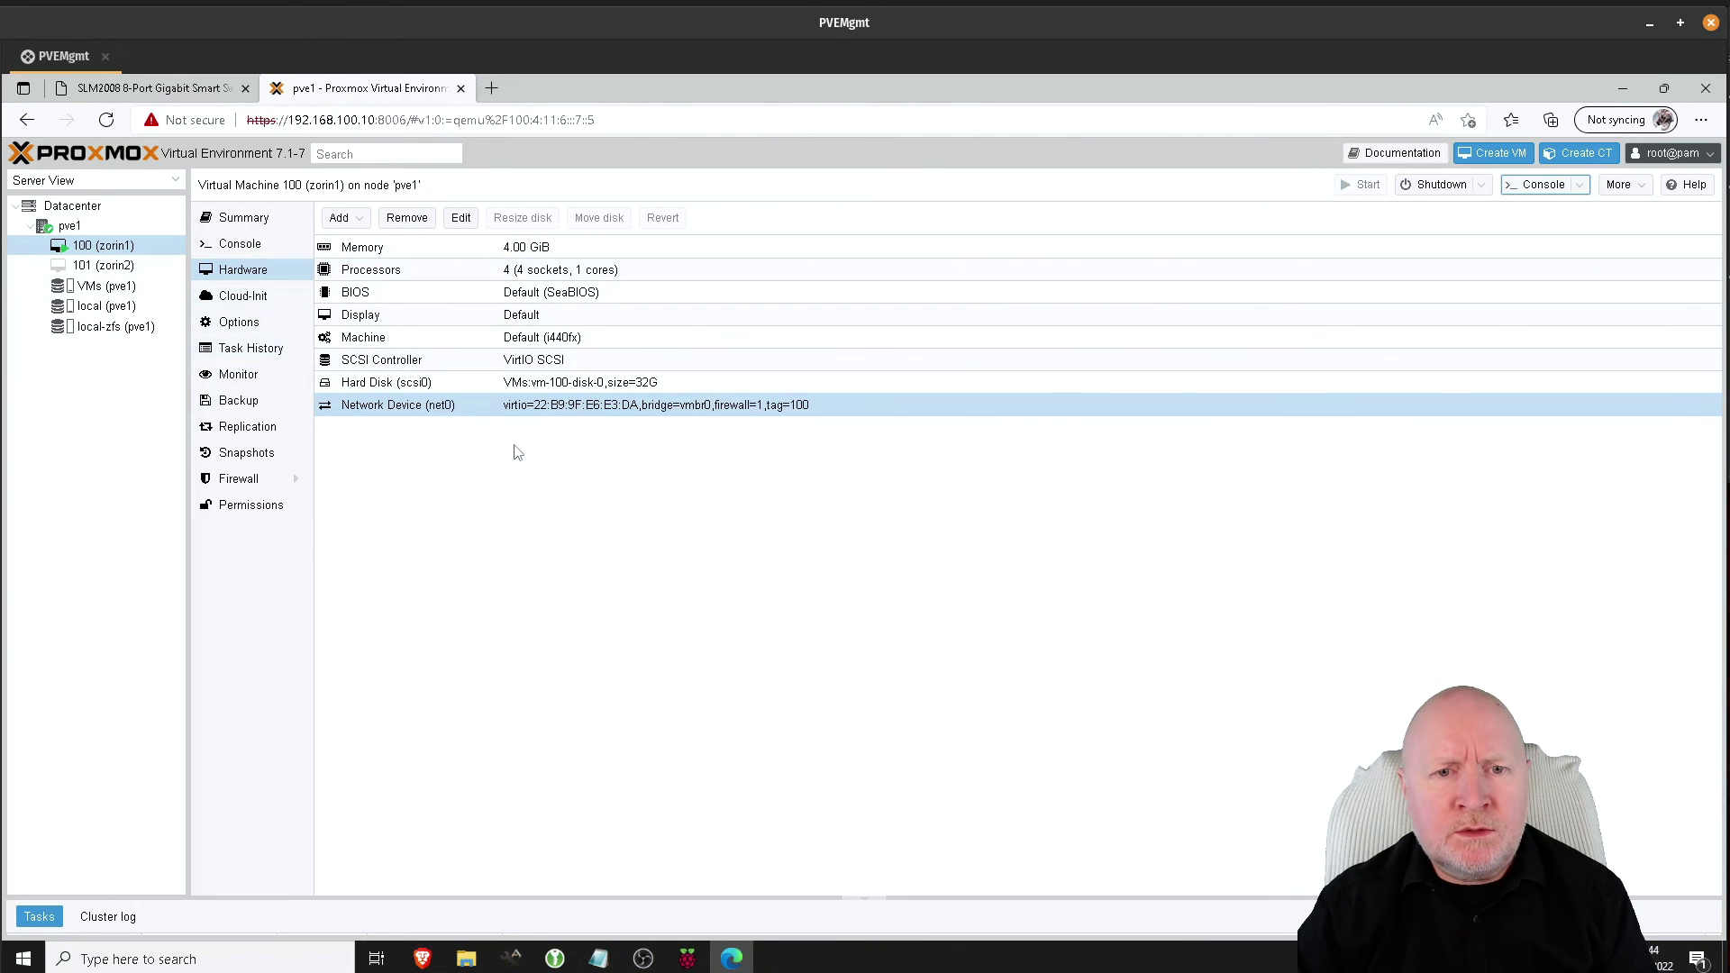
click(1539, 184)
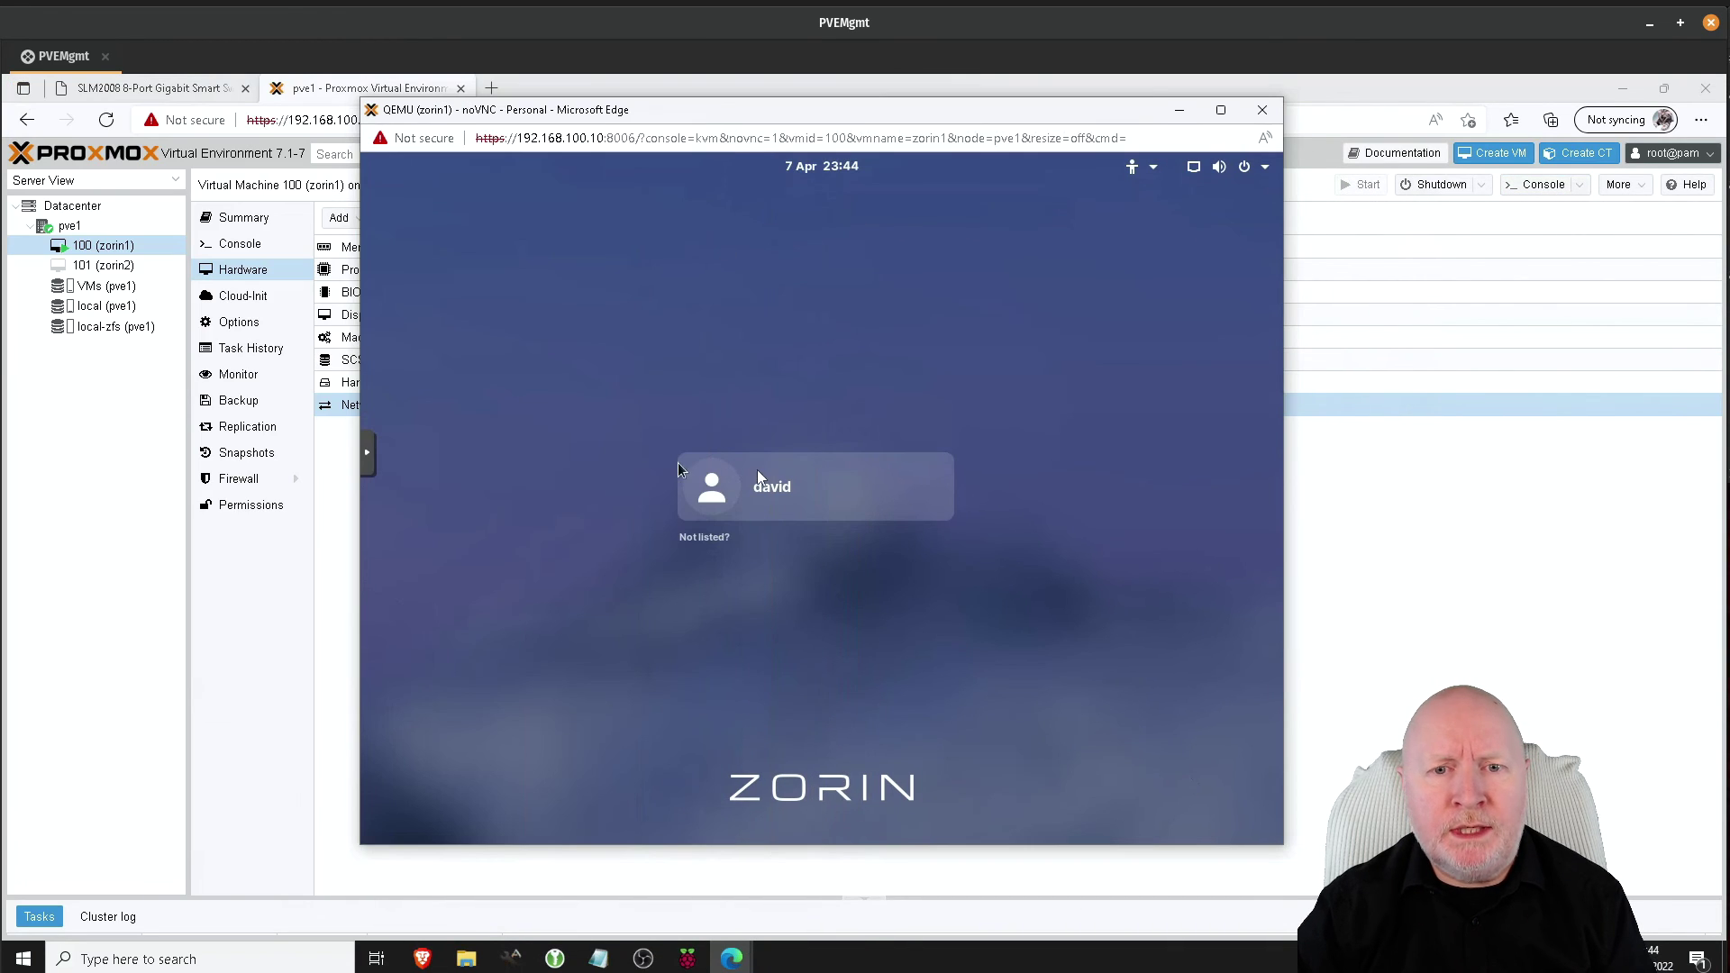
click(760, 490)
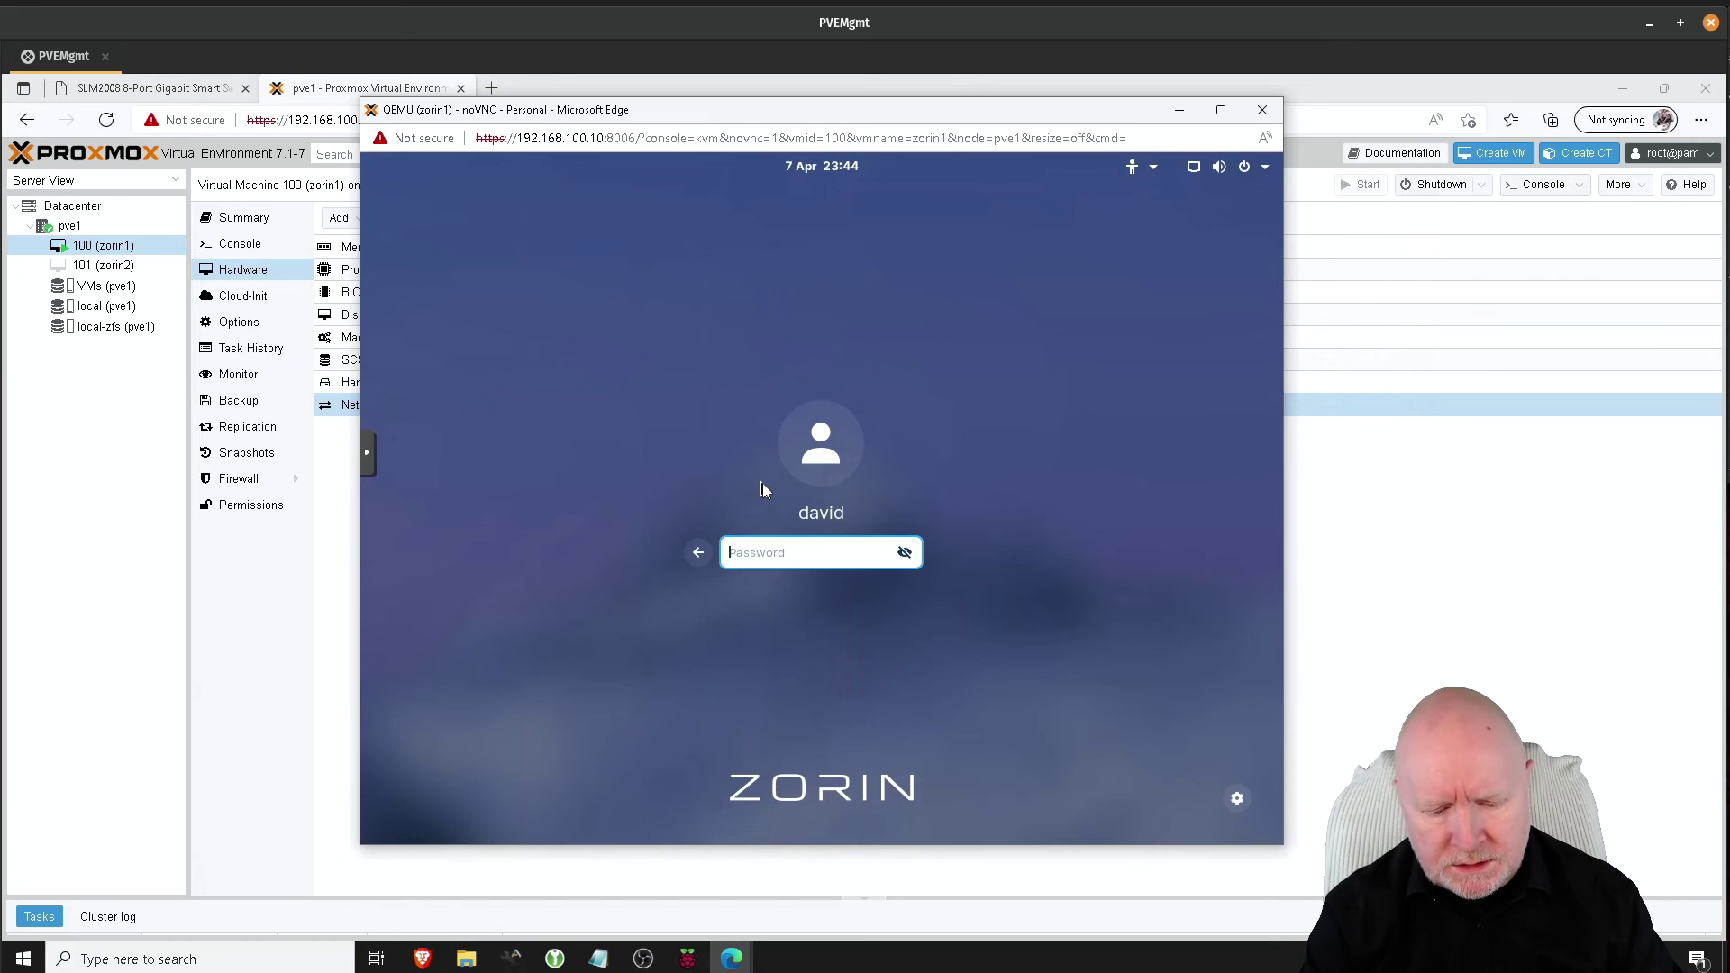
text(********)
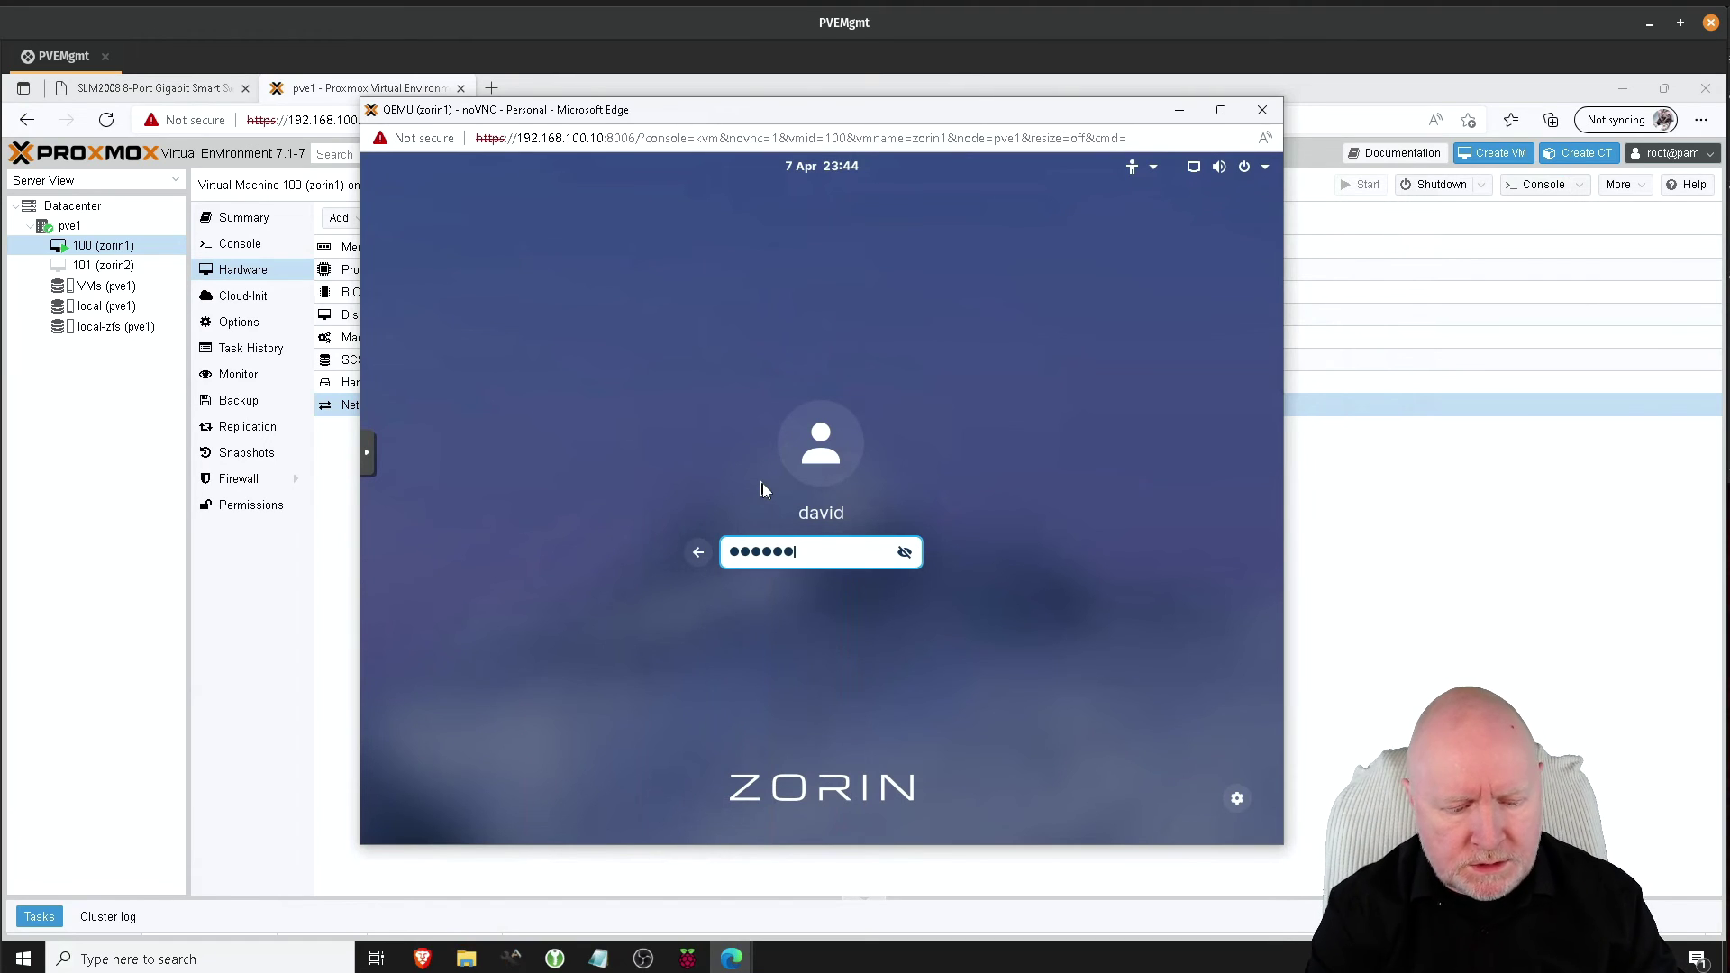
key(Return)
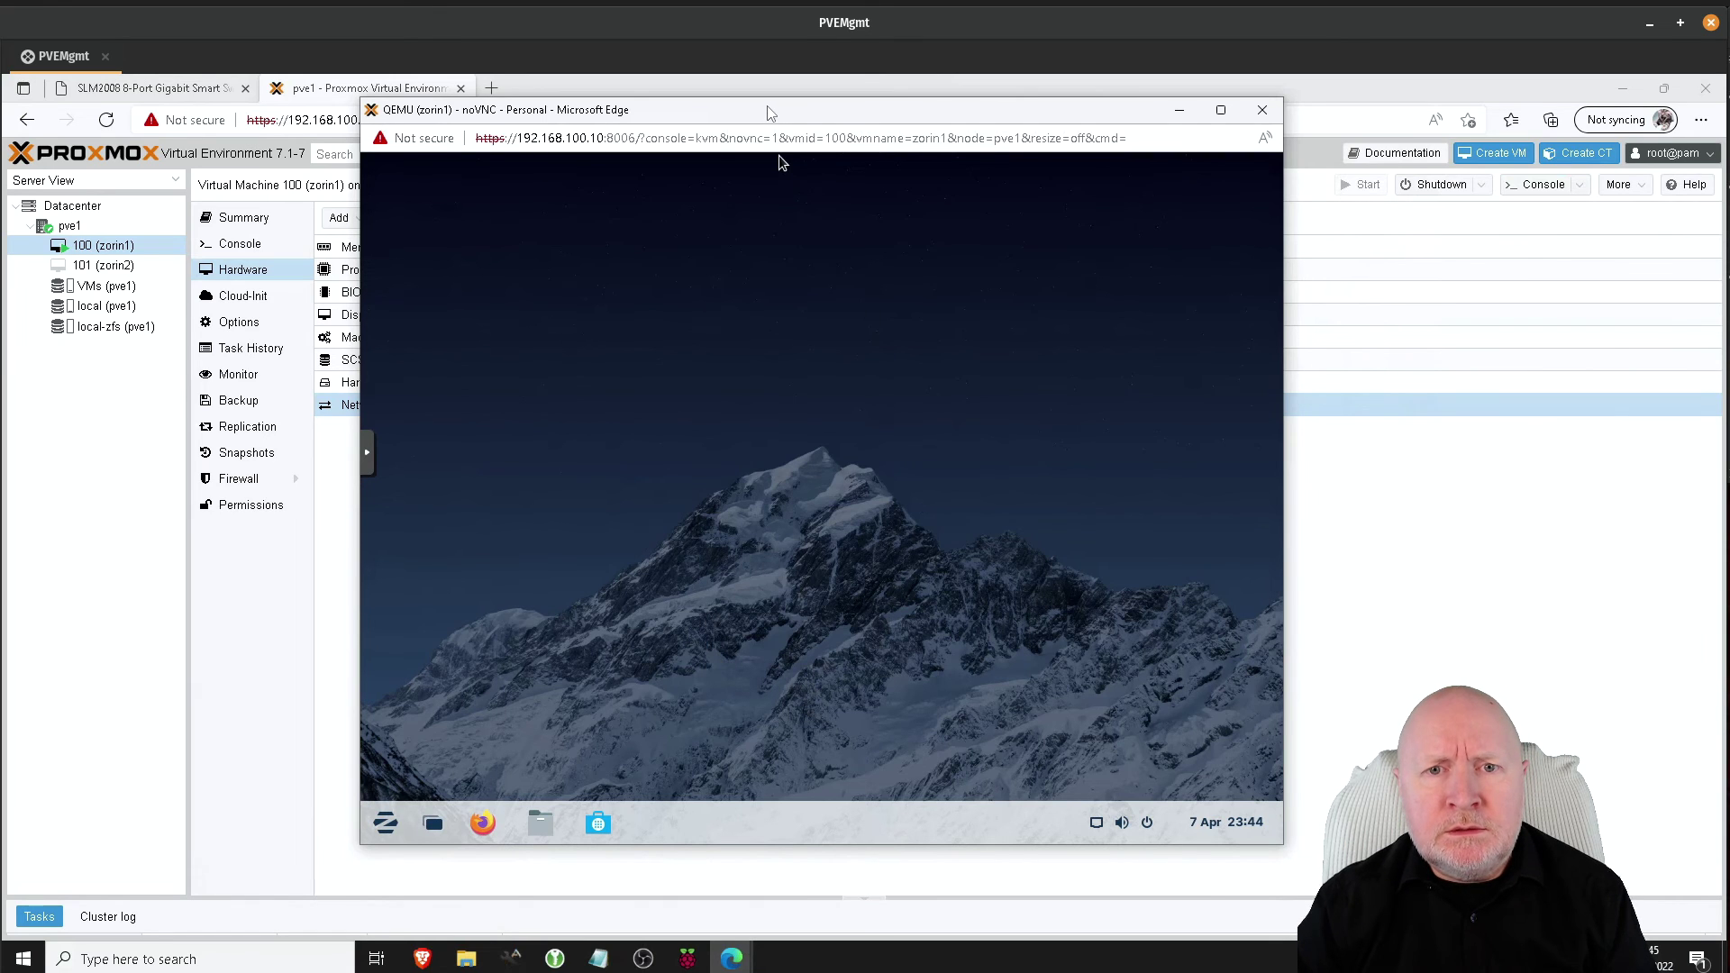
drag(771, 113, 771, 107)
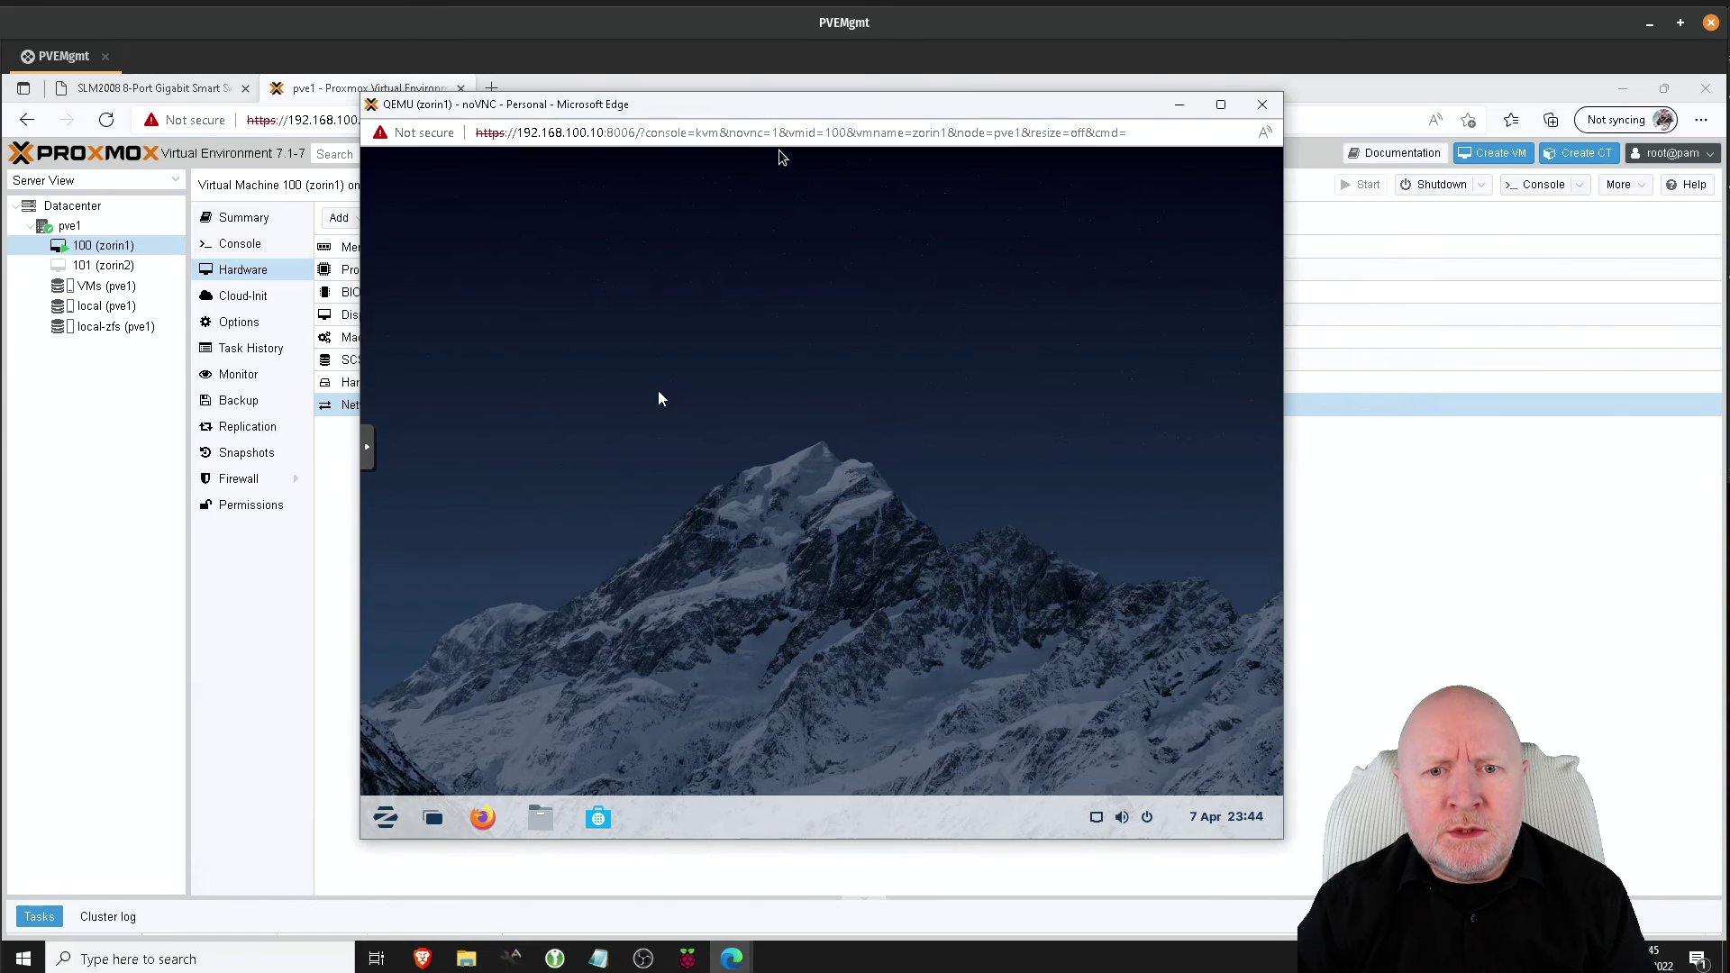
Search zorin1's applications for "term" and open Terminal.
click(387, 818)
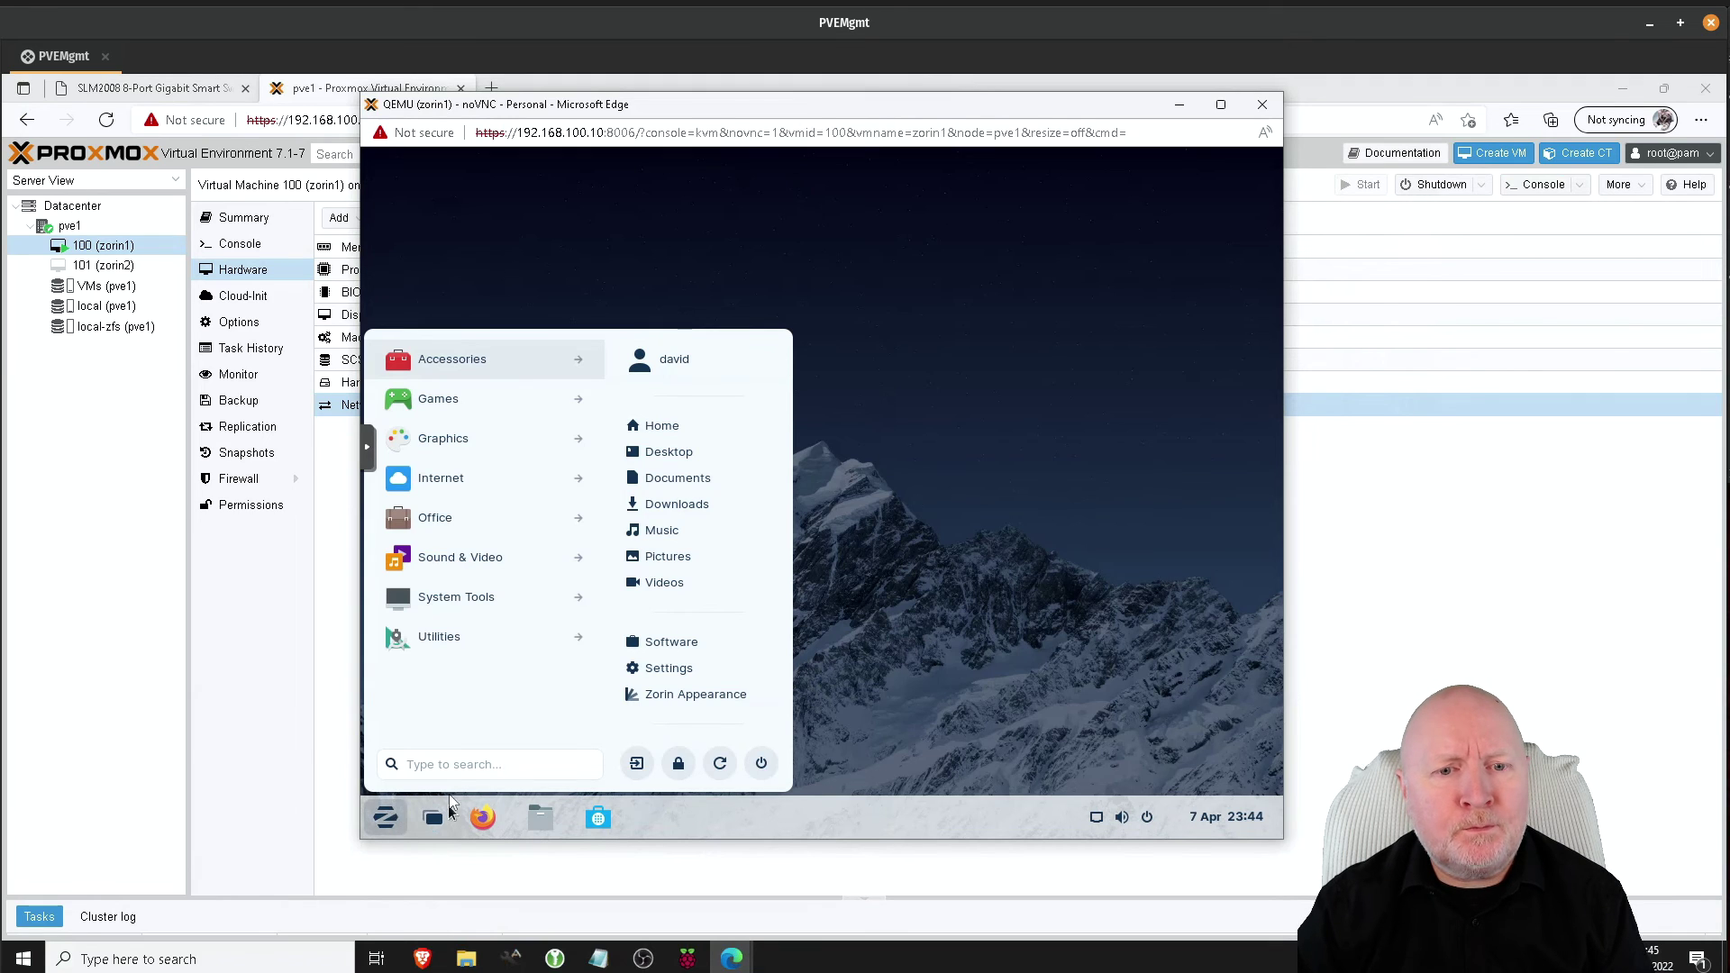
click(441, 766)
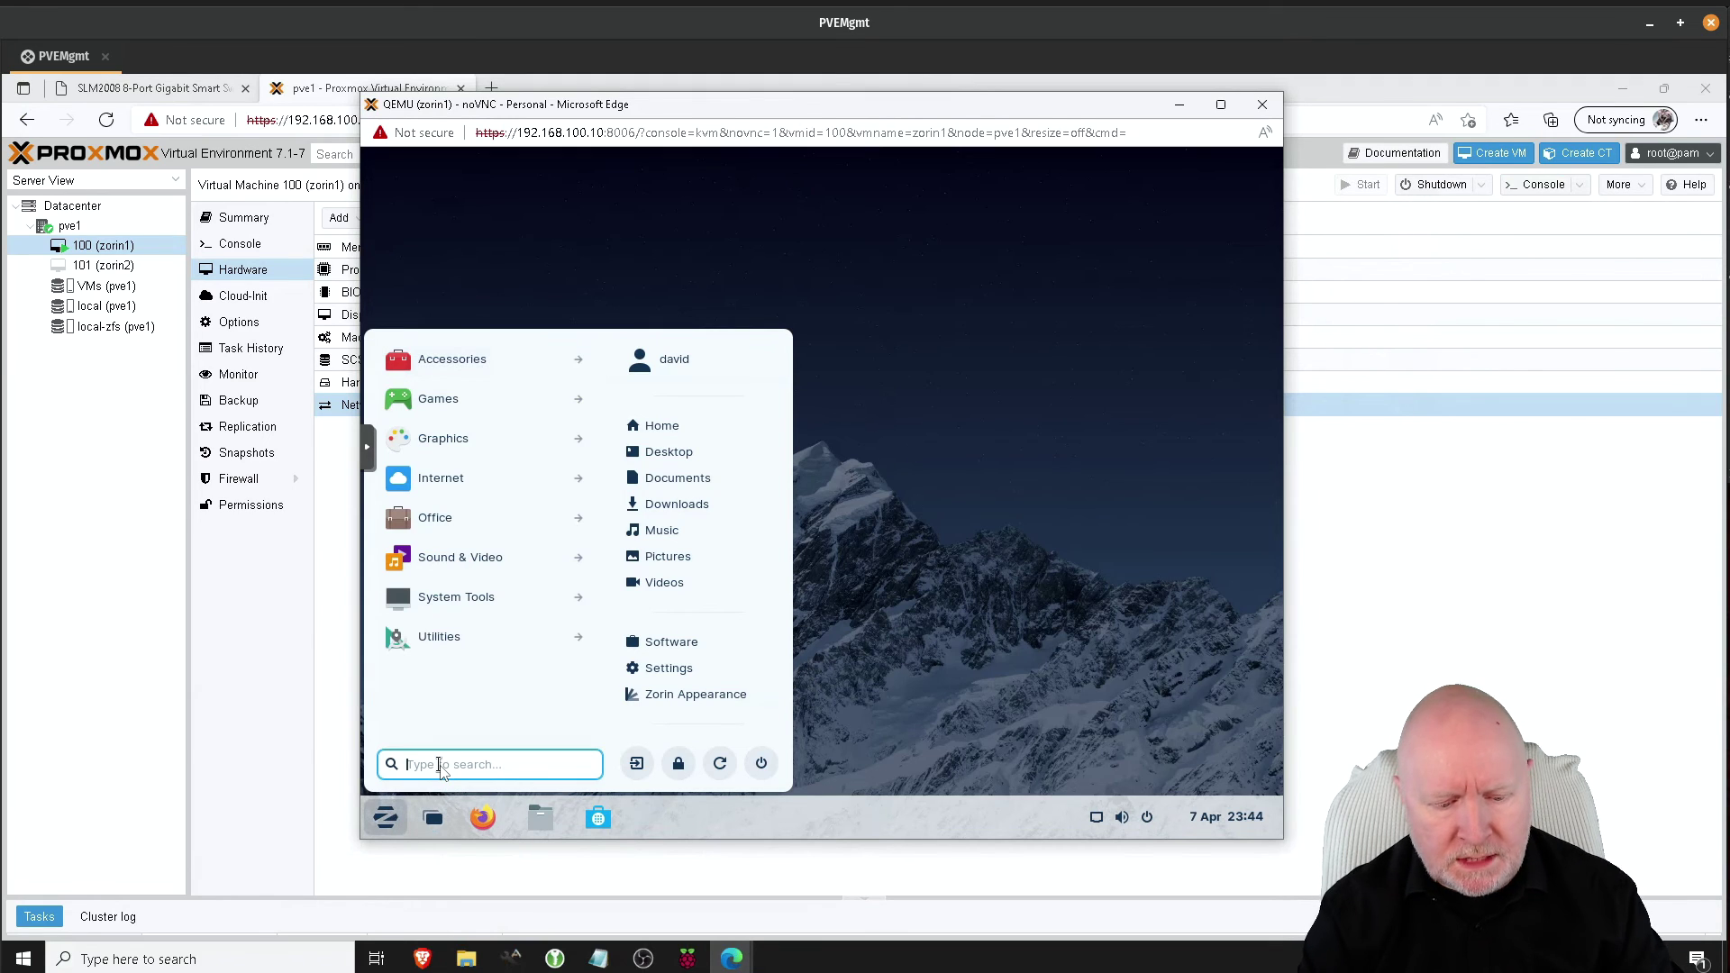
text(term)
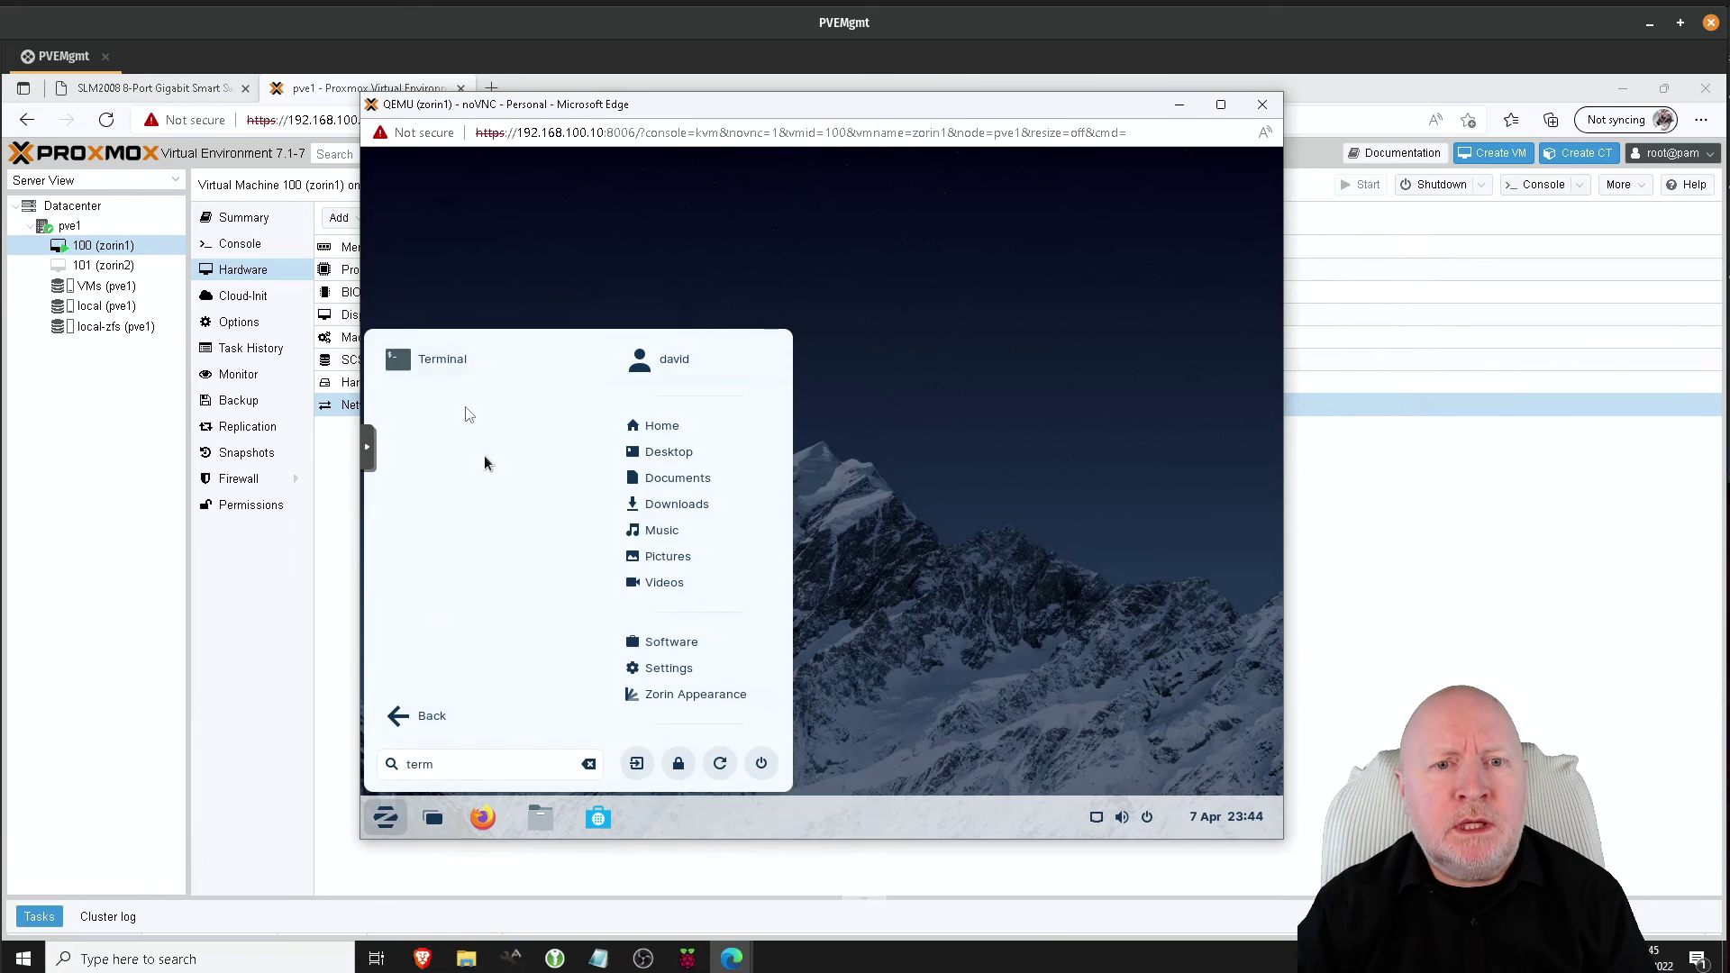
click(448, 356)
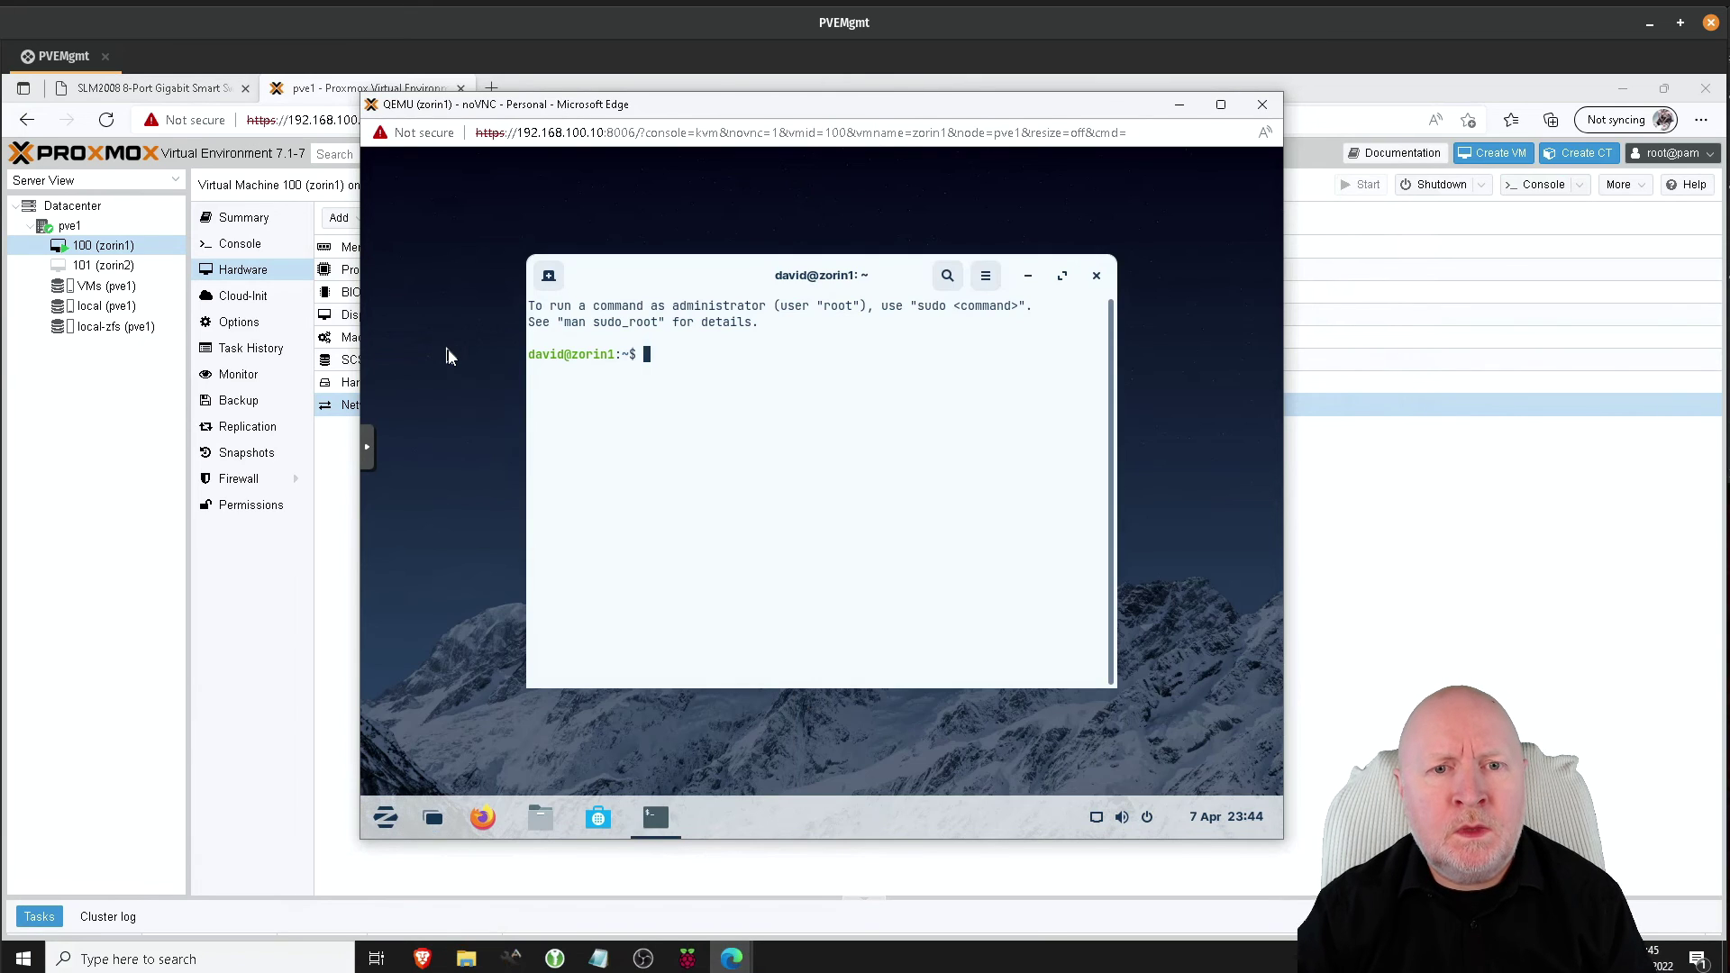
Ping the switch at 192.168.100.12 from zorin1's terminal, stop the ping, and list the VM's addresses with ip addr.
text(ping 192.)
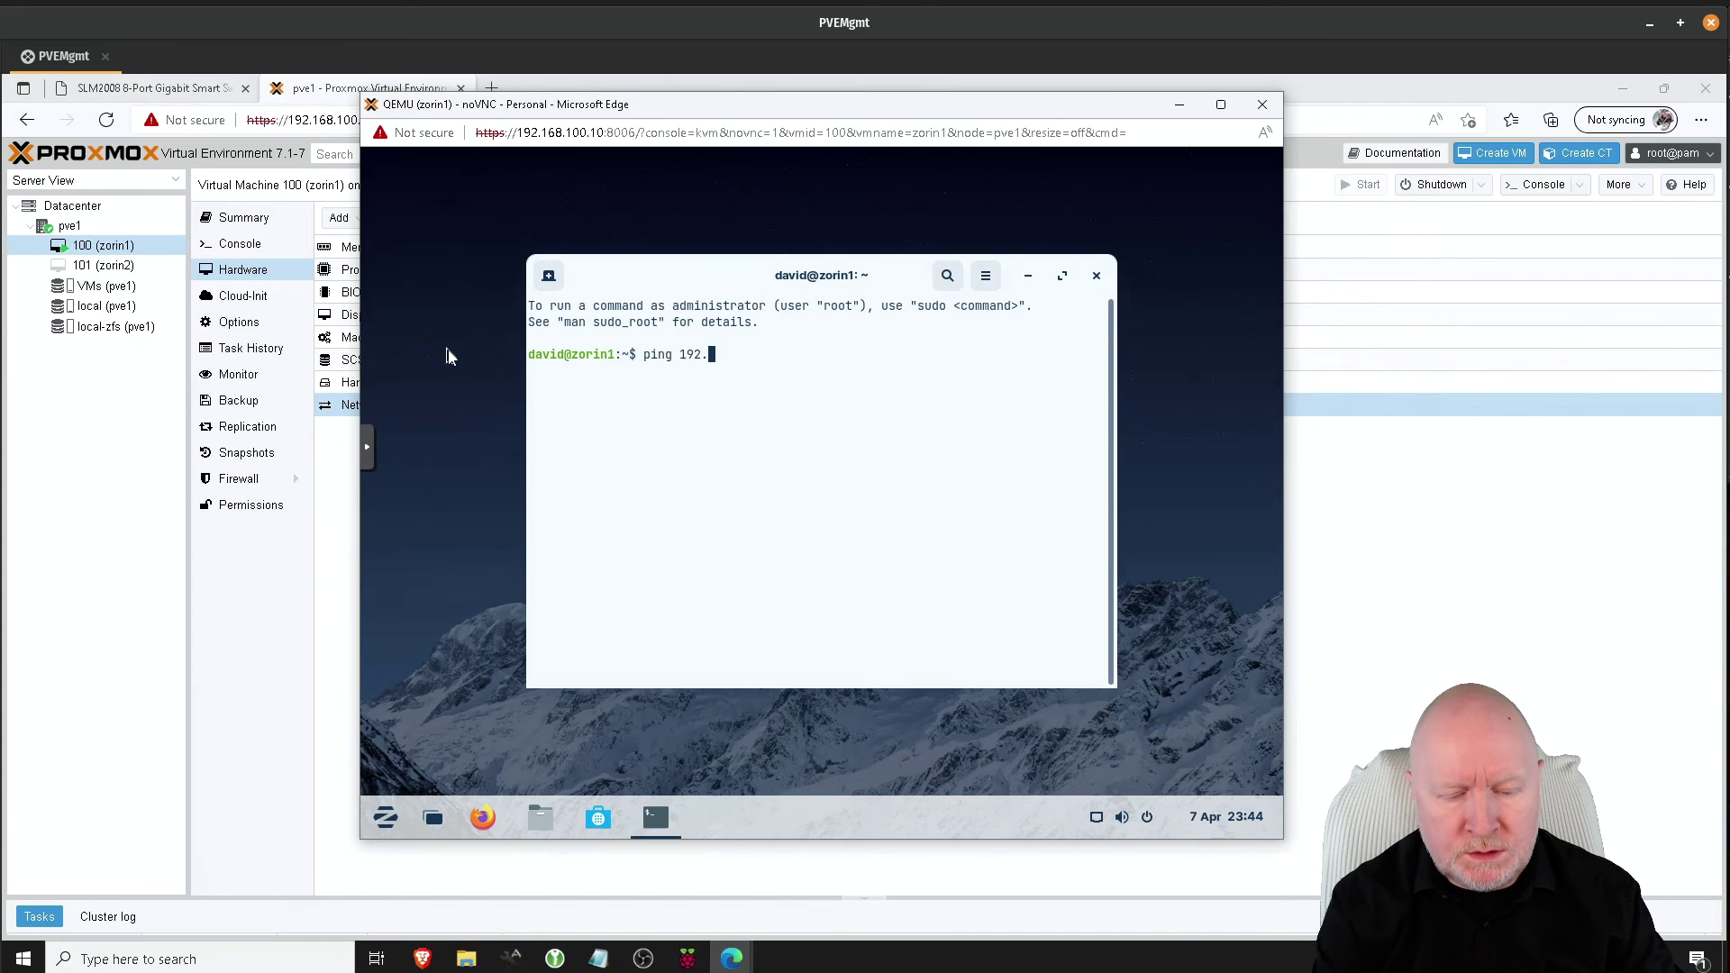
text(168.100.)
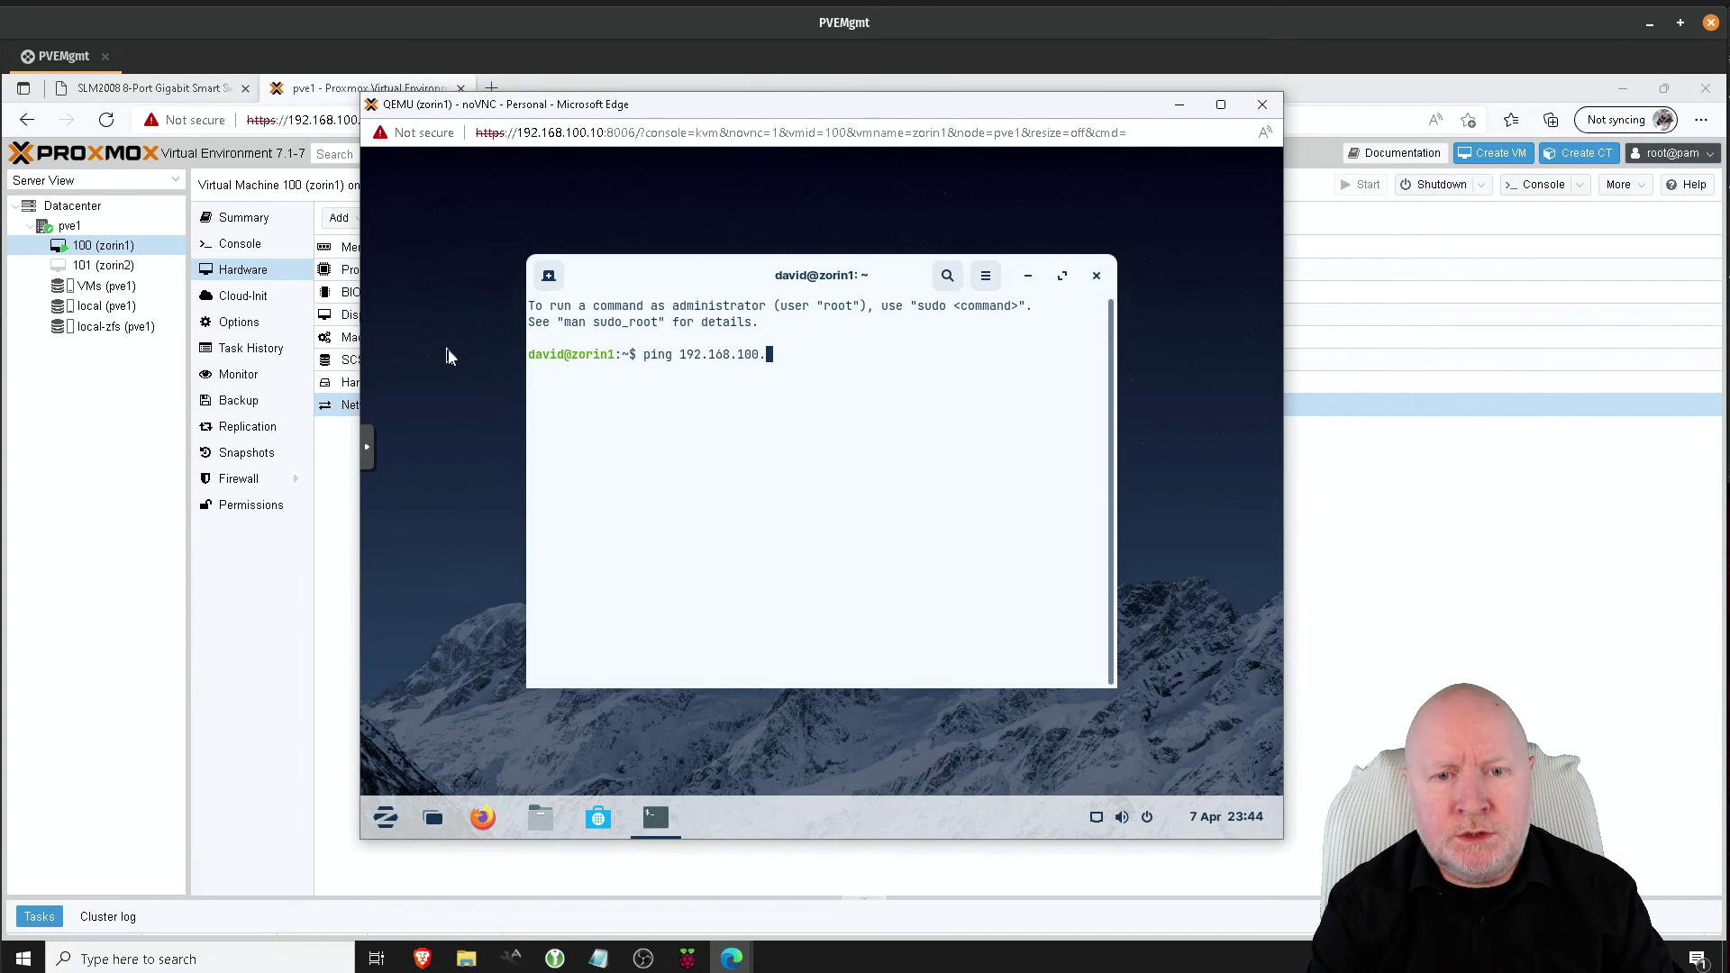
text(12)
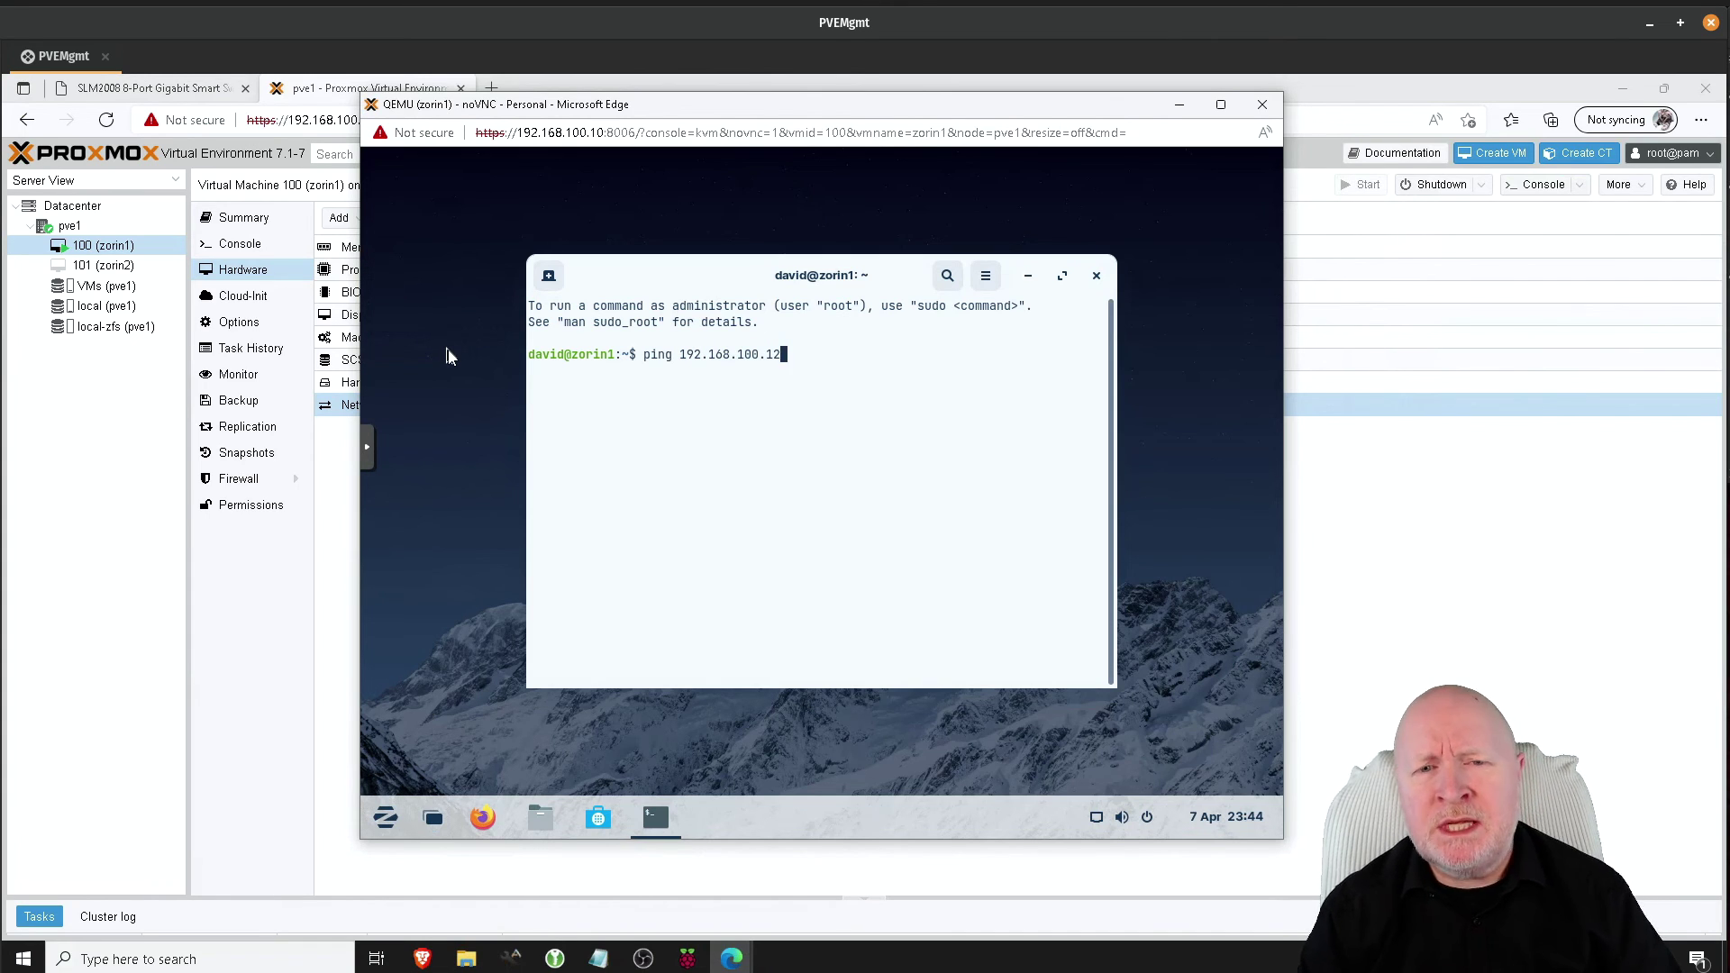
key(Return)
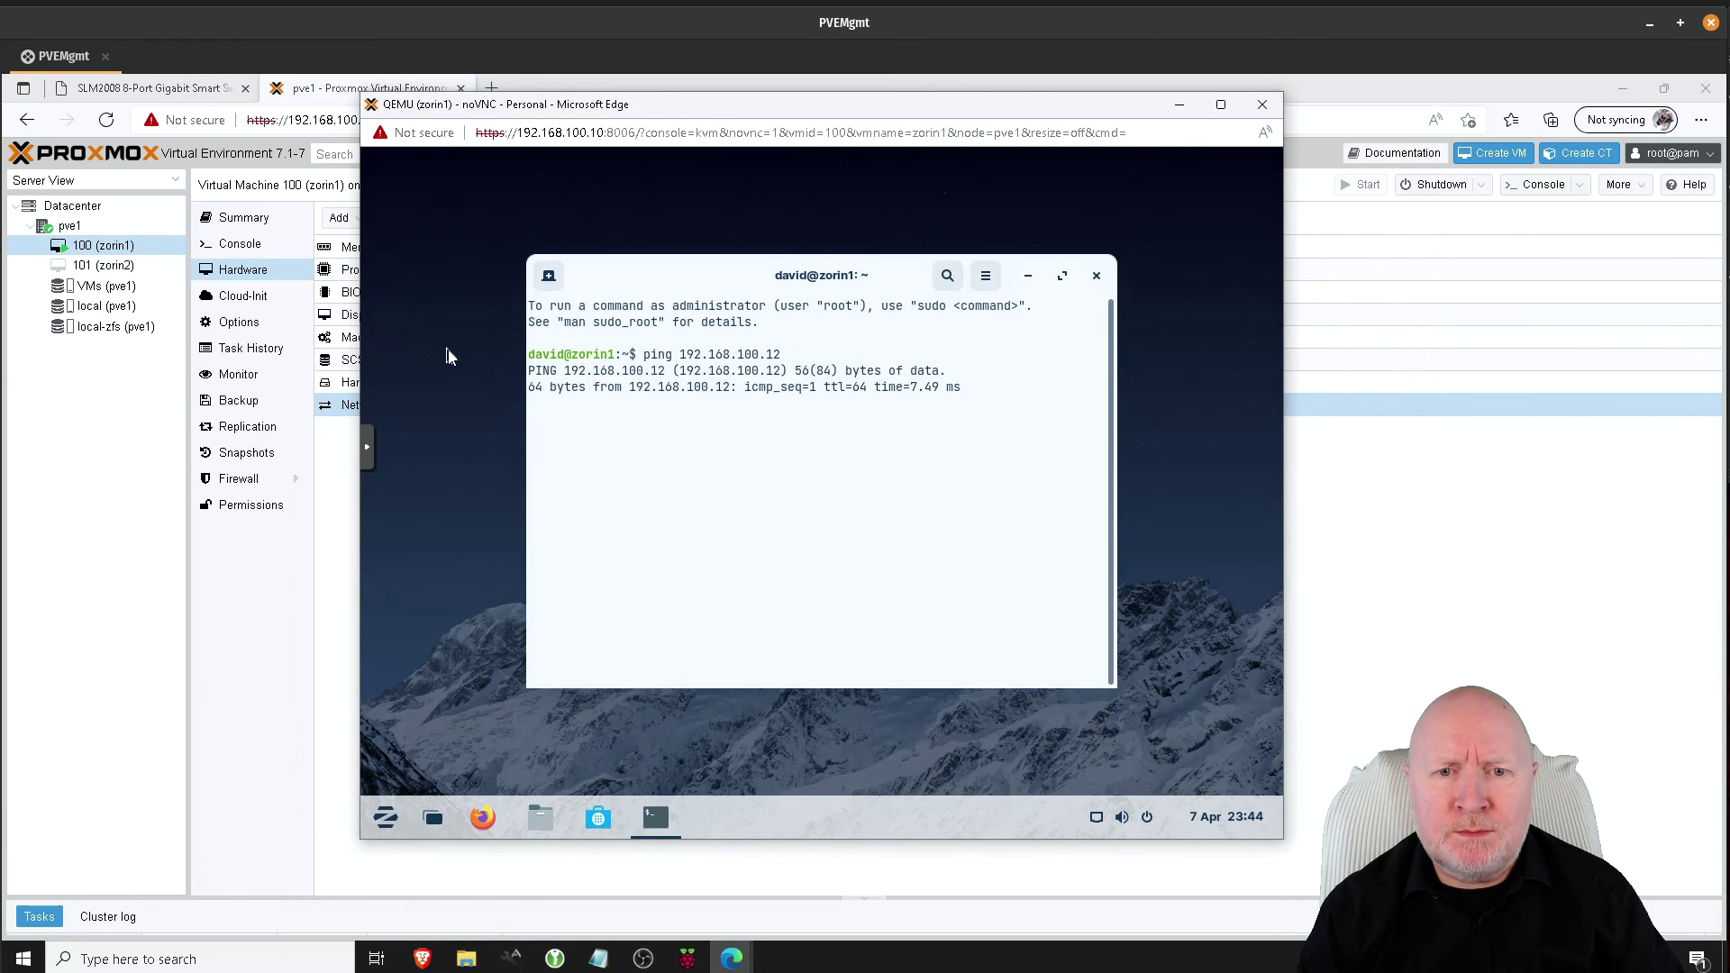
key(ctrl+c)
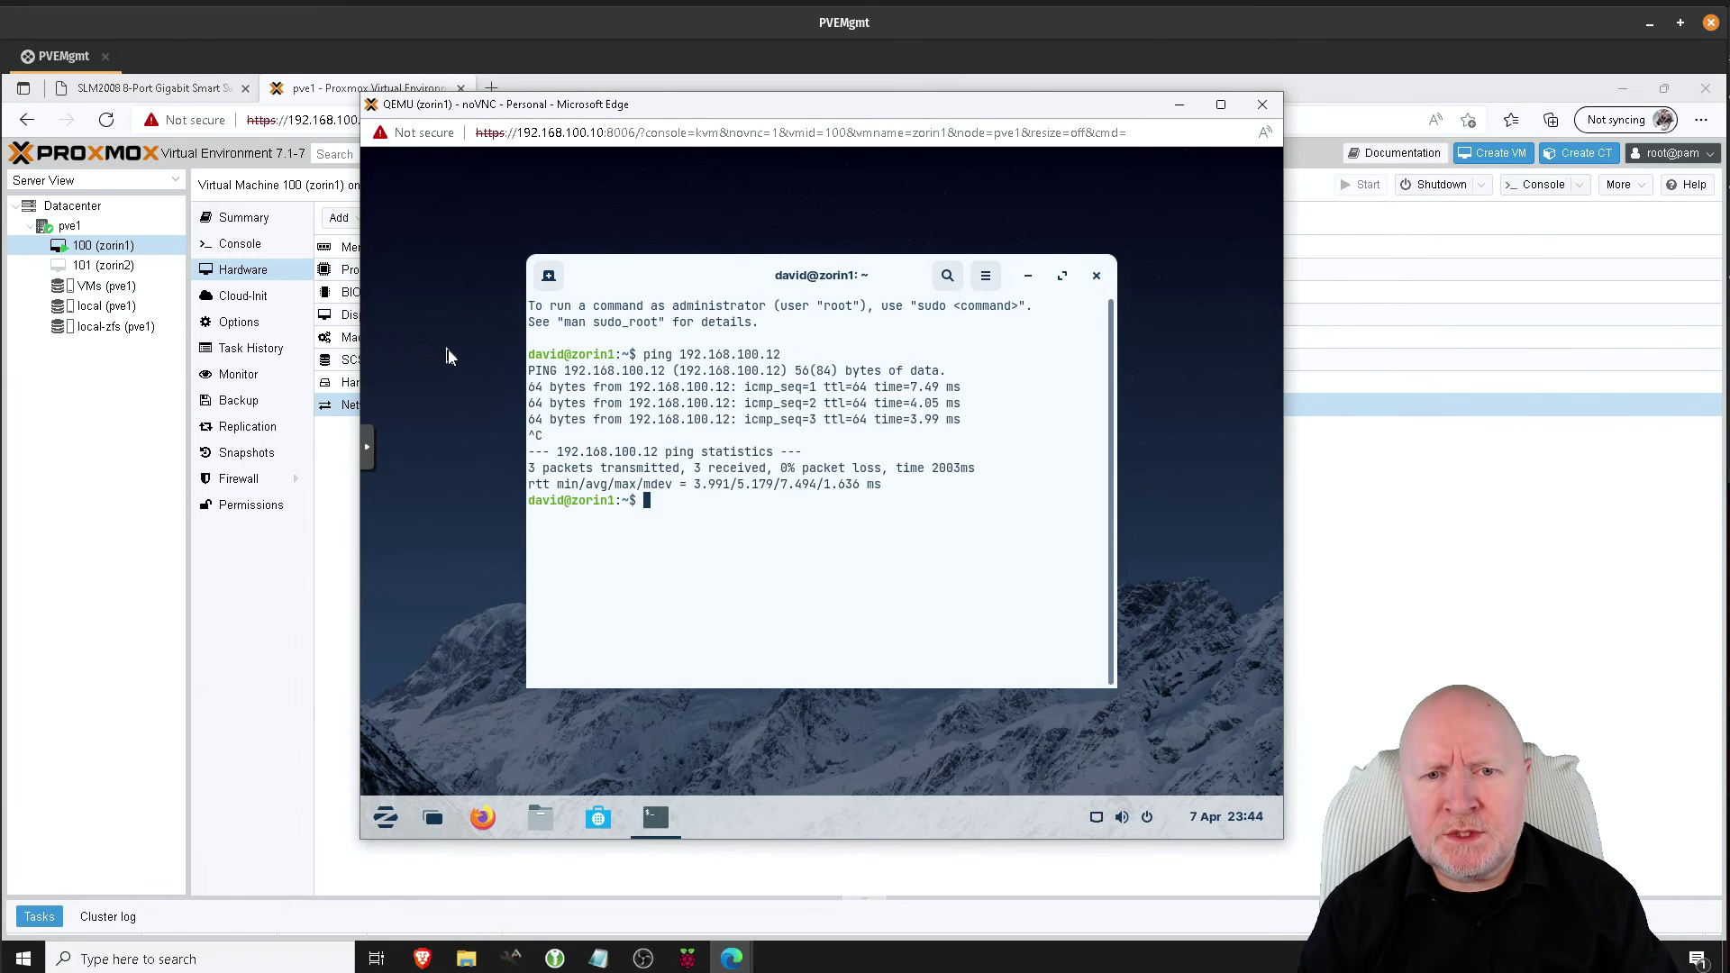
text(ip addr)
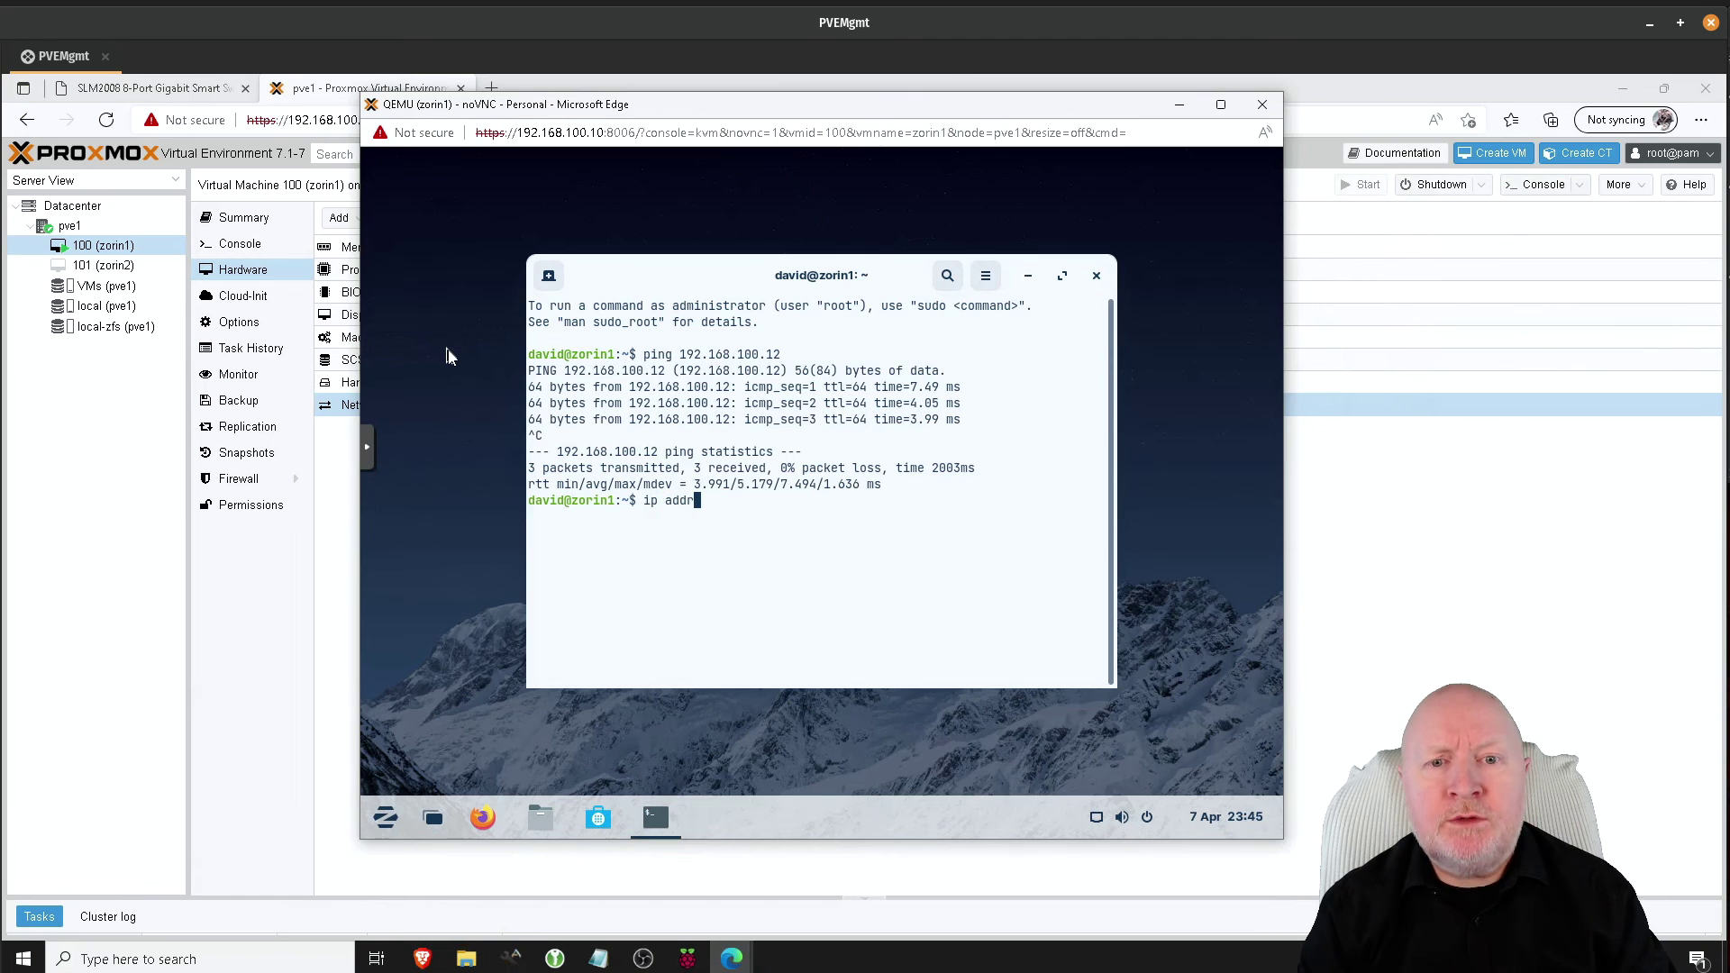
key(Return)
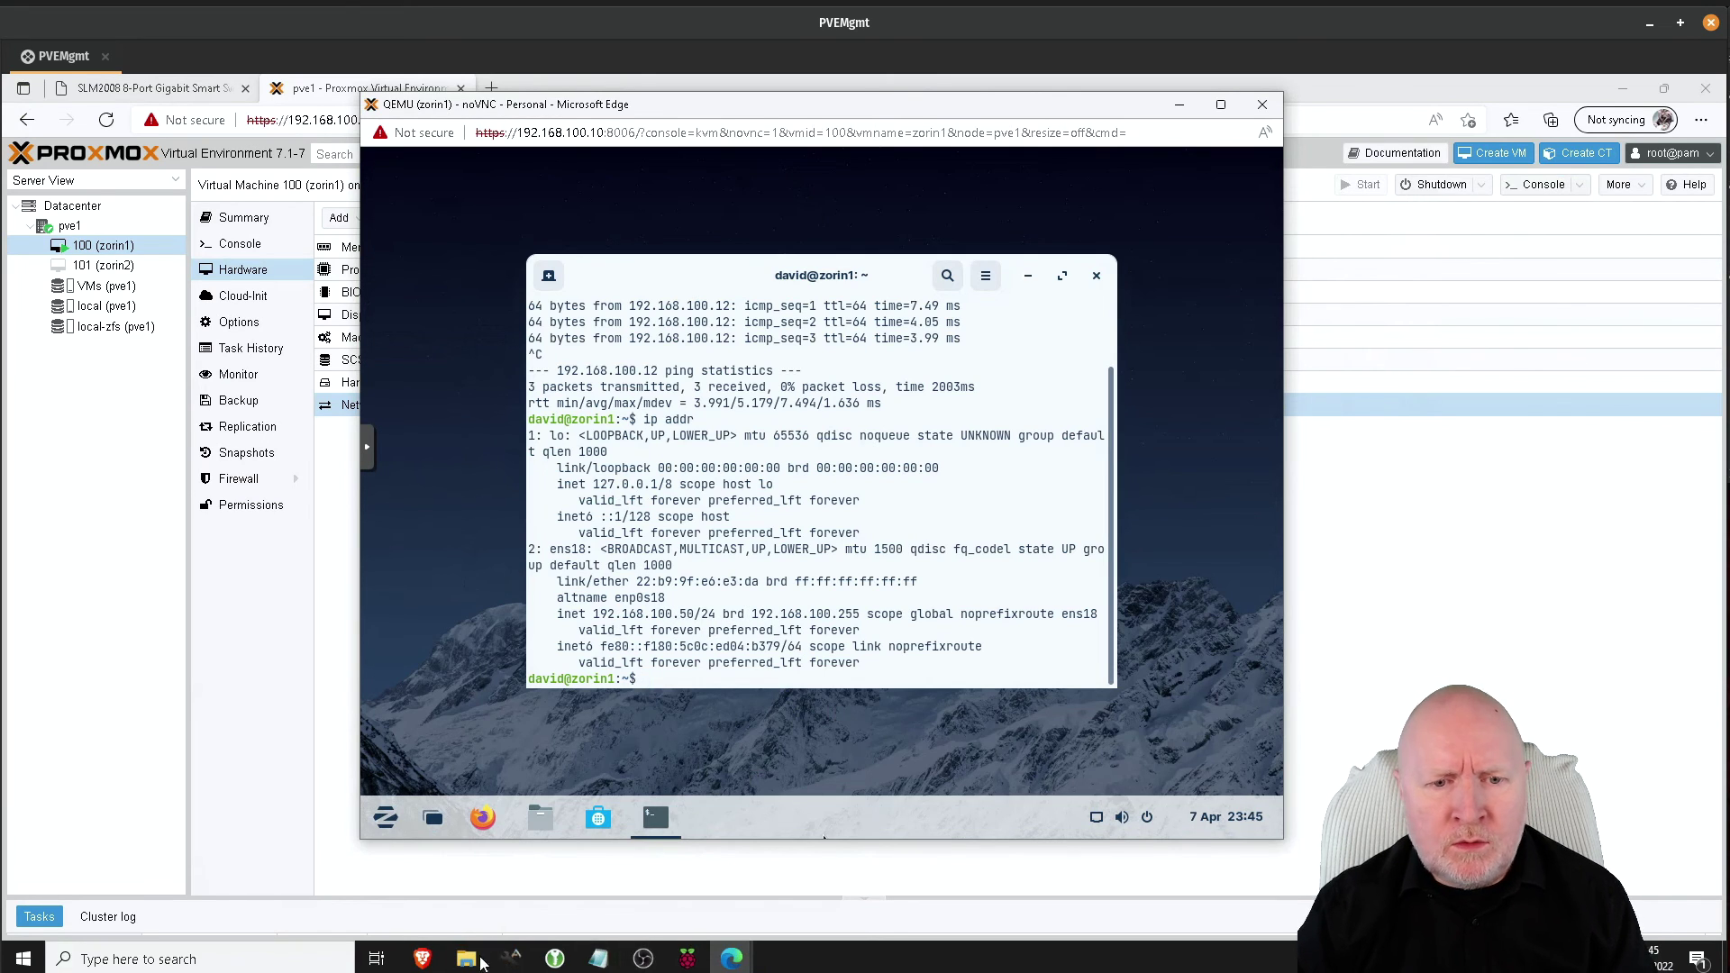
Open a Windows Command Prompt and ping zorin1 at 192.168.100.50, moving the prompt window clear of the VM's terminal.
click(290, 959)
text(cmd)
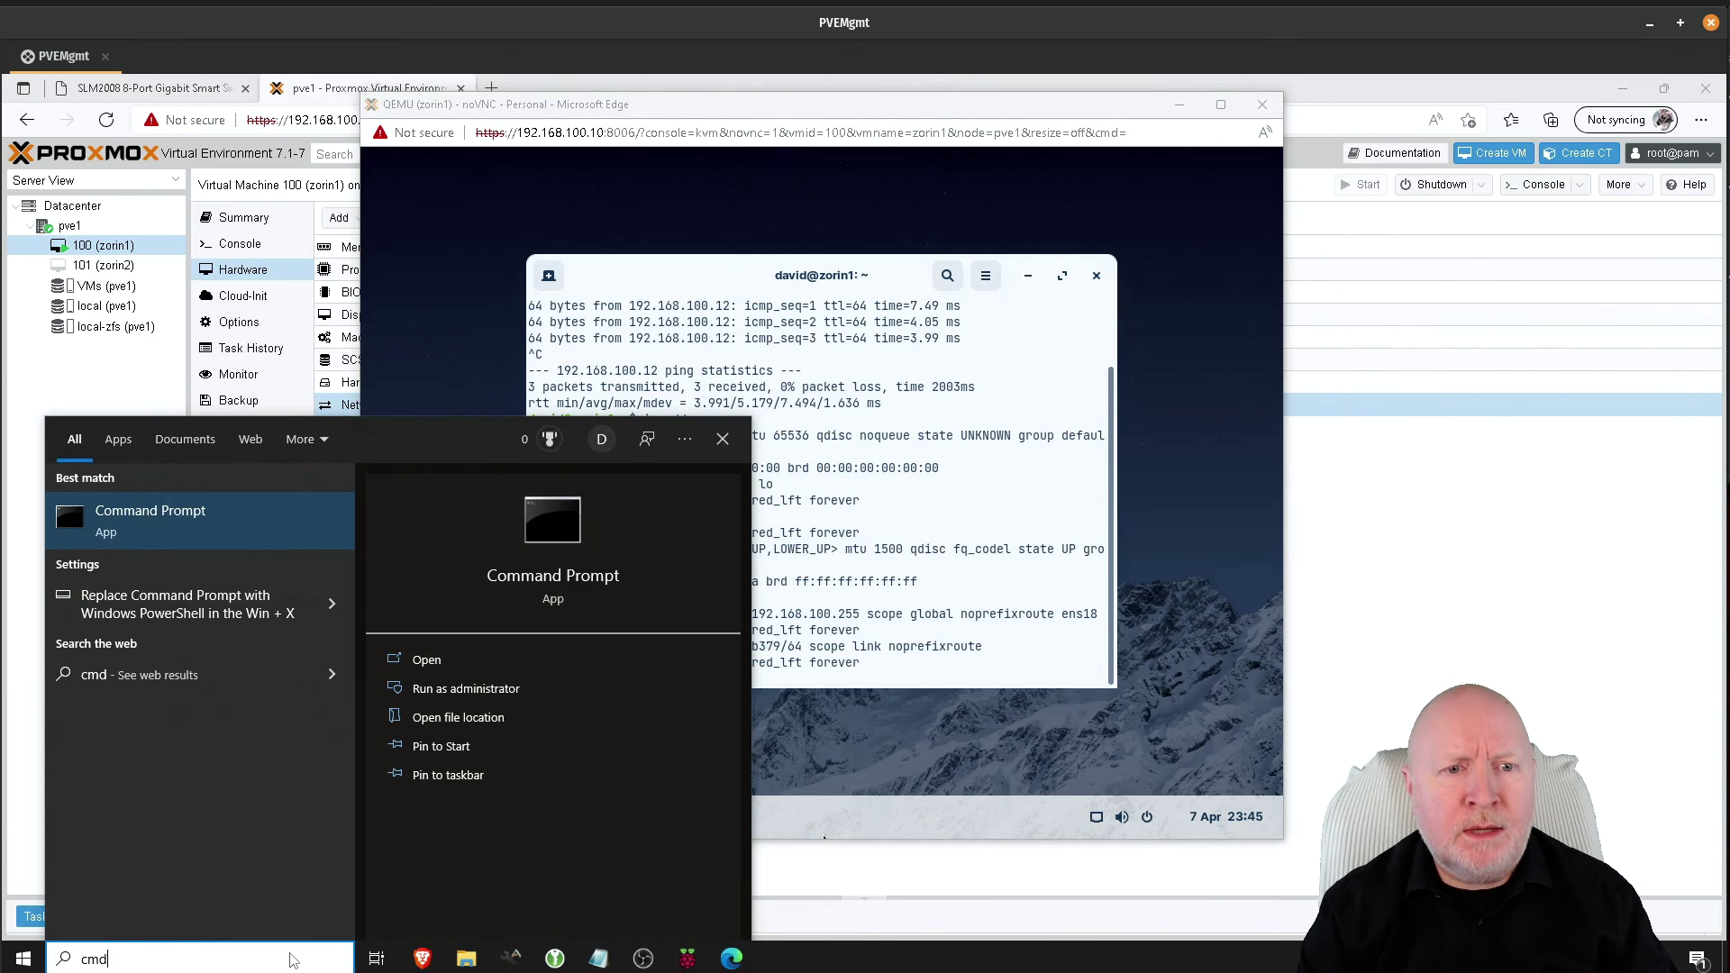
key(Return)
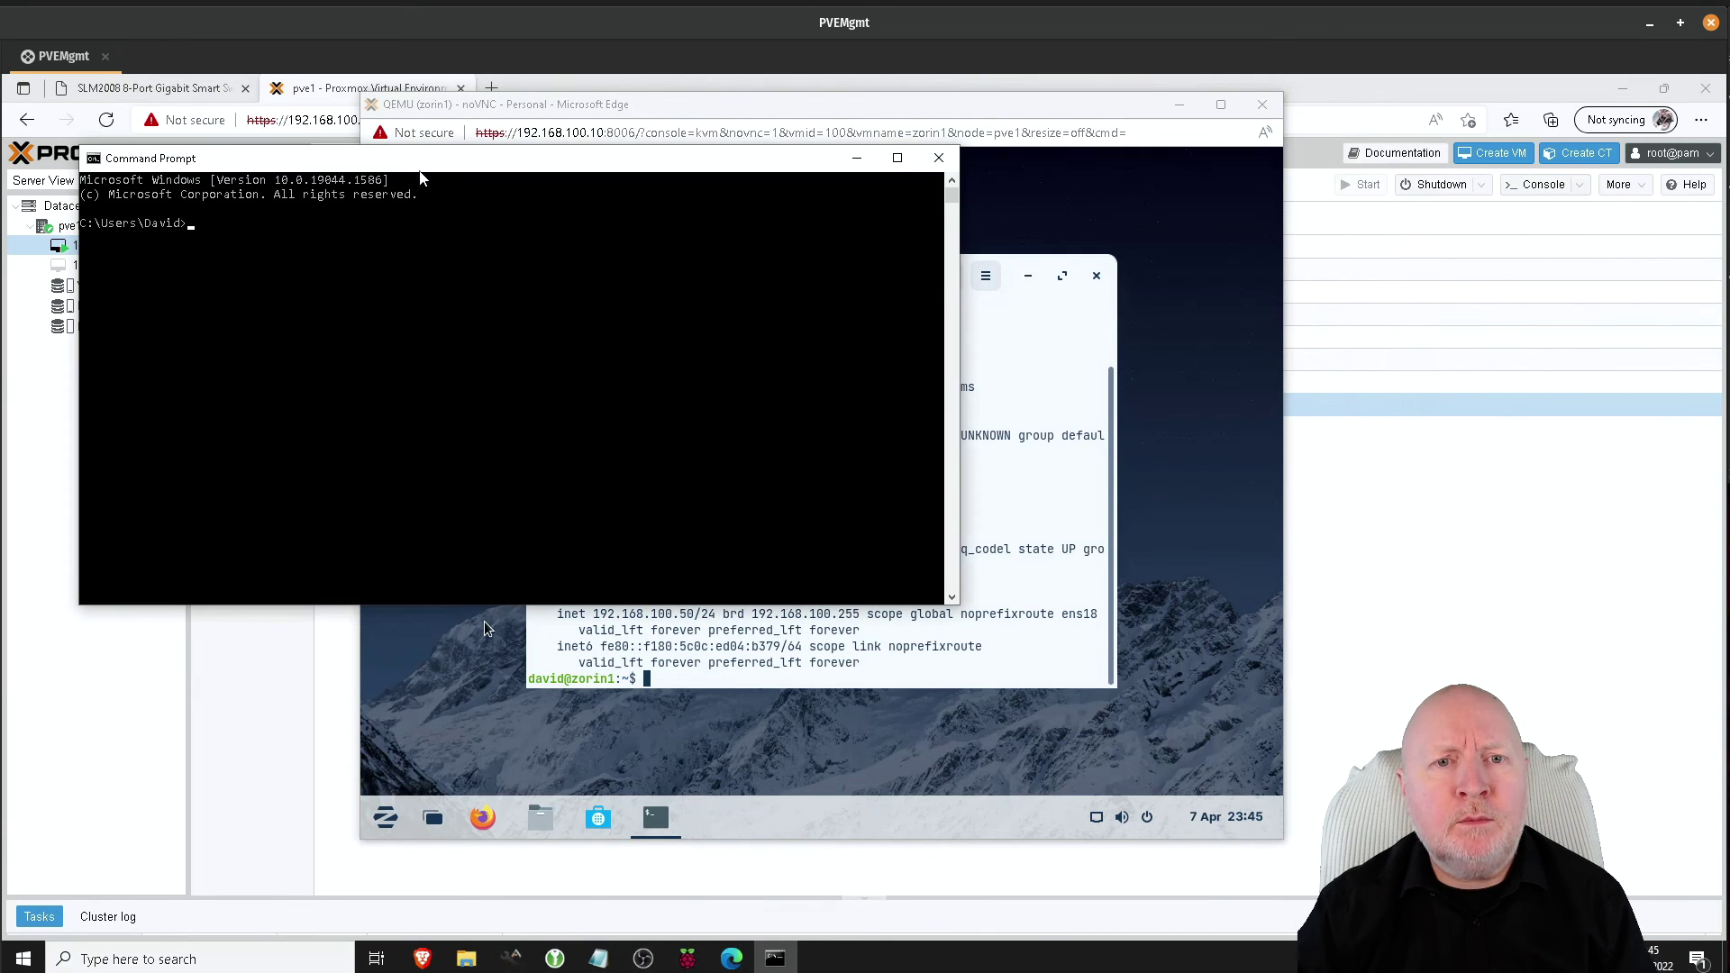
drag(432, 174, 905, 317)
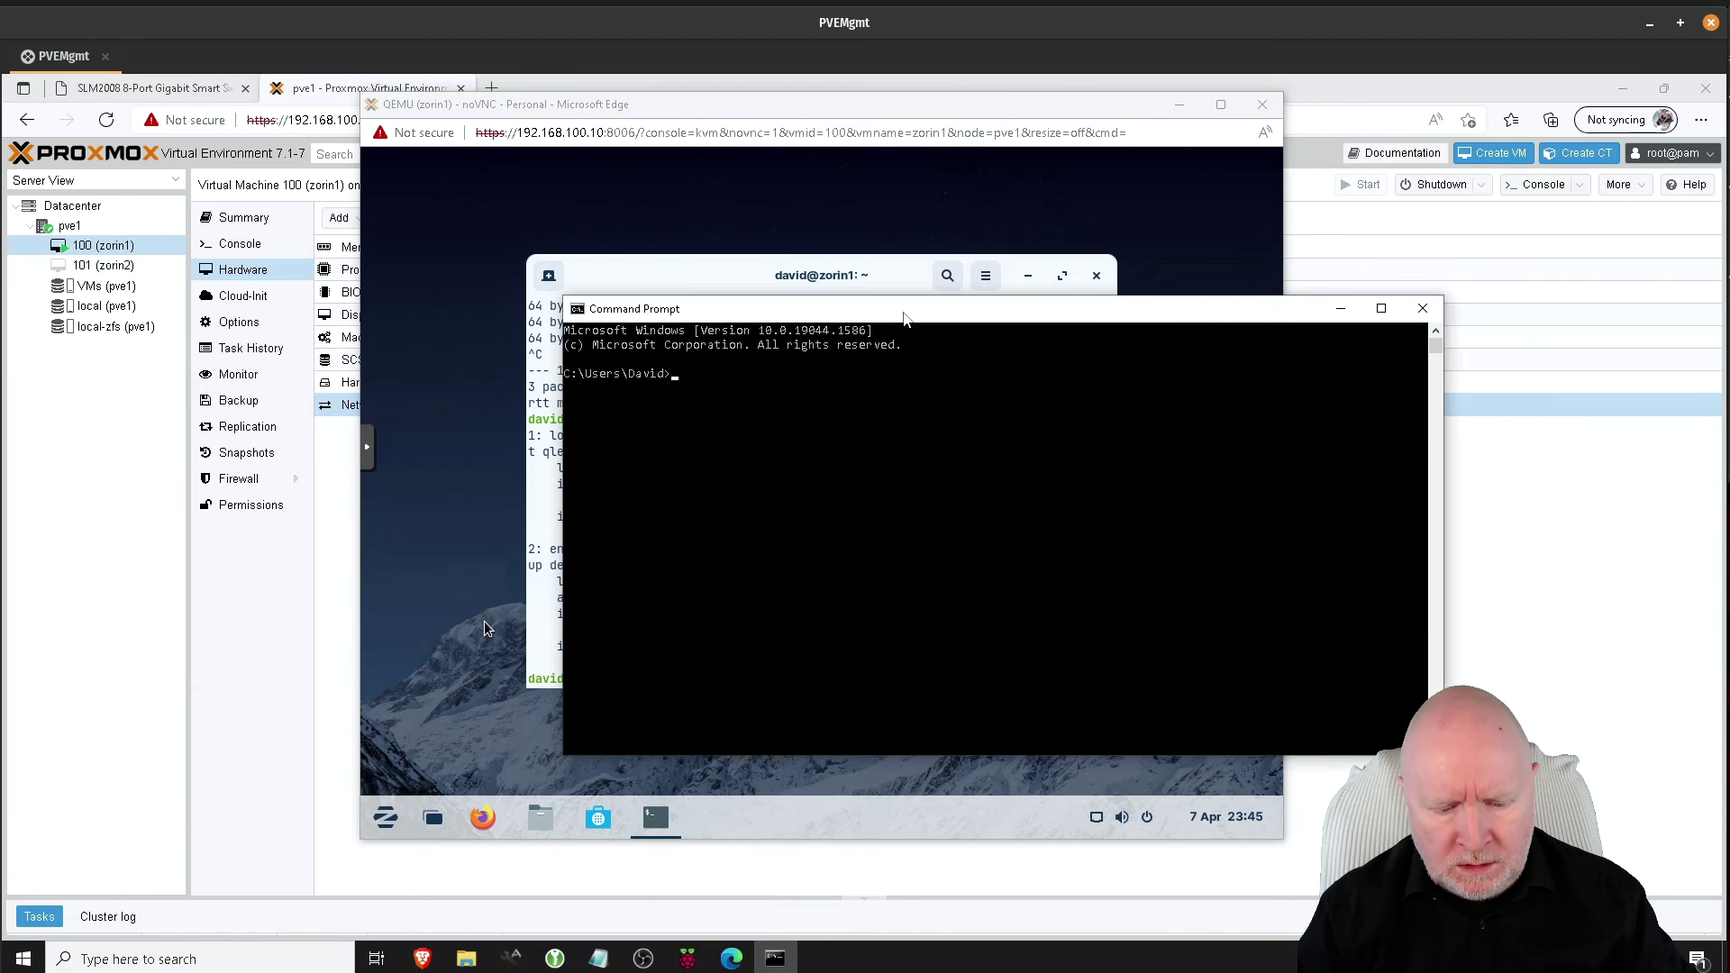
text(ping 192.168.100.50)
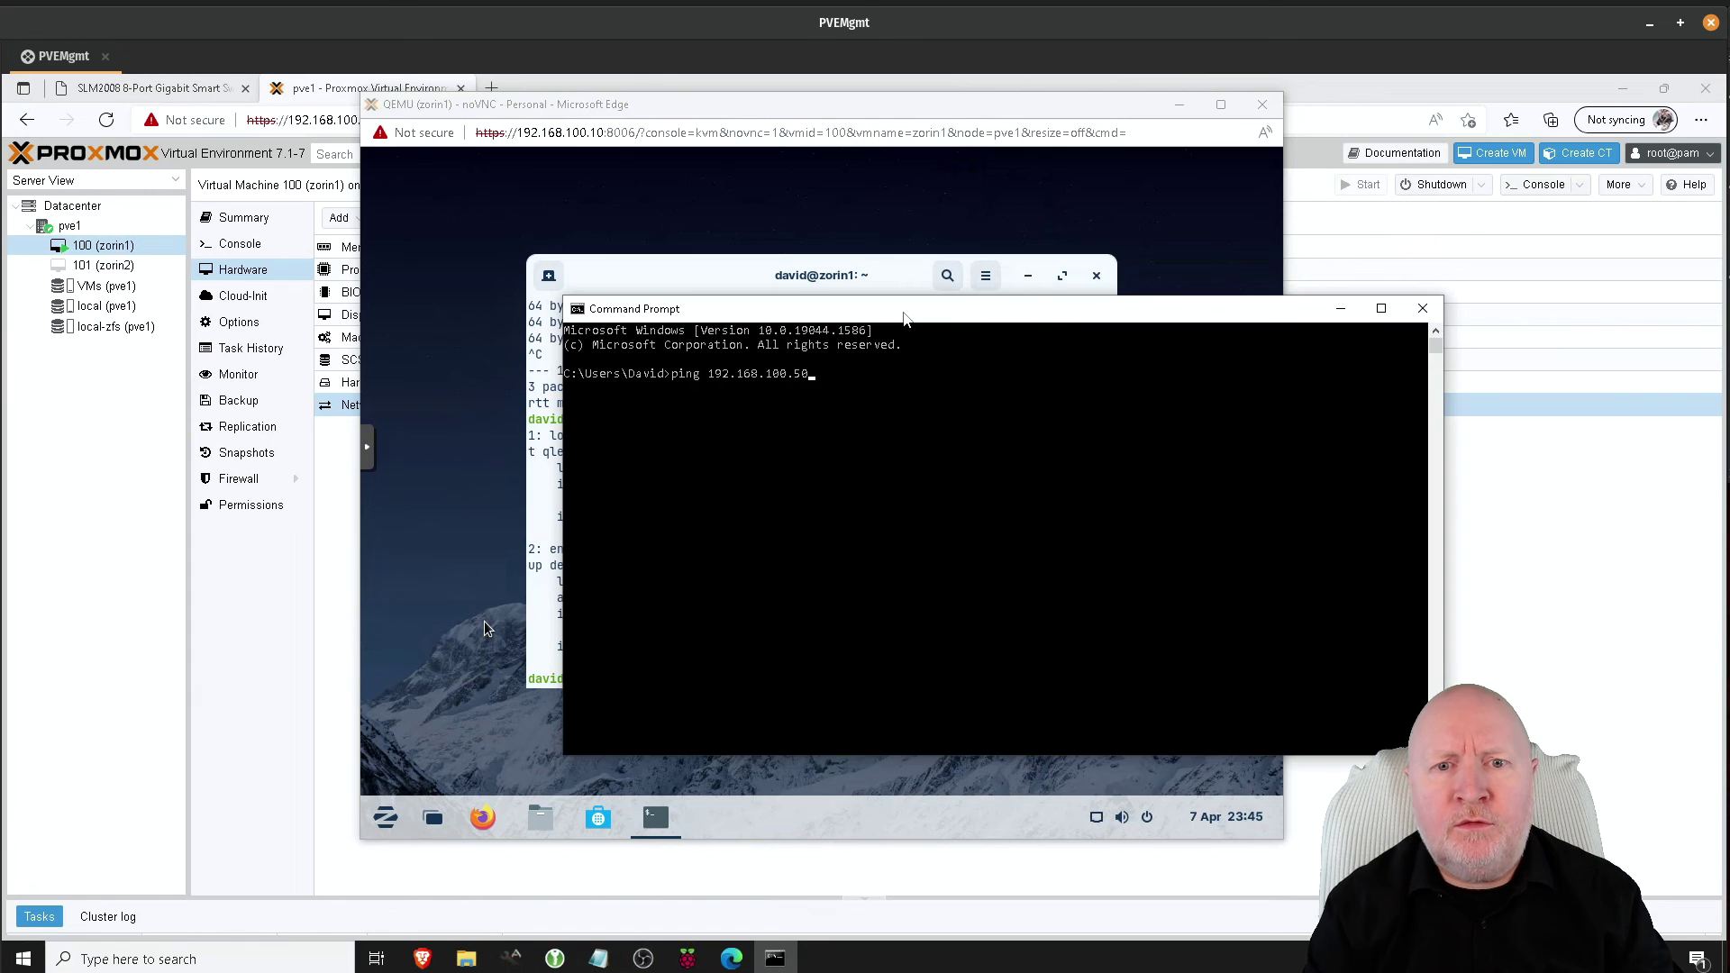
key(Return)
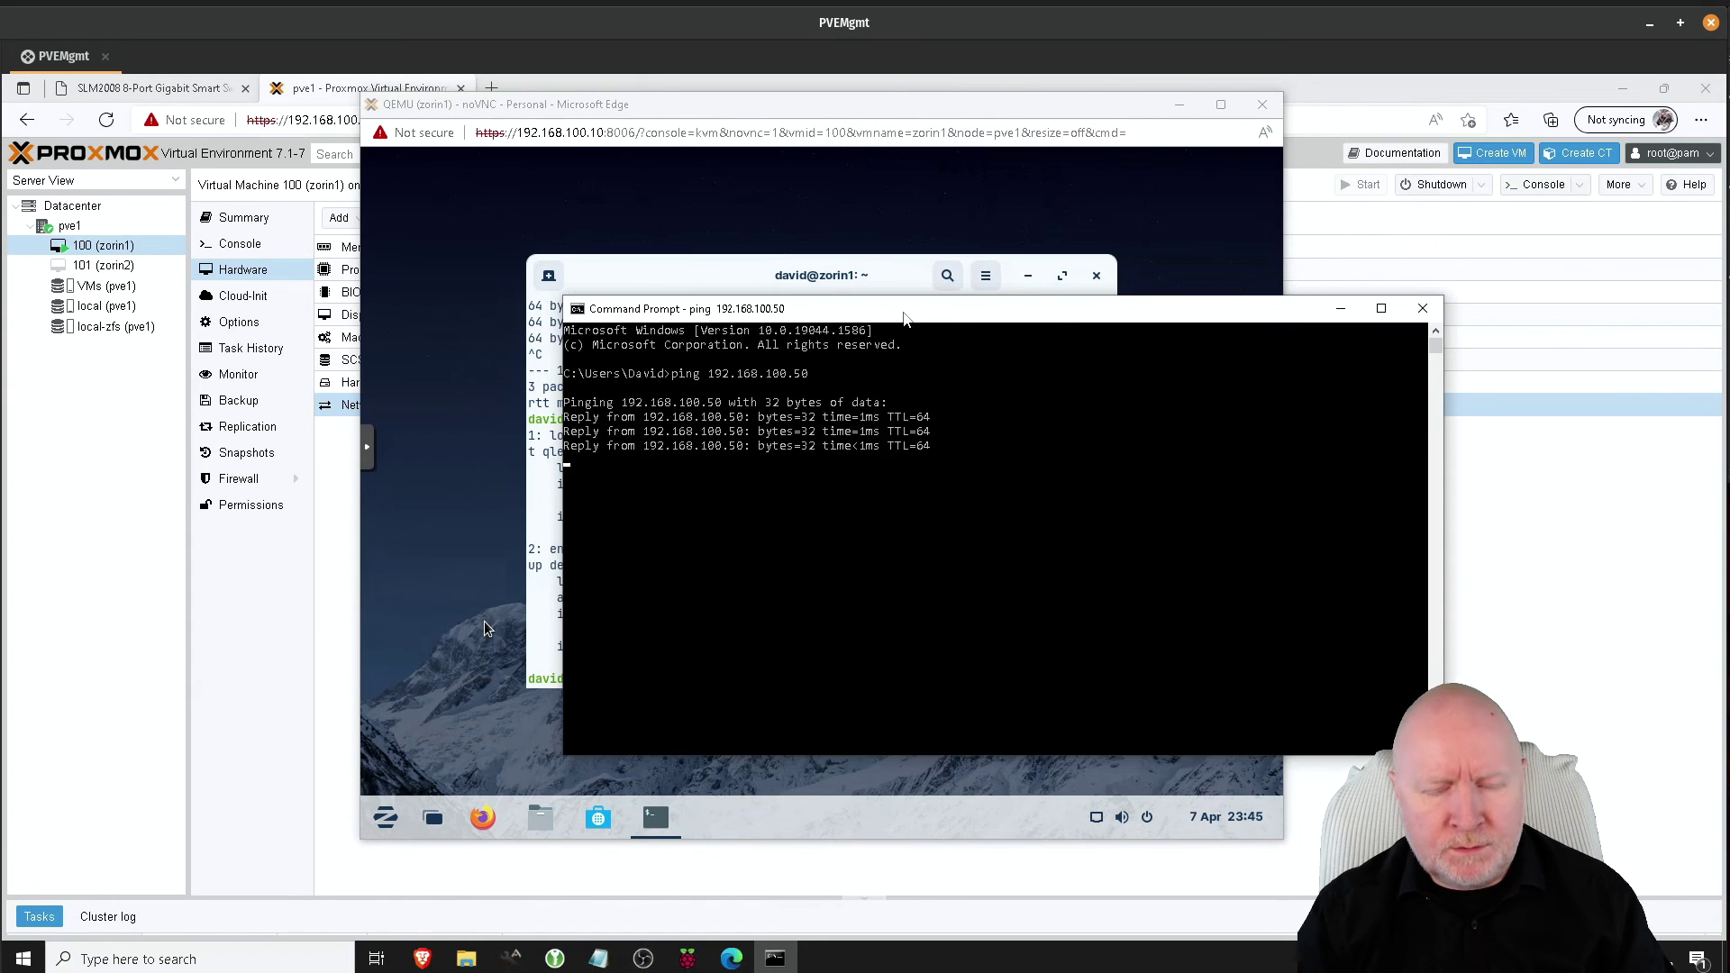
key(ctrl+c)
drag(905, 316, 906, 478)
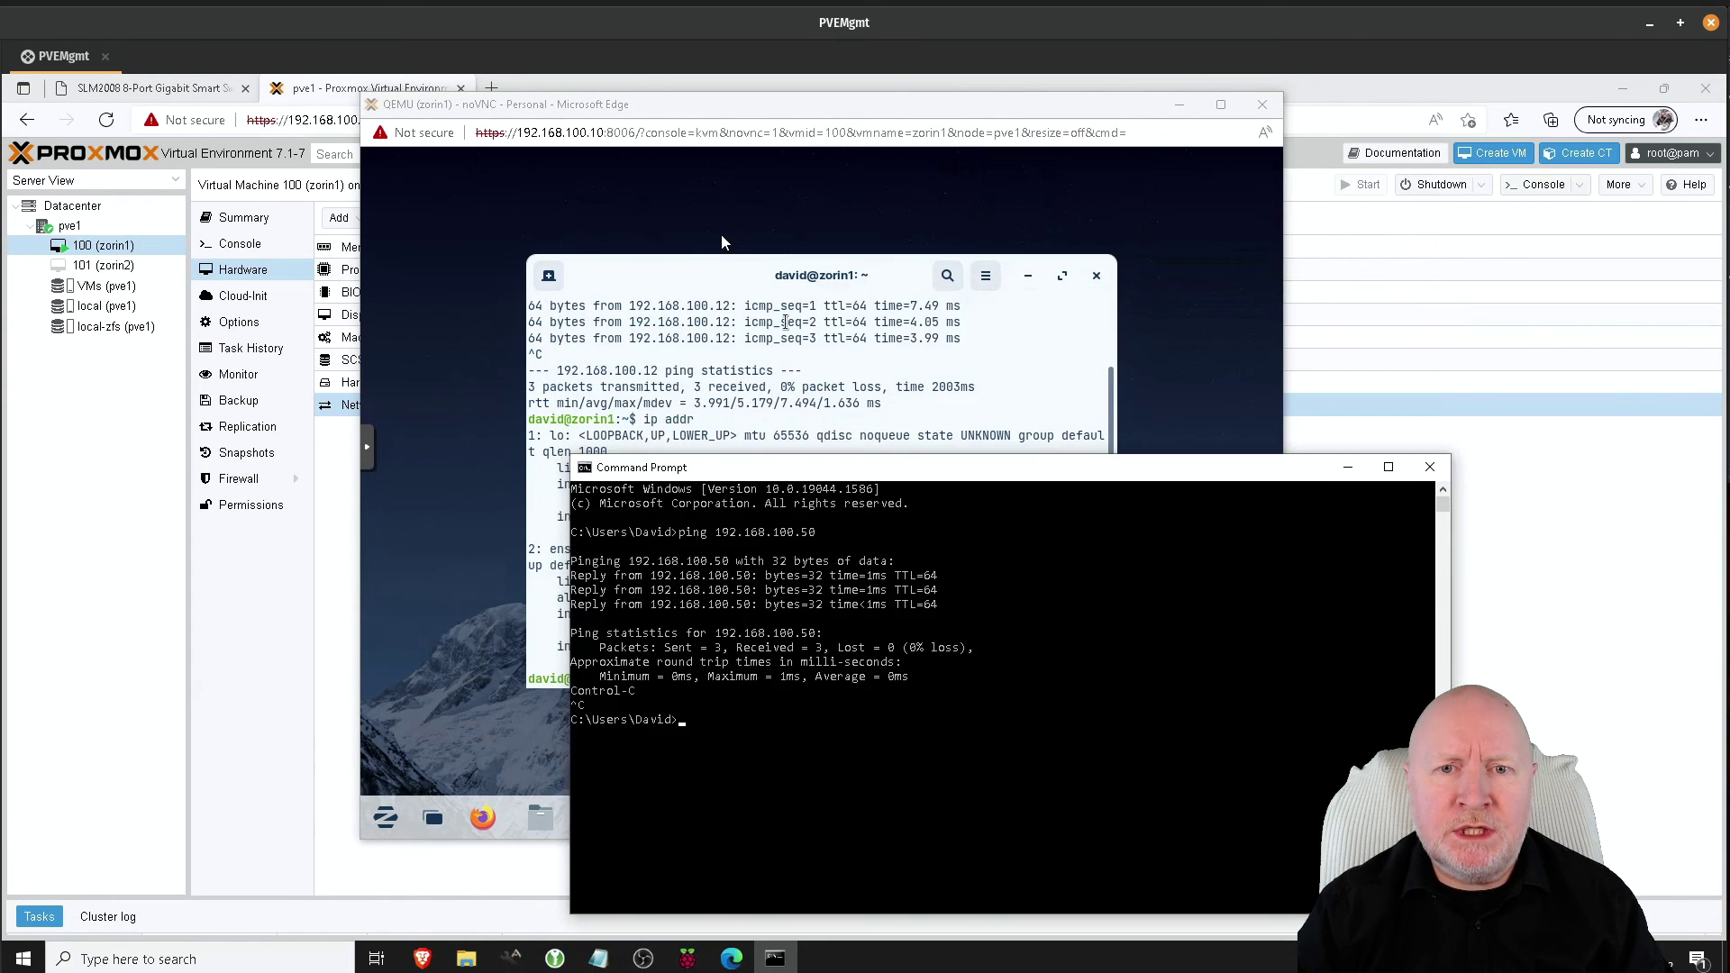
Compare the Command Prompt's ping output with the interface addresses in zorin1's terminal.
click(799, 486)
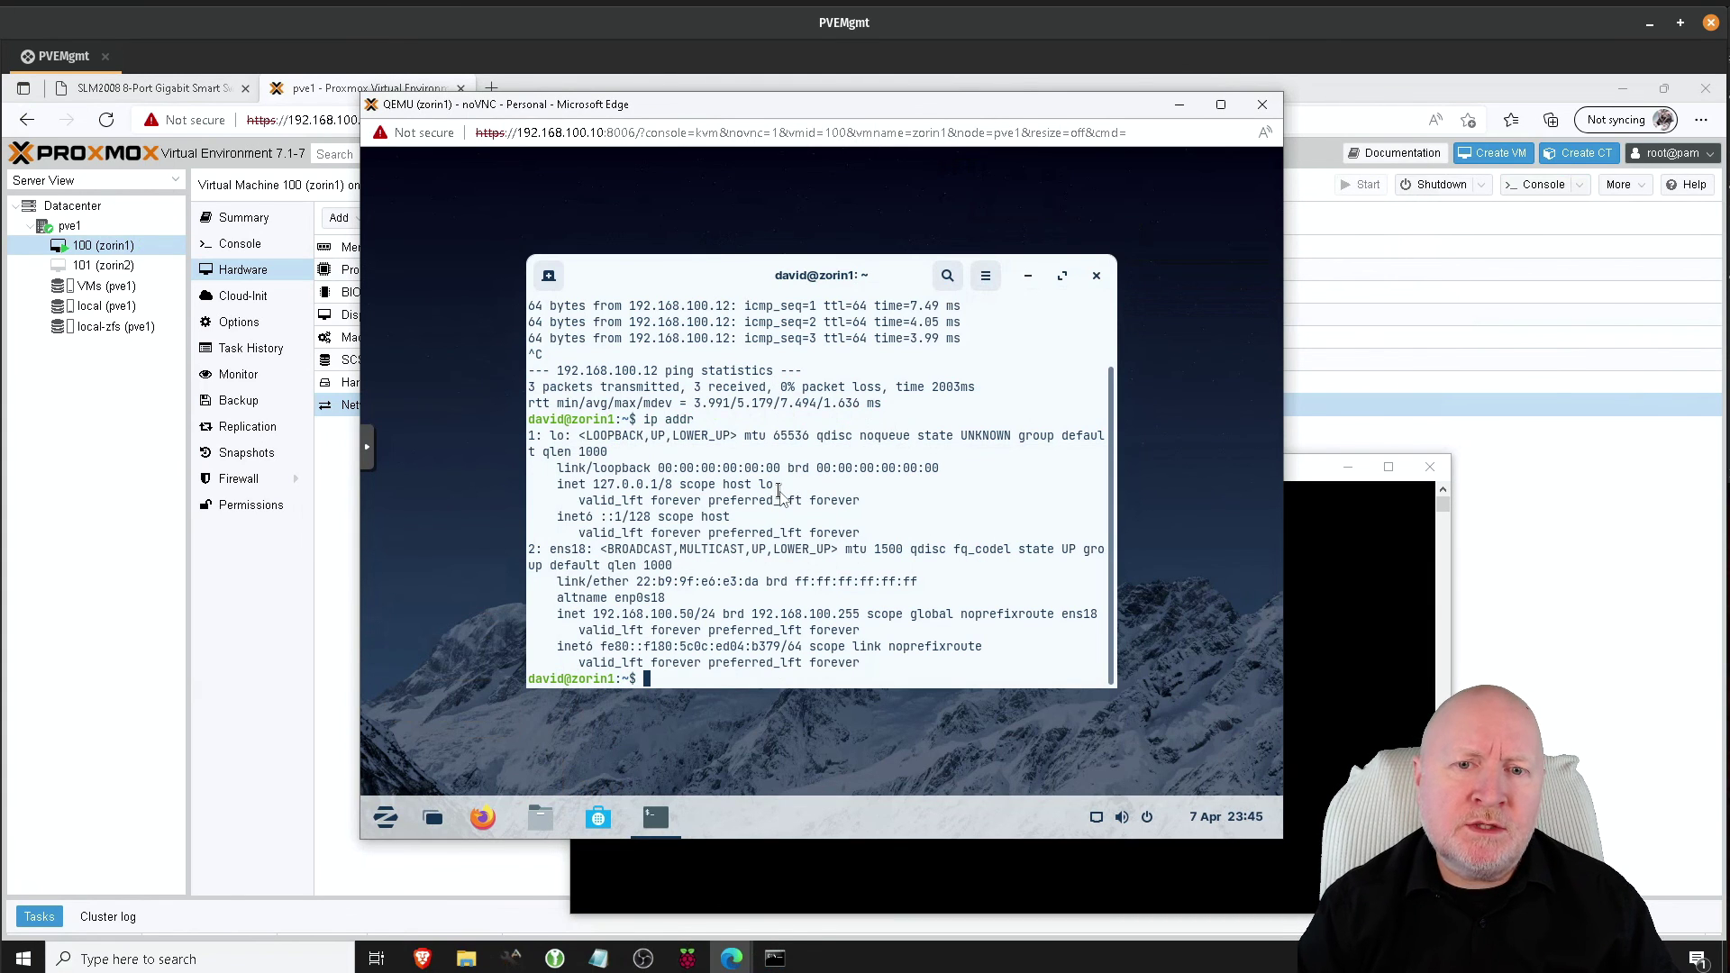
click(1316, 473)
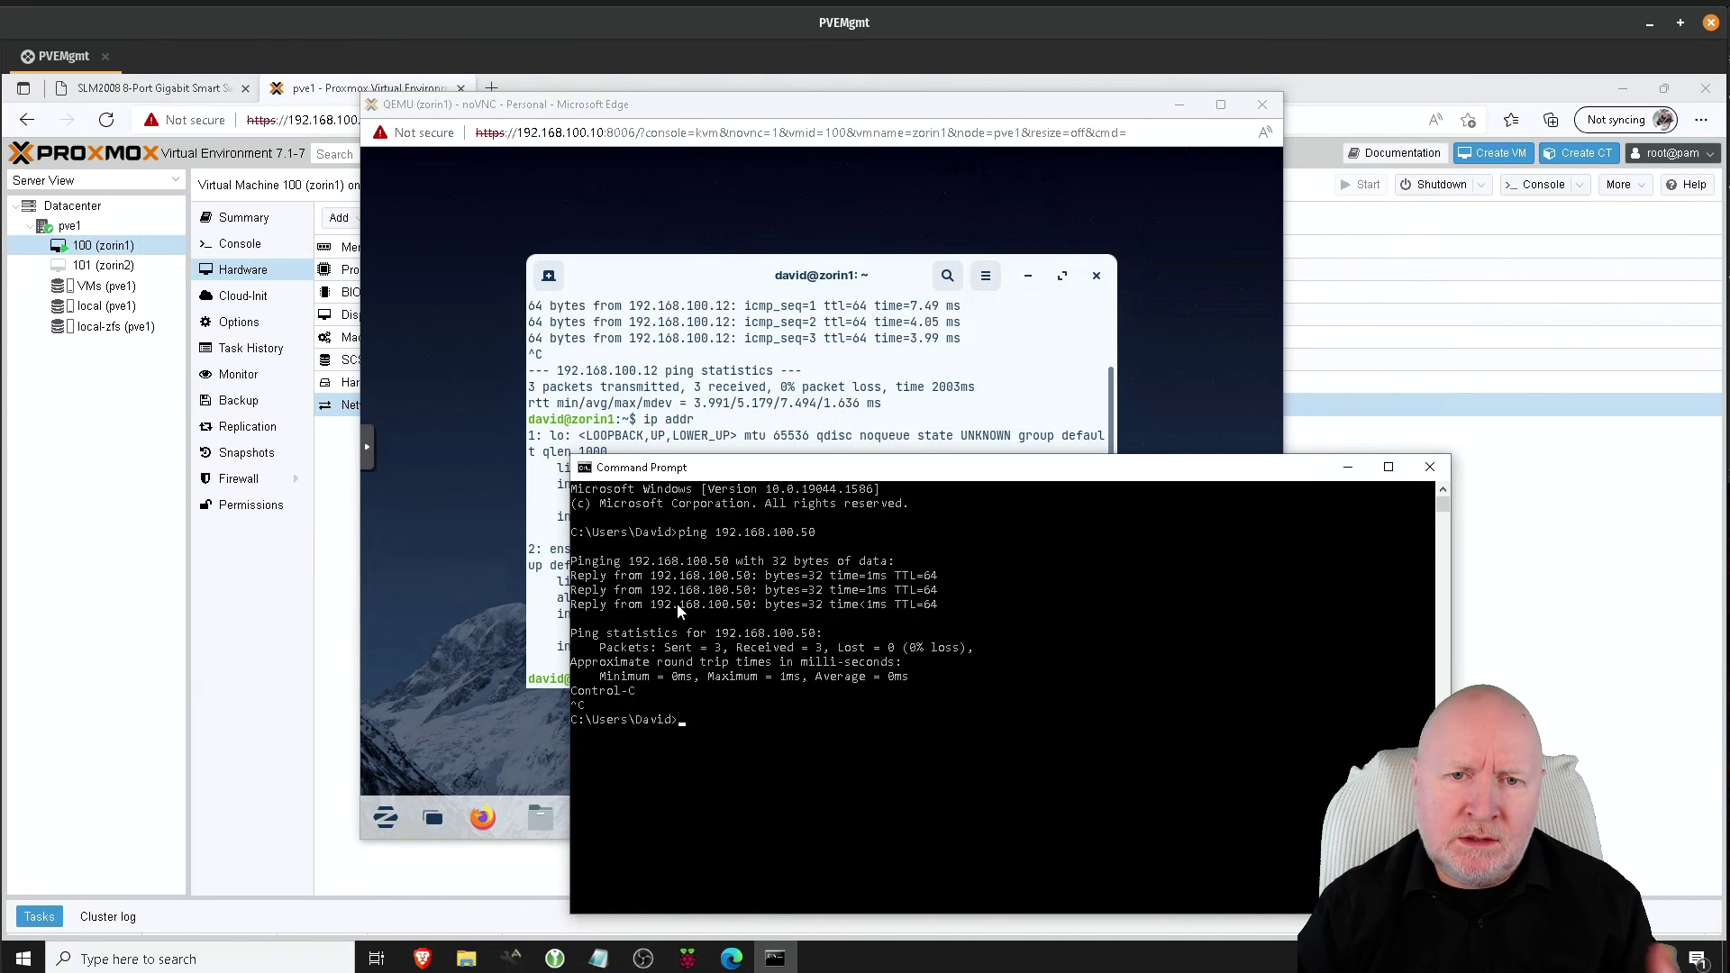
click(686, 306)
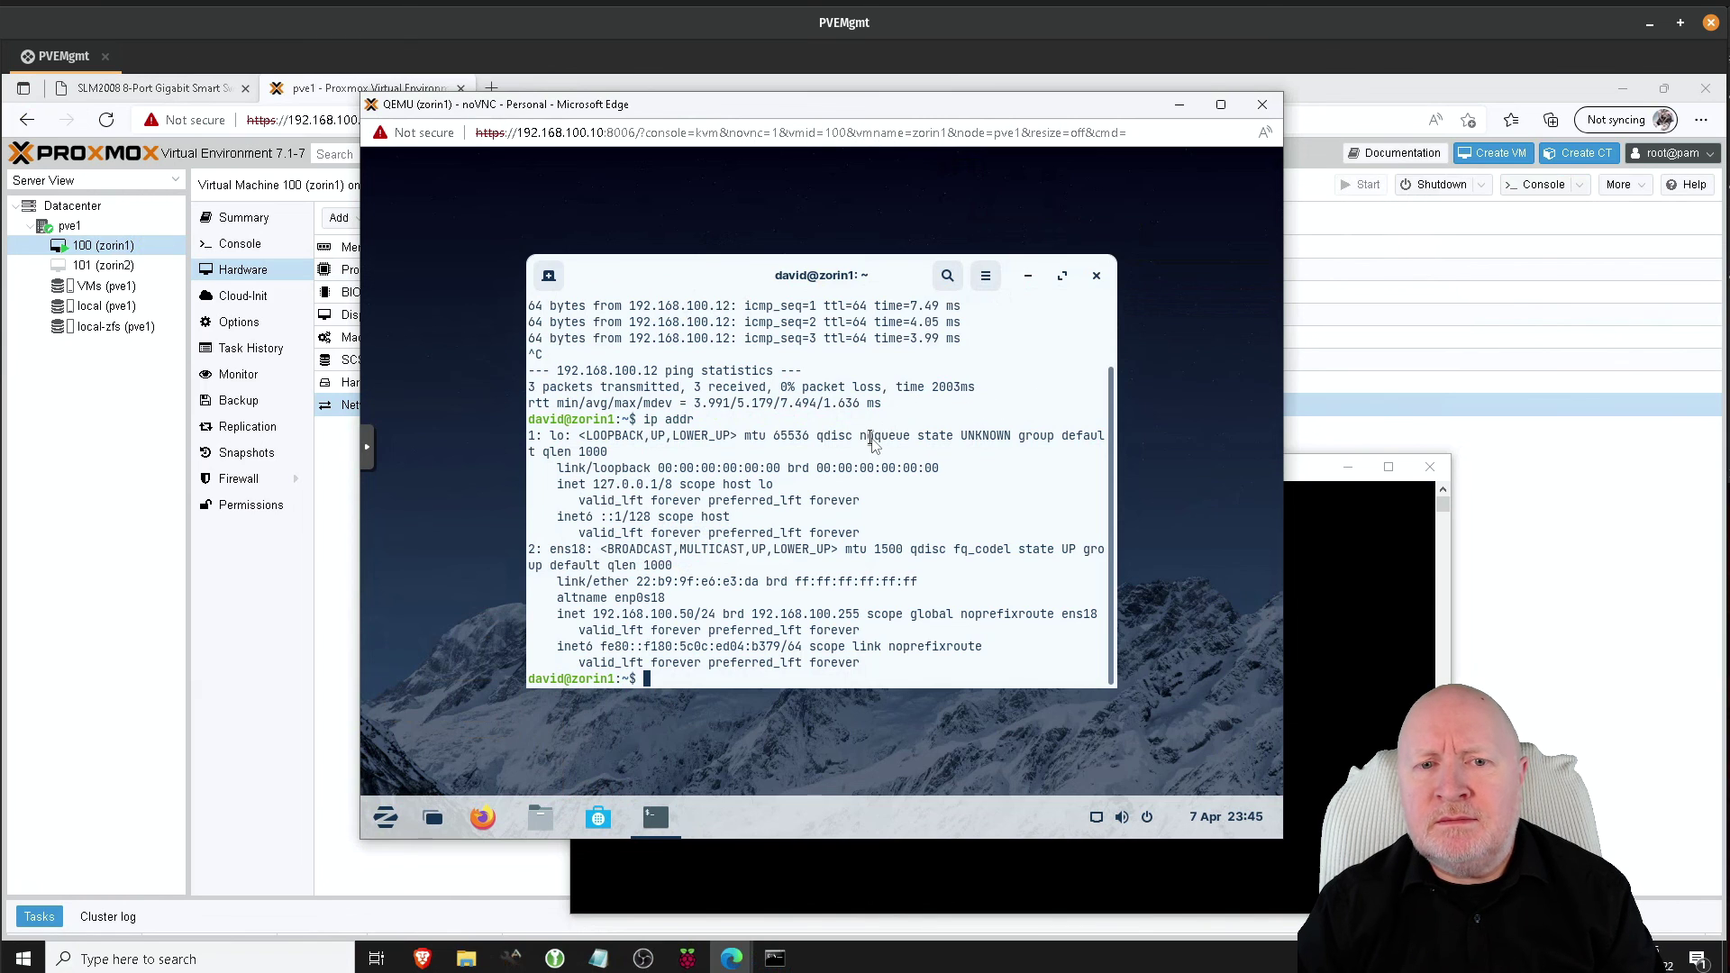
click(1293, 487)
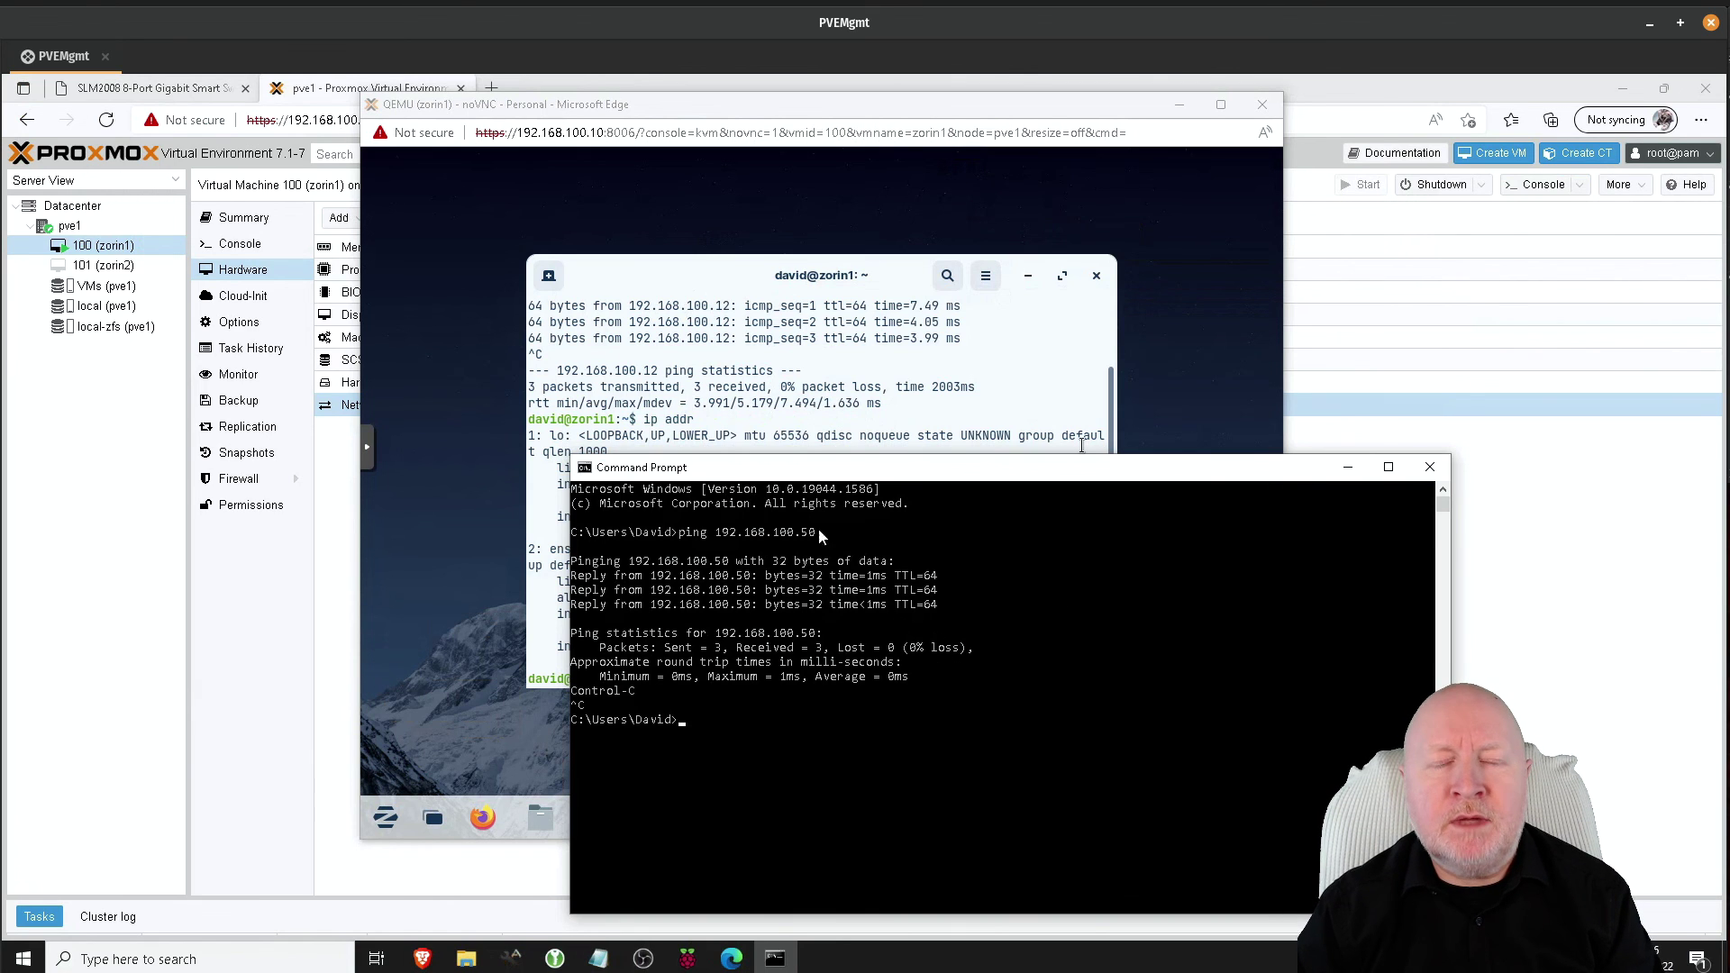
click(695, 275)
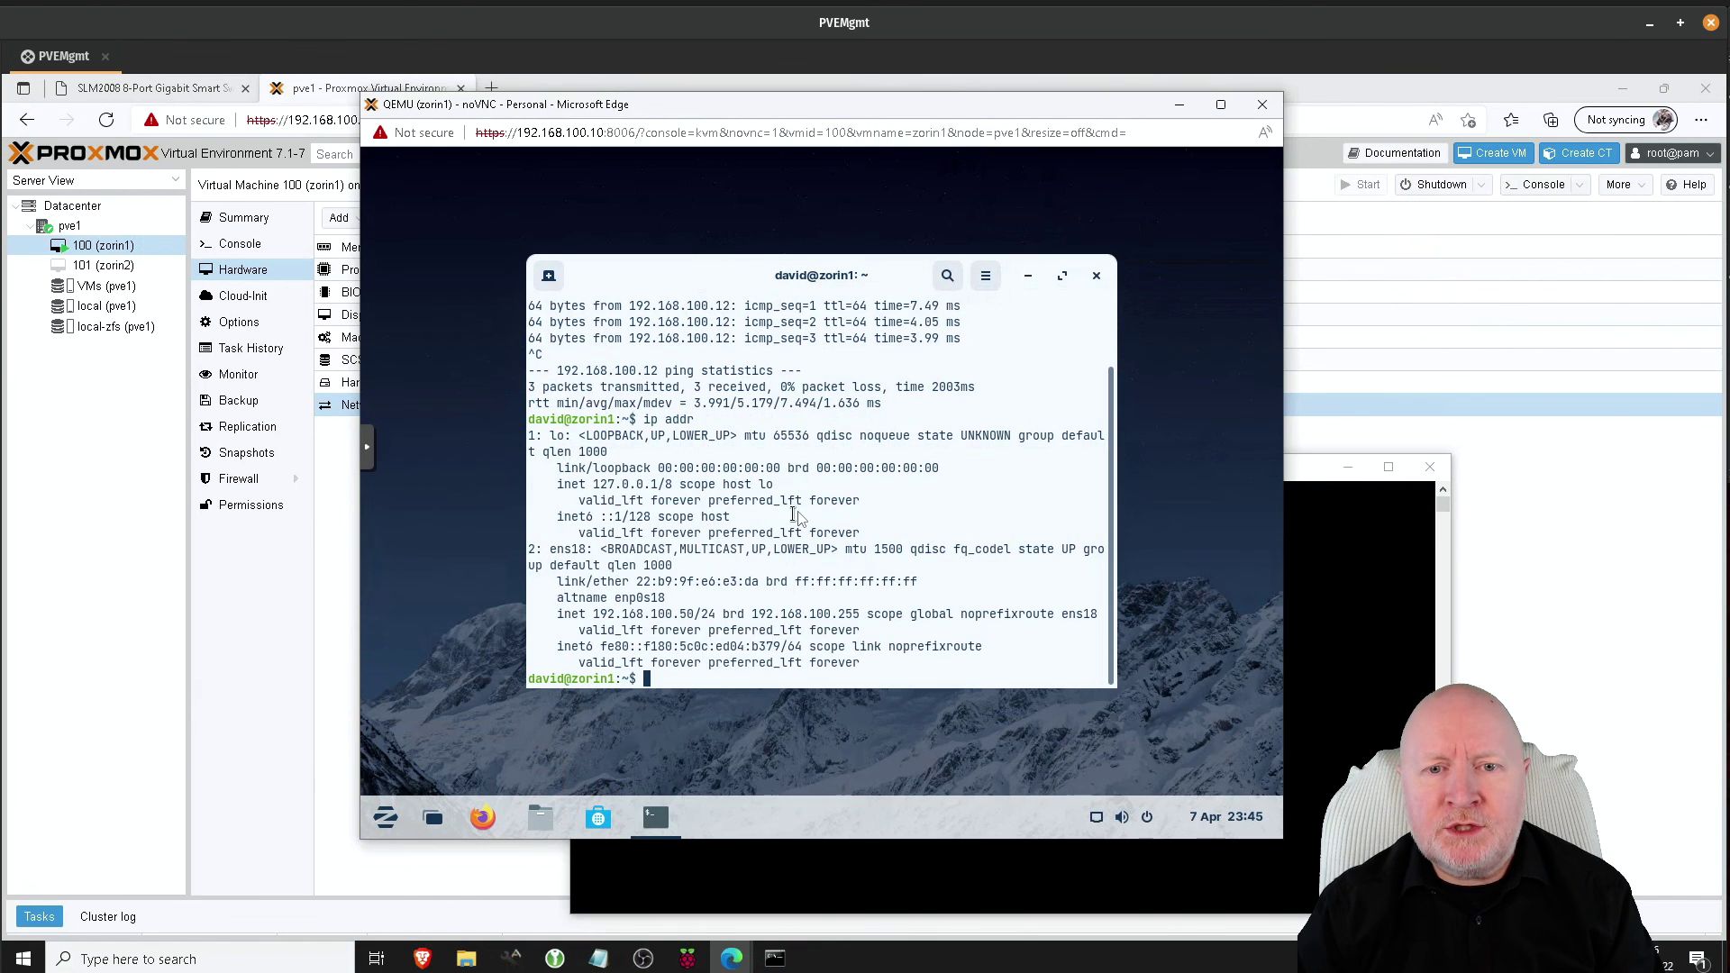